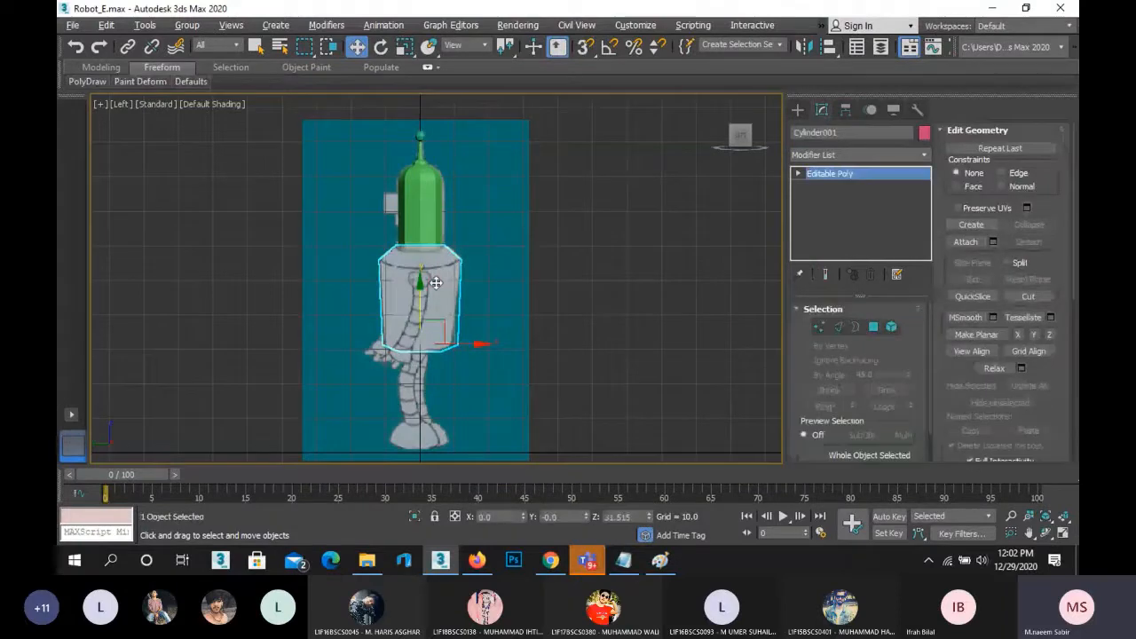
# - Create a tube over the robot's shoulder joint in the Left view, with radii about 3.13 and 1.95 and height about 1.23
pyautogui.scroll(5, 394, 293)
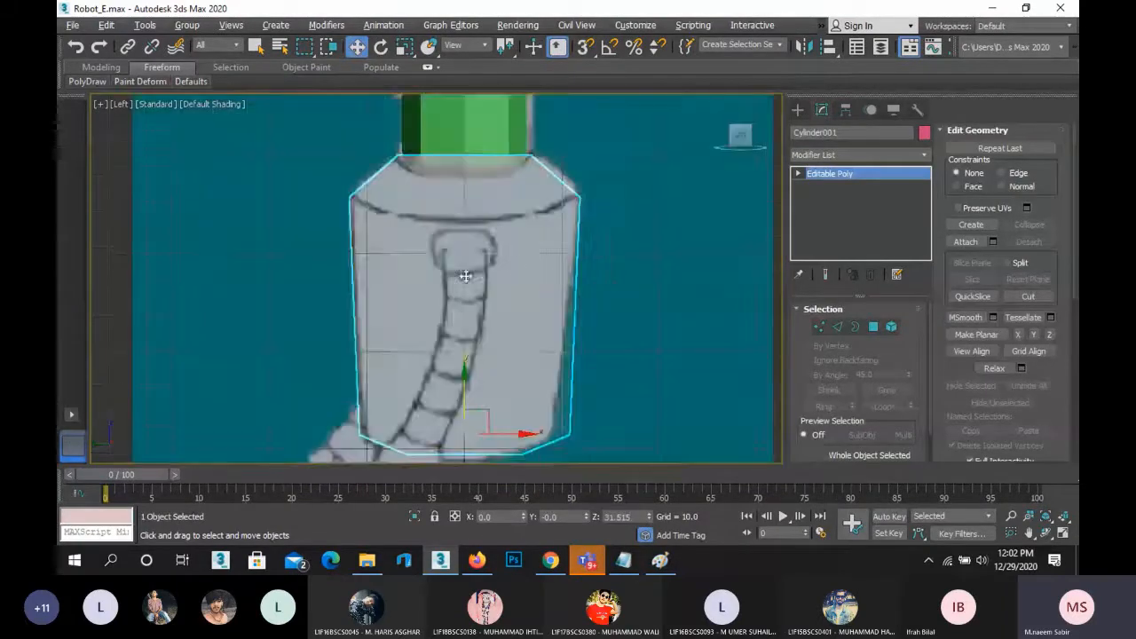
pyautogui.click(797, 111)
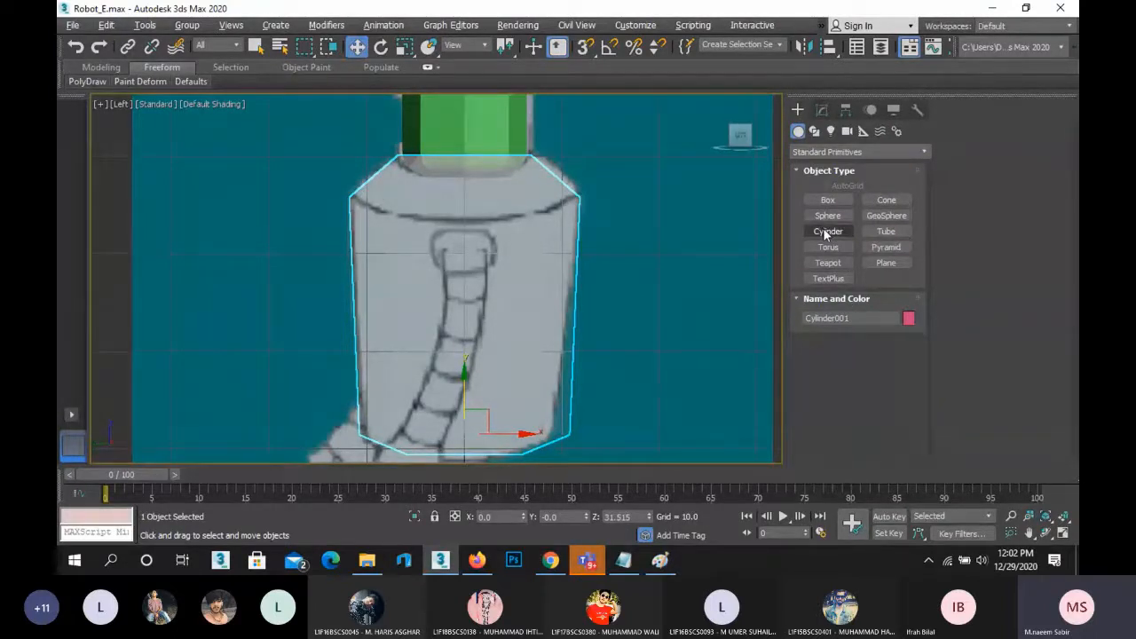
pyautogui.click(872, 233)
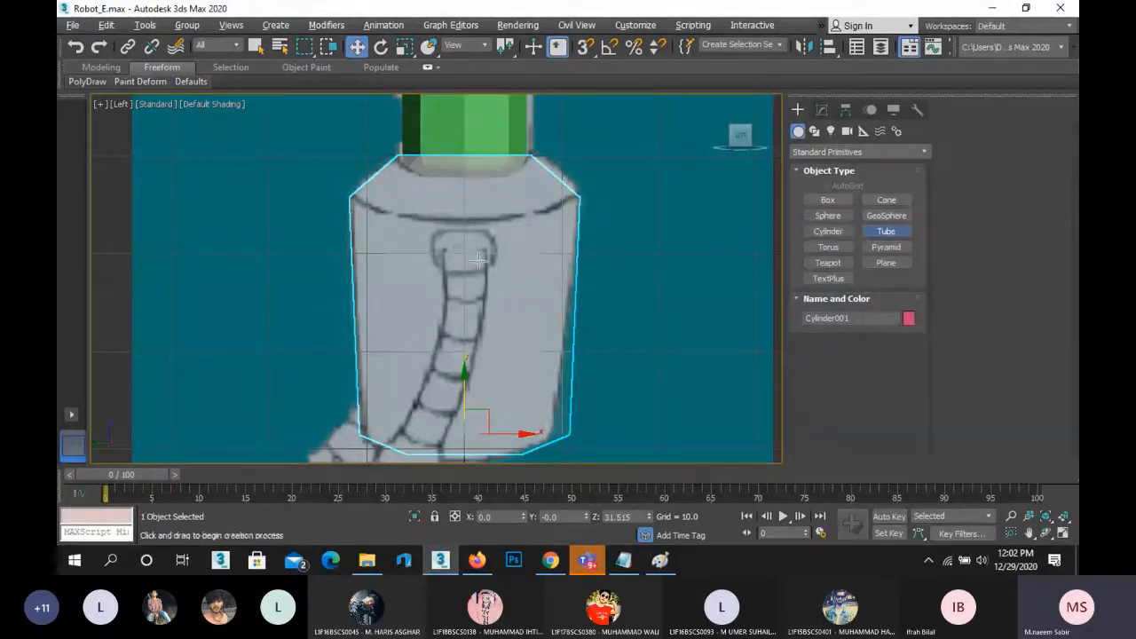
pyautogui.moveTo(468, 259); pyautogui.dragTo(493, 277)
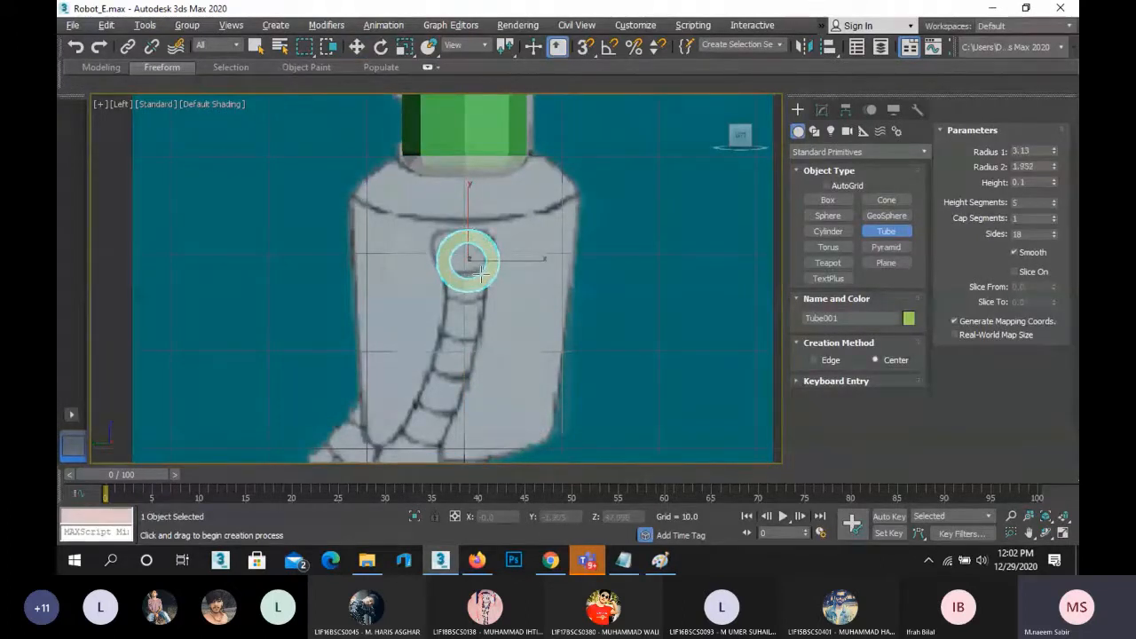
pyautogui.click(481, 275)
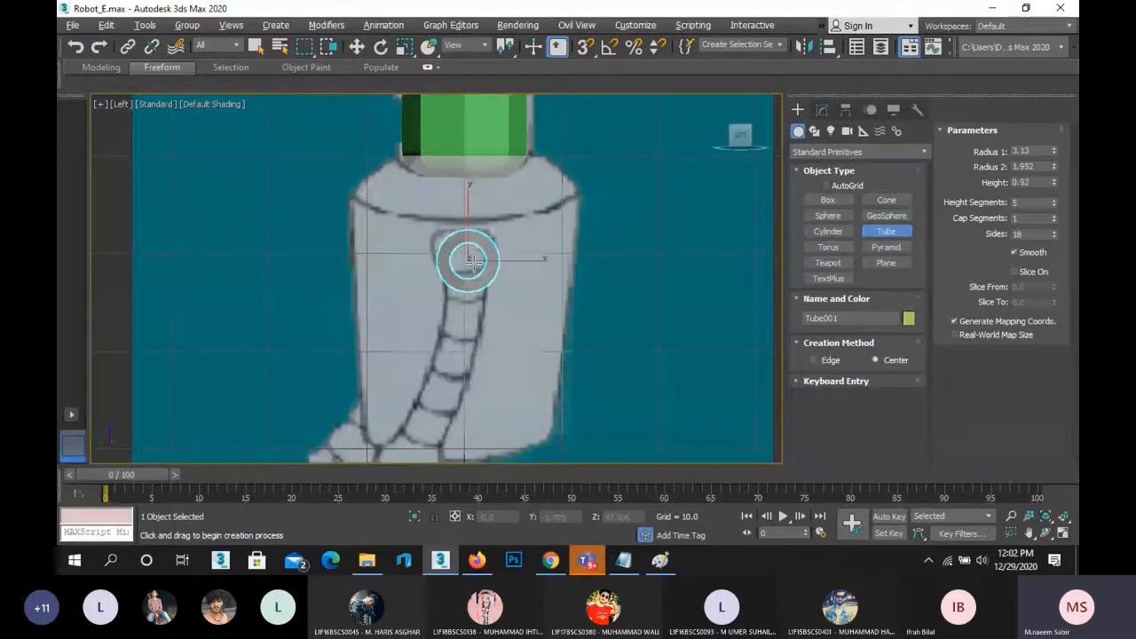
pyautogui.click(475, 267)
pyautogui.rightClick(474, 267)
# - Centre the tube on the shoulder joint of the reference image in the Left view
pyautogui.scroll(4, 473, 267)
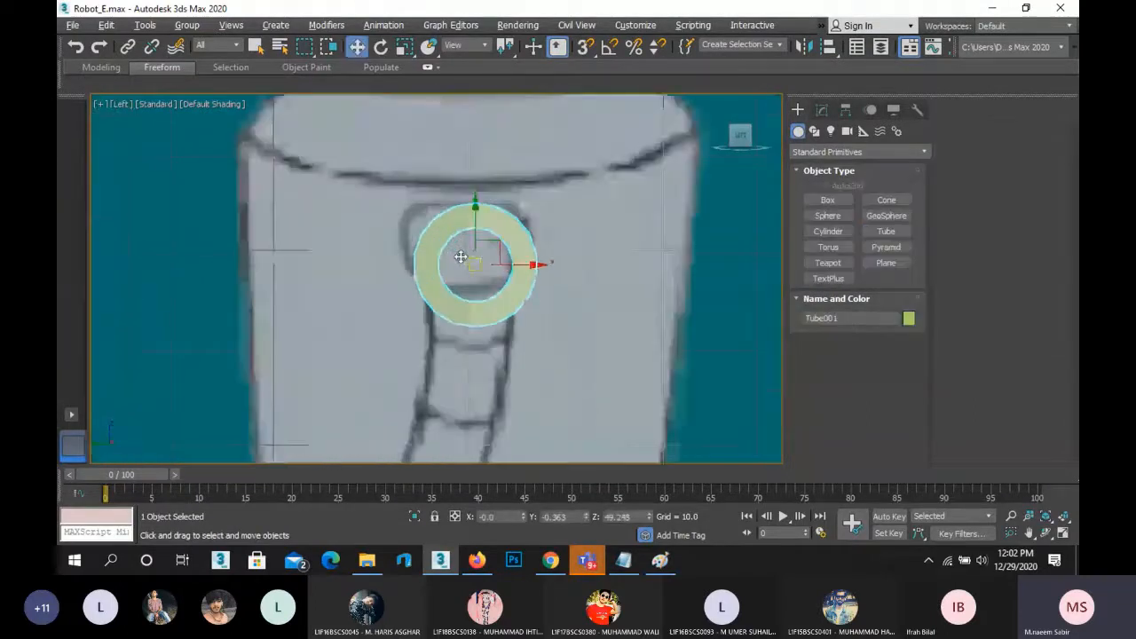
pyautogui.moveTo(532, 264); pyautogui.dragTo(520, 263)
pyautogui.moveTo(461, 217); pyautogui.dragTo(461, 211)
pyautogui.moveTo(516, 255); pyautogui.dragTo(521, 255)
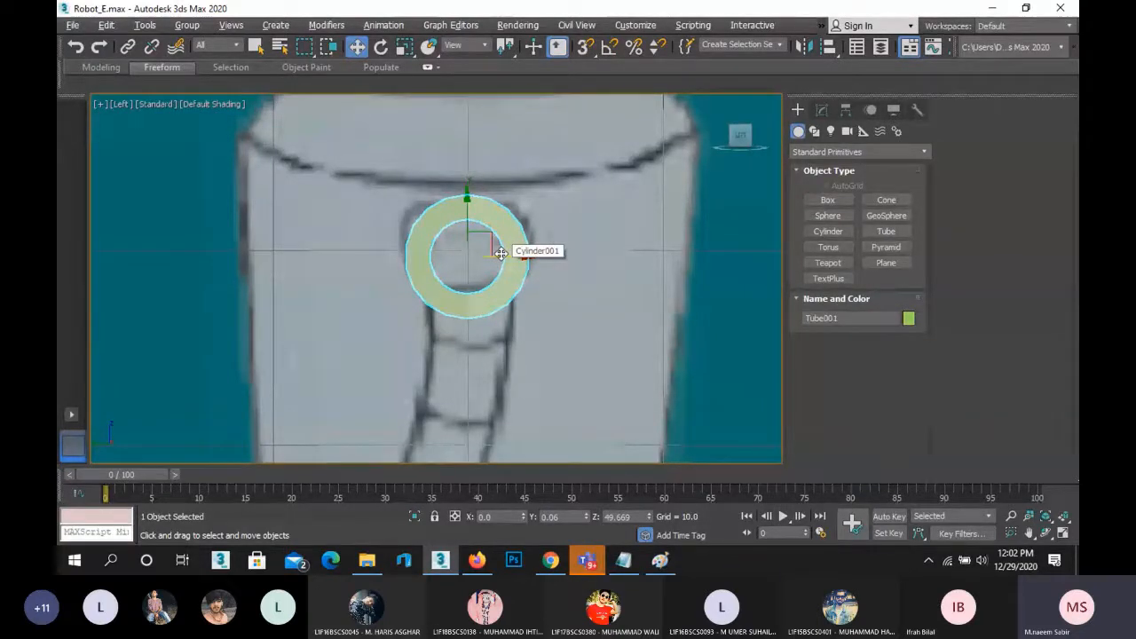
# - Move the tube in the Front view onto the negative-X shoulder joint, to about X -11.64 and Z 50.15
pyautogui.press('f')
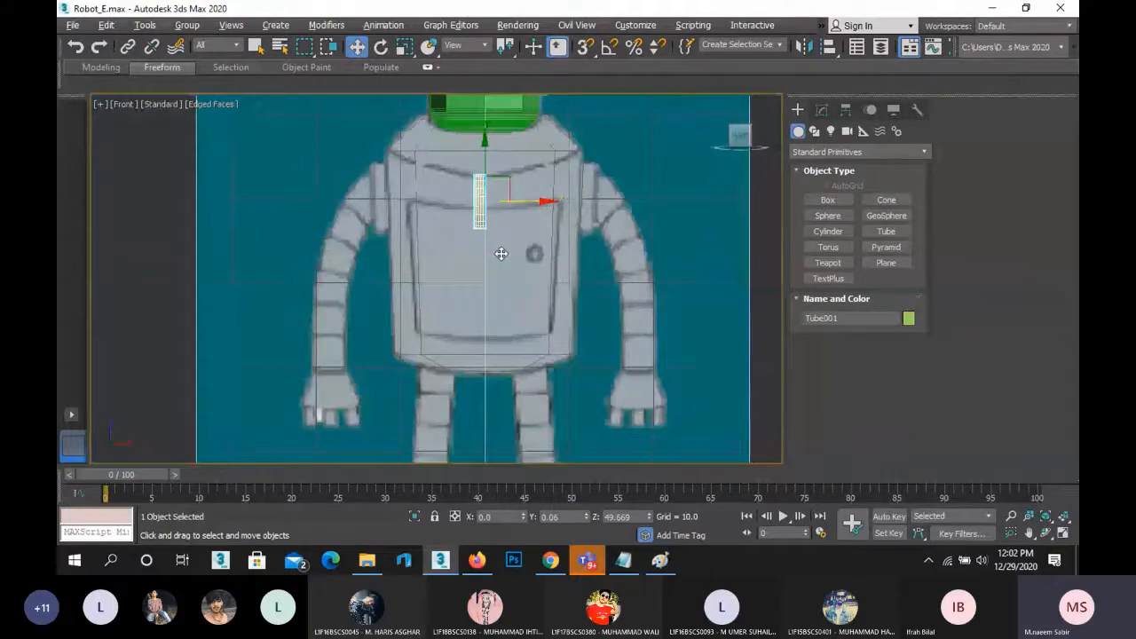
pyautogui.scroll(4, 573, 240)
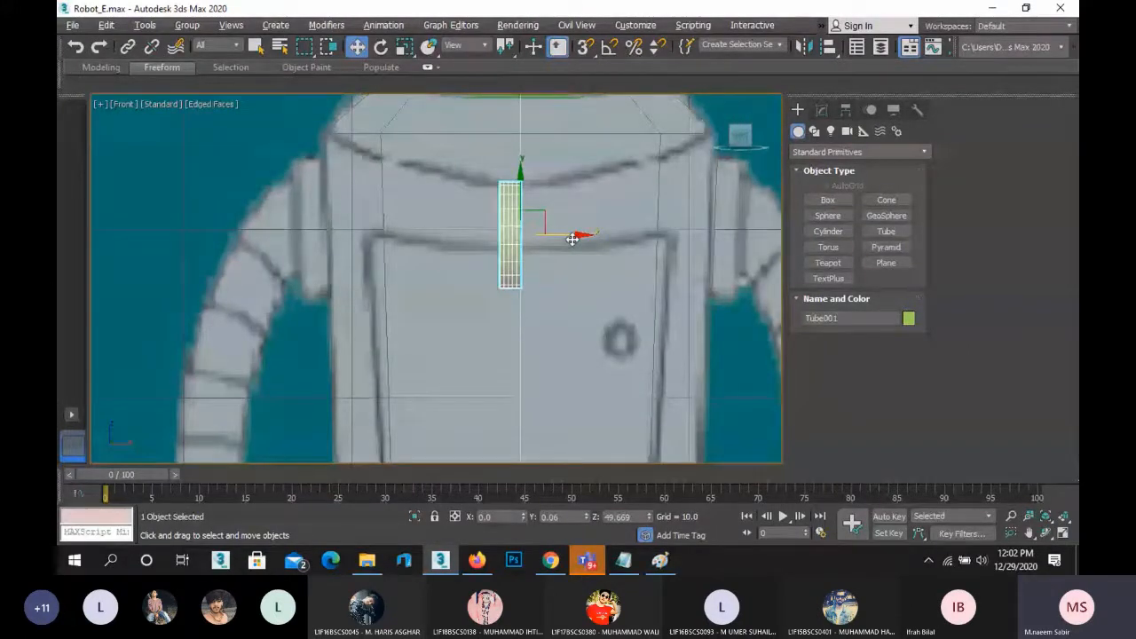
pyautogui.moveTo(572, 240); pyautogui.dragTo(326, 179)
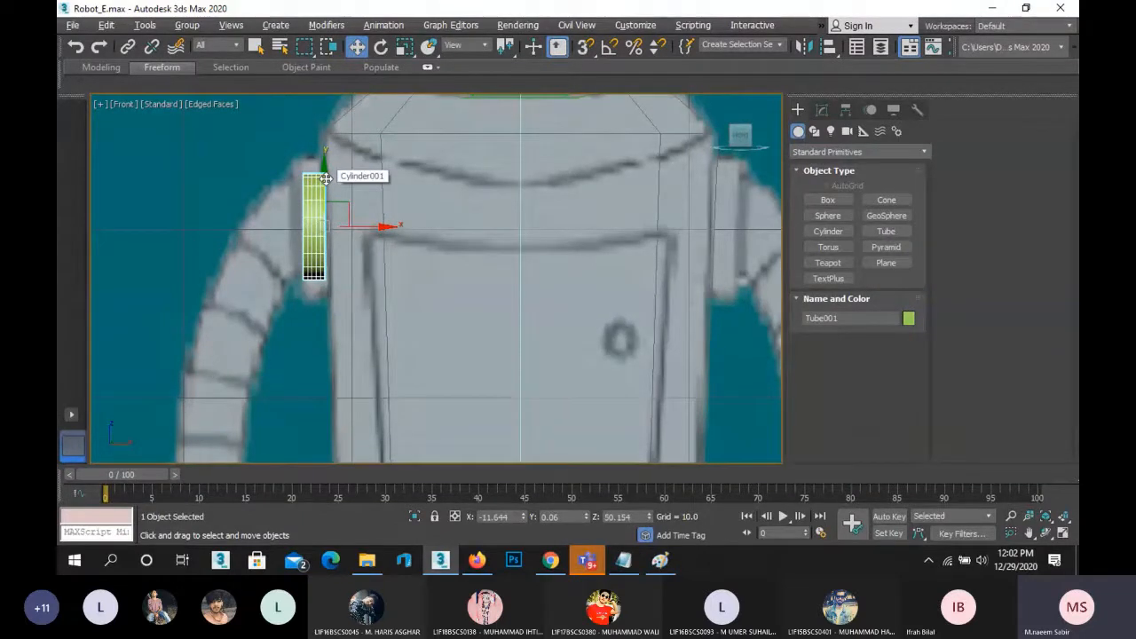
# - Reduce the tube to 1 height segment and set its height to 1.5
pyautogui.click(822, 110)
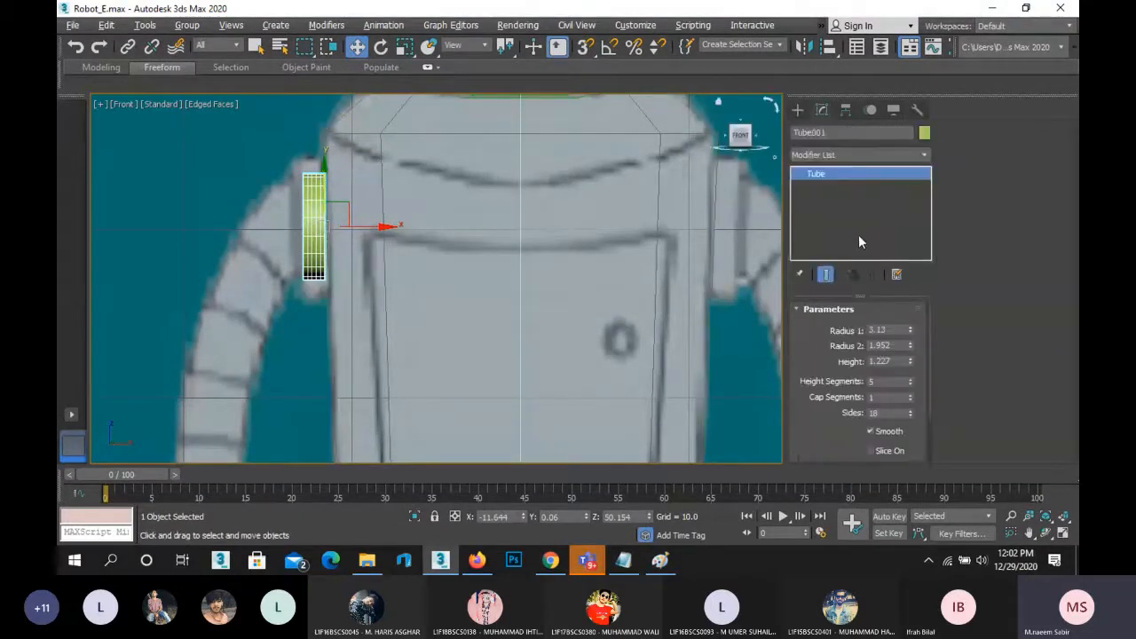
pyautogui.rightClick(912, 383)
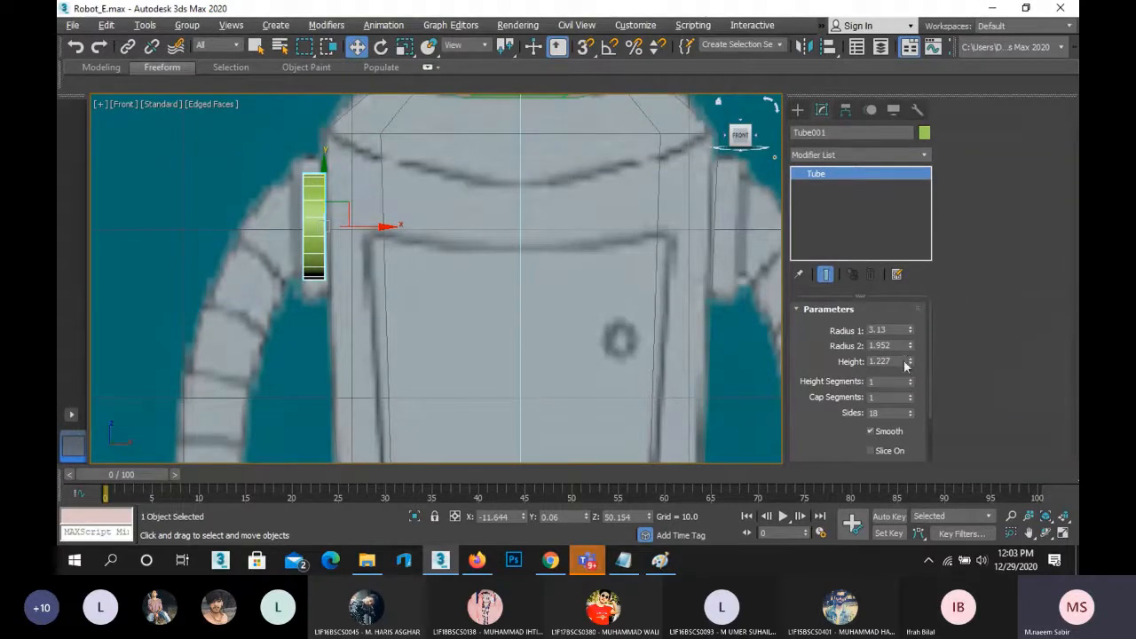
pyautogui.doubleClick(880, 361)
pyautogui.write('1.5')
pyautogui.press('Return')
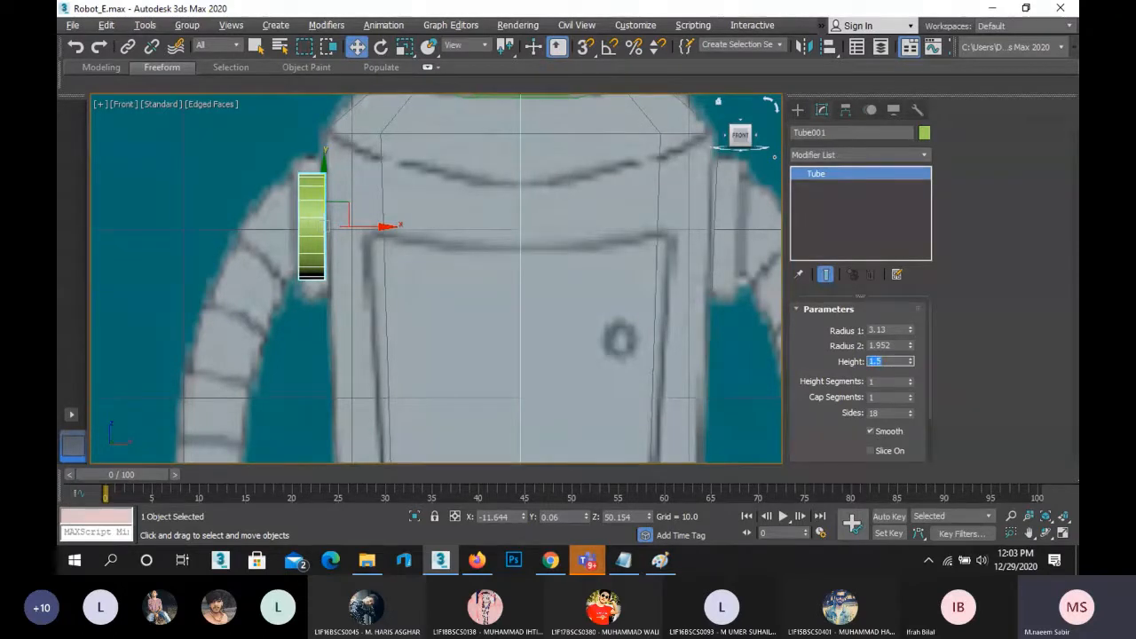
# - Set the tube's height to 2 and shift it against the torso at about X -11.1
pyautogui.moveTo(372, 227); pyautogui.dragTo(381, 228)
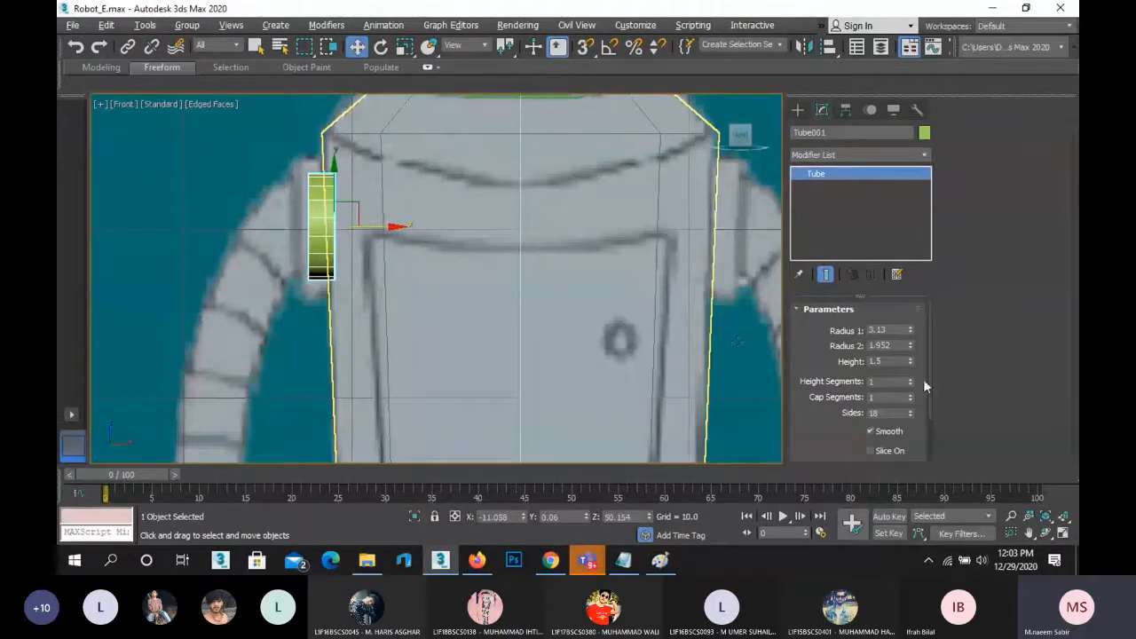
pyautogui.doubleClick(892, 362)
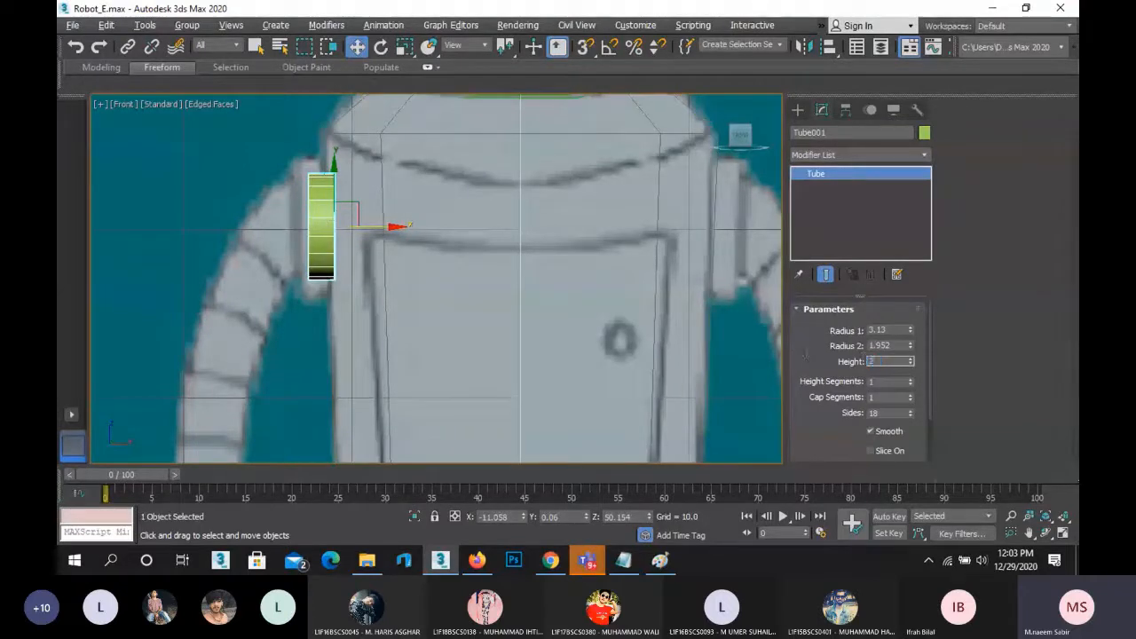
pyautogui.write('2')
pyautogui.press('Return')
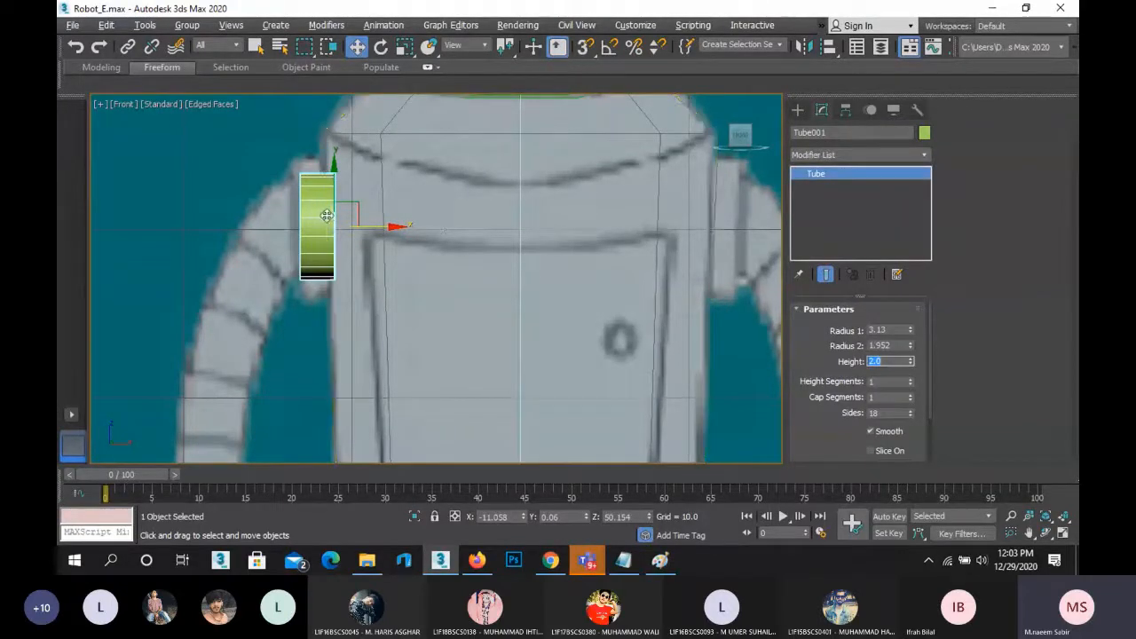
pyautogui.moveTo(371, 226); pyautogui.dragTo(367, 227)
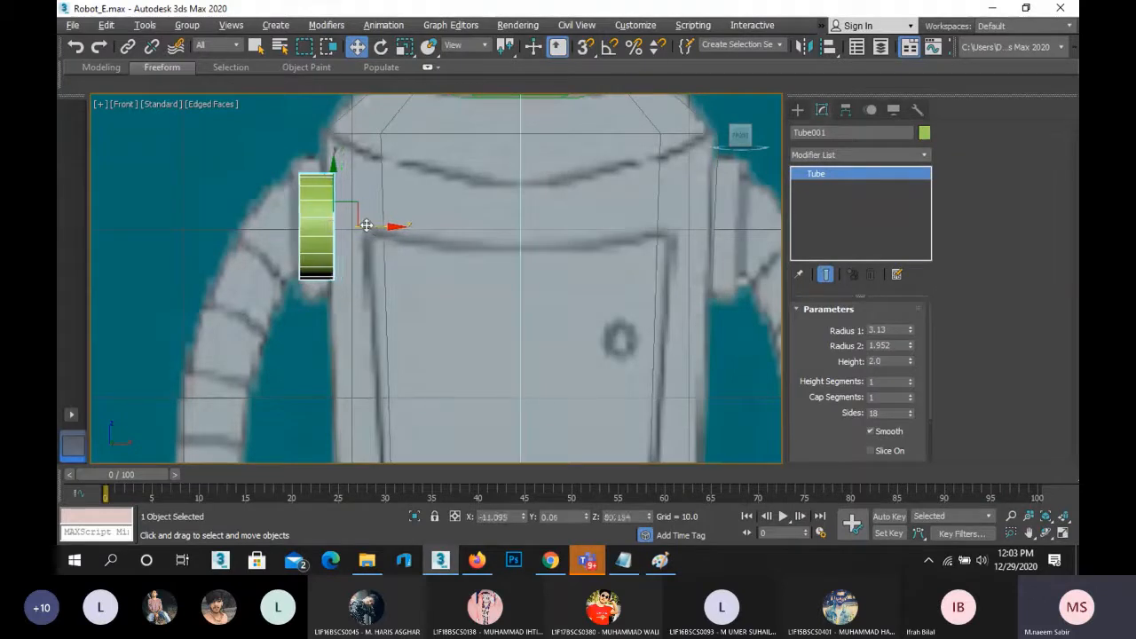
# - Turn off smoothing for the tube and set its sides to 8
pyautogui.click(890, 431)
pyautogui.doubleClick(892, 414)
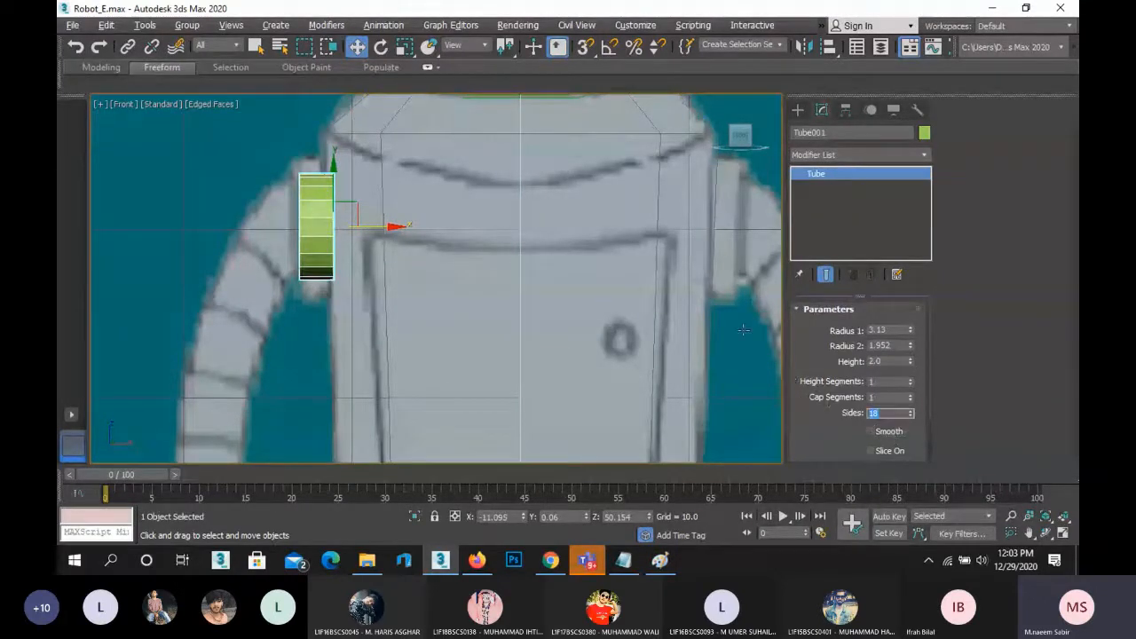
pyautogui.write('8')
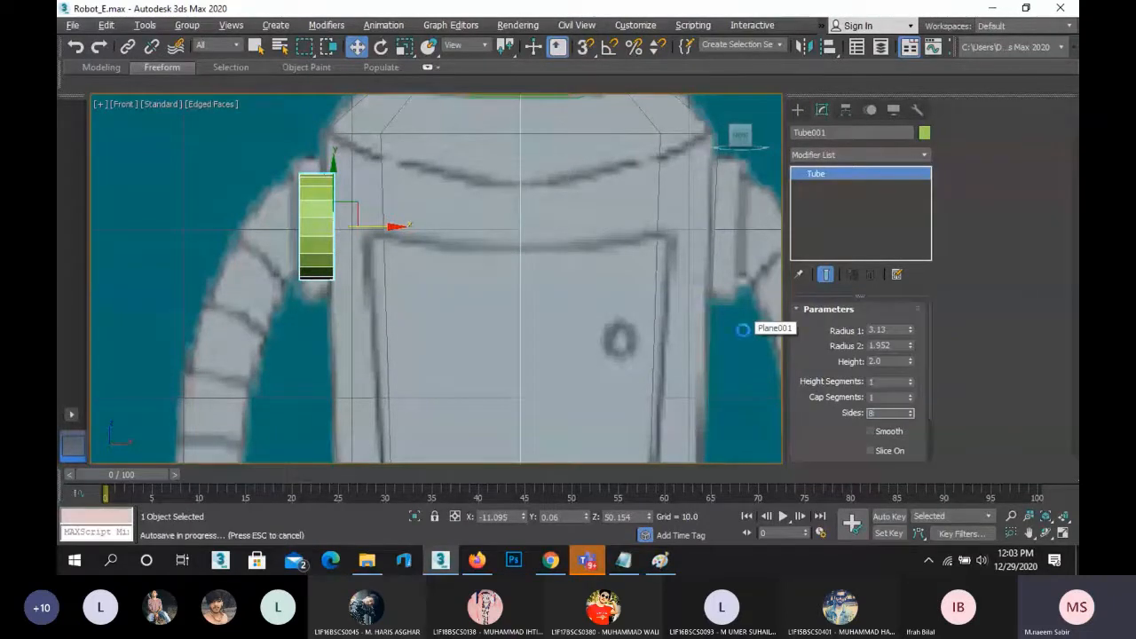
pyautogui.press('Return')
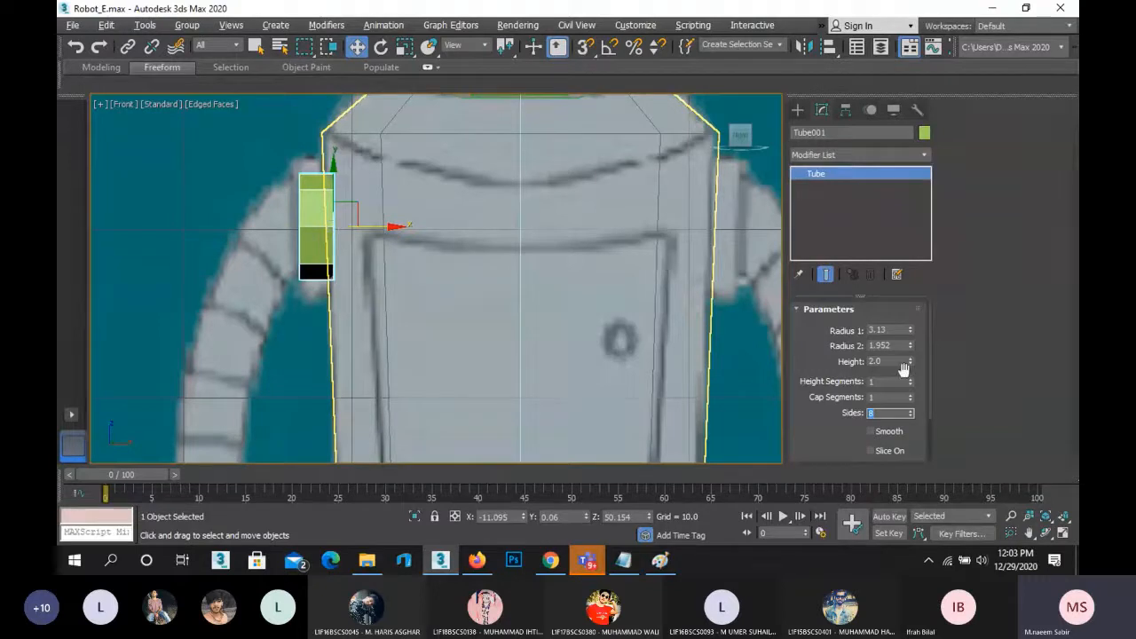
# - Enlarge the tube's outer radius (Radius 1) to 3.2 and finally to 3.3
pyautogui.press('Tab')
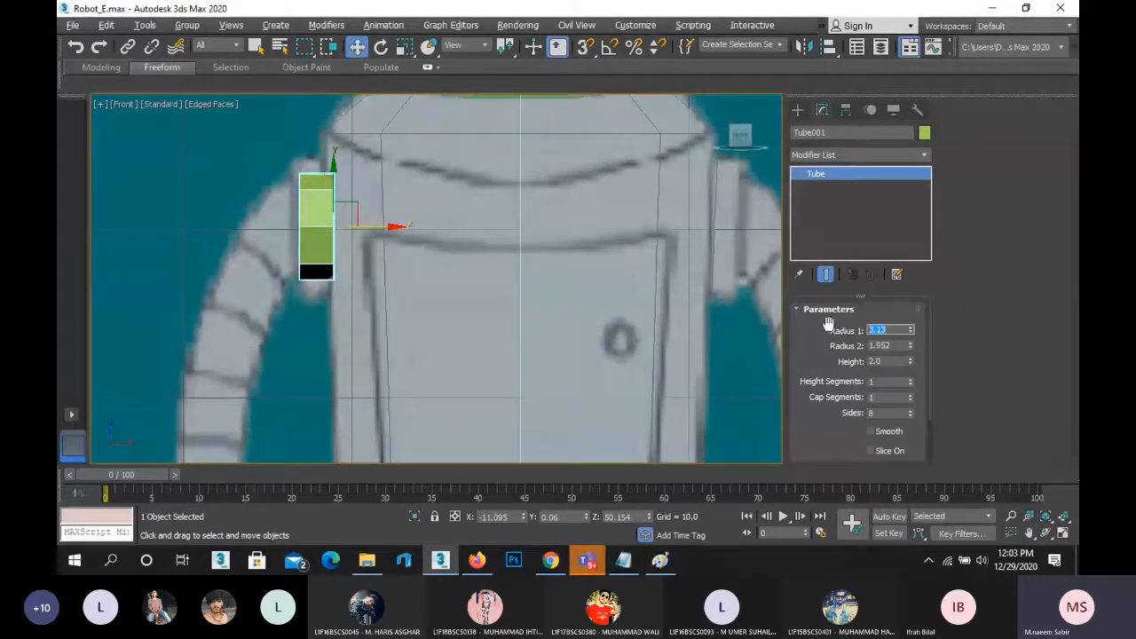
pyautogui.write('3')
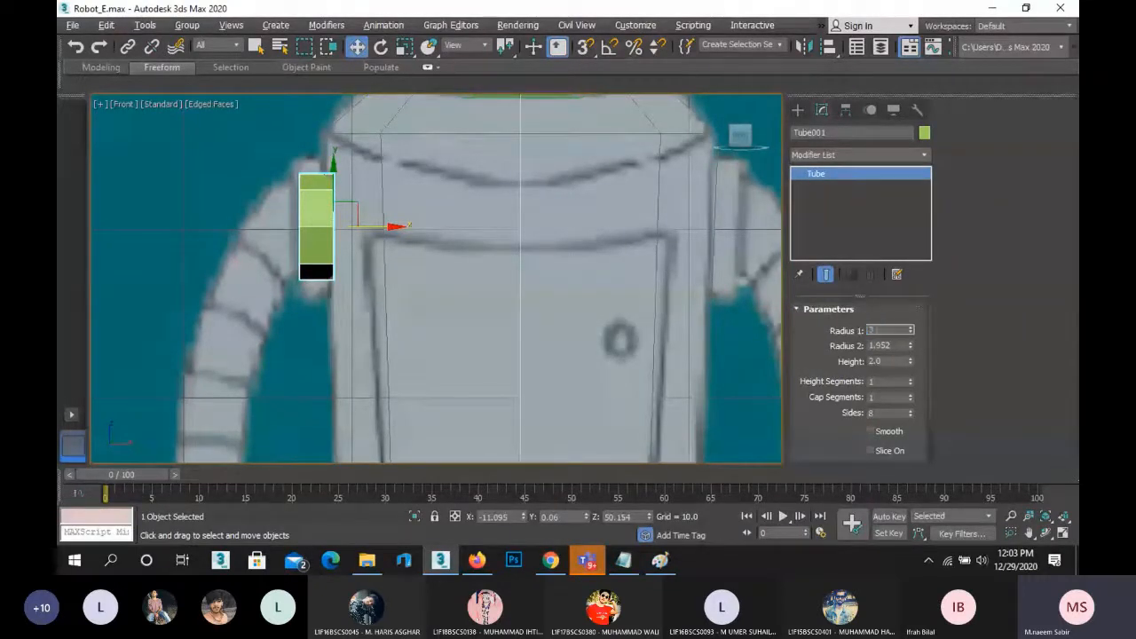
pyautogui.write('.2')
pyautogui.press('Return')
pyautogui.write('3')
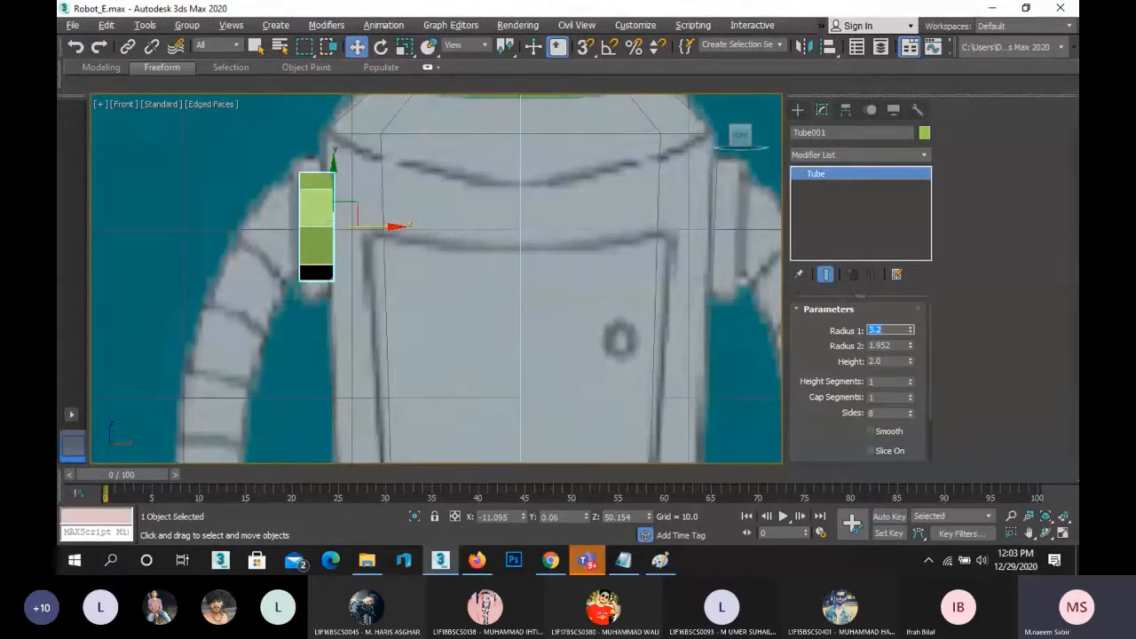
pyautogui.write('3')
pyautogui.press('Return')
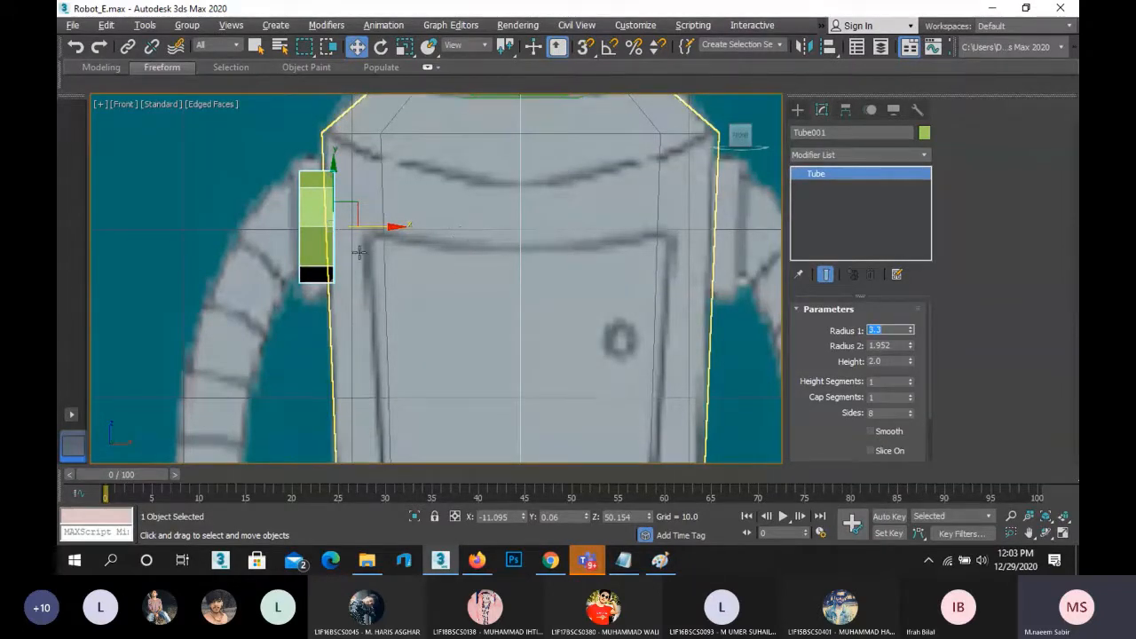
# - Move the tube across the torso to the opposite shoulder joint in the Front view, to about X 13.2
pyautogui.scroll(-2, 264, 230)
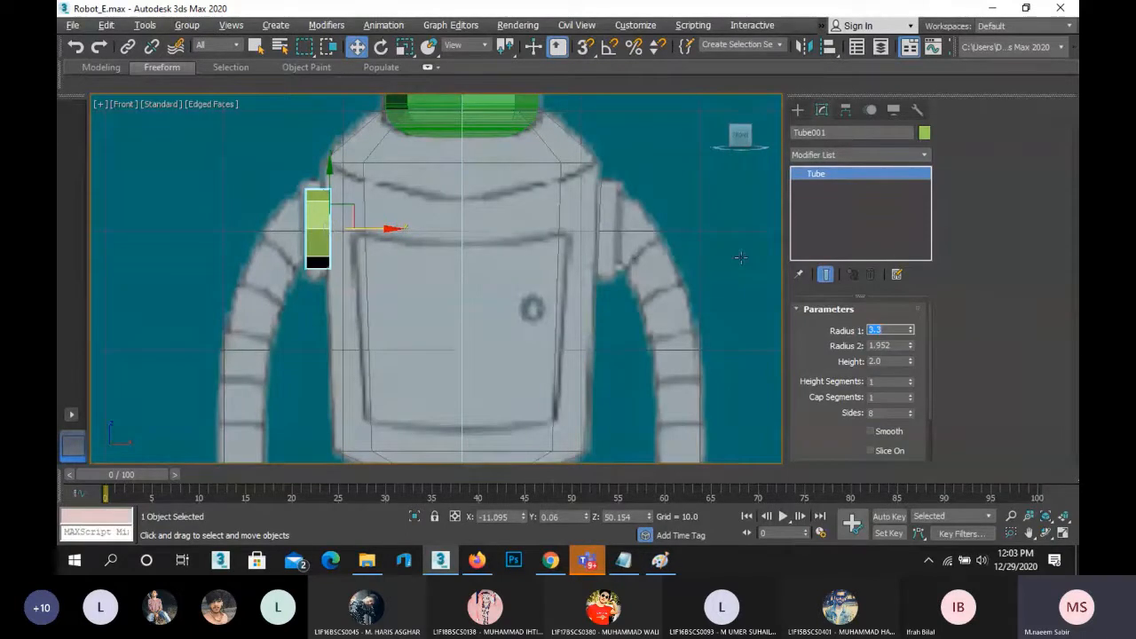
pyautogui.hotkey('shift', 'f')
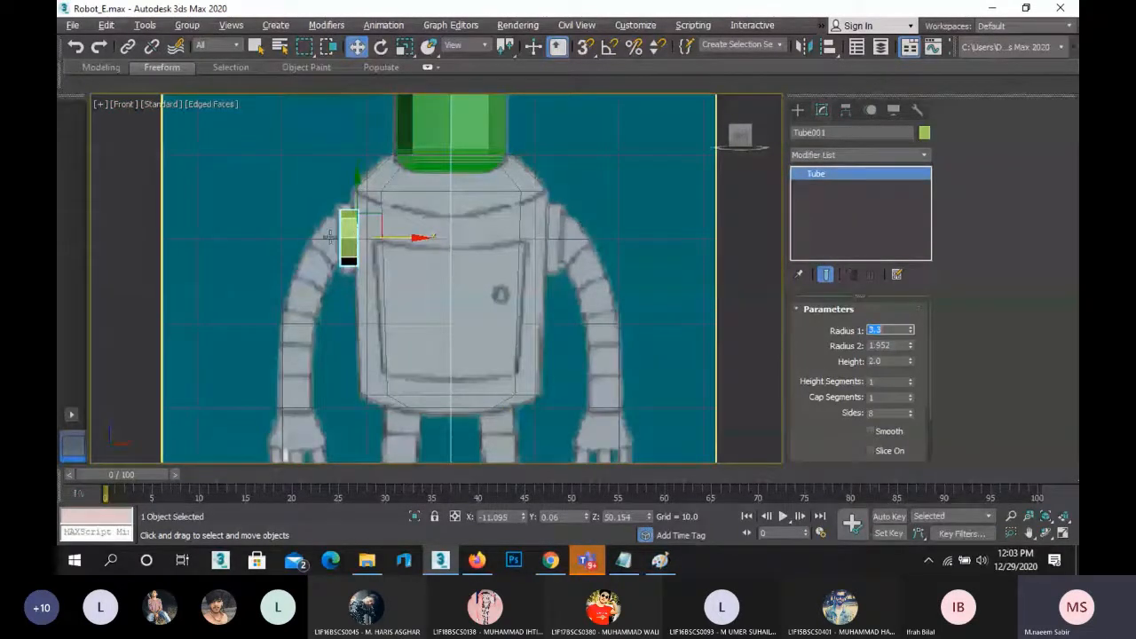
pyautogui.hotkey('shift', 'f')
pyautogui.scroll(2, 344, 238)
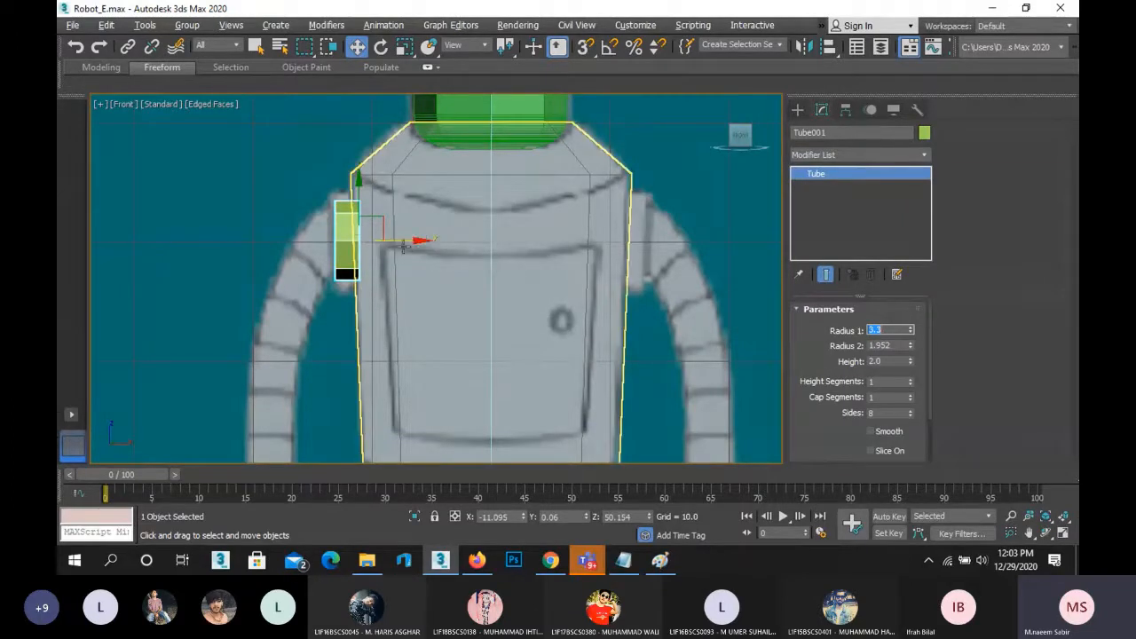
pyautogui.moveTo(417, 240); pyautogui.dragTo(690, 241)
# - Try to rotate the tube around its own axis in the Left view to match the shoulder outline
pyautogui.press('l')
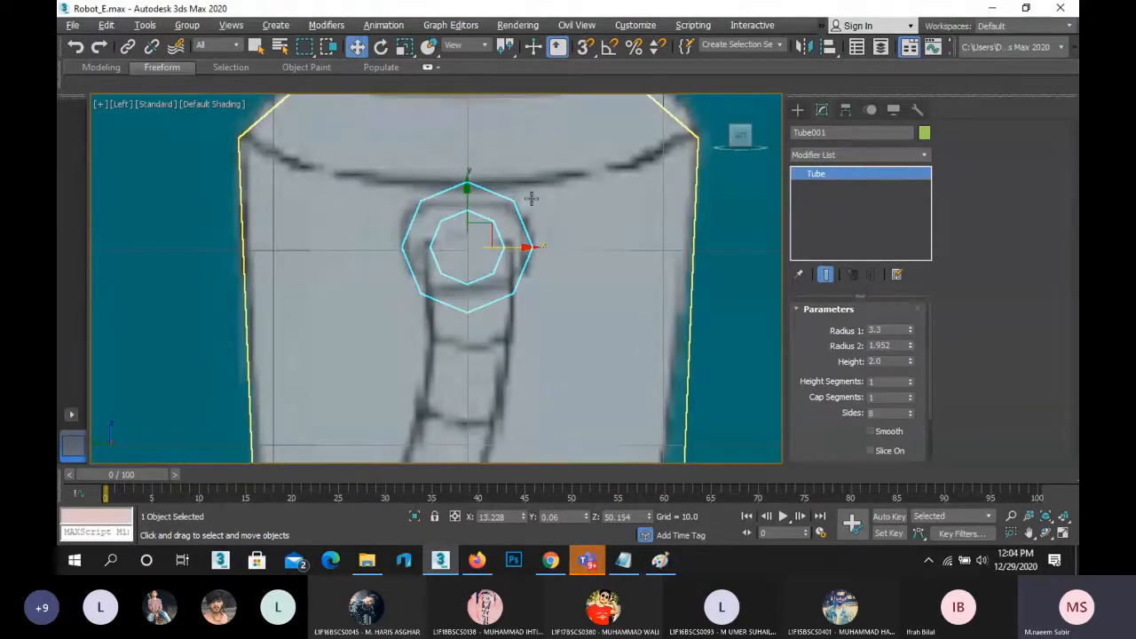
pyautogui.scroll(2, 480, 241)
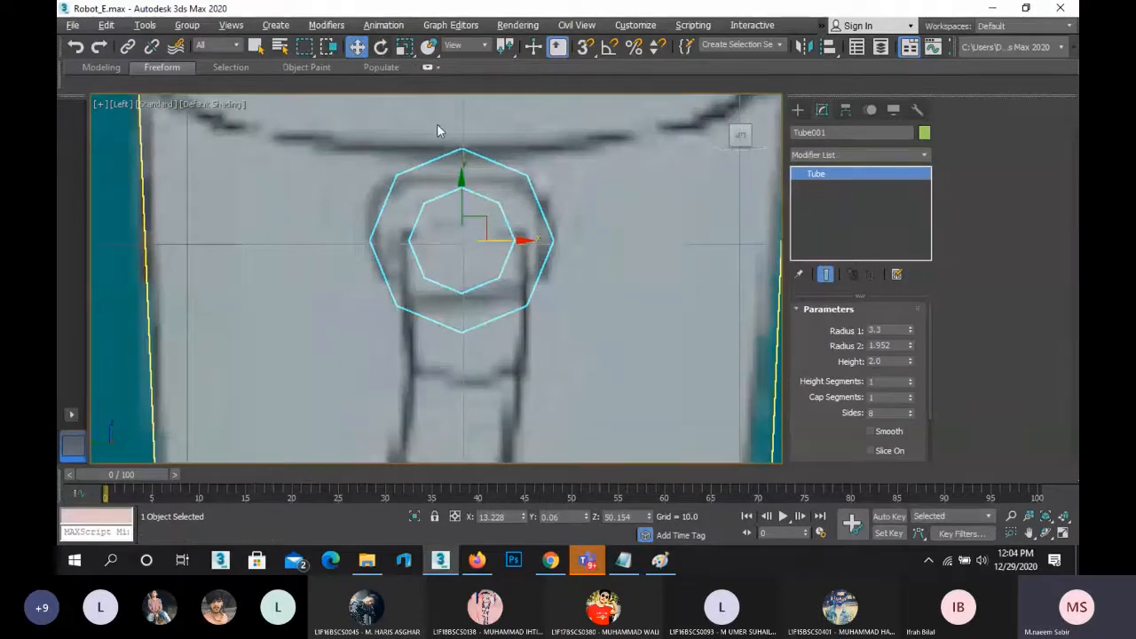
pyautogui.press('e')
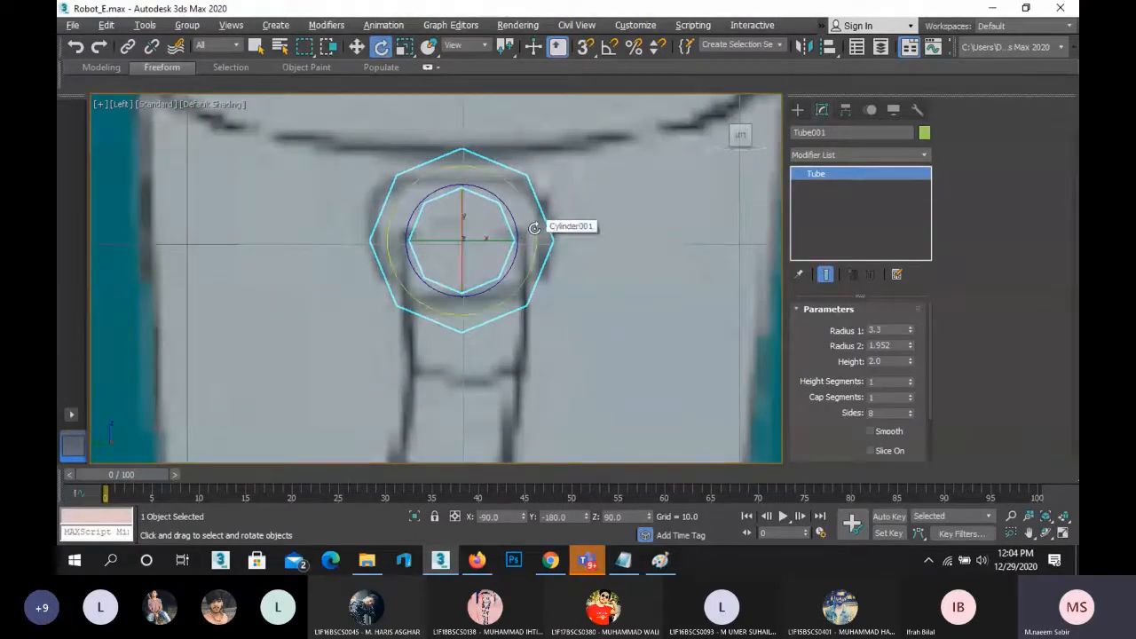
pyautogui.moveTo(533, 228); pyautogui.dragTo(539, 226)
pyautogui.click(627, 233)
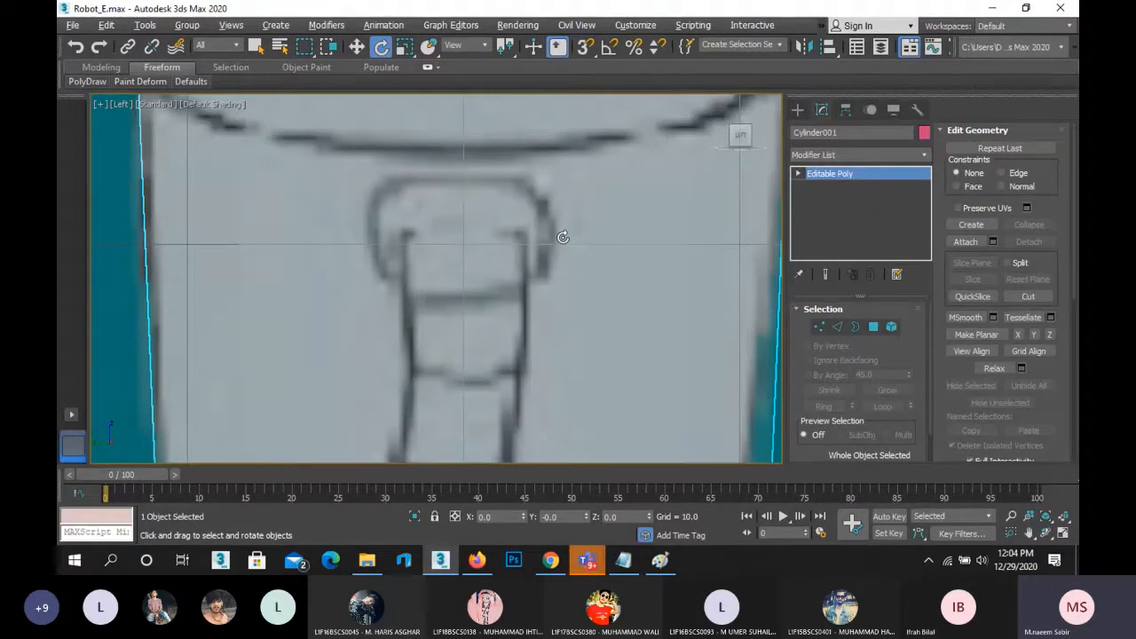
# - Move the tube back to the negative-X shoulder in the Front view, at about X -10.35, and switch to the Top view
pyautogui.press('f')
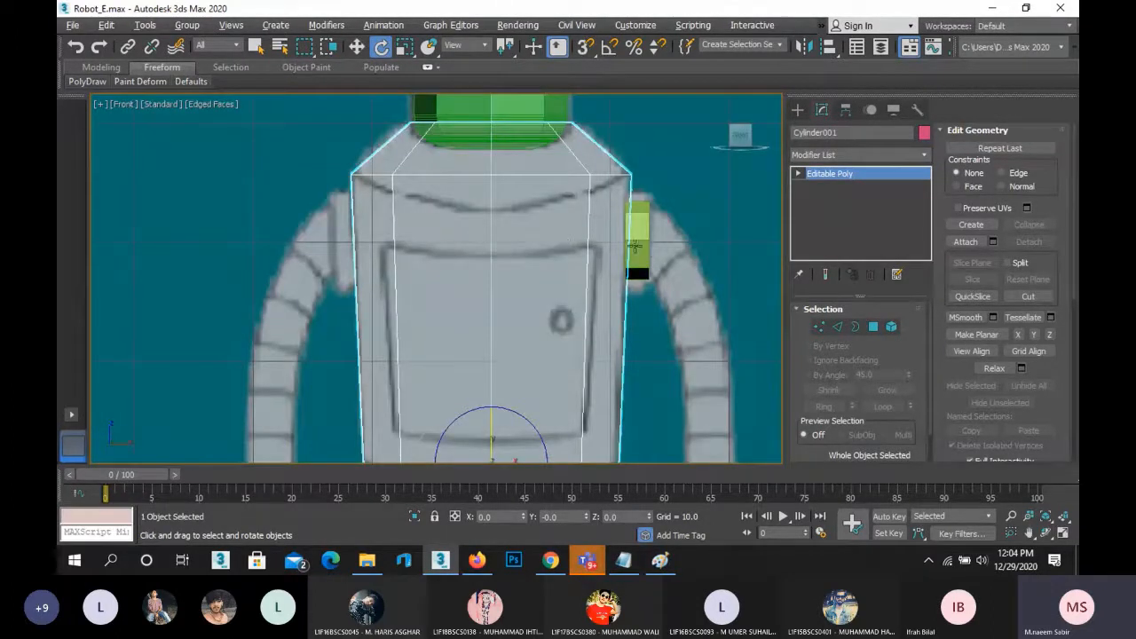
pyautogui.click(641, 242)
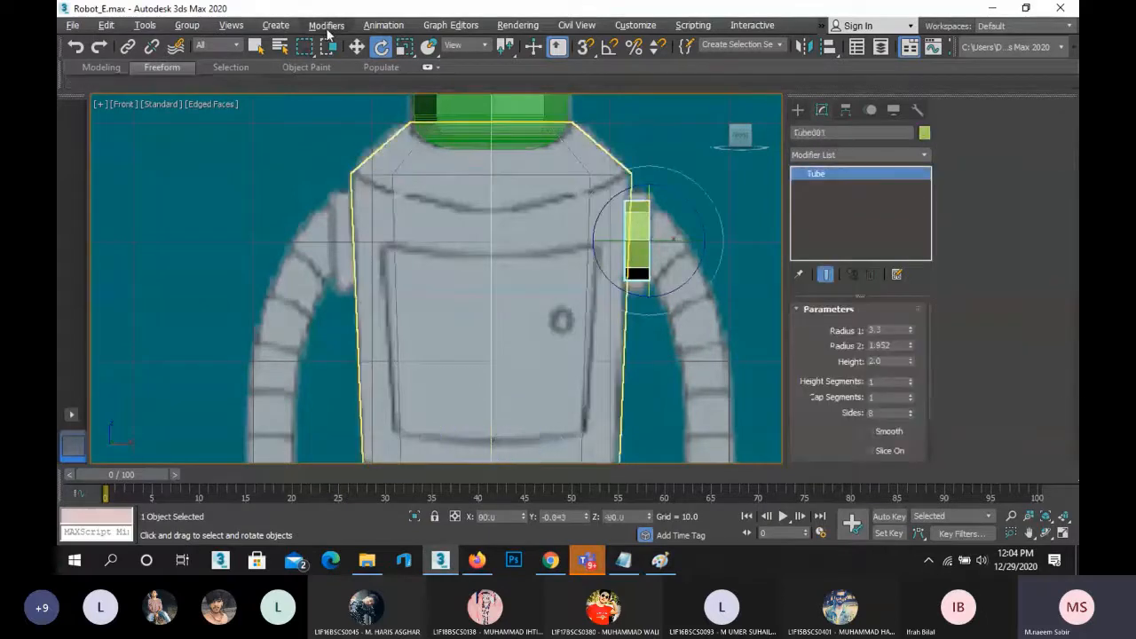
pyautogui.press('w')
pyautogui.moveTo(713, 241); pyautogui.dragTo(430, 201)
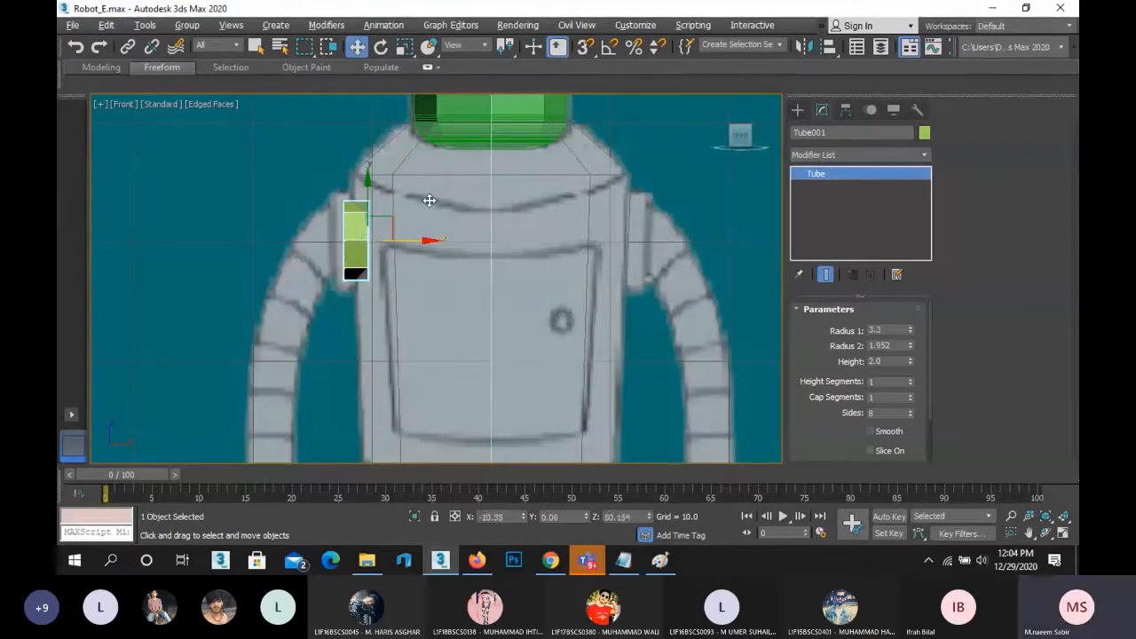
pyautogui.press('t')
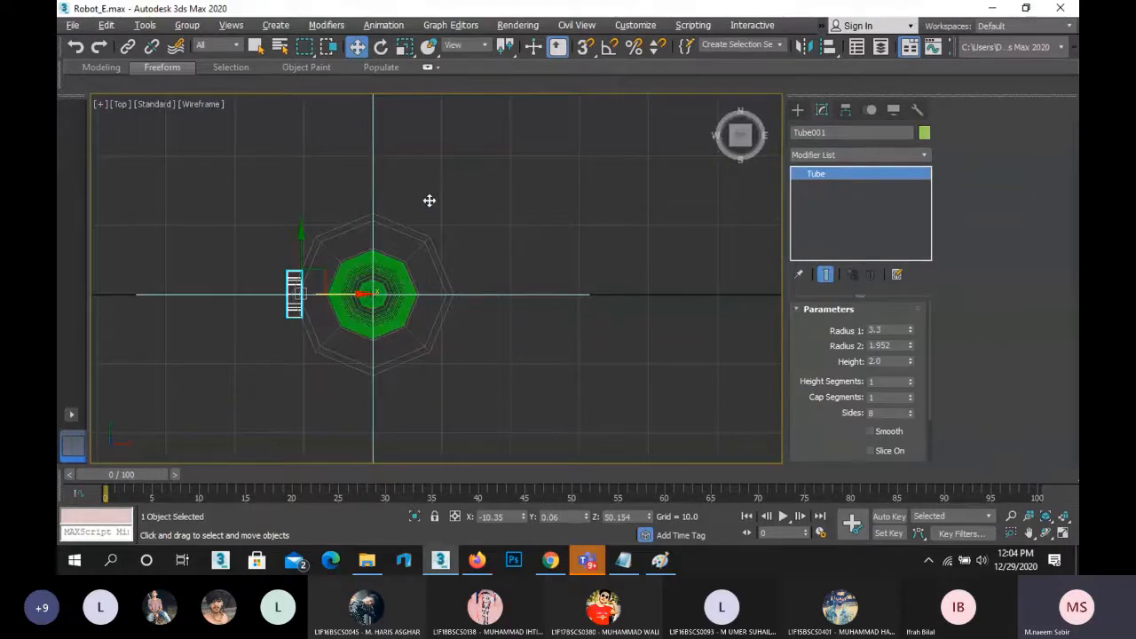
# - Shift the tube inward to about X -10.14 in the Top view, and set its Radius 1 to 3.8 and Radius 2 to 2.3
pyautogui.scroll(8, 284, 298)
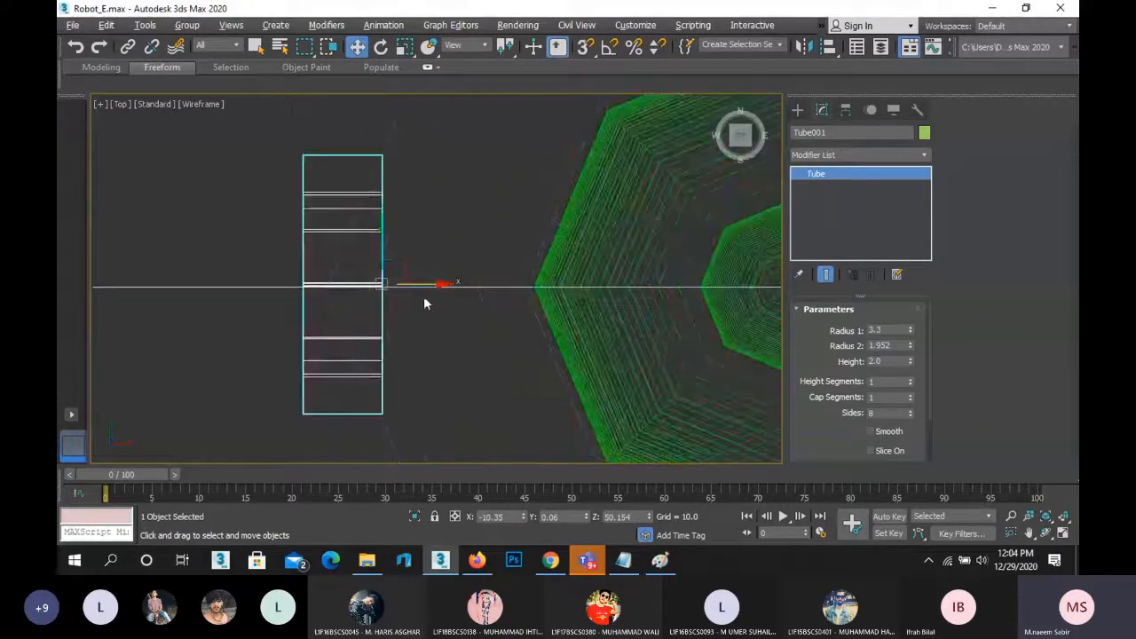
pyautogui.moveTo(426, 286); pyautogui.dragTo(434, 286)
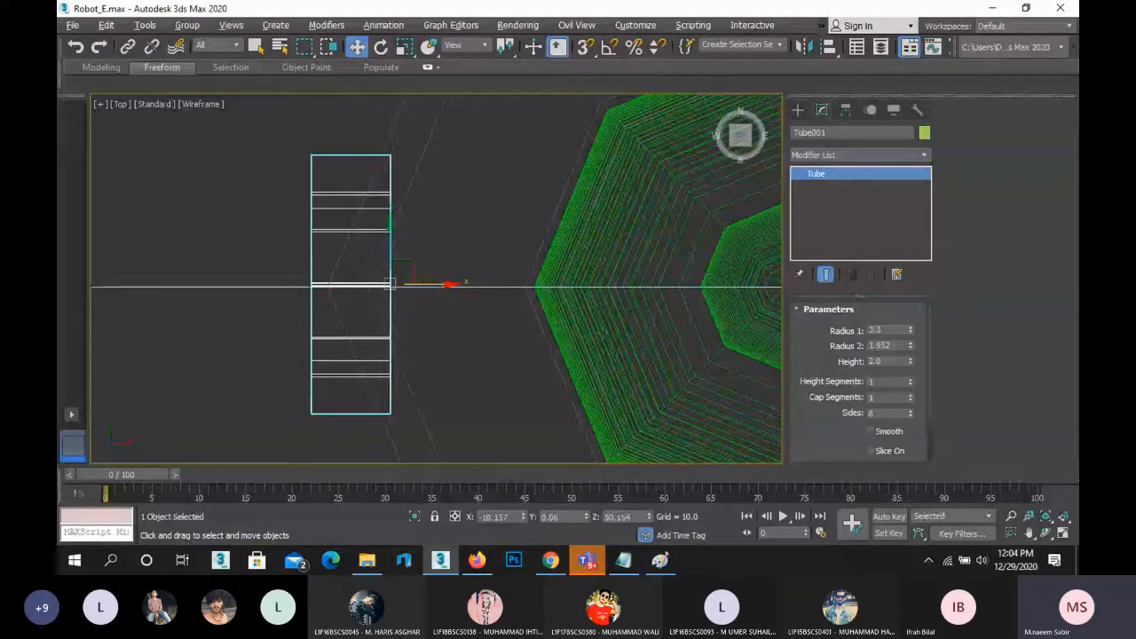
pyautogui.click(887, 330)
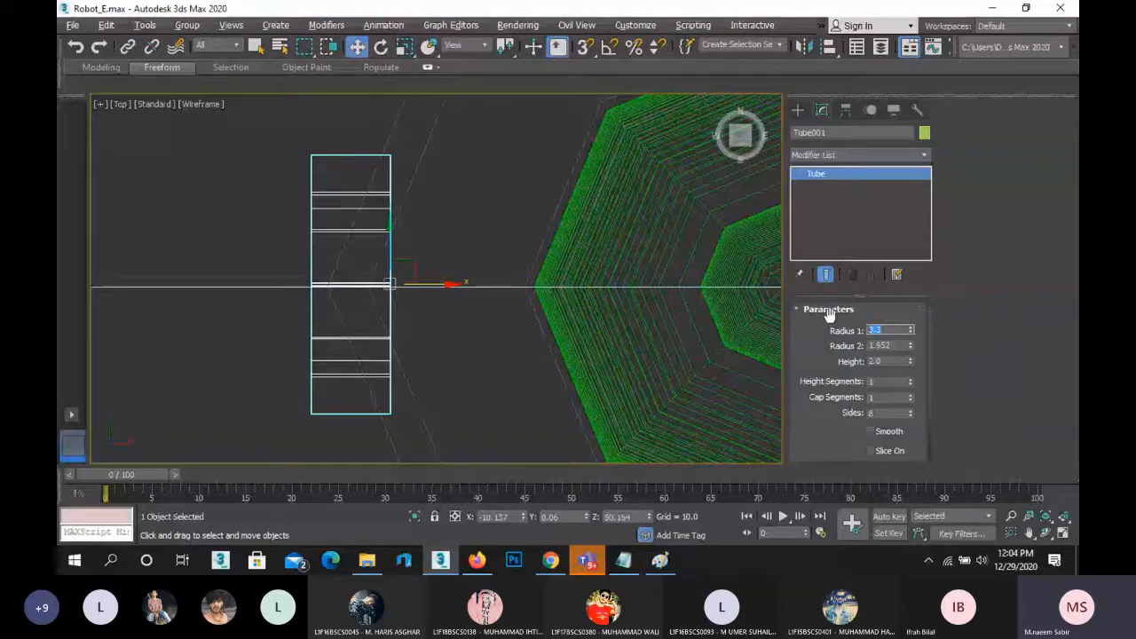
pyautogui.write('3.8')
pyautogui.press('Return')
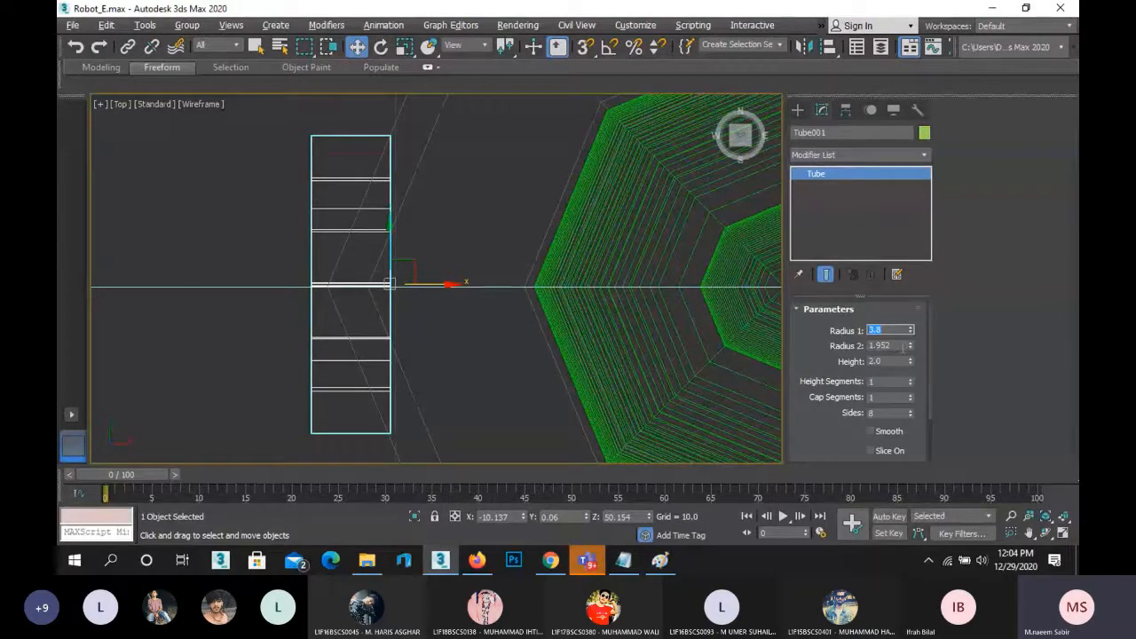
pyautogui.press('Tab')
pyautogui.write('2.')
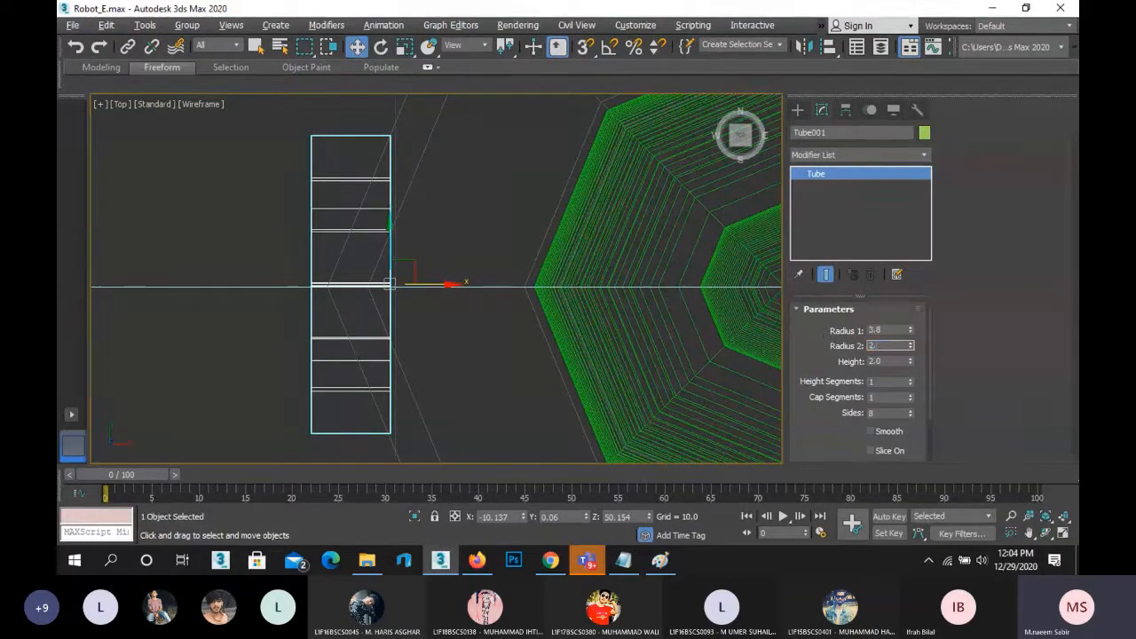
pyautogui.write('3')
pyautogui.press('Return')
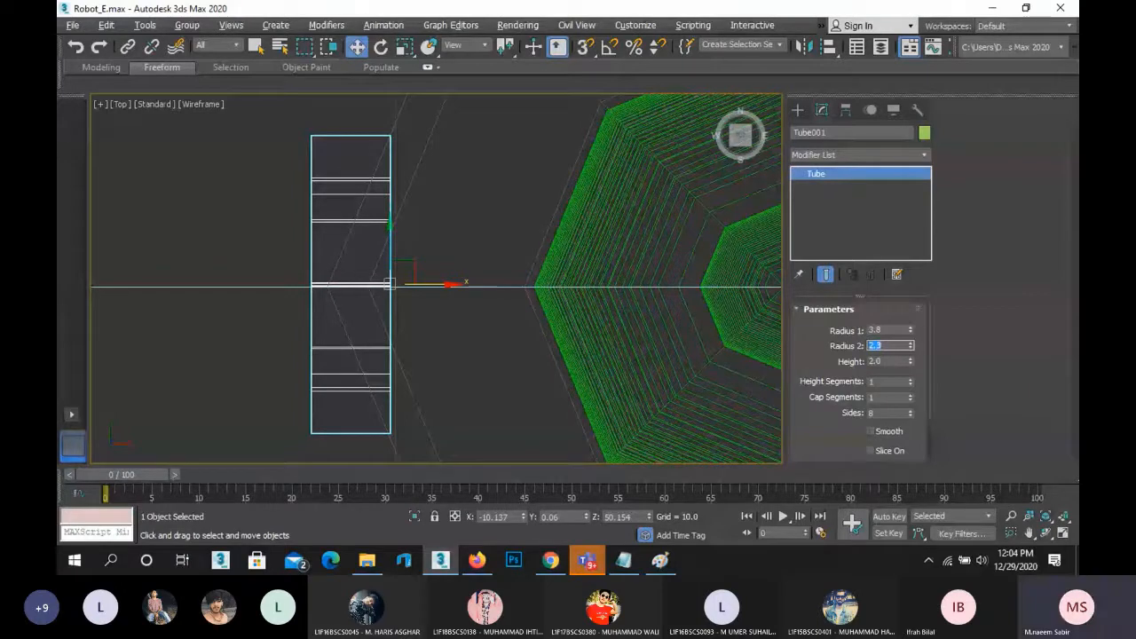
# - Set the tube's height to 2.3 and move it slightly toward the torso, to about X -10.0
pyautogui.click(256, 341)
pyautogui.click(313, 338)
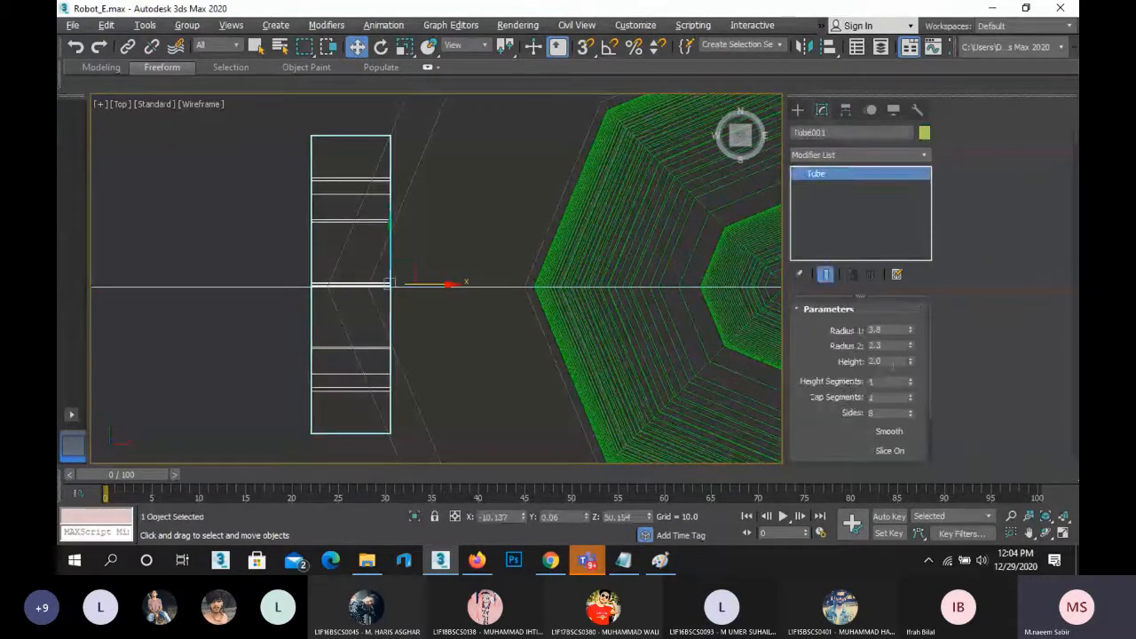
pyautogui.doubleClick(892, 361)
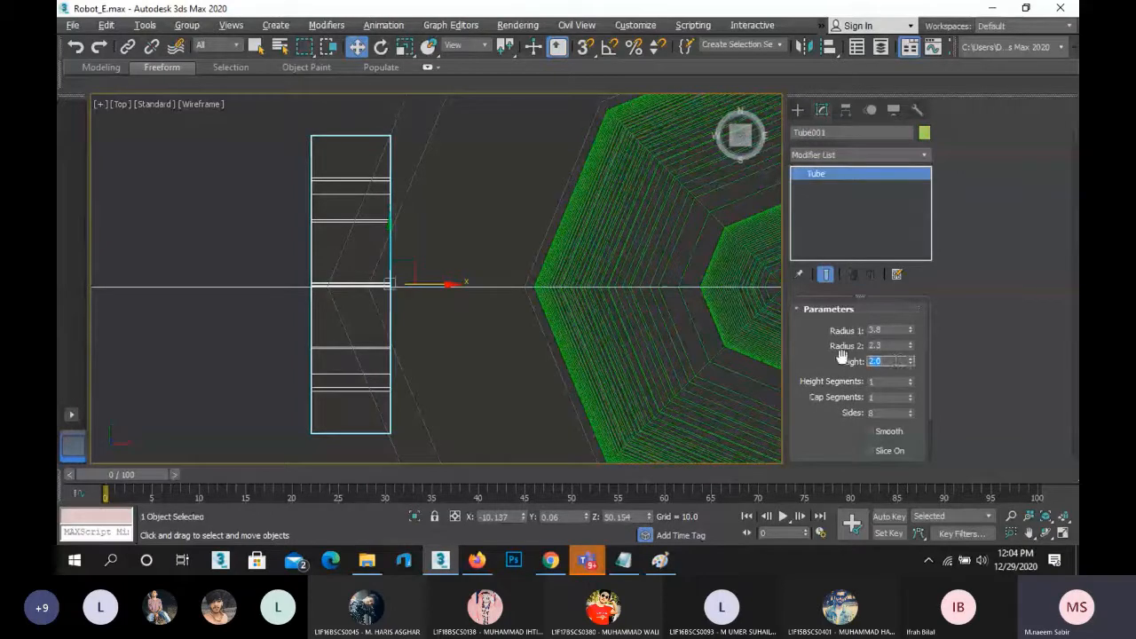
pyautogui.write('2.3')
pyautogui.press('Return')
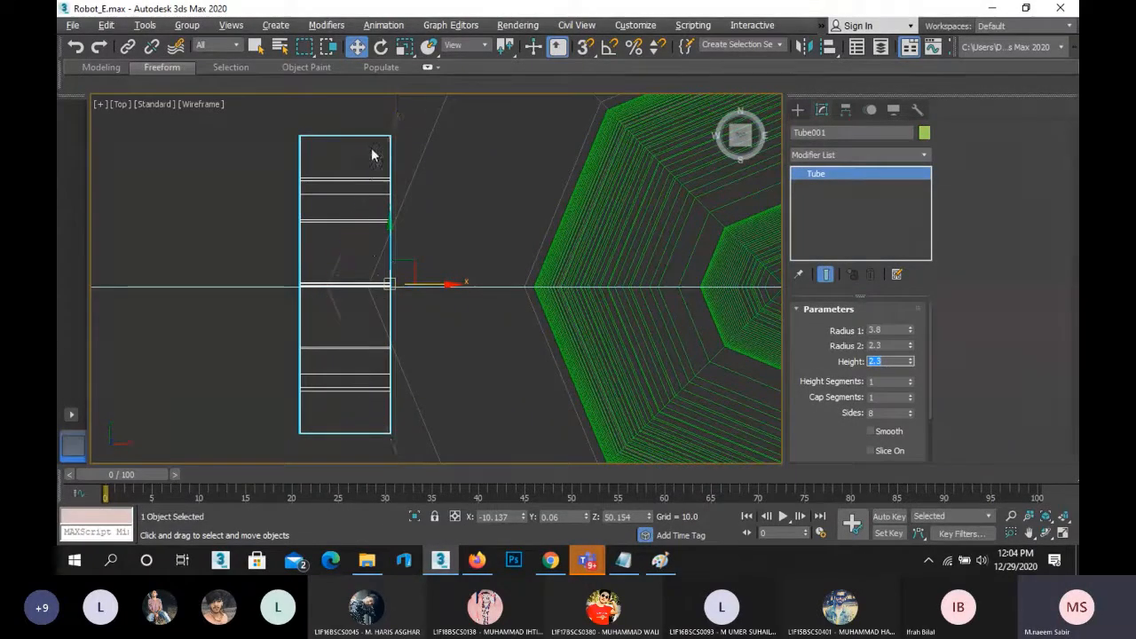
pyautogui.moveTo(434, 284); pyautogui.dragTo(440, 284)
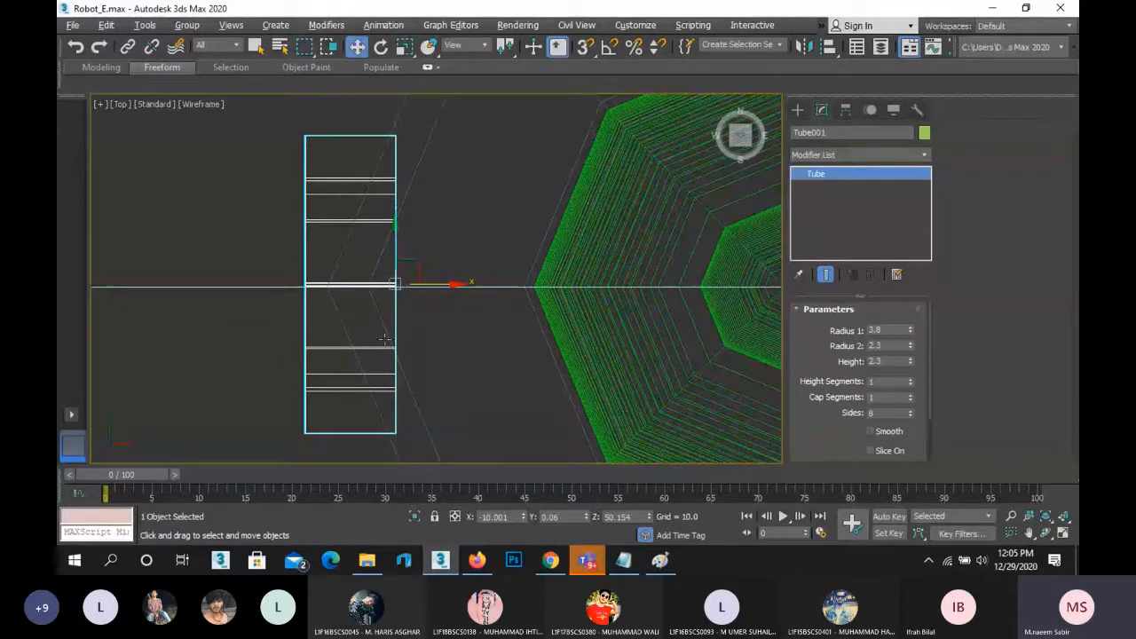
# - Compare the resized tube with the reference shoulder joint in the Front and Left views
pyautogui.scroll(-3, 279, 319)
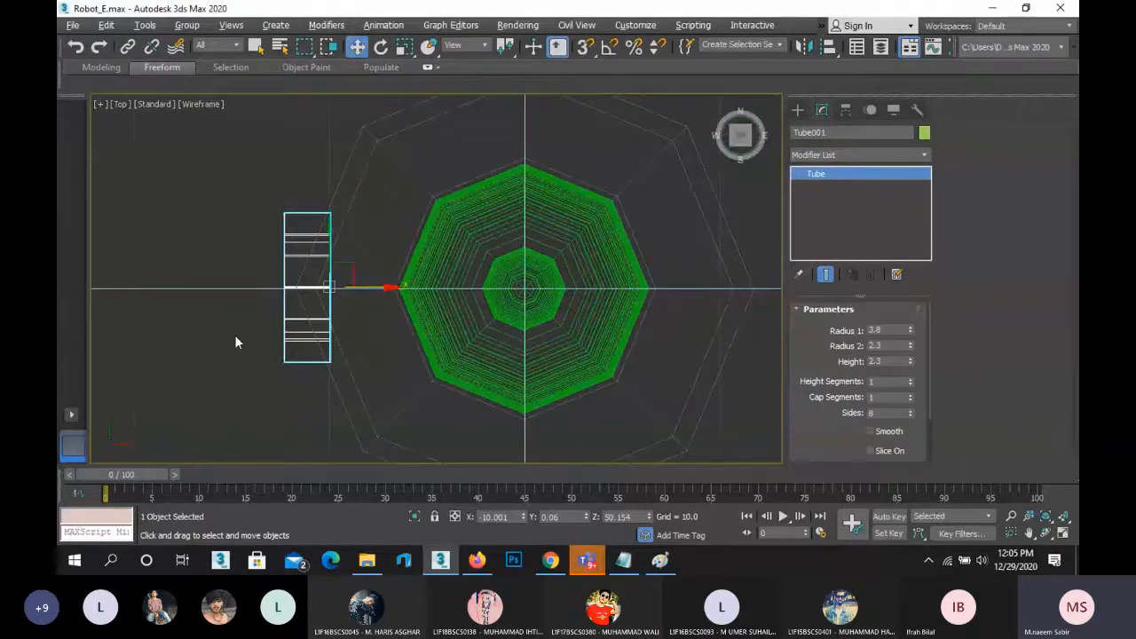
pyautogui.press('f')
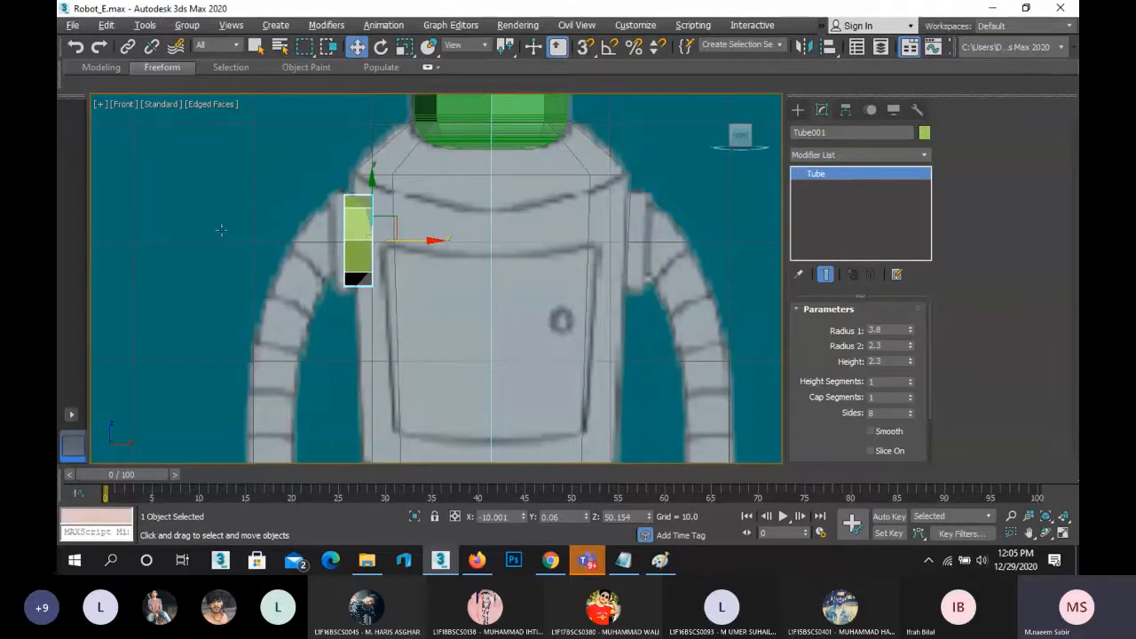
pyautogui.scroll(2, 355, 224)
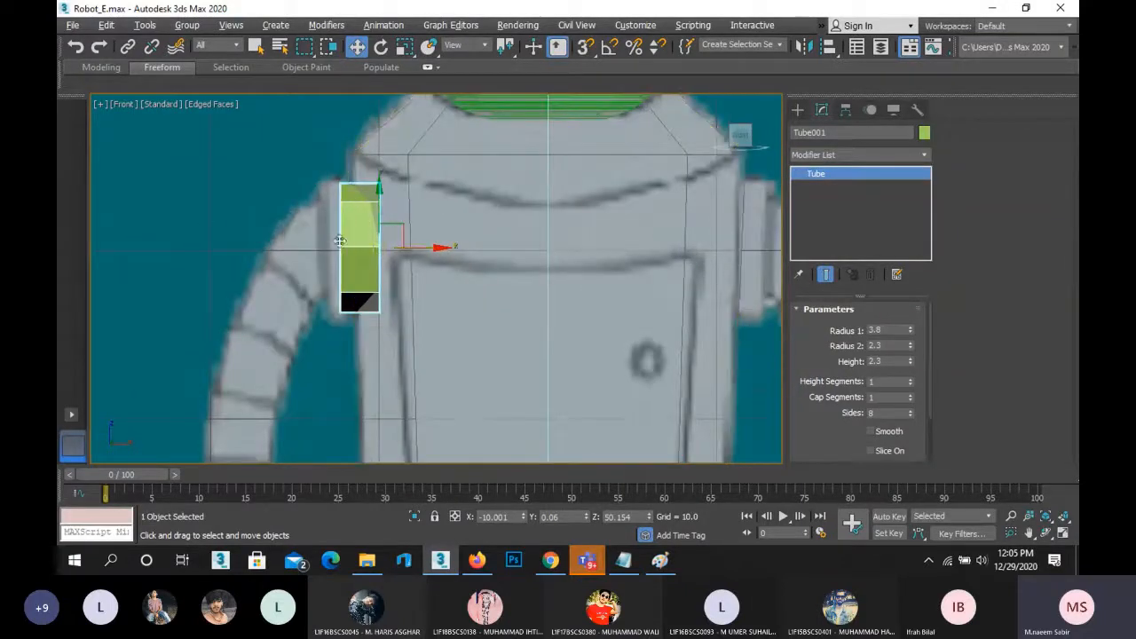
pyautogui.press('l')
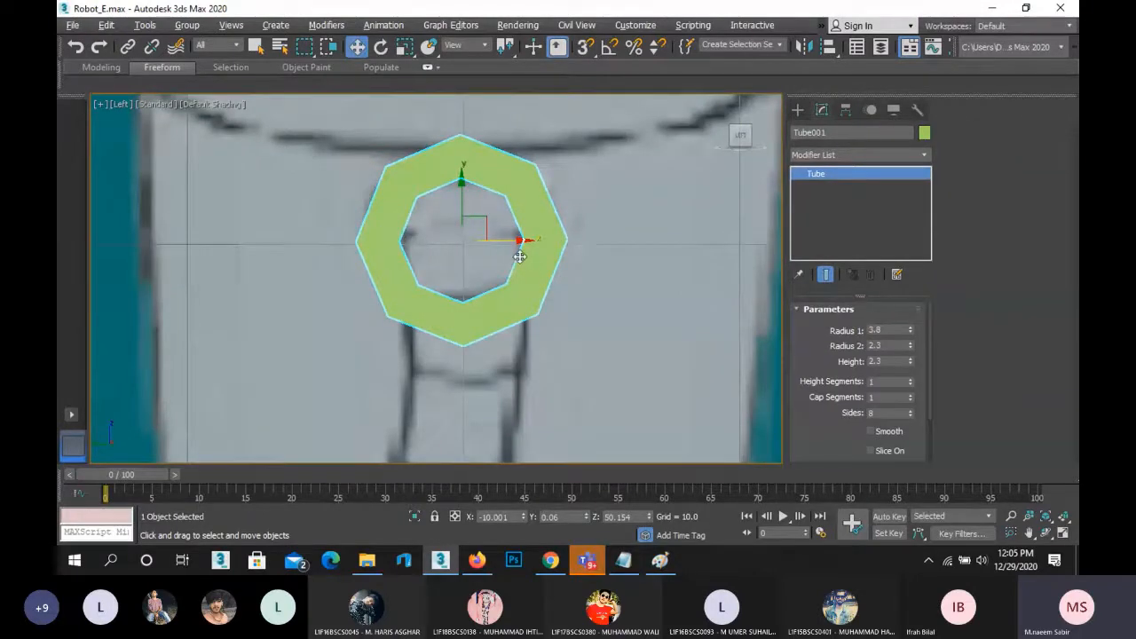
pyautogui.scroll(-3, 519, 256)
pyautogui.scroll(-1, 519, 257)
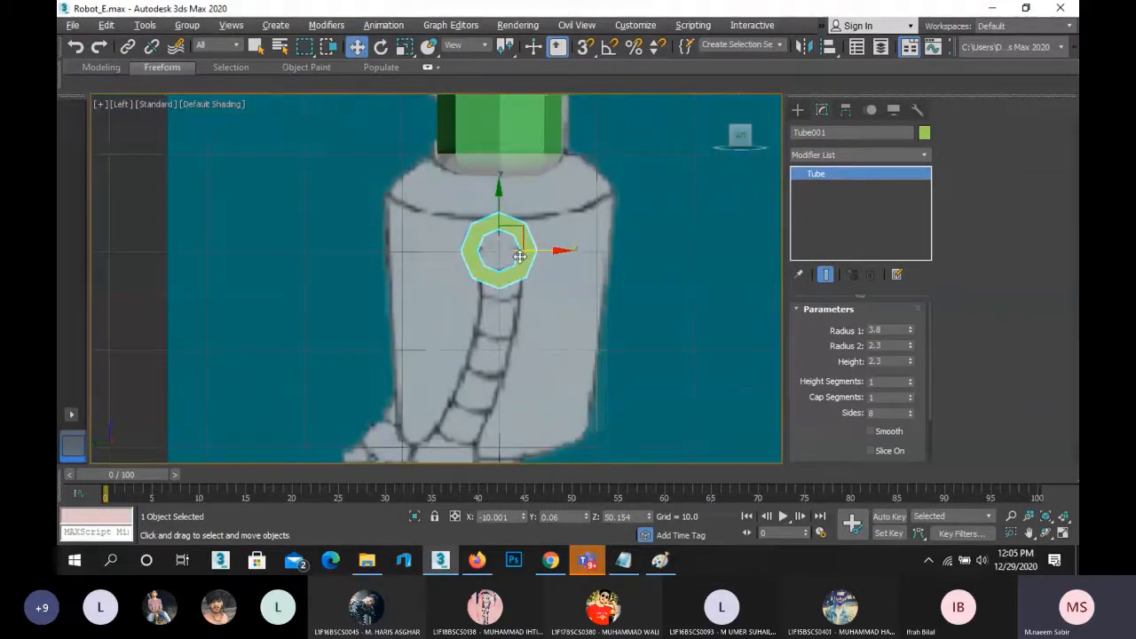
pyautogui.scroll(-1, 520, 256)
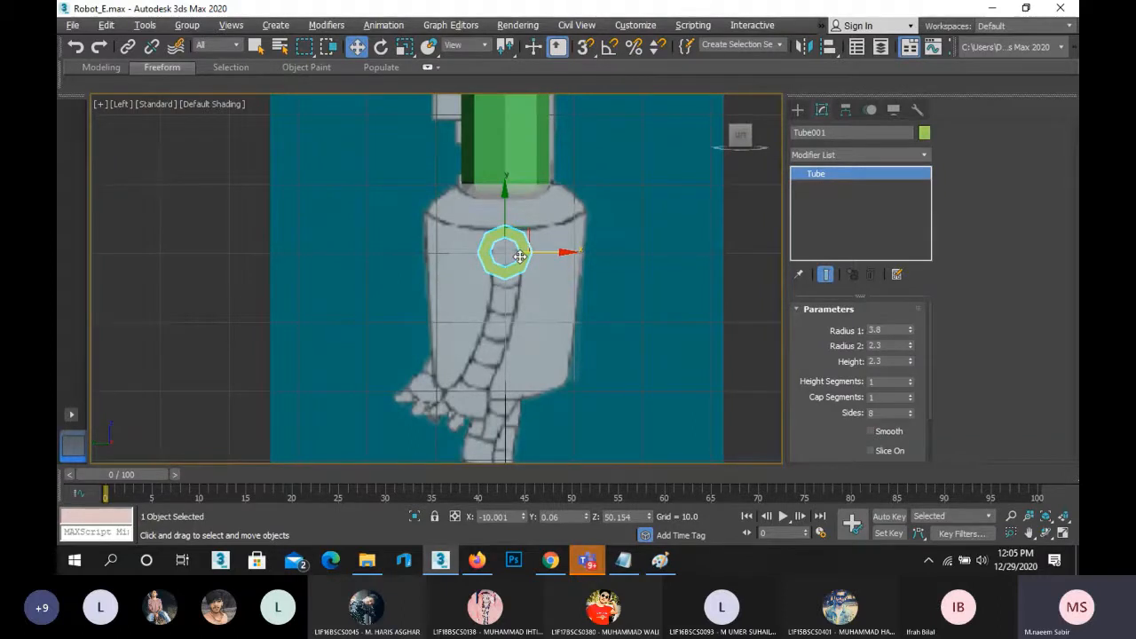
pyautogui.press('f')
pyautogui.scroll(-5, 519, 257)
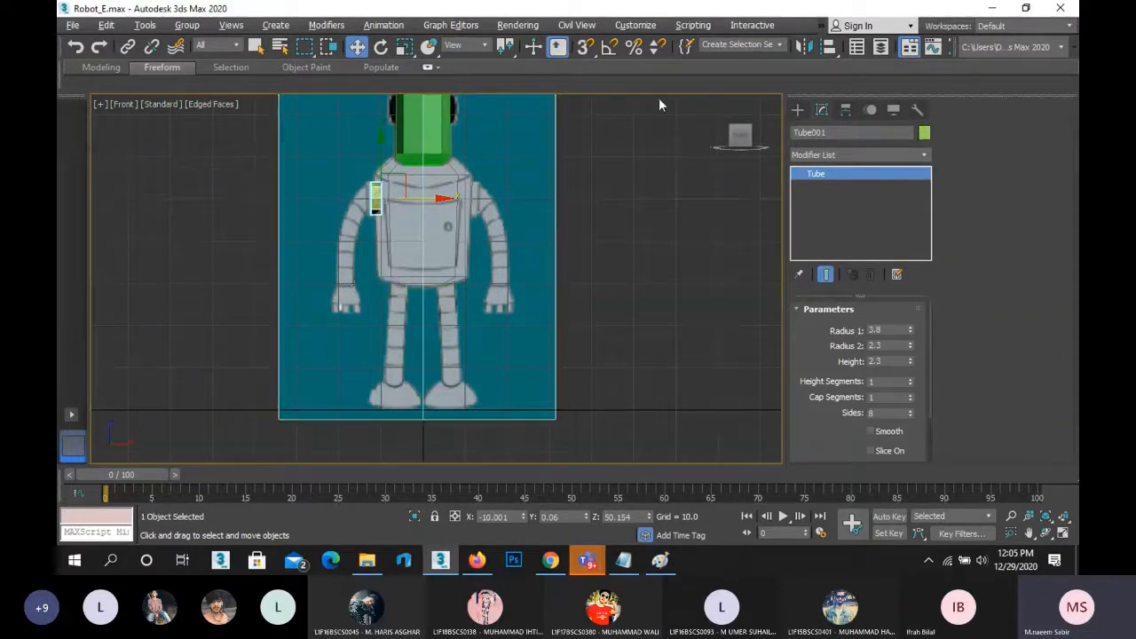
# - Draw an eight-sided cylinder beside the reference figure in the Front view, about 2.67 in radius and 18.8 in height
pyautogui.click(797, 109)
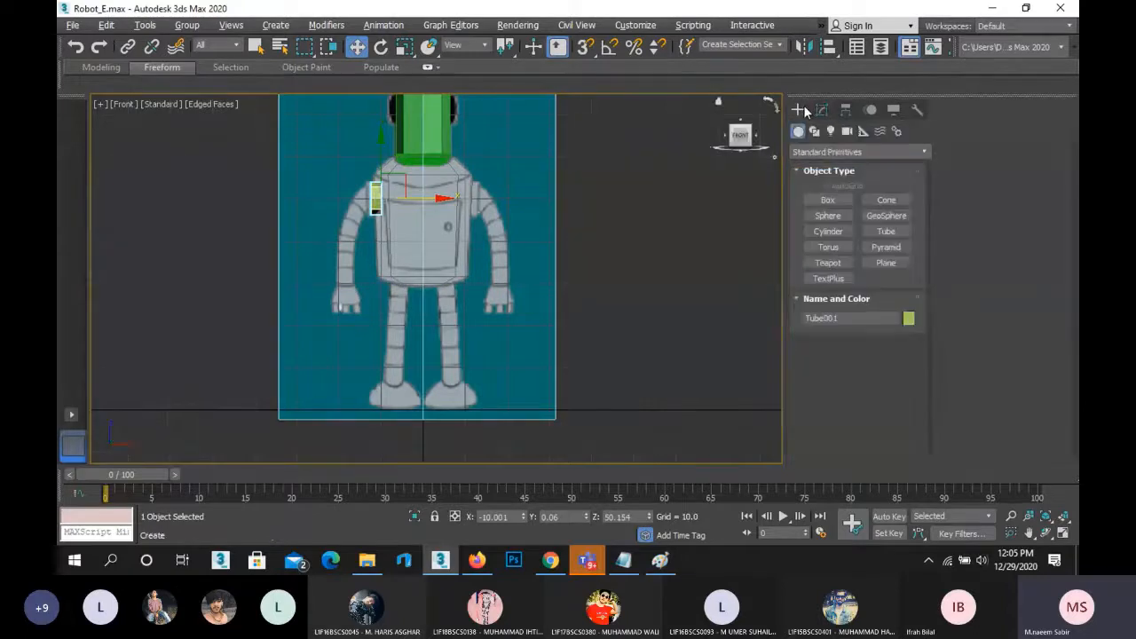
pyautogui.click(834, 235)
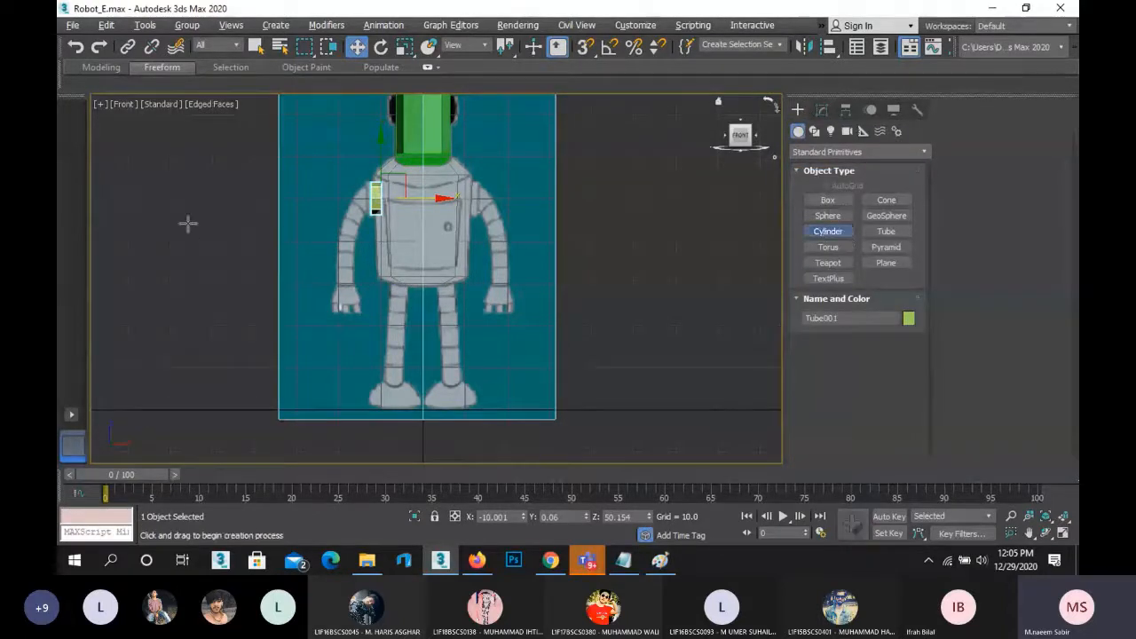
pyautogui.moveTo(205, 231); pyautogui.dragTo(197, 231)
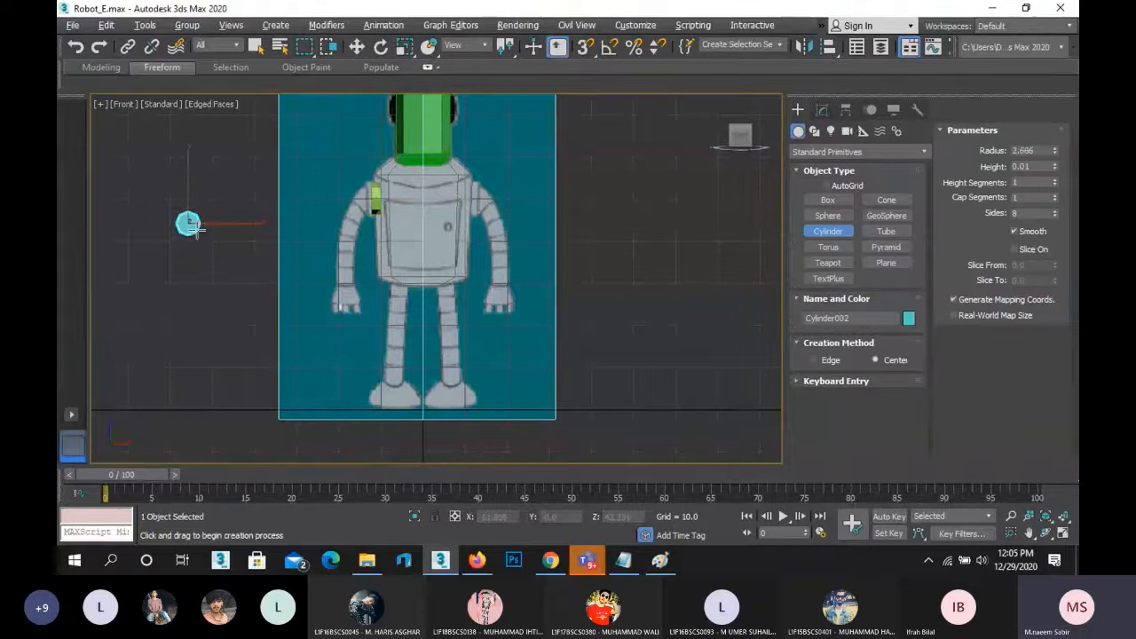
pyautogui.click(154, 151)
pyautogui.rightClick(255, 183)
# - Rotate the cylinder to lie horizontally pointing away from the robot, entering -90 for its absolute Z rotation
pyautogui.press('e')
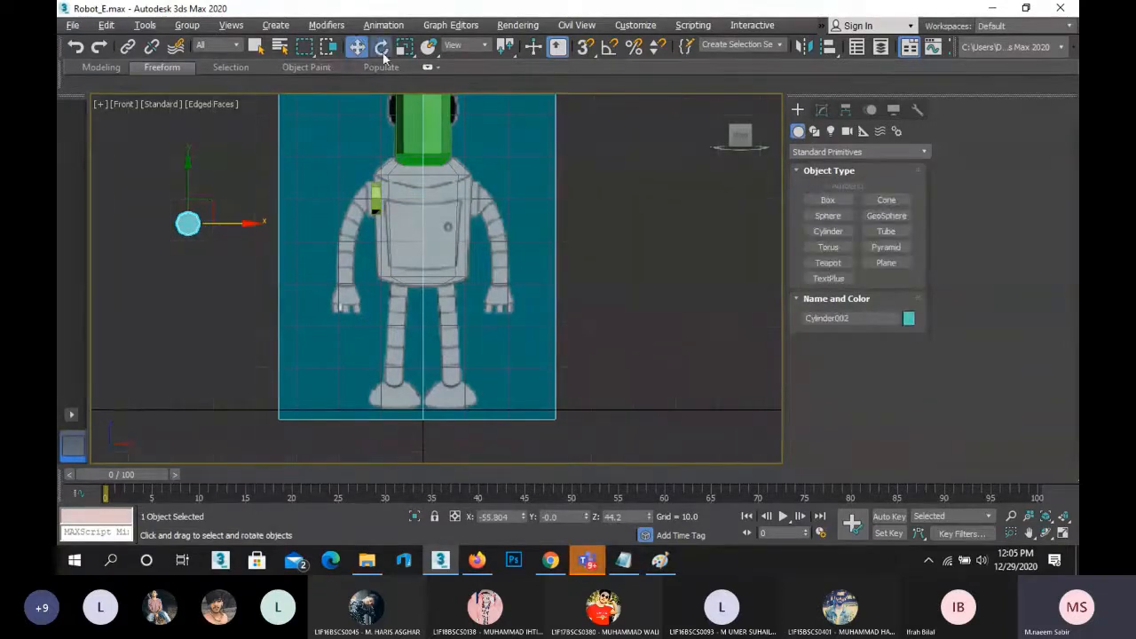
pyautogui.moveTo(229, 221); pyautogui.dragTo(220, 259)
pyautogui.rightClick(382, 47)
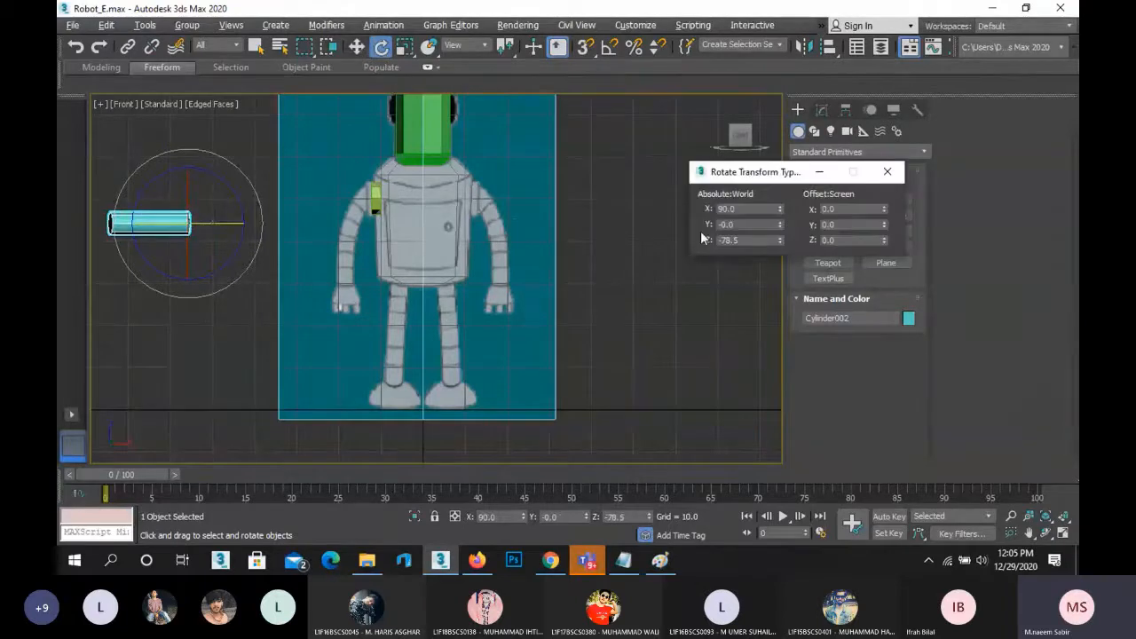
pyautogui.doubleClick(750, 240)
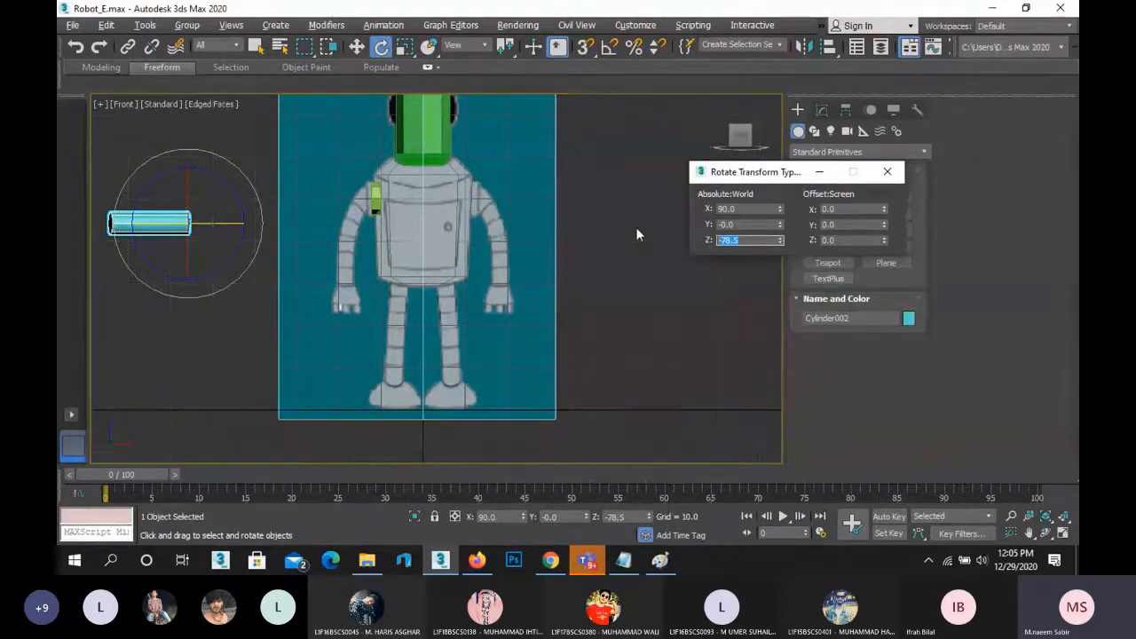
pyautogui.write('-90')
pyautogui.press('Return')
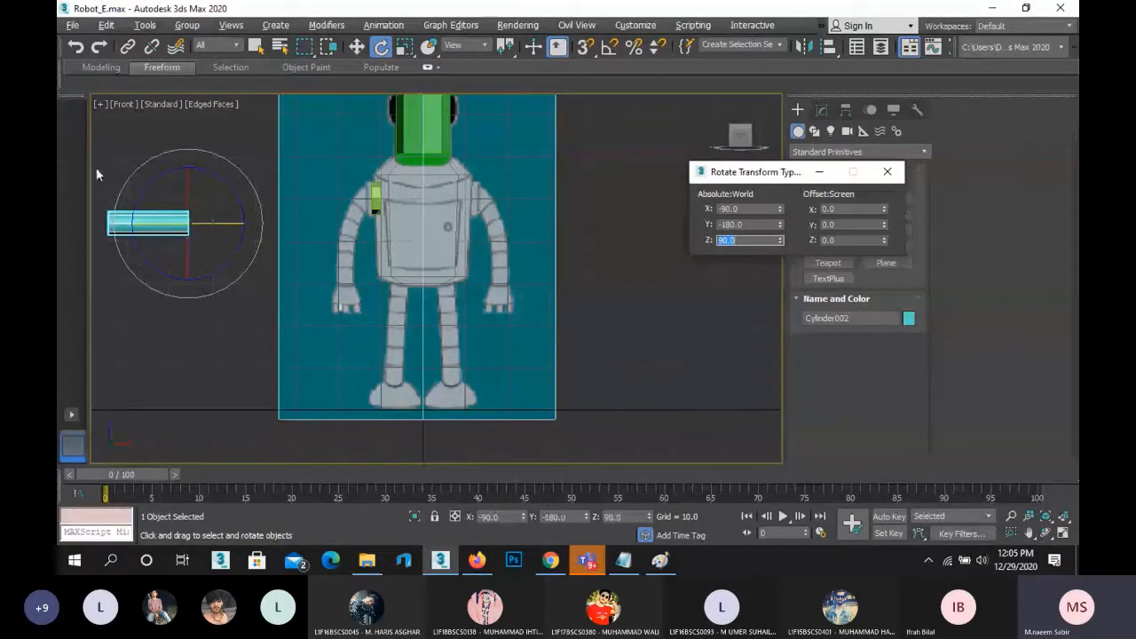
# - Move the cylinder to the shoulder and adjust it in the Top view so its end sits inside the tube, at about X -11.1
pyautogui.click(353, 49)
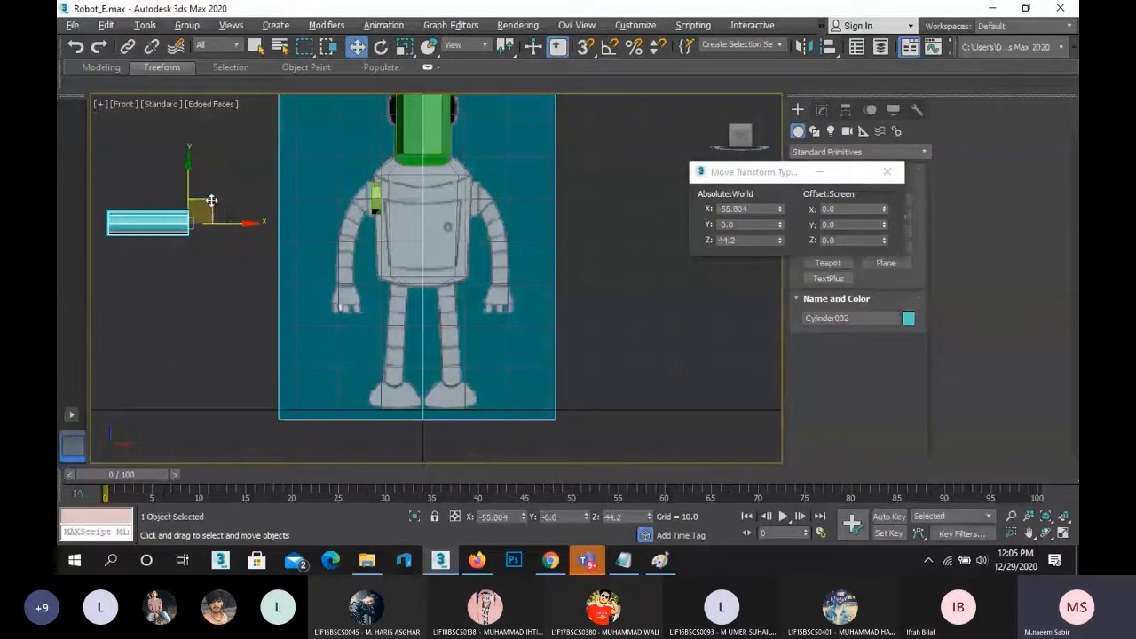
pyautogui.moveTo(210, 203); pyautogui.dragTo(405, 170)
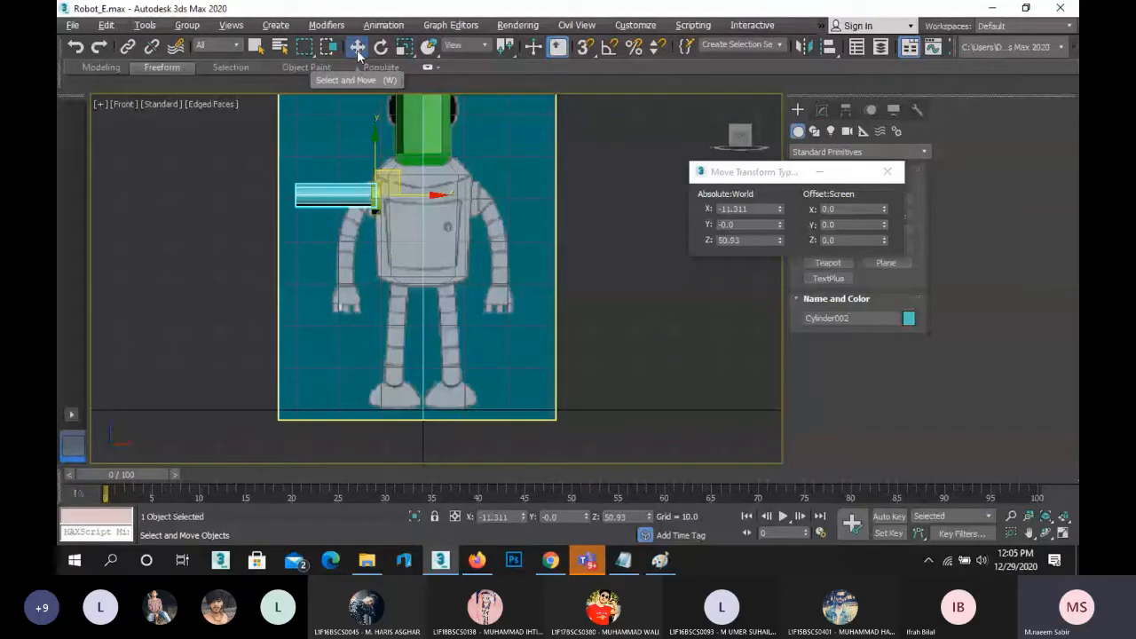
pyautogui.press('t')
pyautogui.moveTo(355, 287)
pyautogui.mouseDown()
pyautogui.moveTo(368, 287)
pyautogui.moveTo(352, 288)
pyautogui.mouseUp()
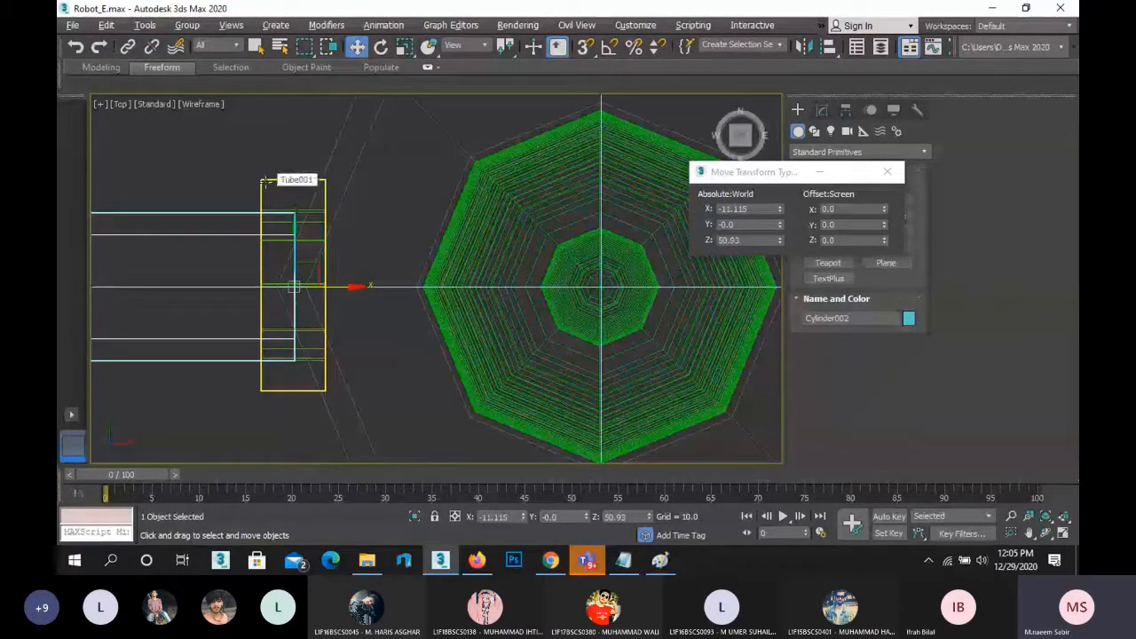
# - Return to the Front view and change the cylinder's object color to orange
pyautogui.press('f')
pyautogui.scroll(3, 265, 182)
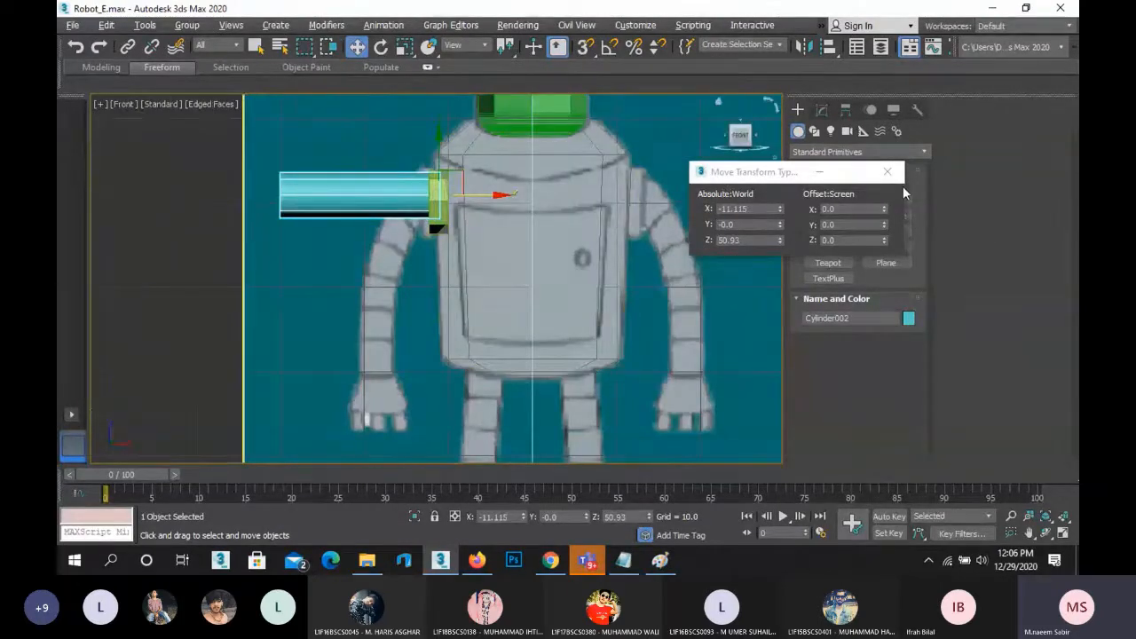
pyautogui.press('F12')
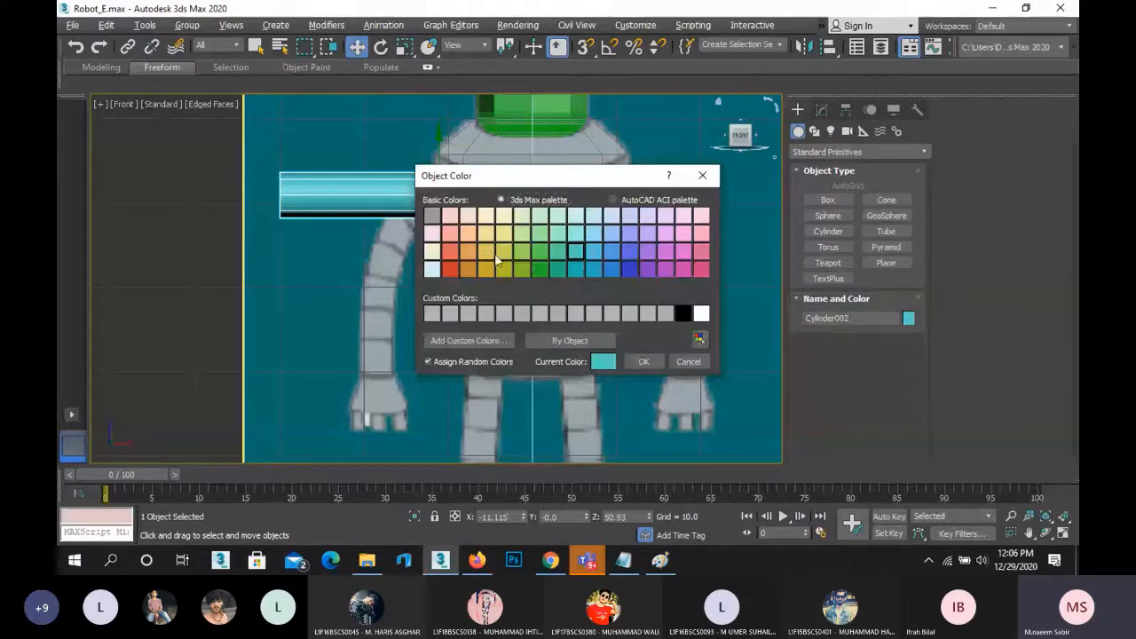
pyautogui.click(467, 258)
pyautogui.click(644, 361)
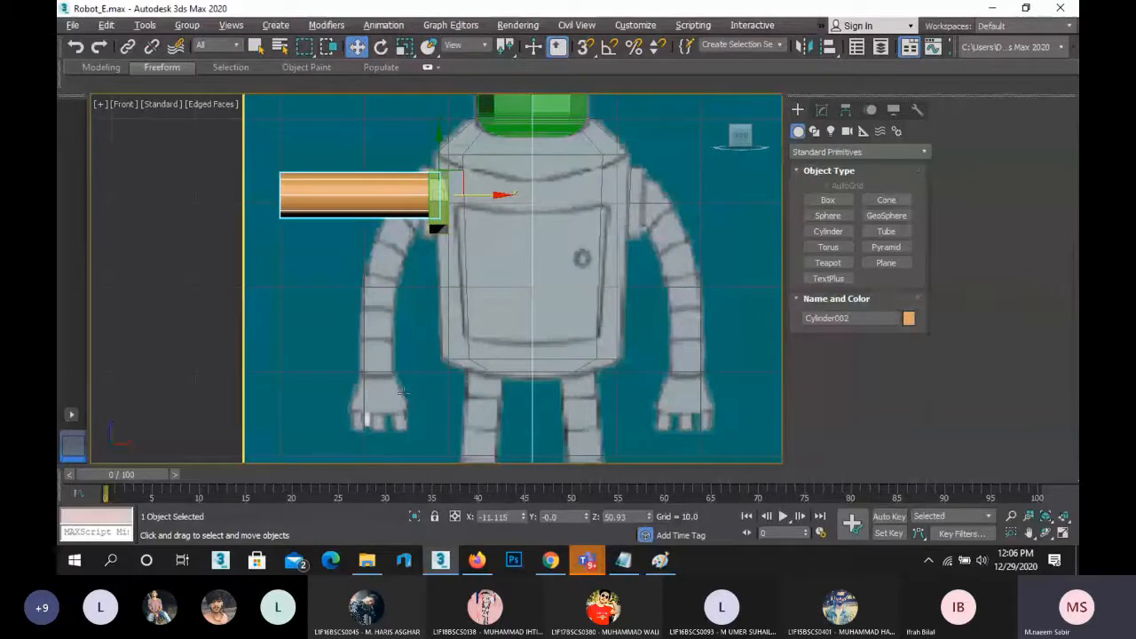
# - Lower the cylinder to about Z 50.3 and rotate it about 65 degrees downward along the reference arm
pyautogui.scroll(4, 442, 207)
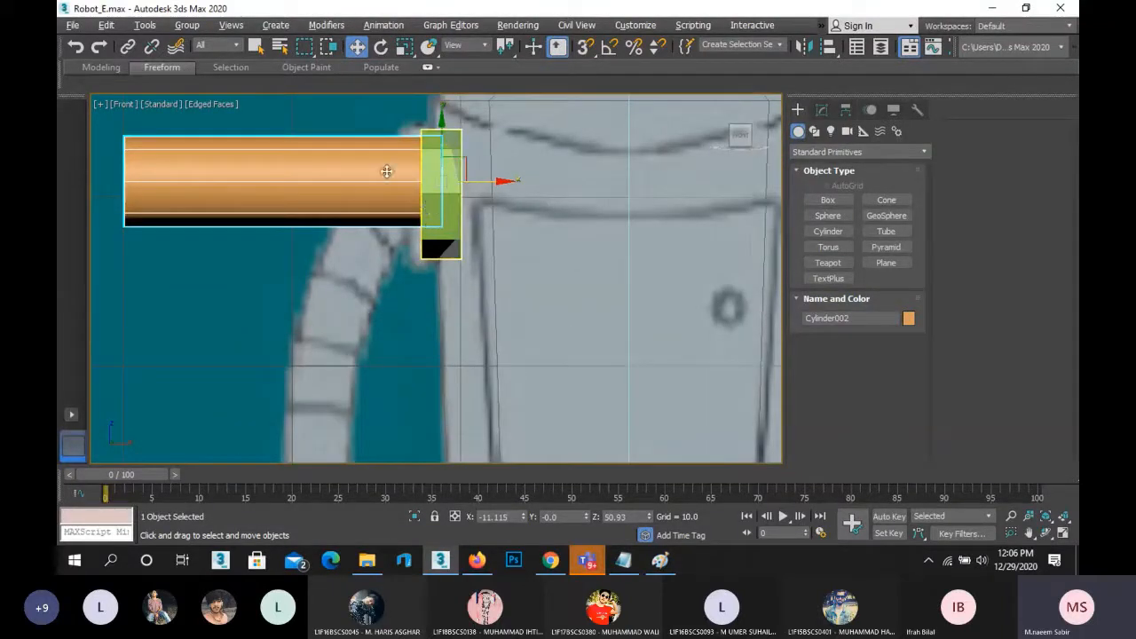
pyautogui.moveTo(444, 124); pyautogui.dragTo(446, 134)
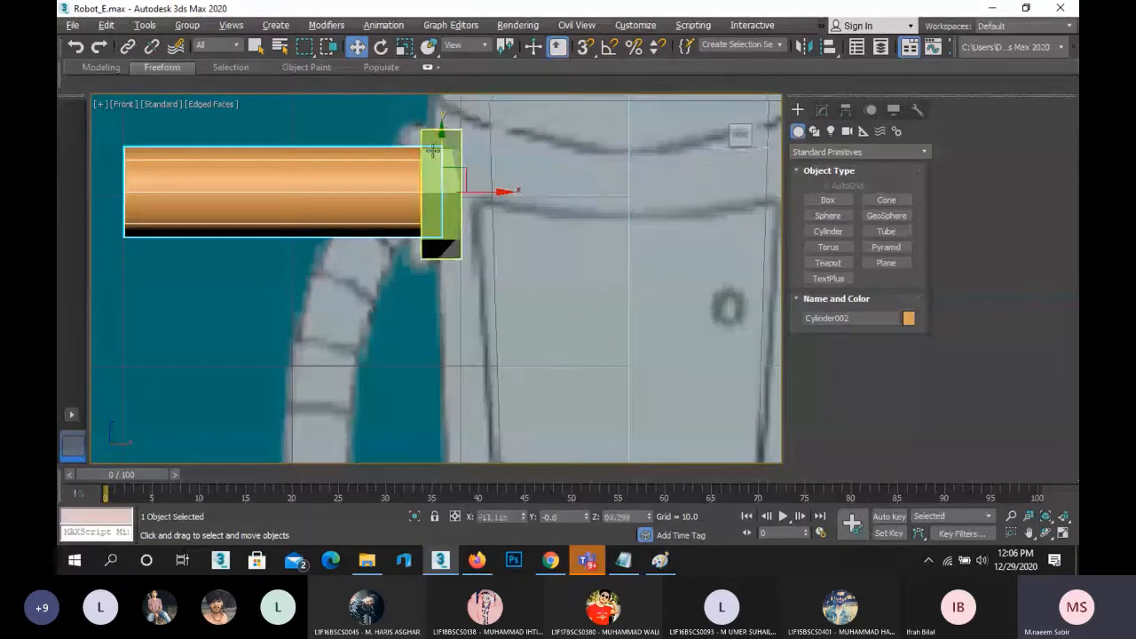
pyautogui.scroll(-5, 397, 174)
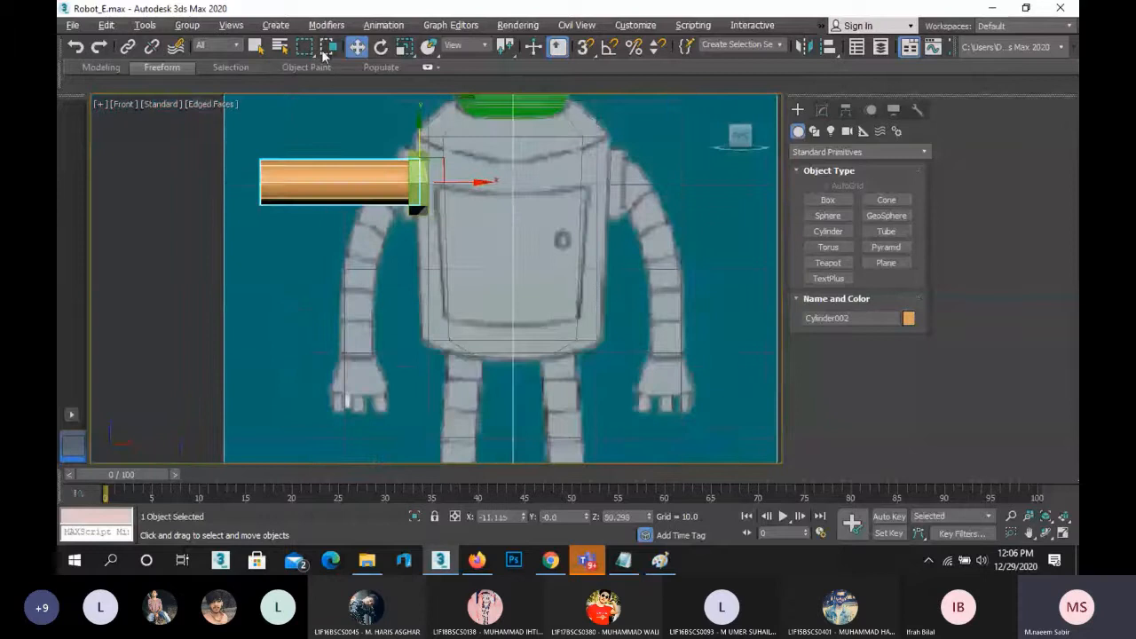
pyautogui.click(381, 47)
pyautogui.moveTo(374, 217); pyautogui.dragTo(441, 287)
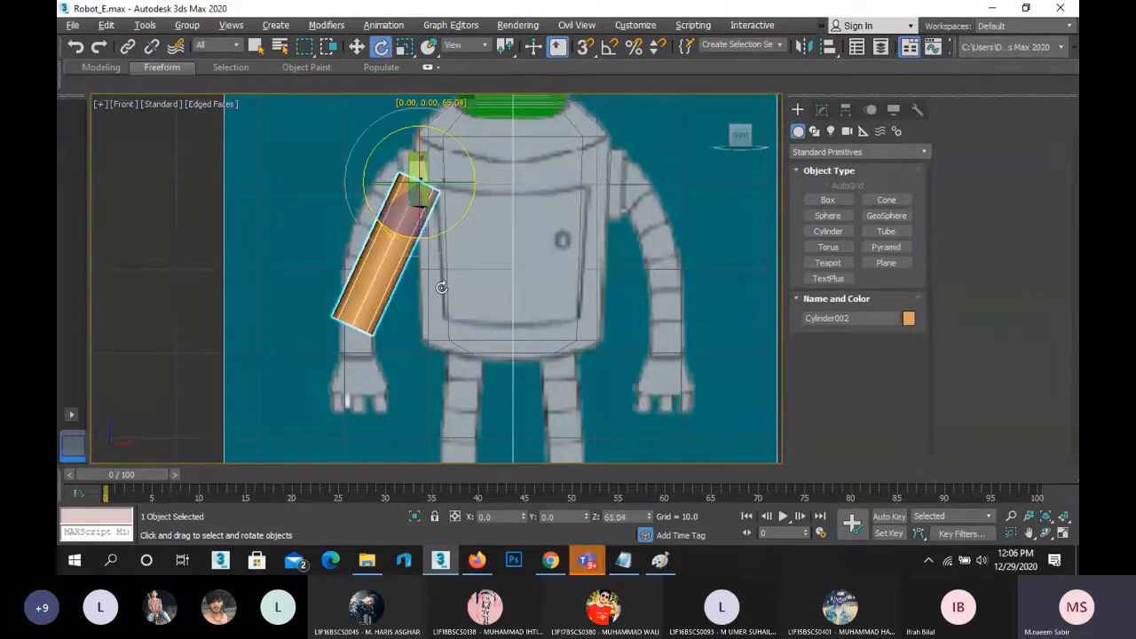
# - Lengthen the orange arm cylinder to a height of 23.836 and set its radius to 2.2
pyautogui.click(822, 109)
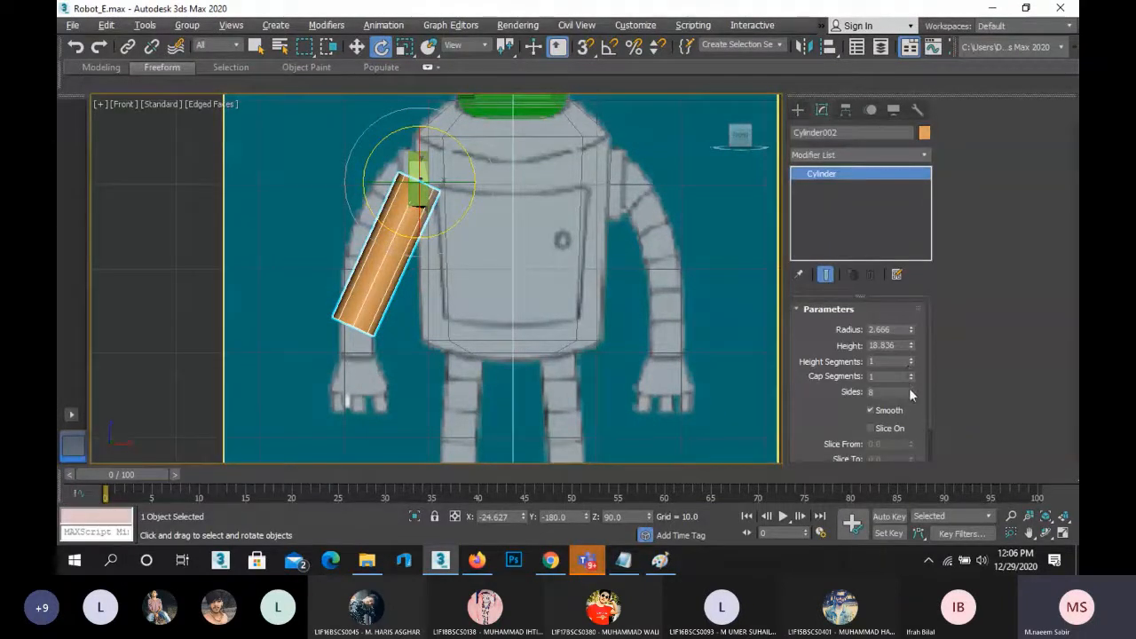
pyautogui.click(912, 343)
pyautogui.click(911, 342)
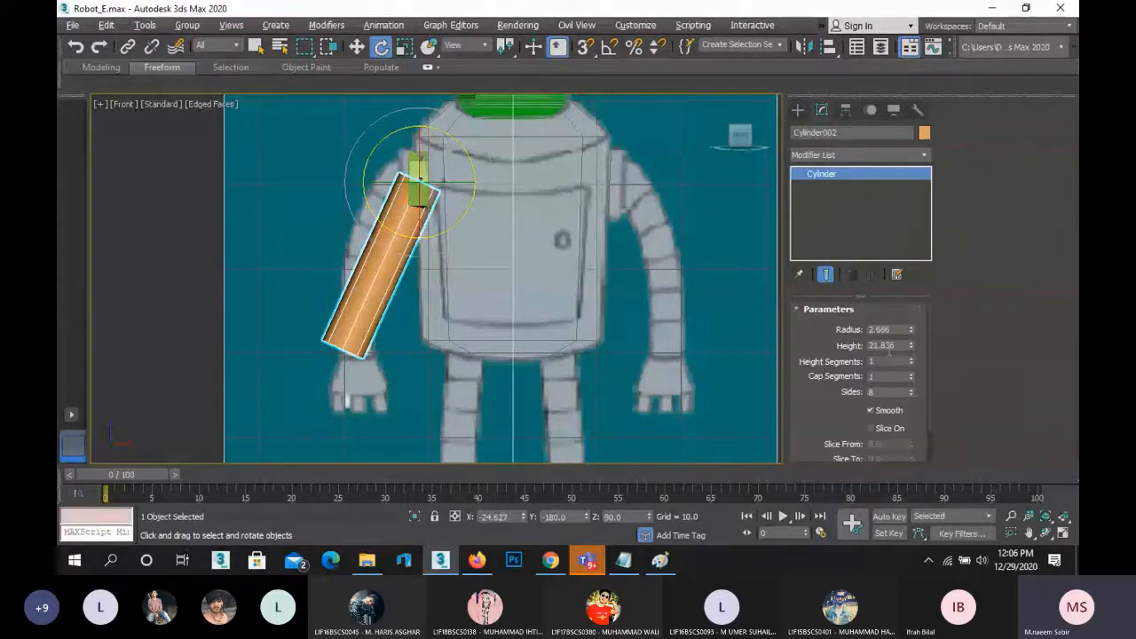
pyautogui.click(912, 342)
pyautogui.click(911, 341)
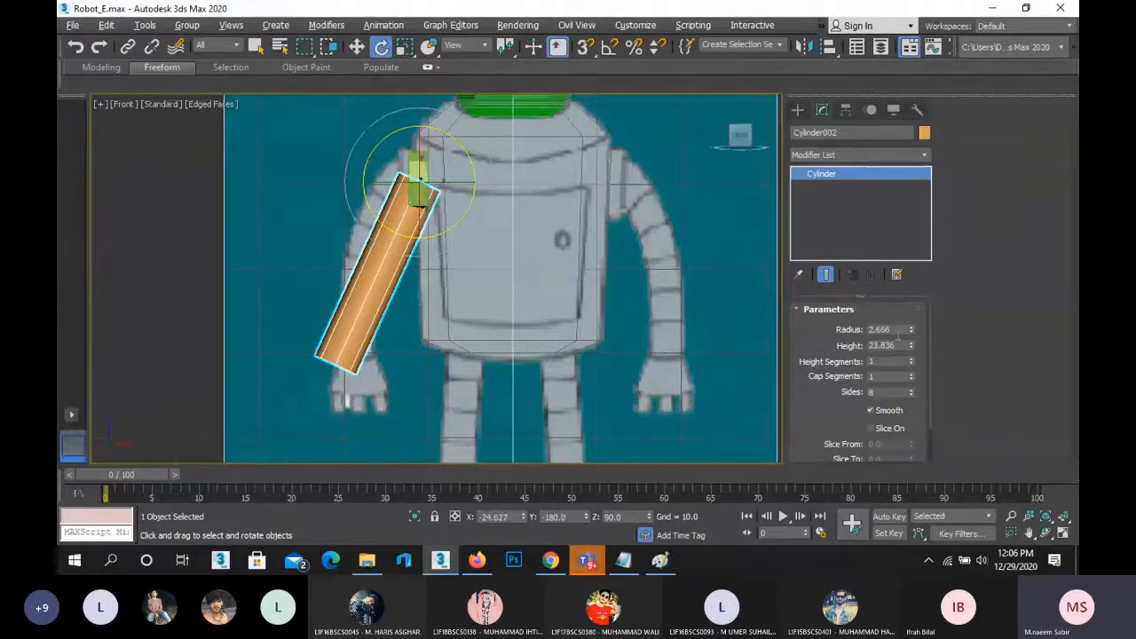
pyautogui.doubleClick(883, 329)
pyautogui.write('2')
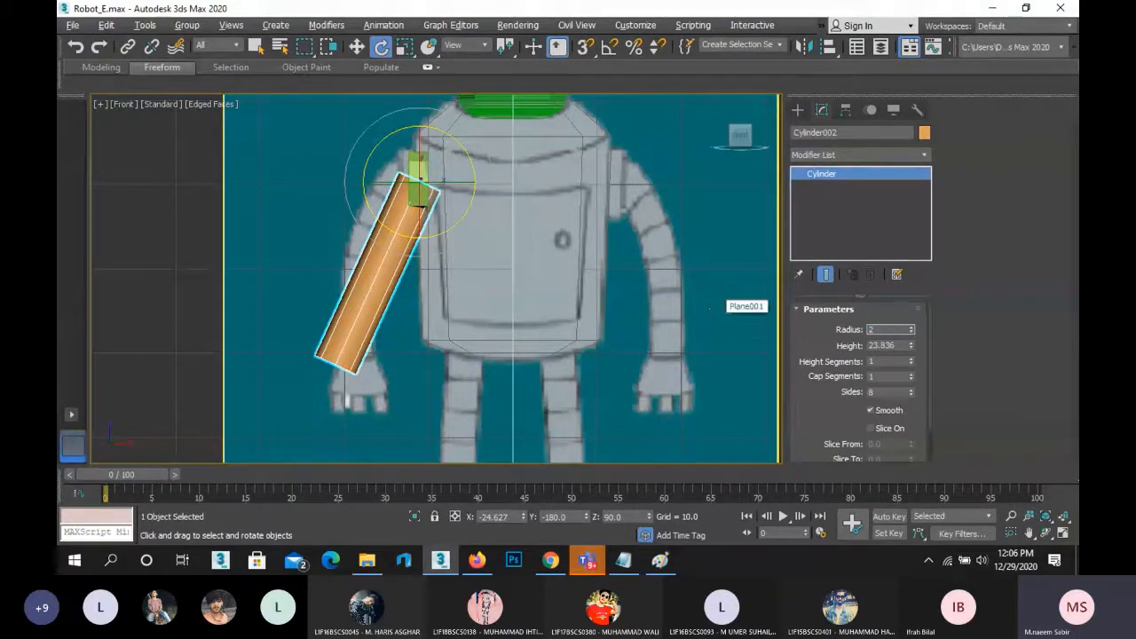
pyautogui.write('.2')
pyautogui.press('Return')
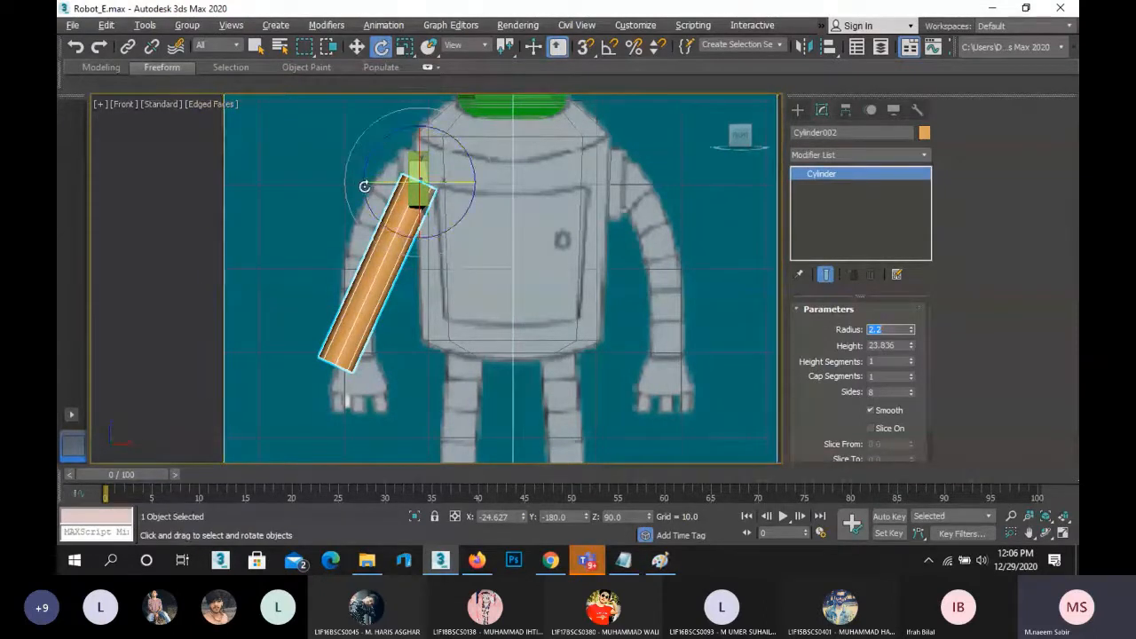
# - Rotate the arm cylinder back to horizontal, entering 90 for its absolute X rotation
pyautogui.moveTo(367, 199); pyautogui.dragTo(337, 102)
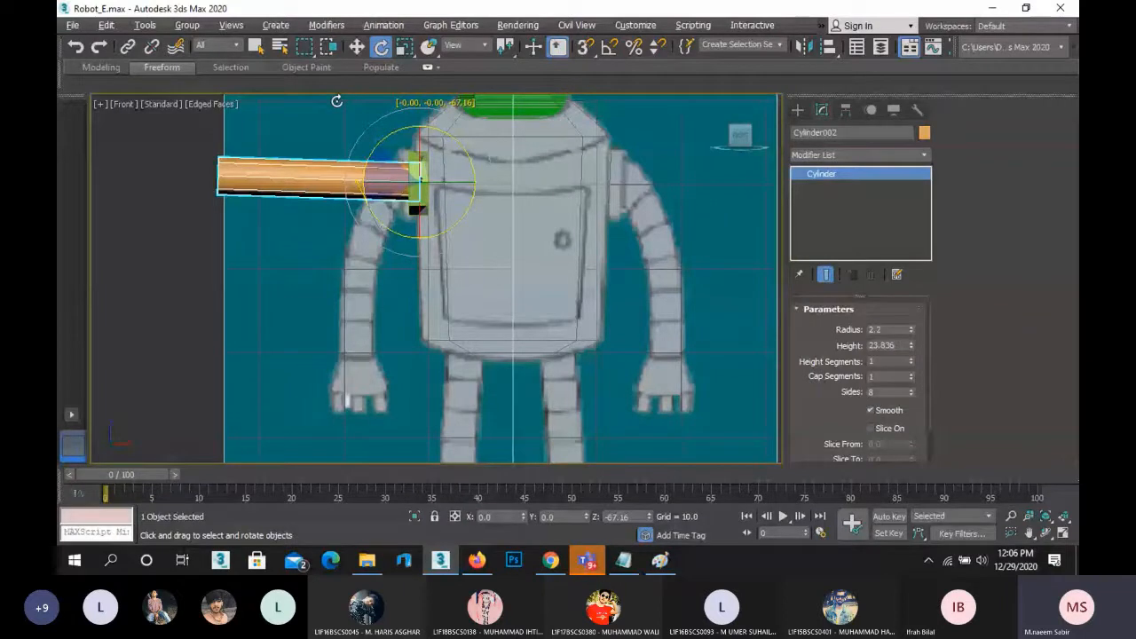
pyautogui.press('F12')
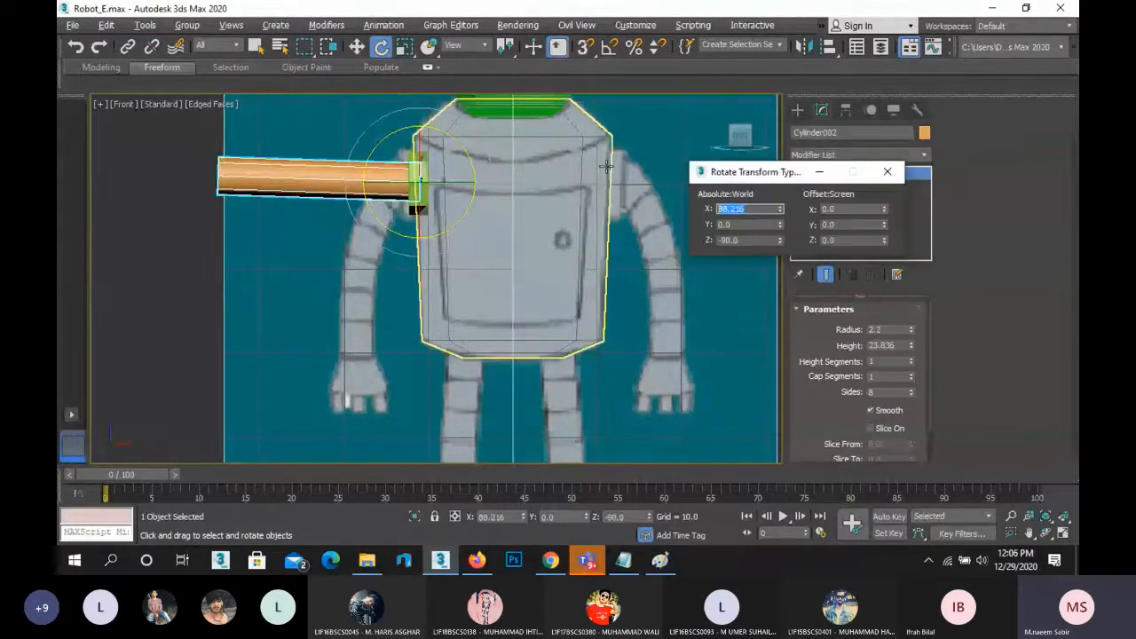
pyautogui.write('90')
pyautogui.press('Return')
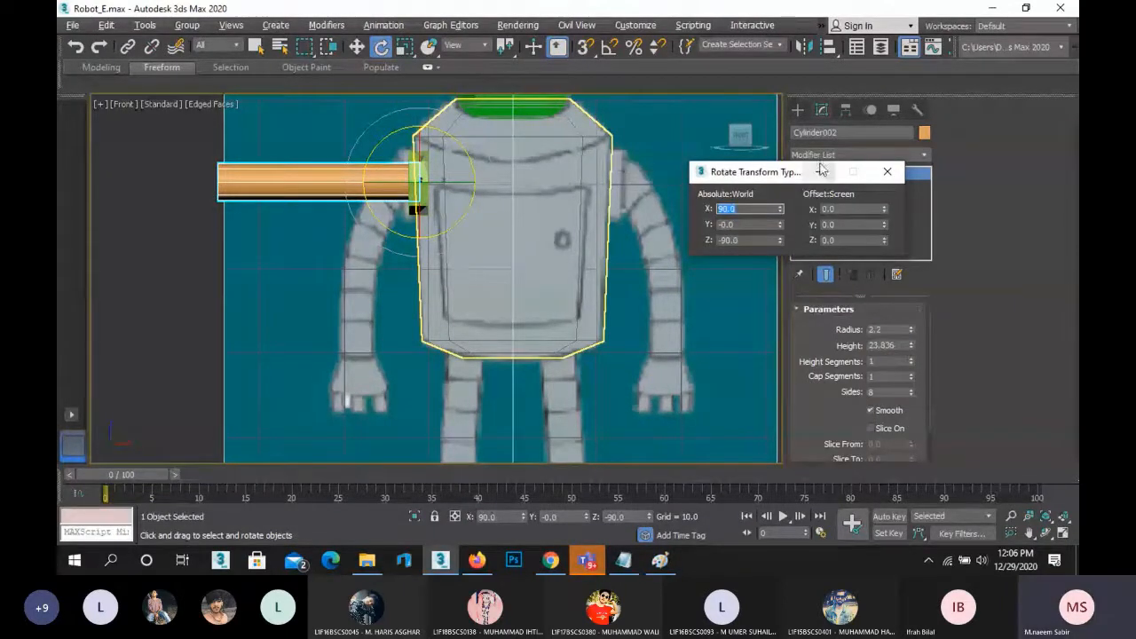
pyautogui.click(886, 172)
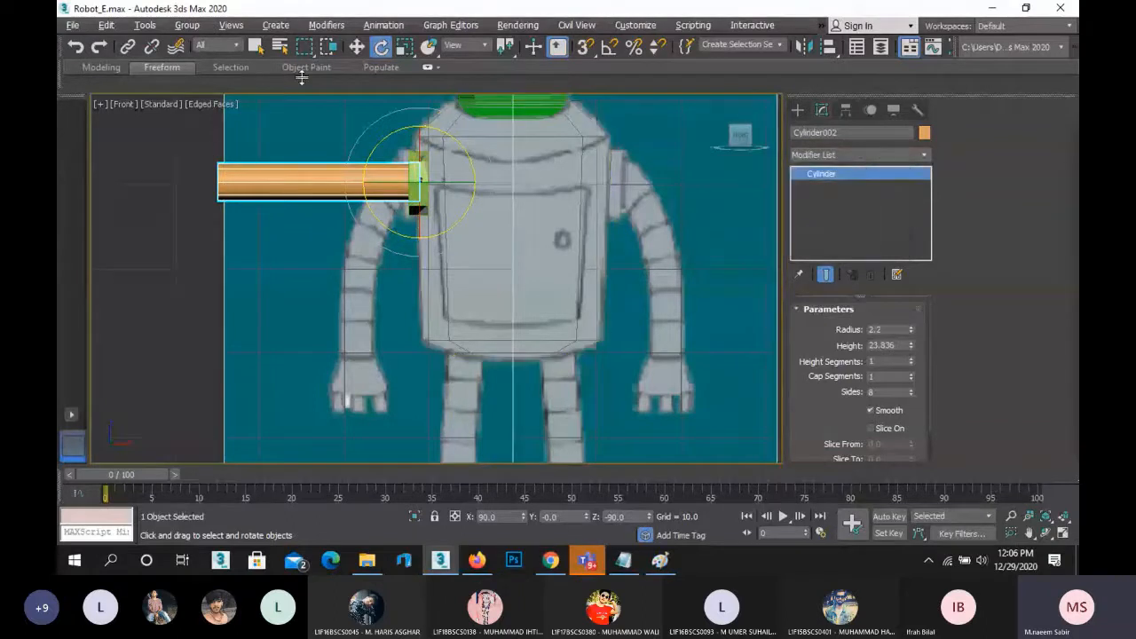
# - Activate the Move tool, deselect the arm cylinder and save the scene
pyautogui.click(356, 46)
pyautogui.click(162, 204)
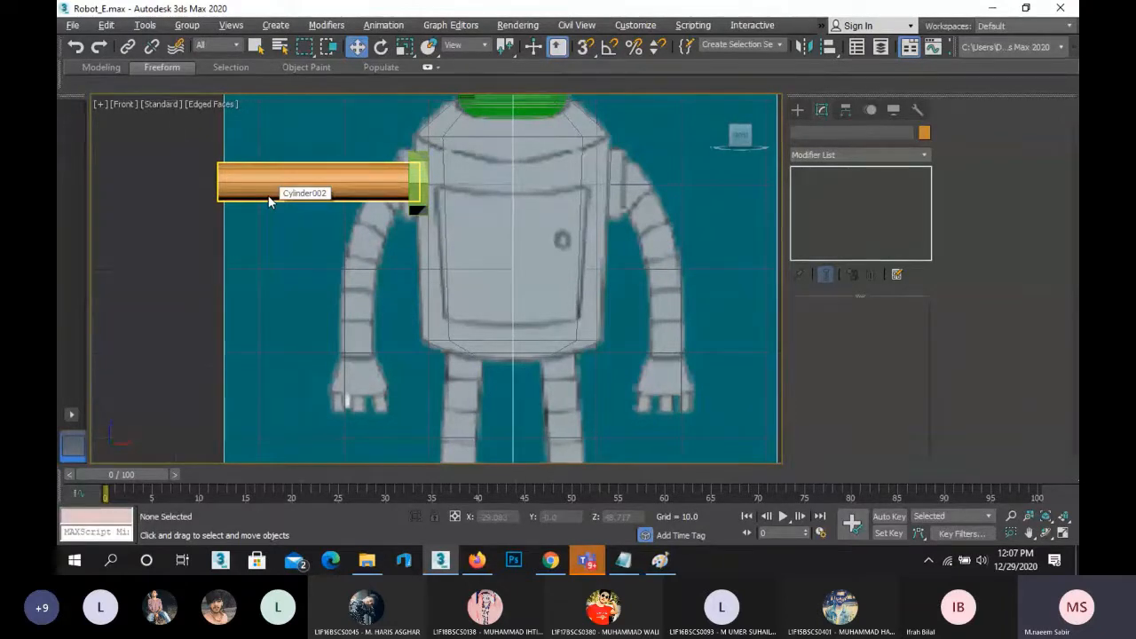
pyautogui.hotkey('ctrl', 's')
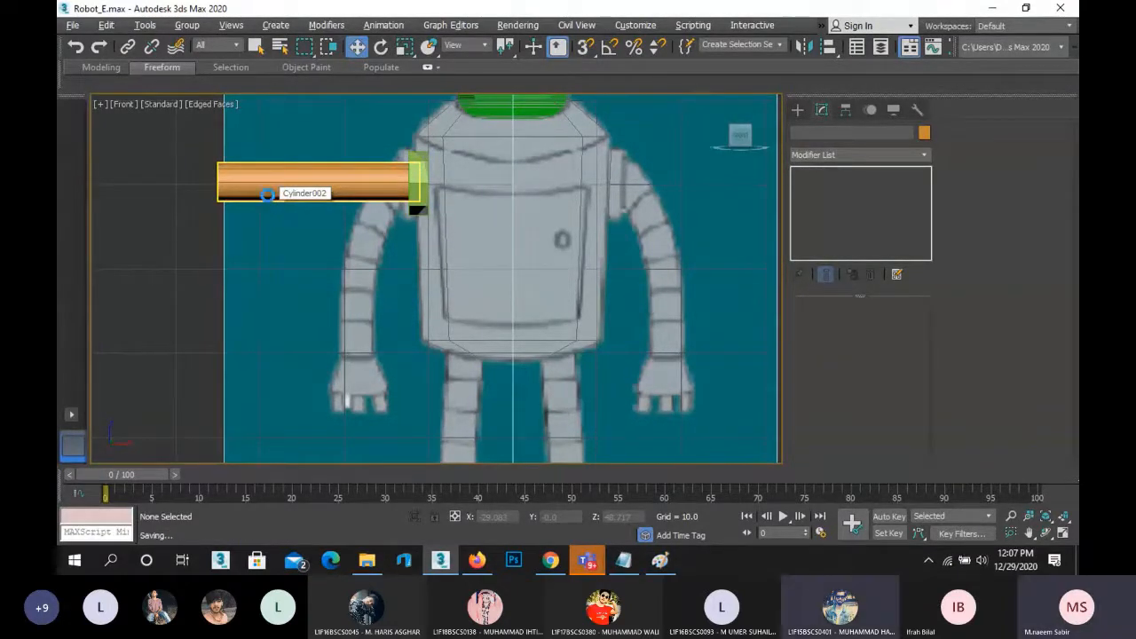
# - Turn off Smooth on the arm cylinder and save the file again
pyautogui.click(271, 181)
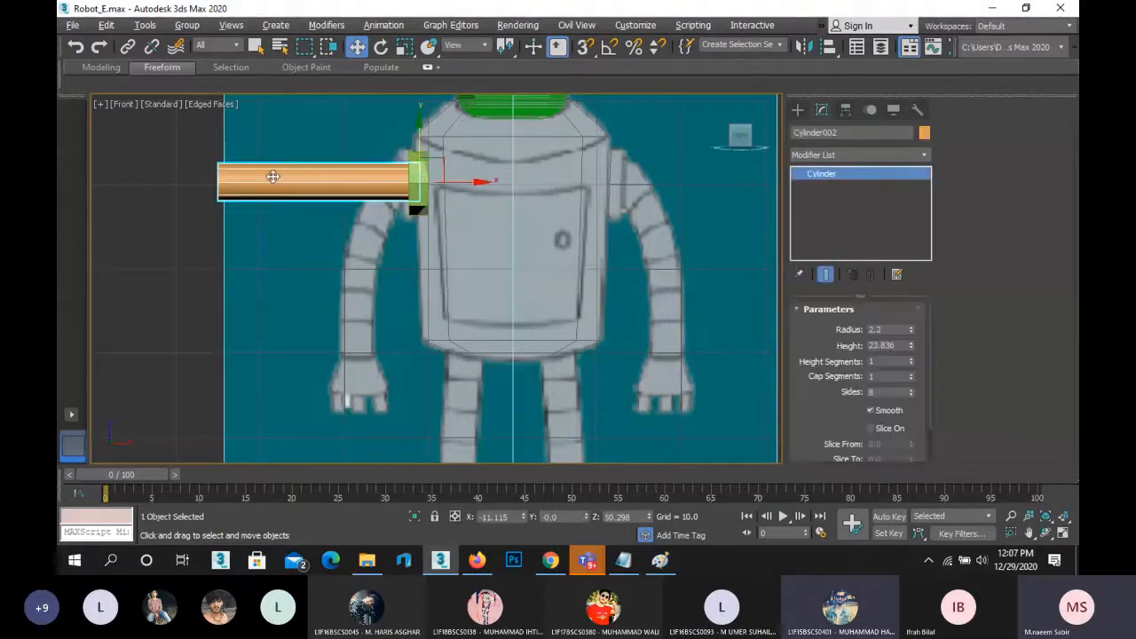
pyautogui.click(891, 409)
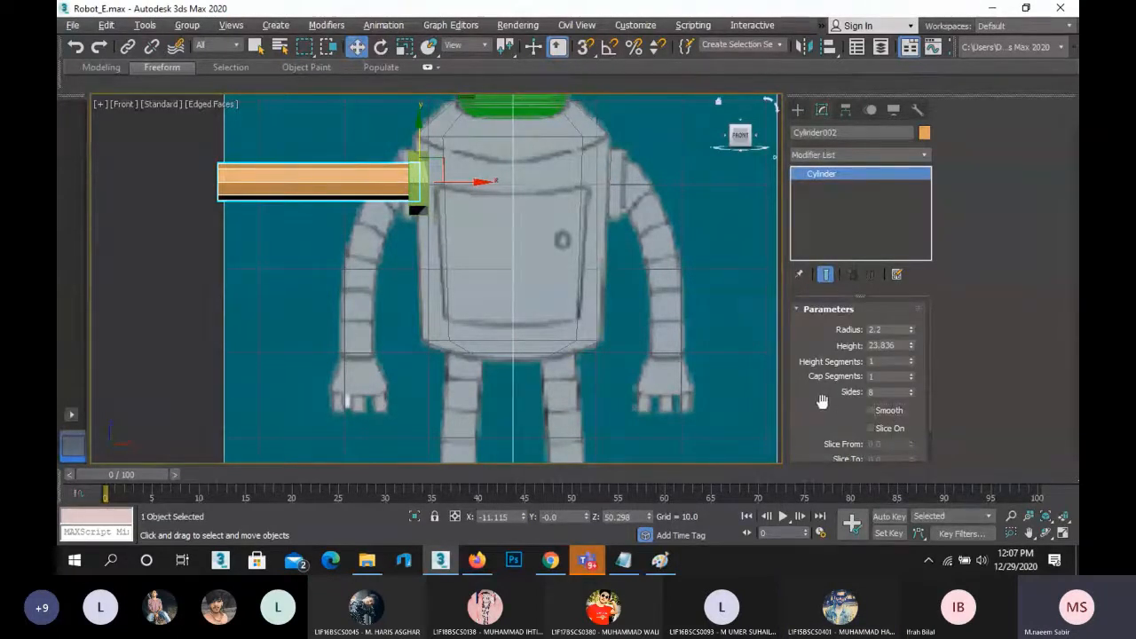
pyautogui.click(181, 204)
pyautogui.click(248, 194)
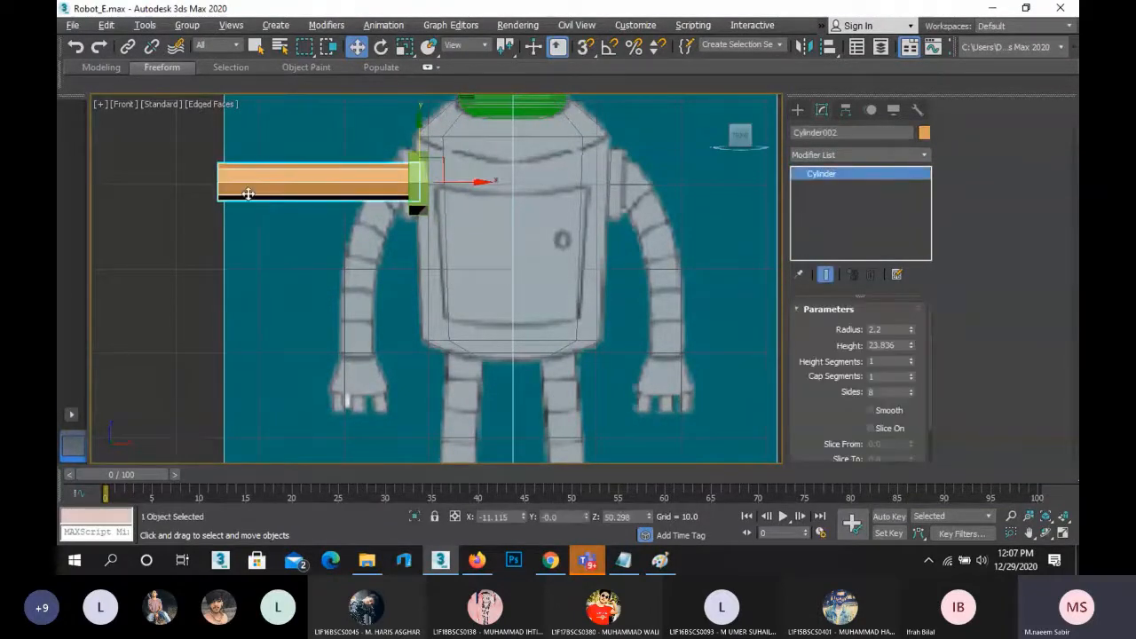
pyautogui.hotkey('ctrl', 's')
# - Switch to Paint and sketch the outline of a narrow arm that flares into a wider hand base
pyautogui.scroll(-2, 182, 189)
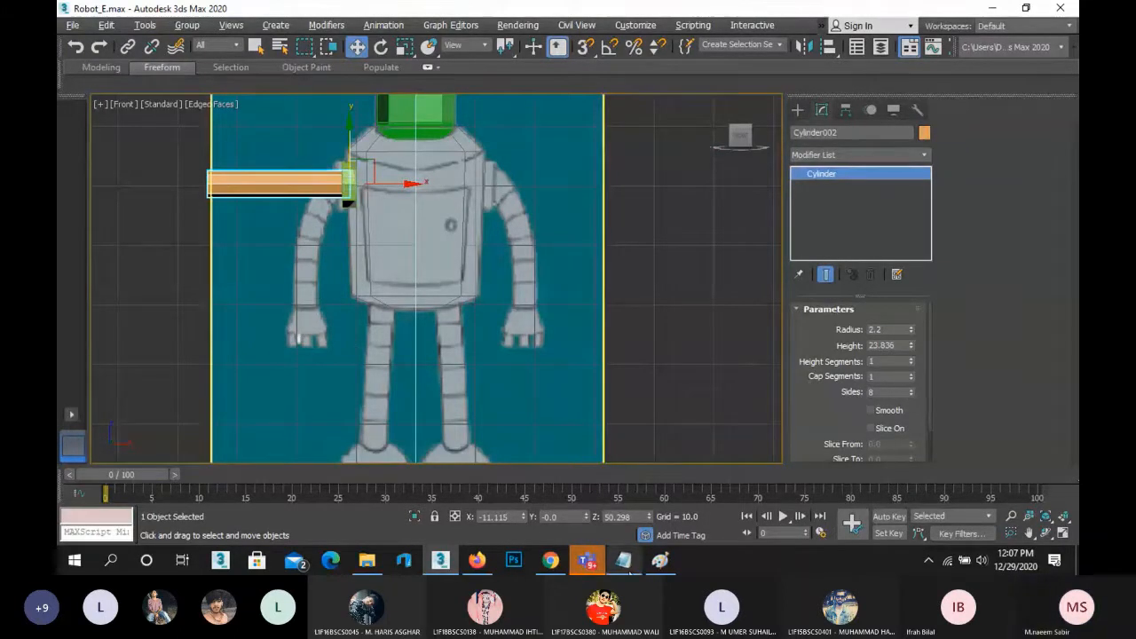
pyautogui.click(660, 560)
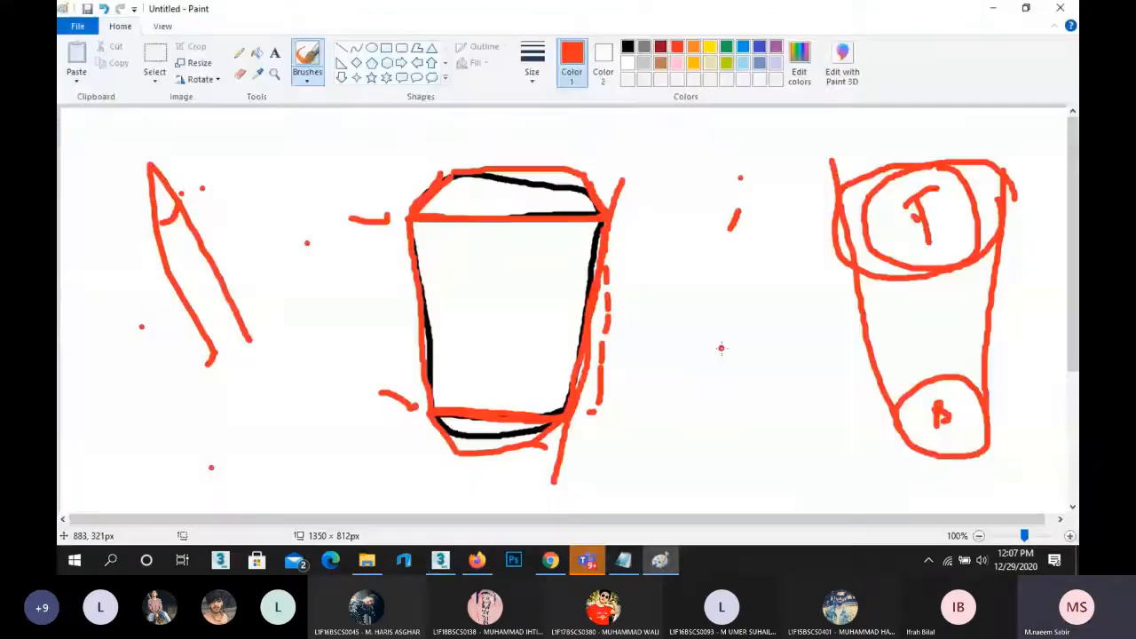
pyautogui.moveTo(703, 332); pyautogui.dragTo(649, 437)
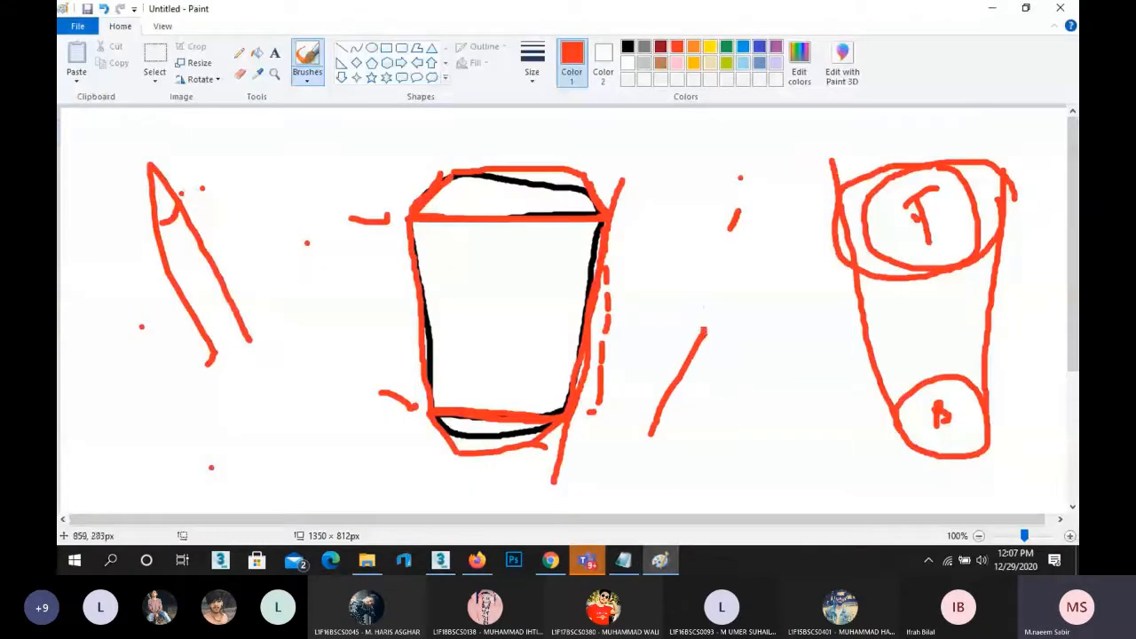
pyautogui.moveTo(704, 196); pyautogui.dragTo(703, 330)
pyautogui.moveTo(774, 329); pyautogui.dragTo(751, 162)
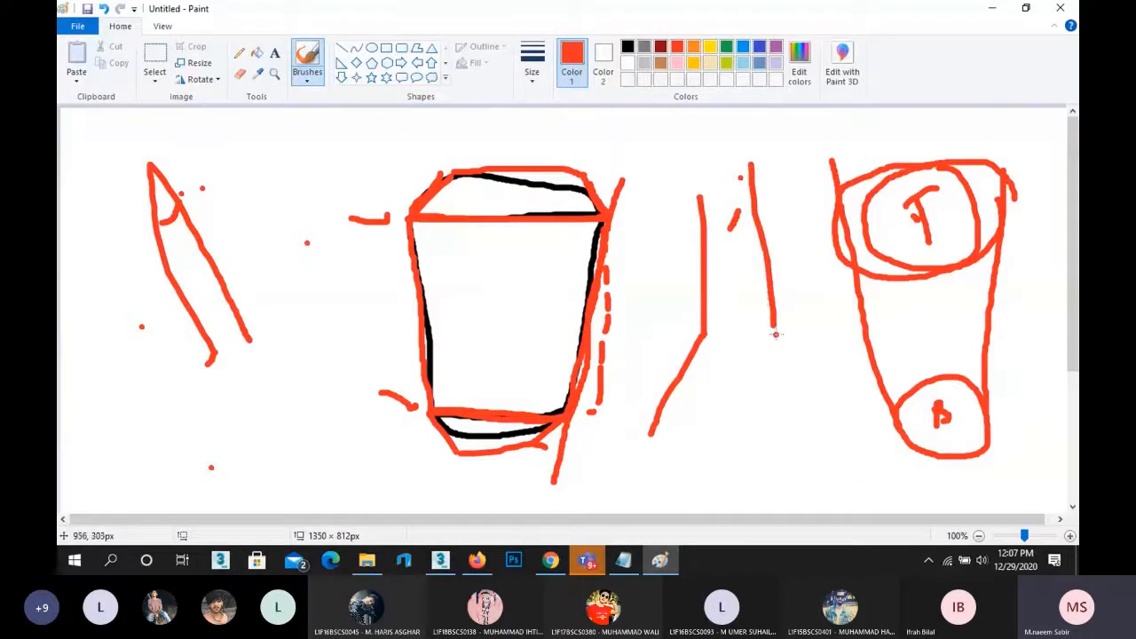
pyautogui.moveTo(772, 330)
pyautogui.mouseDown()
pyautogui.moveTo(809, 434)
pyautogui.moveTo(648, 437)
pyautogui.mouseUp()
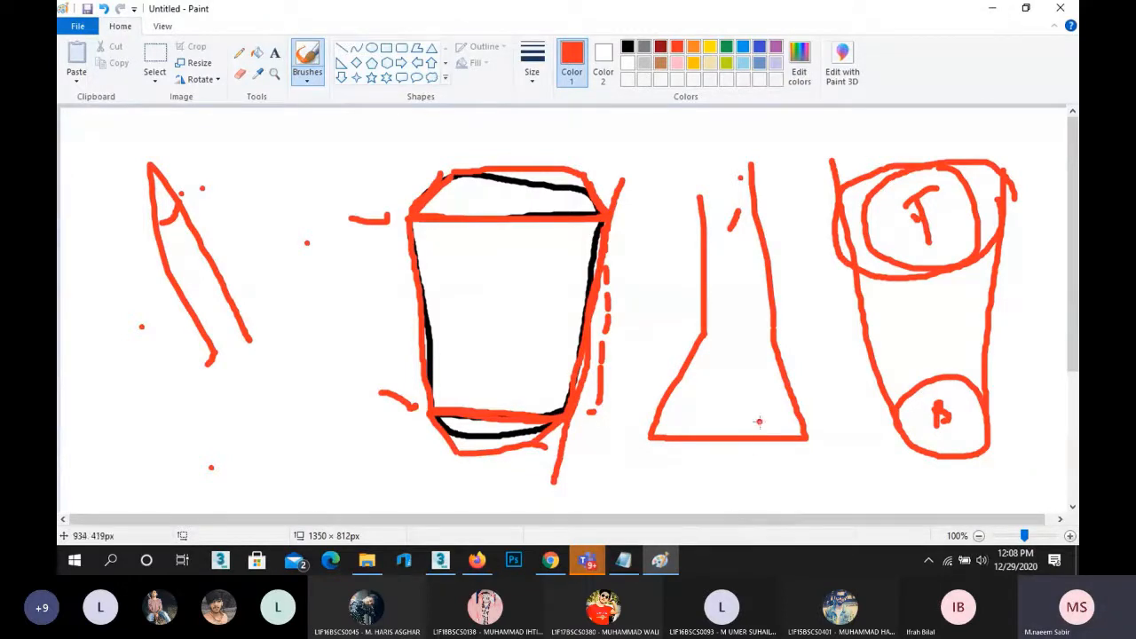
# - Sketch a round hand end with small finger marks inside it, and return to 3ds Max
pyautogui.moveTo(284, 335)
pyautogui.mouseDown()
pyautogui.moveTo(324, 356)
pyautogui.moveTo(282, 337)
pyautogui.mouseUp()
pyautogui.moveTo(291, 372); pyautogui.dragTo(293, 373)
pyautogui.moveTo(295, 415)
pyautogui.mouseDown()
pyautogui.moveTo(303, 422)
pyautogui.moveTo(272, 412)
pyautogui.moveTo(312, 404)
pyautogui.mouseUp()
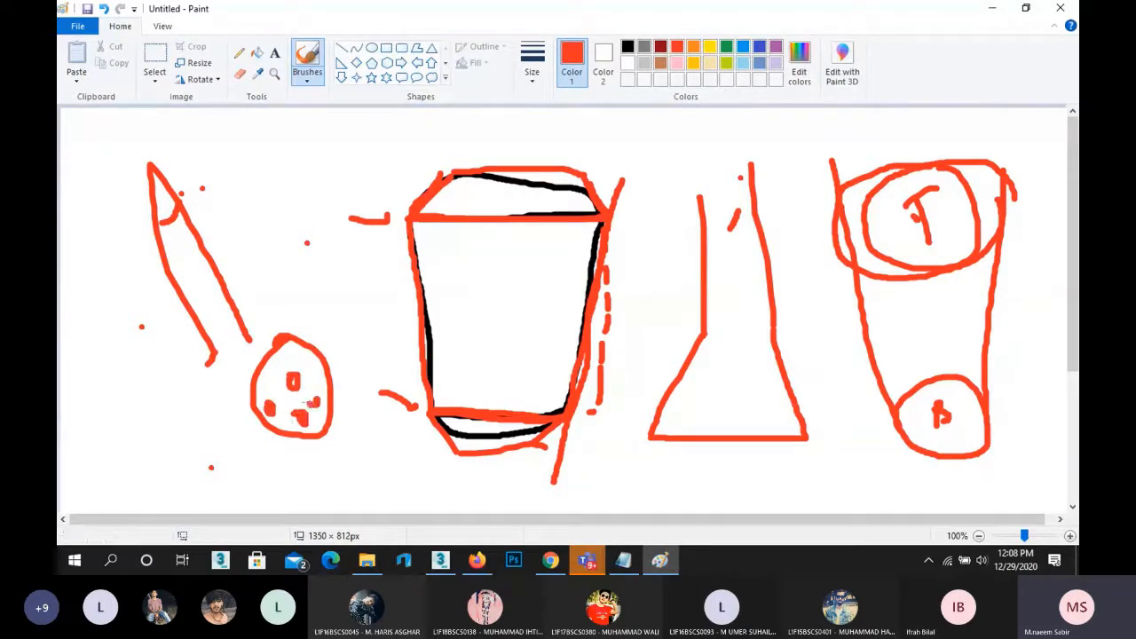
pyautogui.click(991, 7)
# - Clone the arm cylinder outward along X so the copy starts at the arm's outer end, at about X -34
pyautogui.moveTo(346, 190); pyautogui.dragTo(520, 272, button='middle')
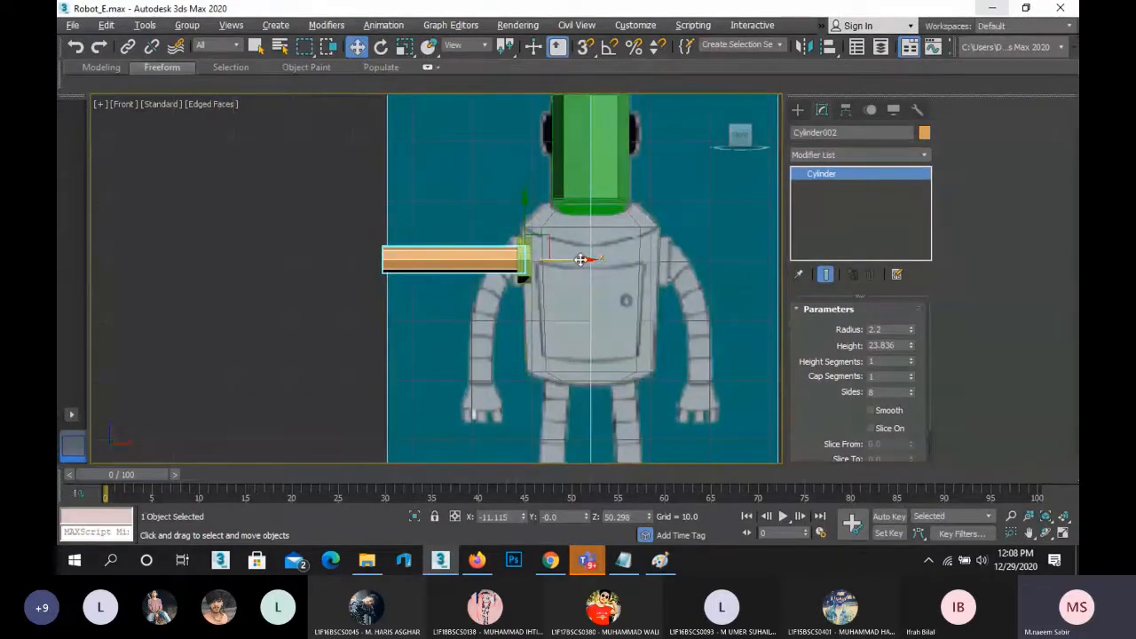
pyautogui.moveTo(580, 259)
pyautogui.keyDown('shift'); pyautogui.mouseDown()
pyautogui.moveTo(425, 258)
pyautogui.moveTo(445, 255)
pyautogui.mouseUp(); pyautogui.keyUp('shift')
pyautogui.click(568, 340)
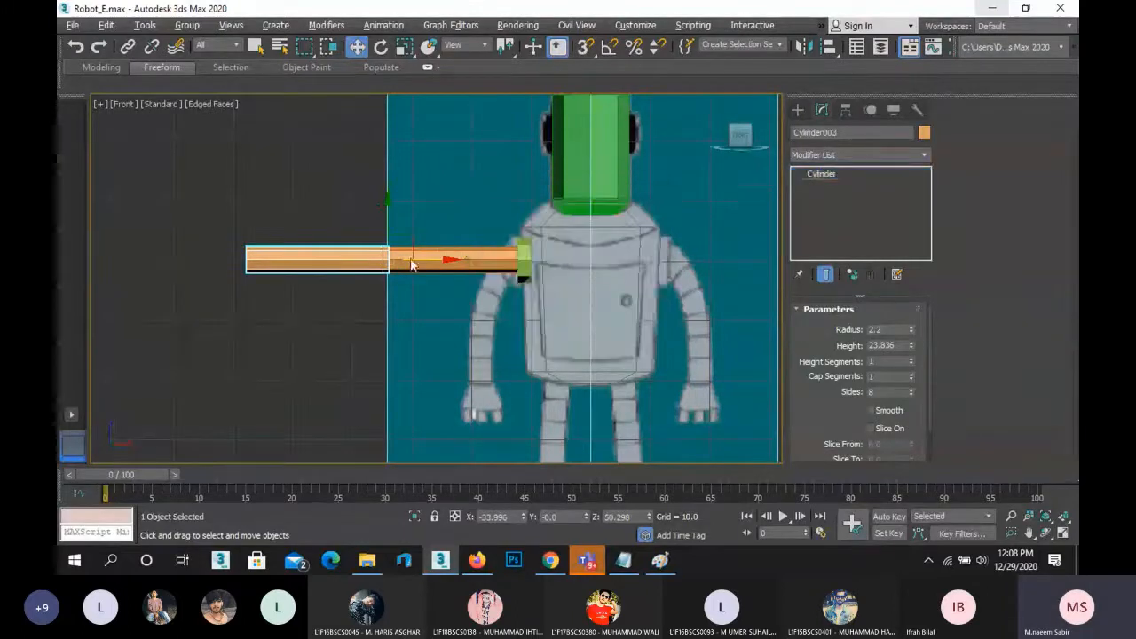
# - Shorten the cloned cylinder for the hand base by setting its height to 6
pyautogui.moveTo(911, 352); pyautogui.dragTo(930, 401)
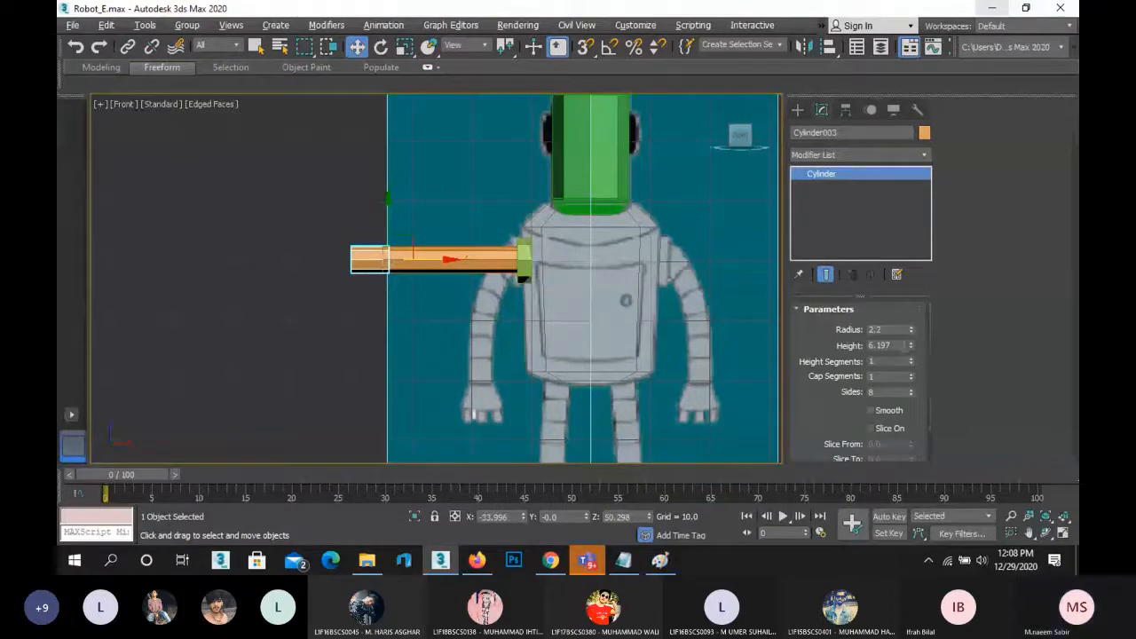
pyautogui.moveTo(896, 346); pyautogui.dragTo(834, 340)
pyautogui.write('6')
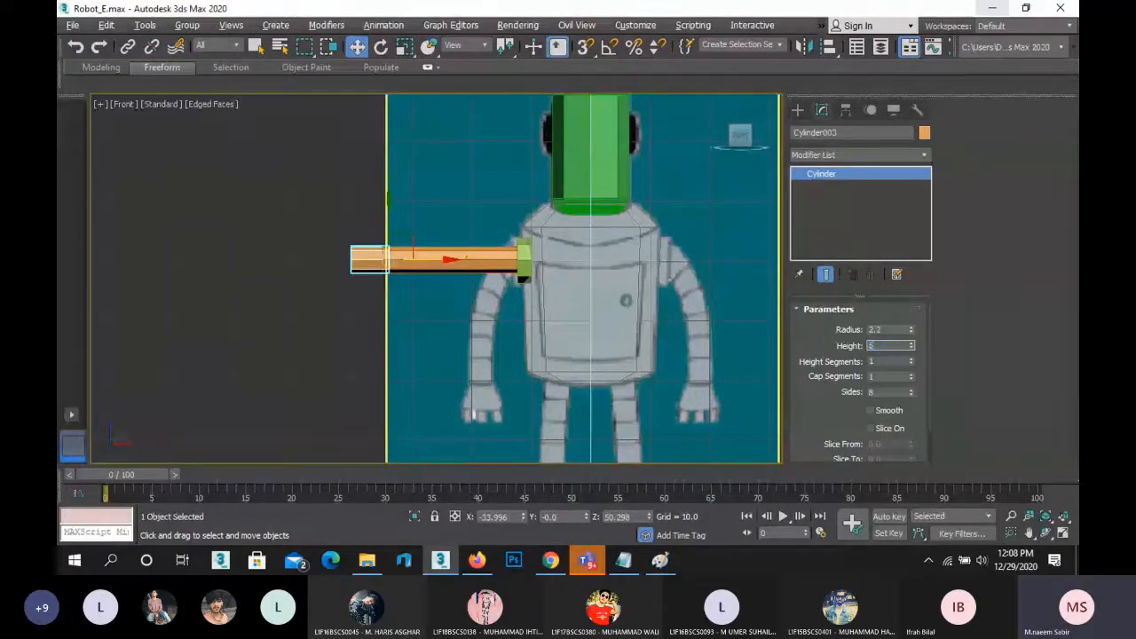
pyautogui.press('Return')
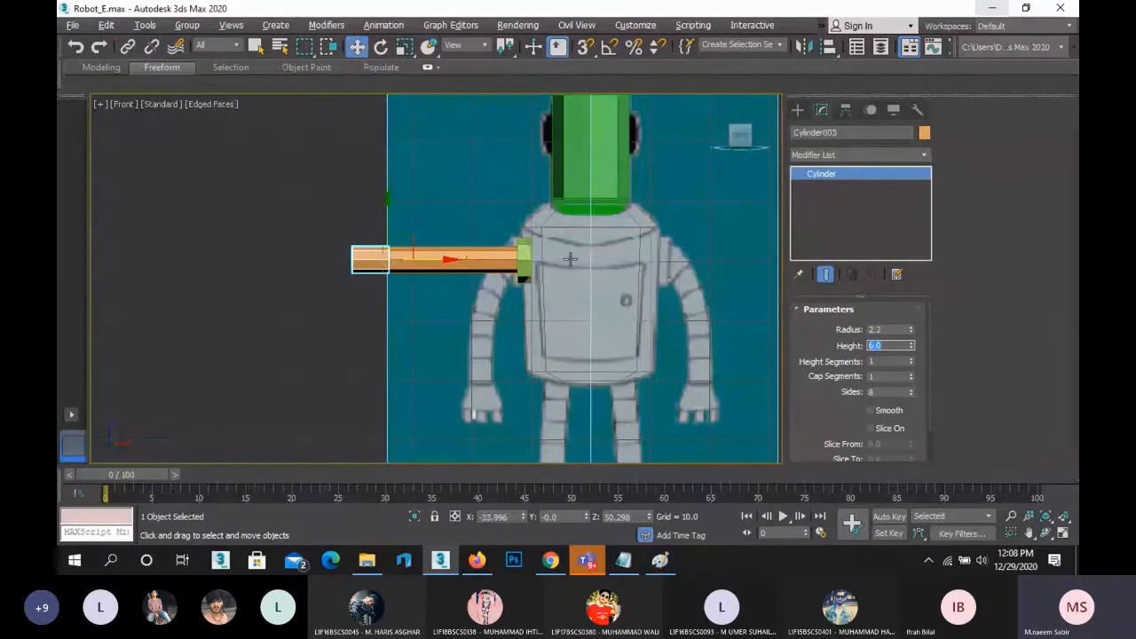
# - Reselect the short cloned cylinder and convert it to an Editable Poly
pyautogui.click(300, 271)
pyautogui.click(377, 261)
pyautogui.rightClick(512, 258)
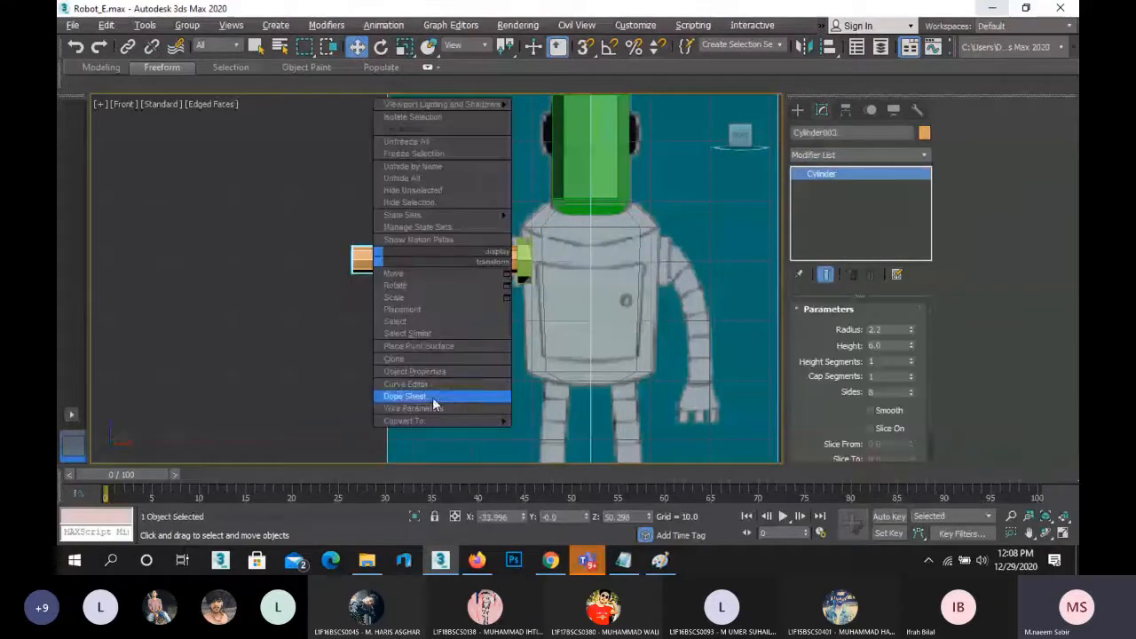
pyautogui.moveTo(461, 420)
pyautogui.click(570, 433)
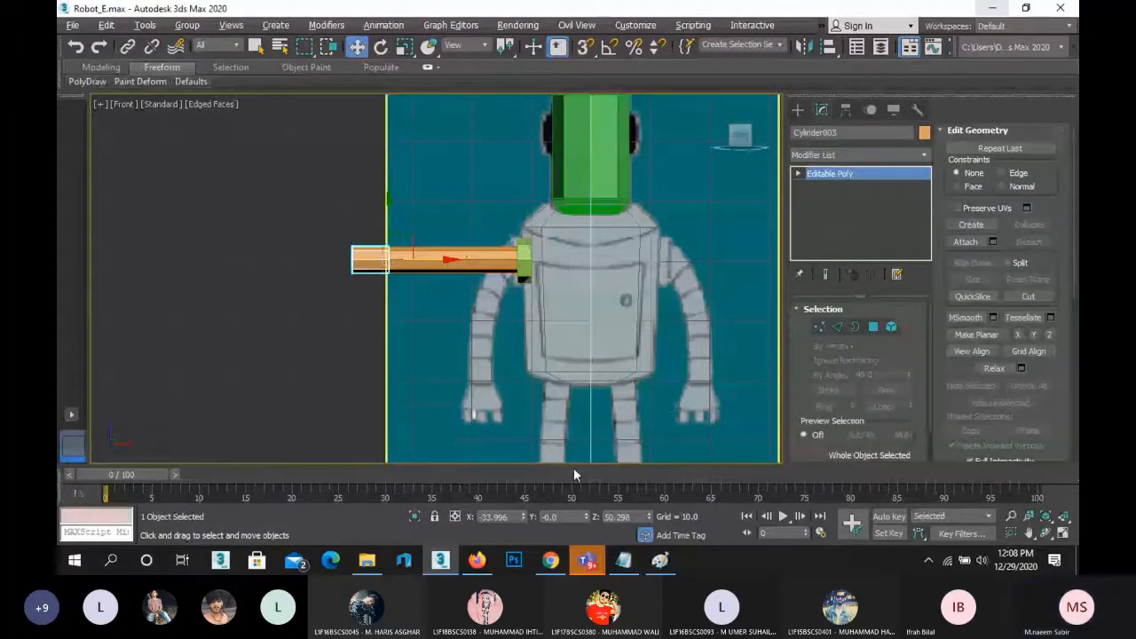
# - In the Perspective view, select the outer end cap polygon of the short cylinder
pyautogui.press('p')
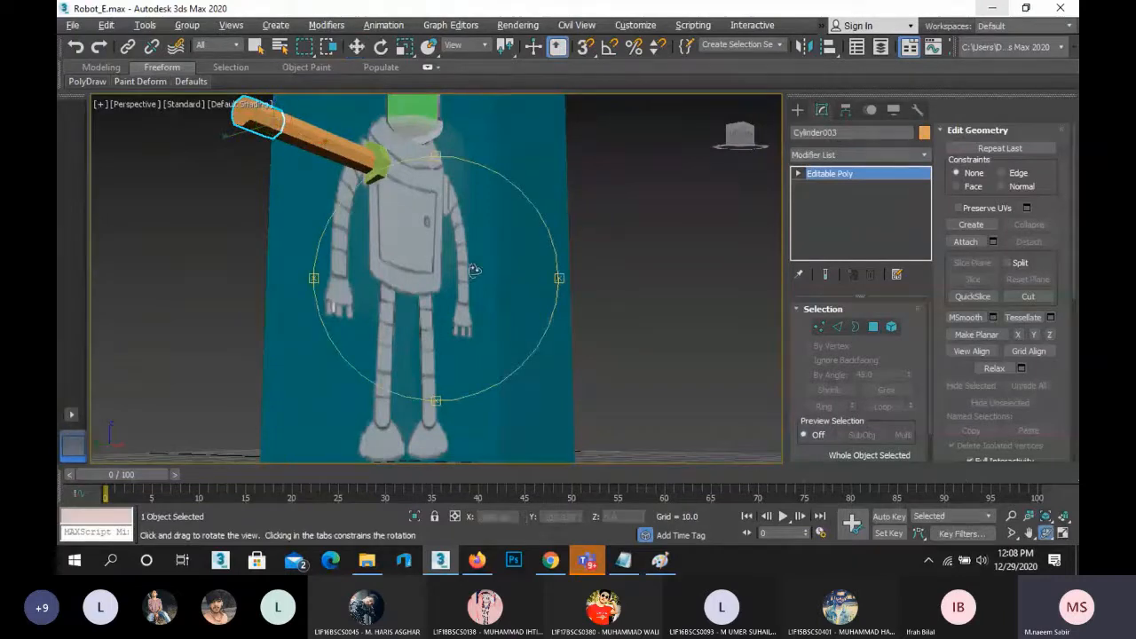
pyautogui.moveTo(475, 271); pyautogui.dragTo(491, 288)
pyautogui.press('w')
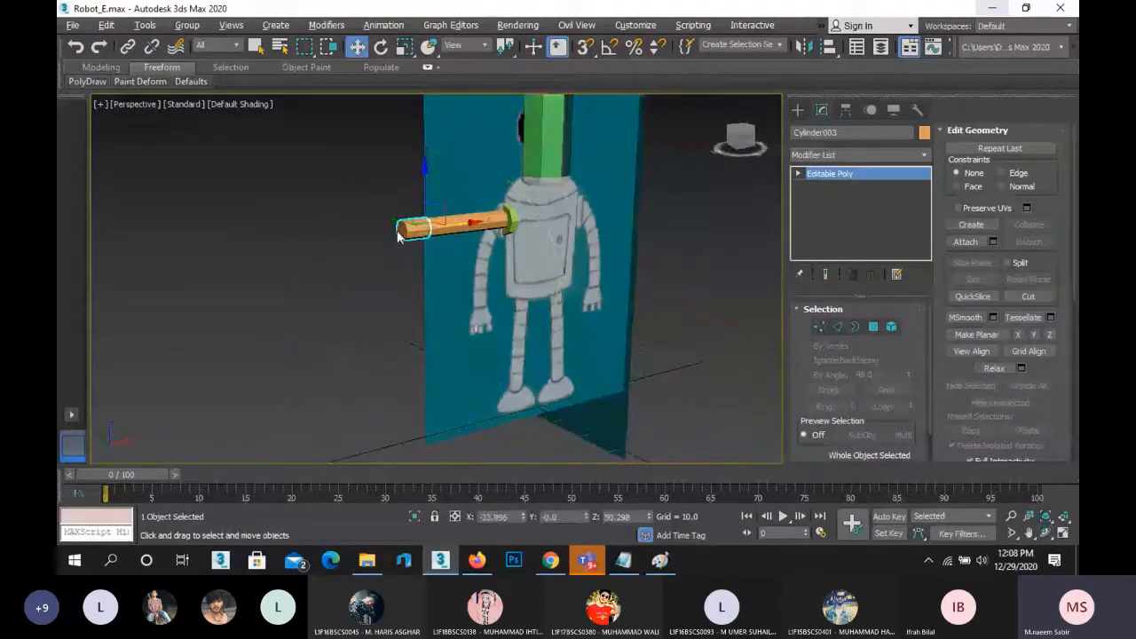
pyautogui.click(873, 329)
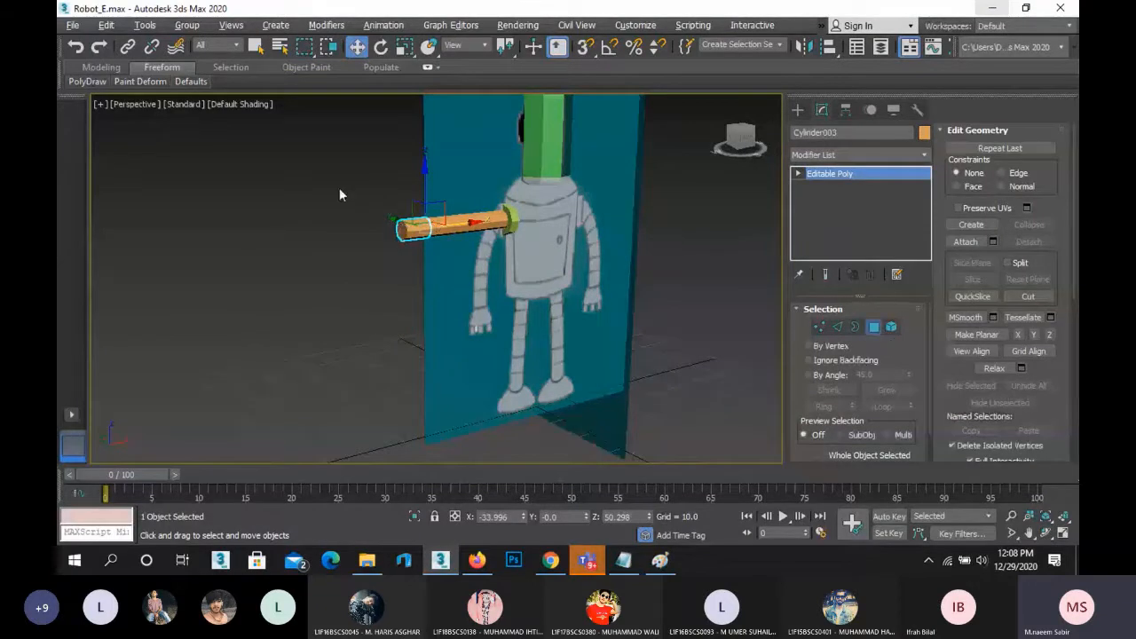
pyautogui.click(404, 235)
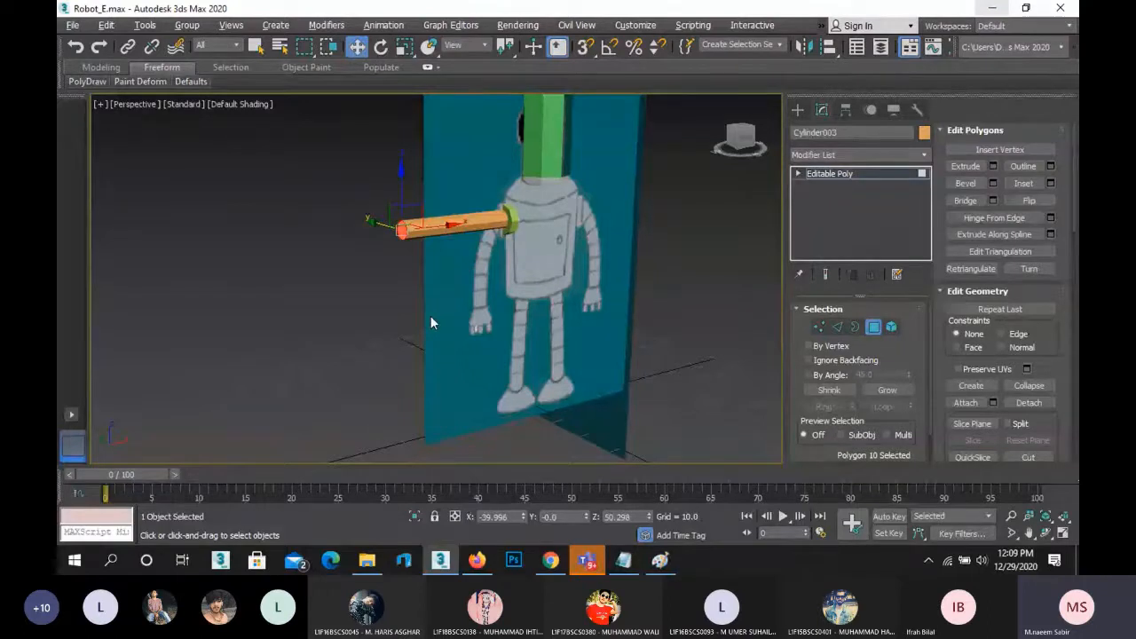
# - Uniformly scale up the end cap polygon in the Left view to about the shoulder tube's outer size, and return to the Front view
pyautogui.press('f')
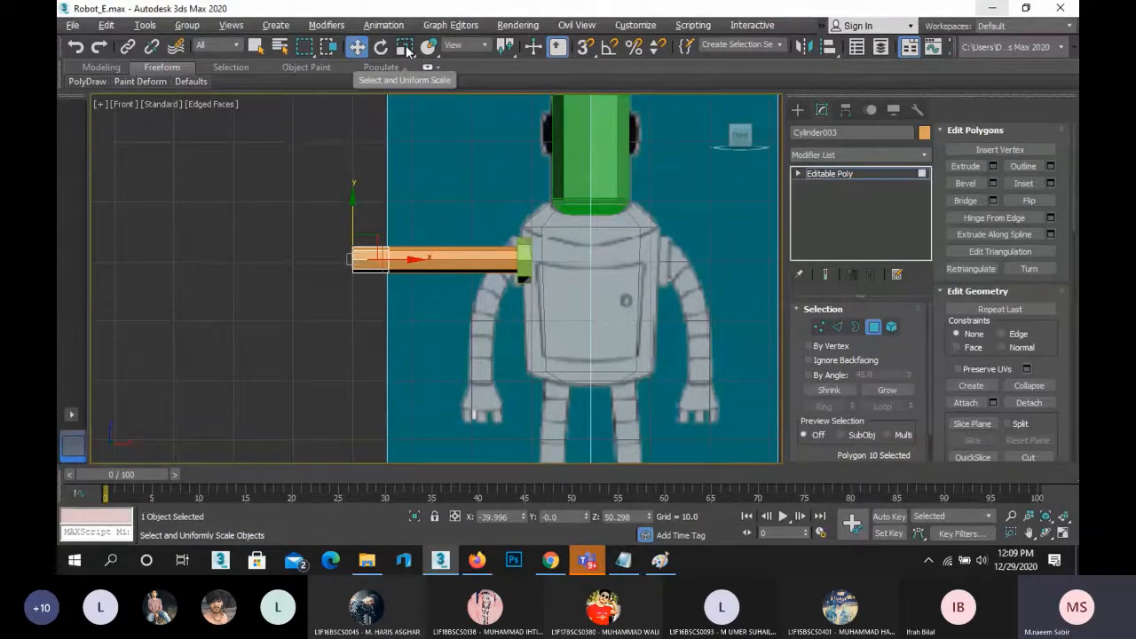
pyautogui.press('l')
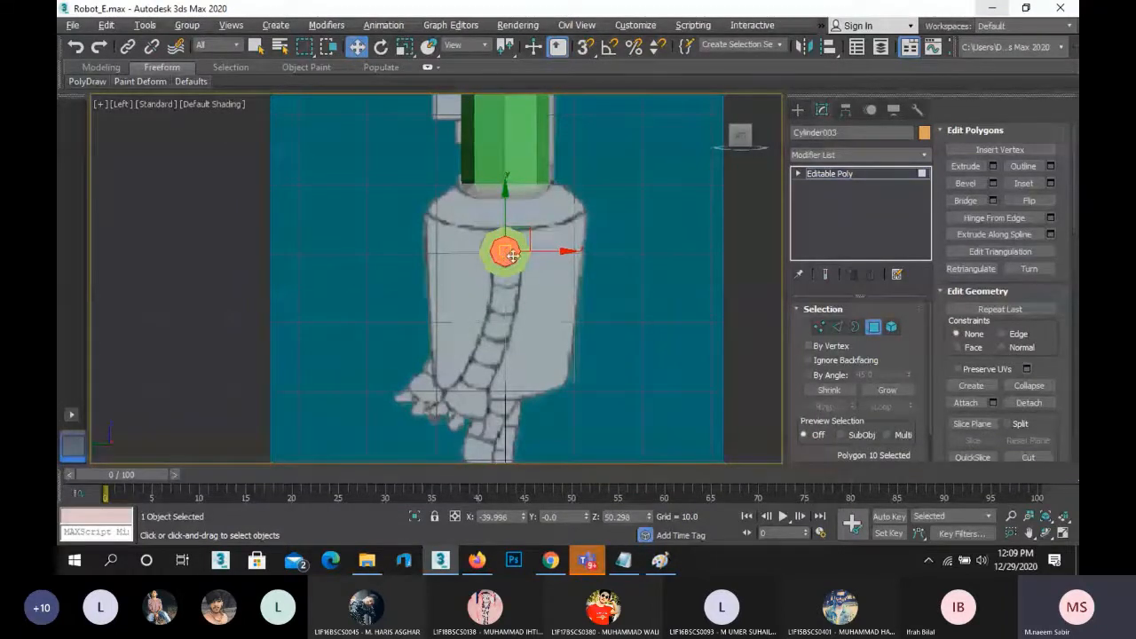
pyautogui.press('r')
pyautogui.moveTo(514, 244); pyautogui.dragTo(547, 197)
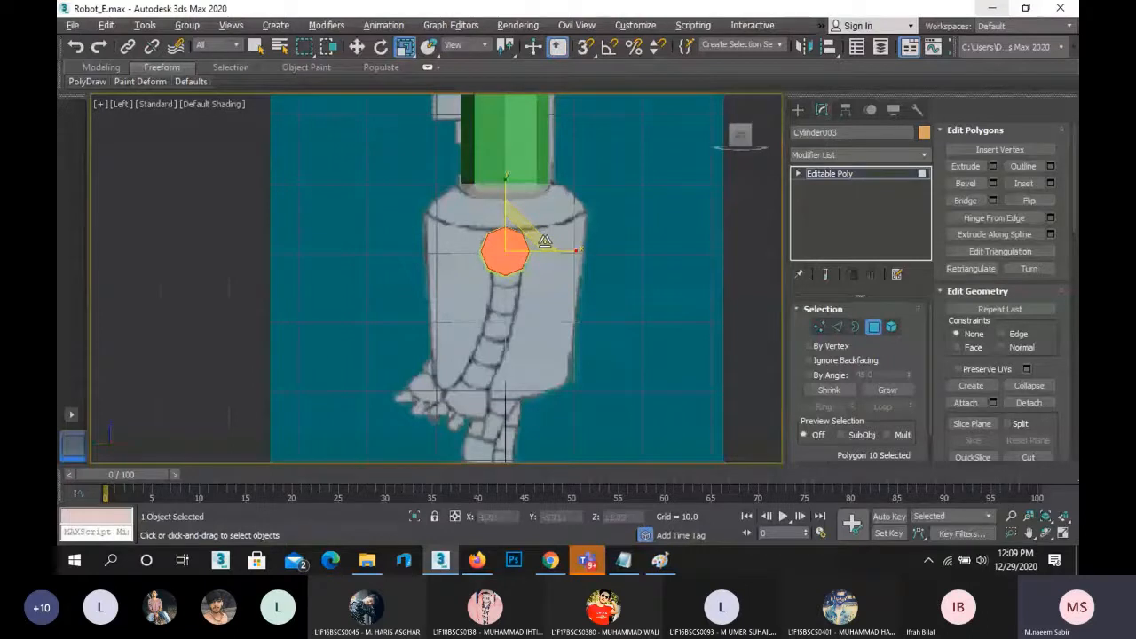
pyautogui.press('f')
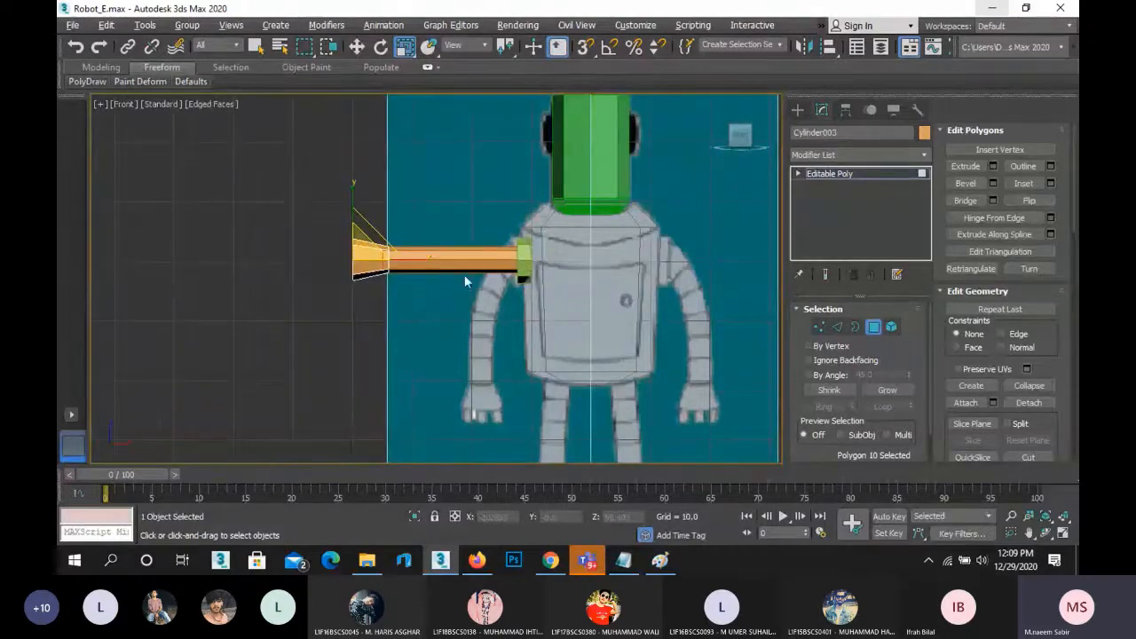
# - Scale the hand base's end cap polygon up a bit more, and move it toward the arm to shorten the flare
pyautogui.moveTo(360, 242); pyautogui.dragTo(361, 222)
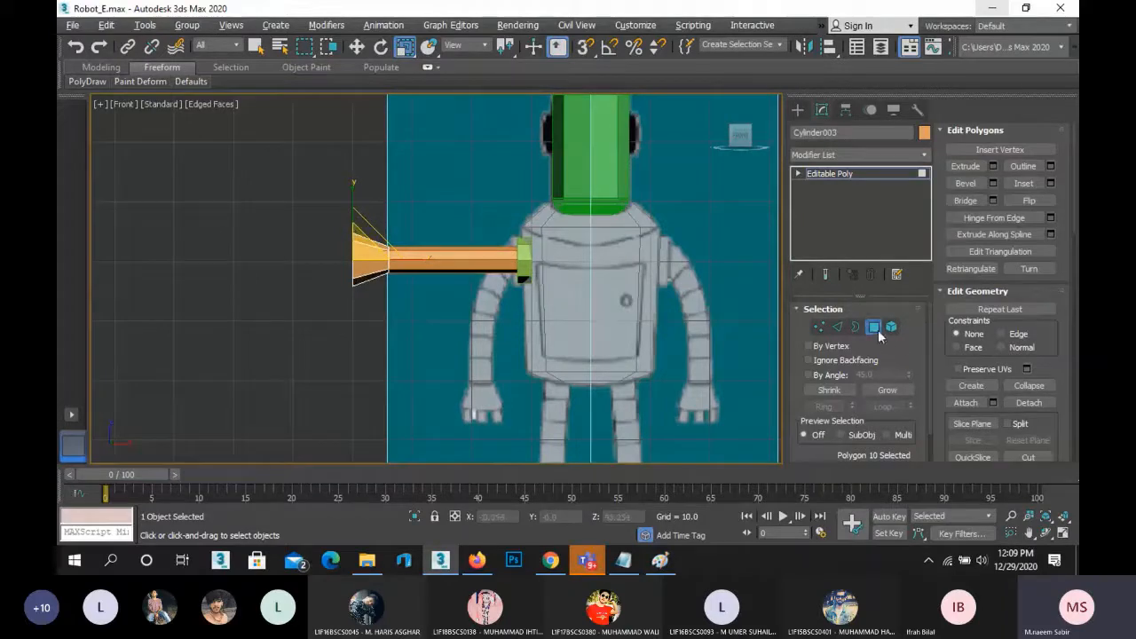
pyautogui.click(297, 303)
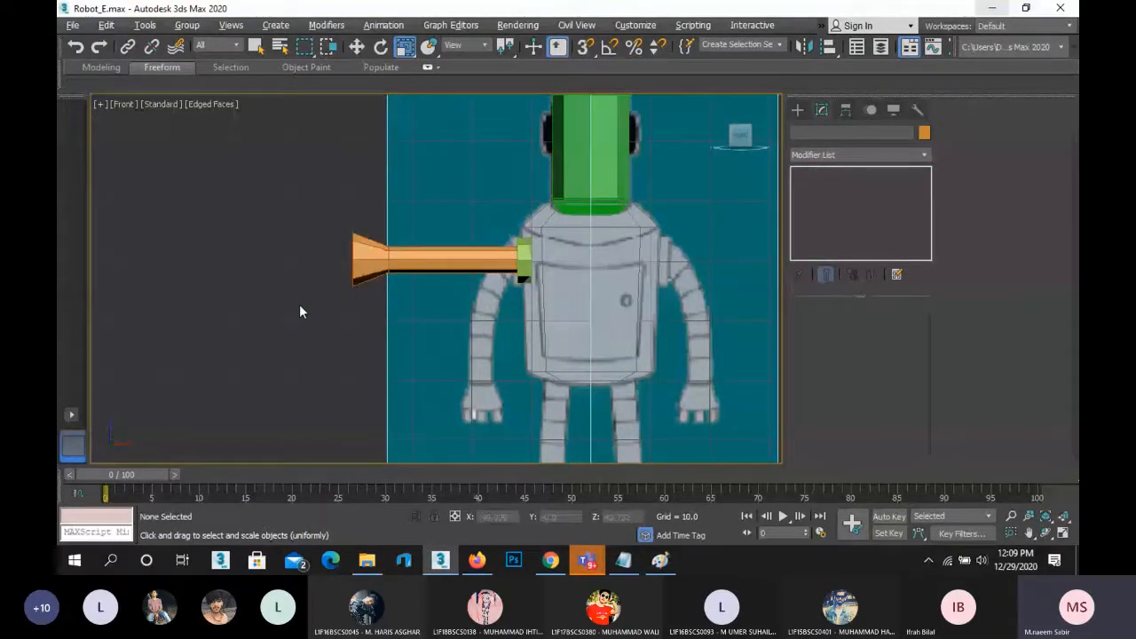
pyautogui.click(366, 268)
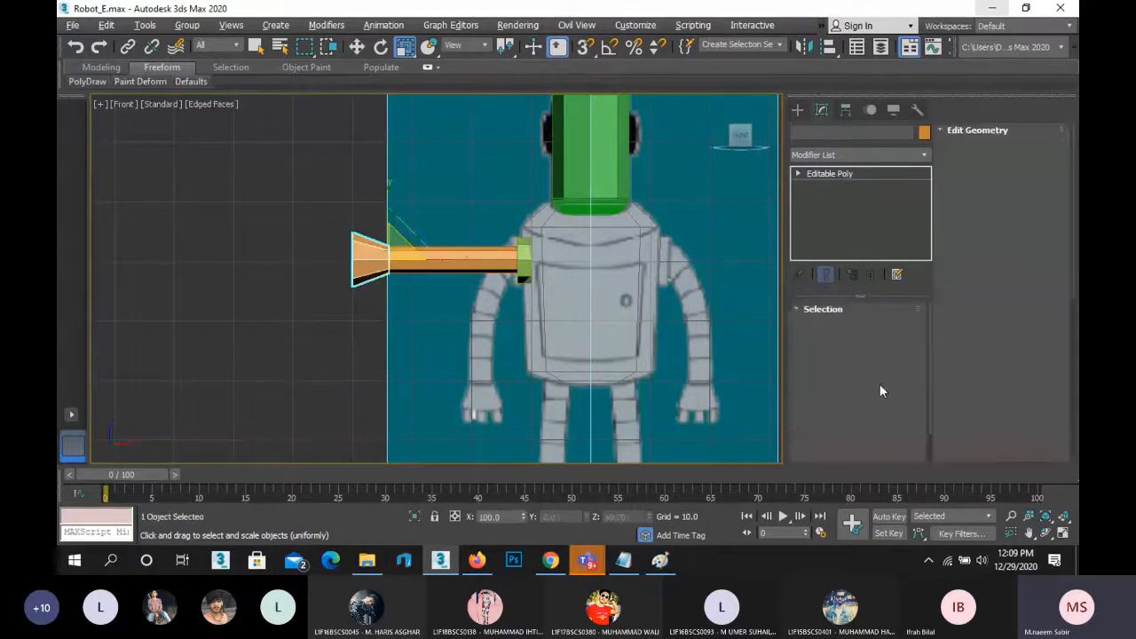
pyautogui.click(873, 327)
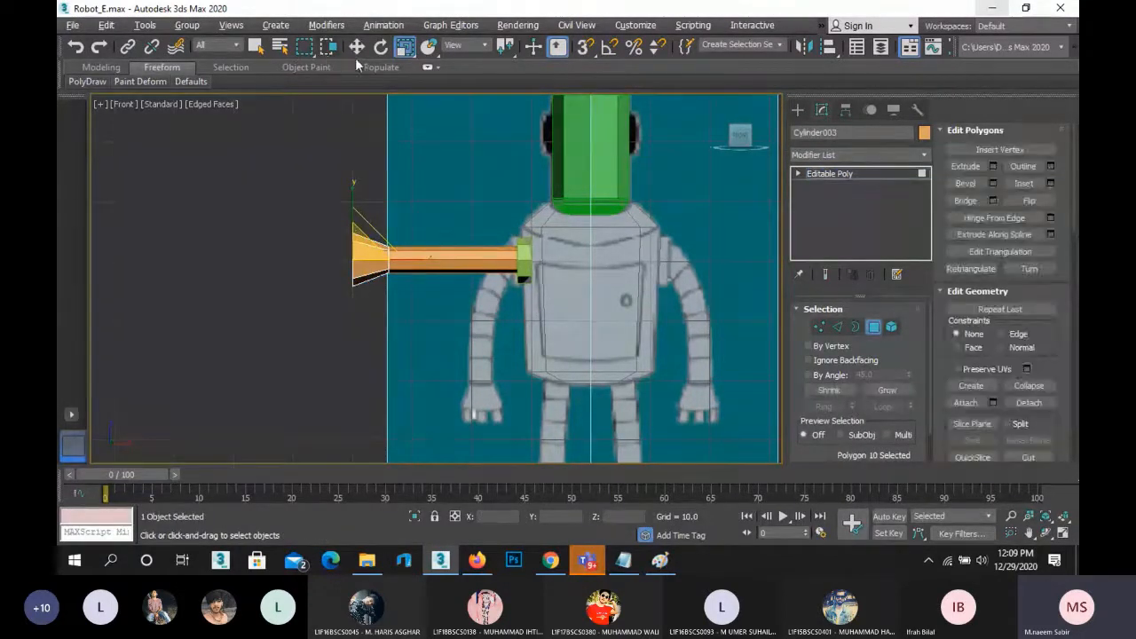
pyautogui.press('w')
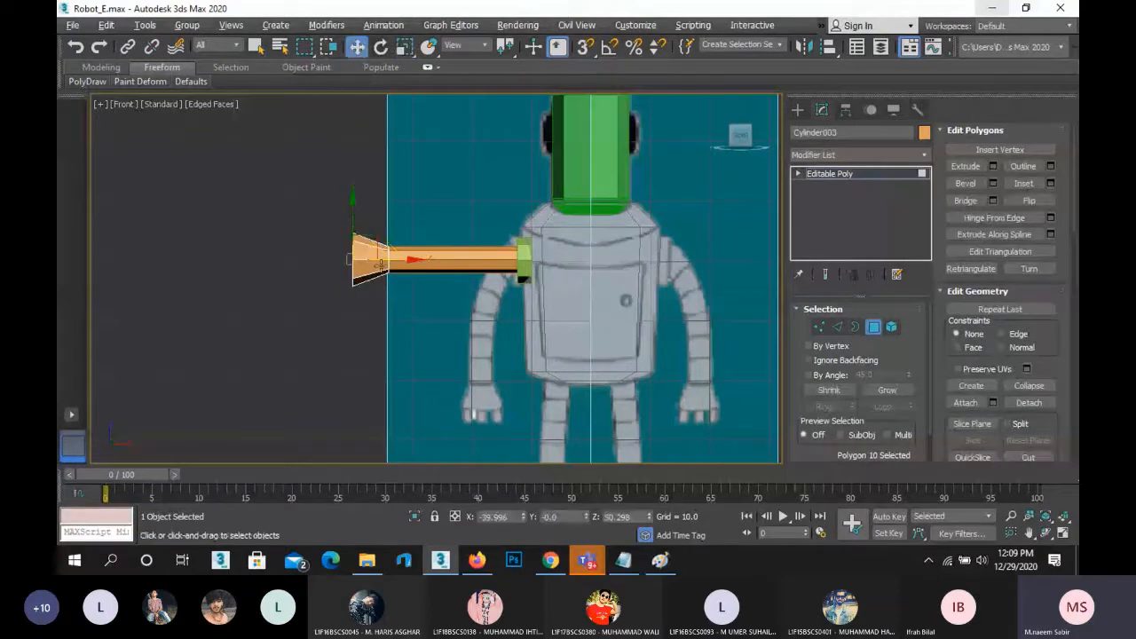
pyautogui.moveTo(380, 263); pyautogui.dragTo(408, 259)
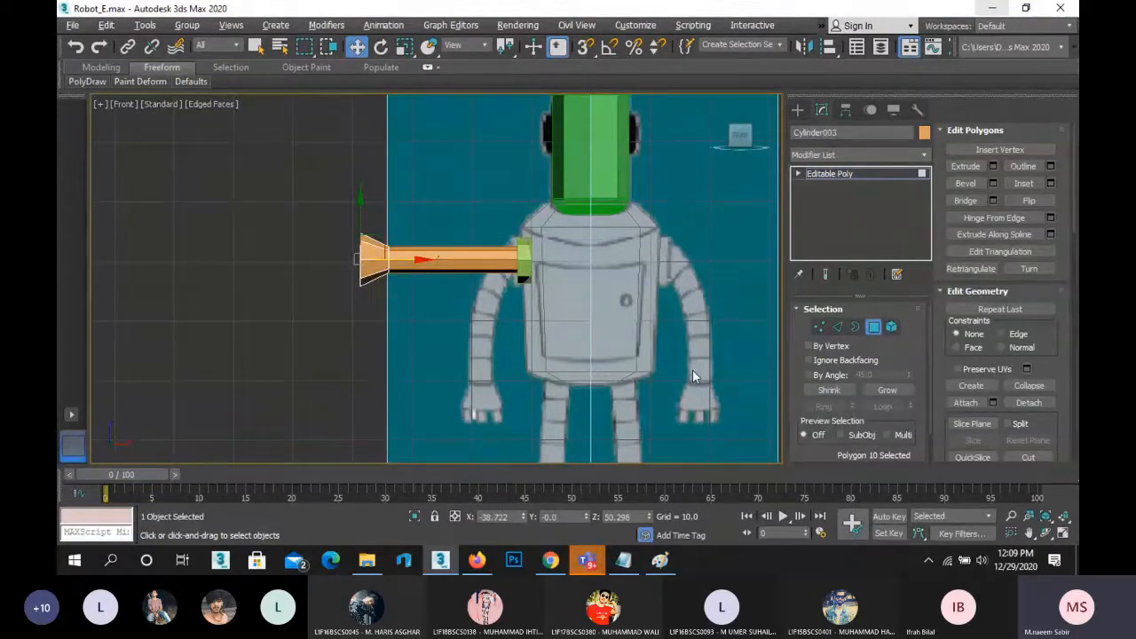
# - Uniformly scale the hand base's end cap polygon down to about 92%, then leave polygon editing and deselect the object
pyautogui.press('r')
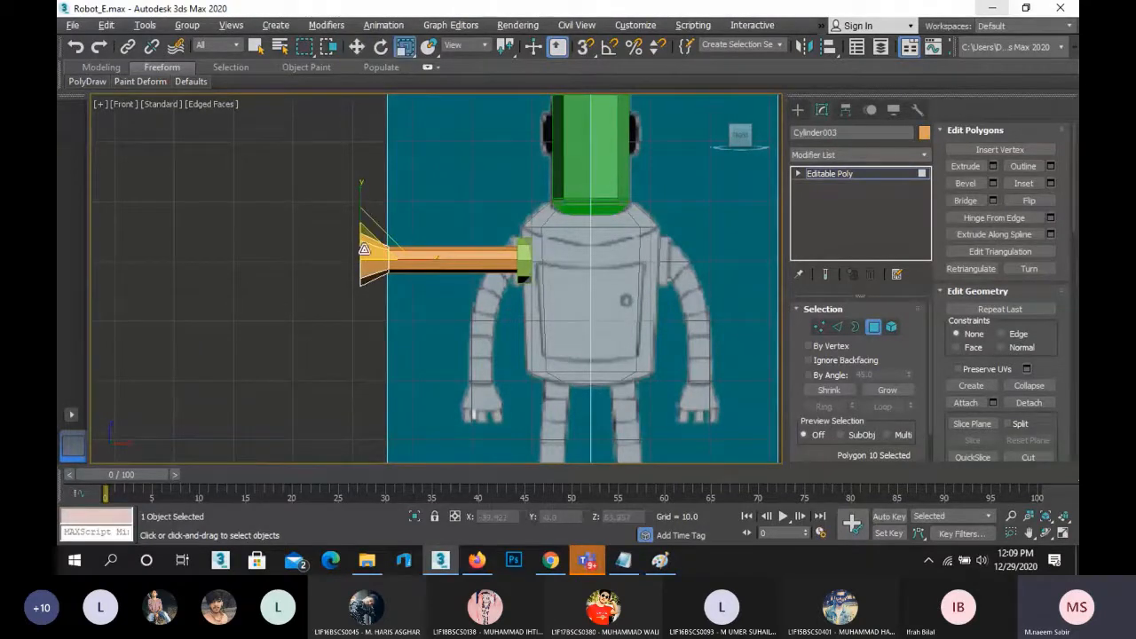
pyautogui.moveTo(372, 248); pyautogui.dragTo(371, 254)
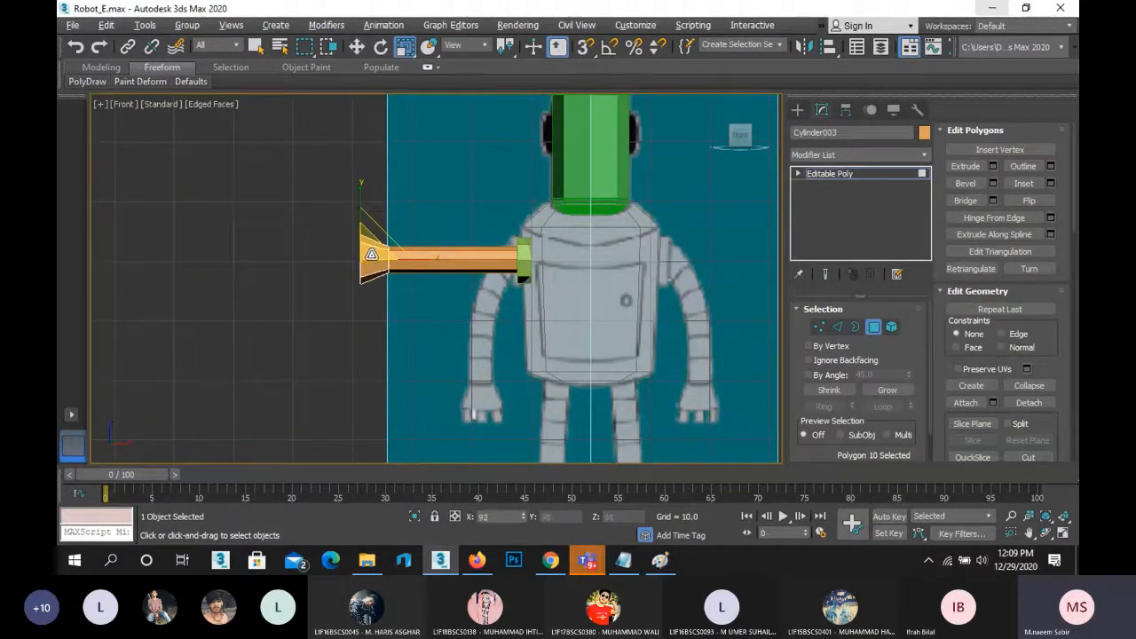
pyautogui.click(875, 327)
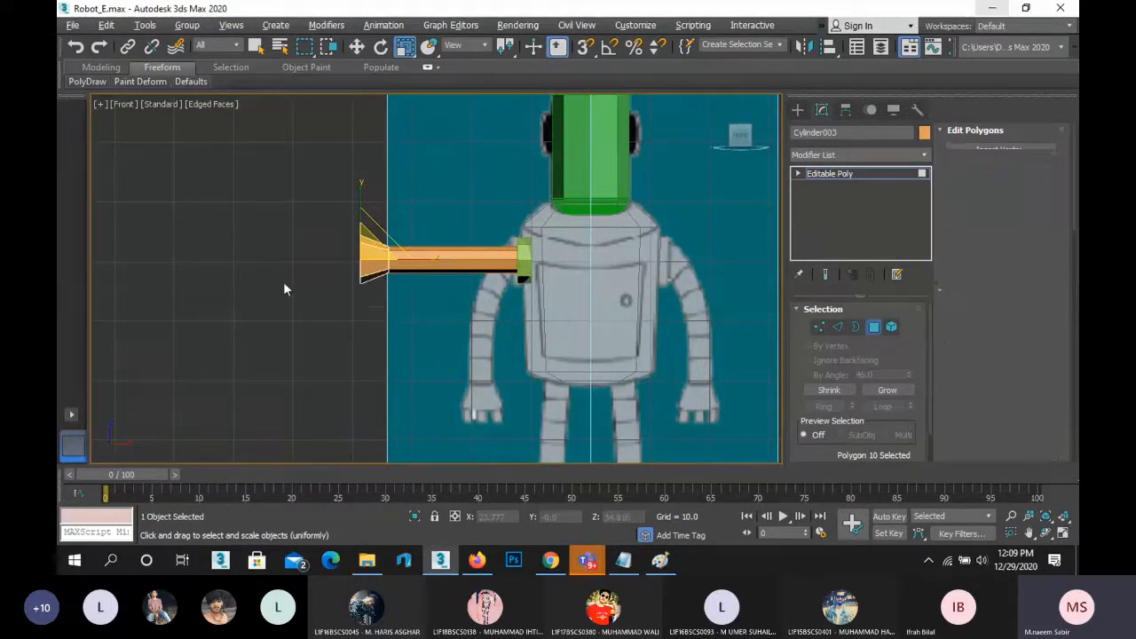
pyautogui.click(356, 337)
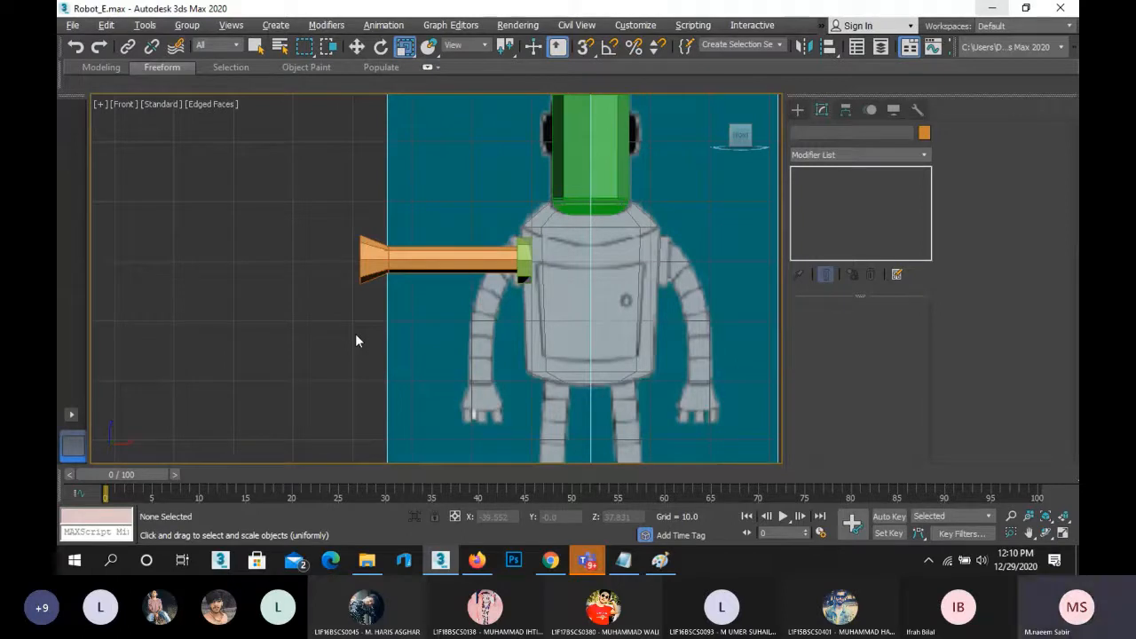
# - Clone the long arm cylinder as a single copy, placed beyond the outer end of the hand base
pyautogui.click(448, 263)
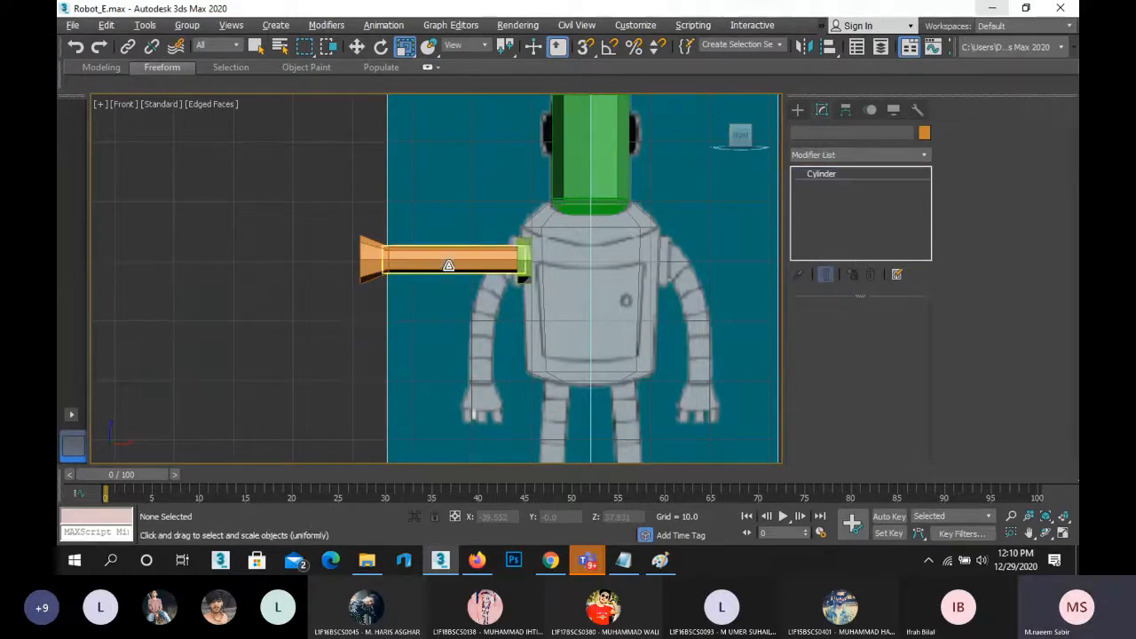
pyautogui.click(356, 46)
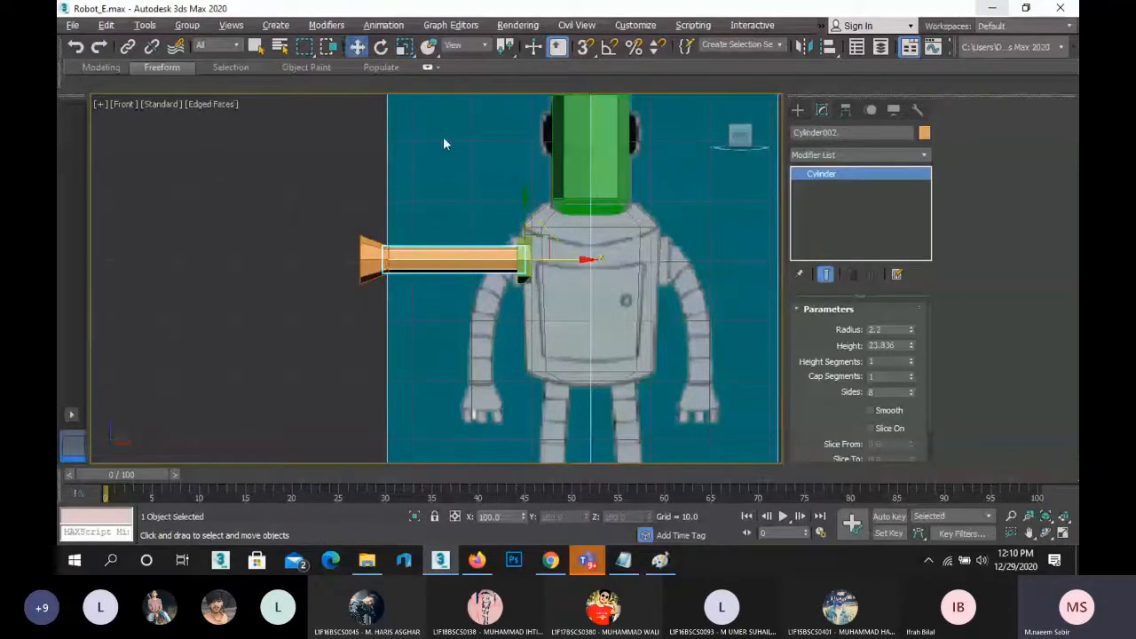
pyautogui.moveTo(583, 254)
pyautogui.keyDown('shift'); pyautogui.mouseDown()
pyautogui.moveTo(317, 228)
pyautogui.moveTo(340, 228)
pyautogui.mouseUp(); pyautogui.keyUp('shift')
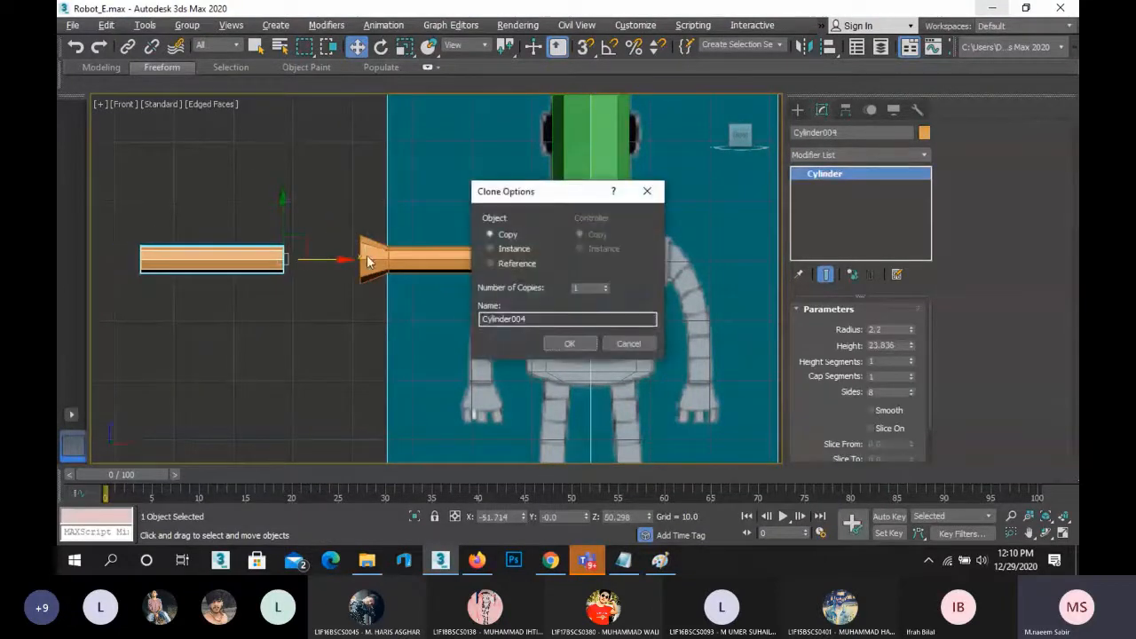
pyautogui.click(570, 345)
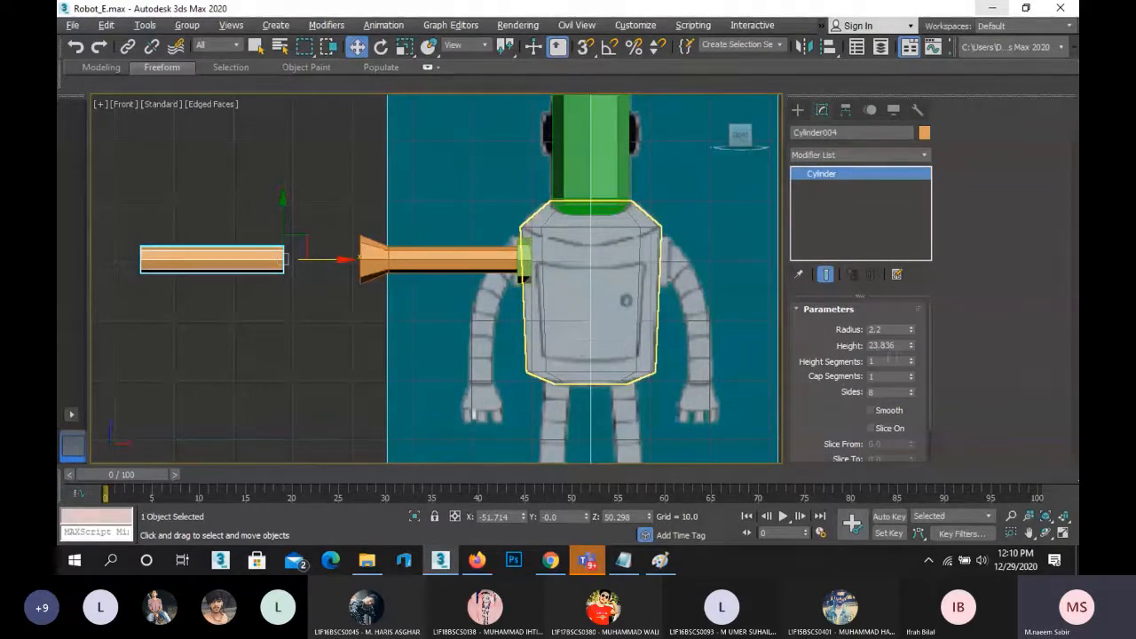
# - Reduce the cloned cylinder to finger size with a height of about 4.05 and a radius of 1
pyautogui.moveTo(911, 350); pyautogui.dragTo(940, 409)
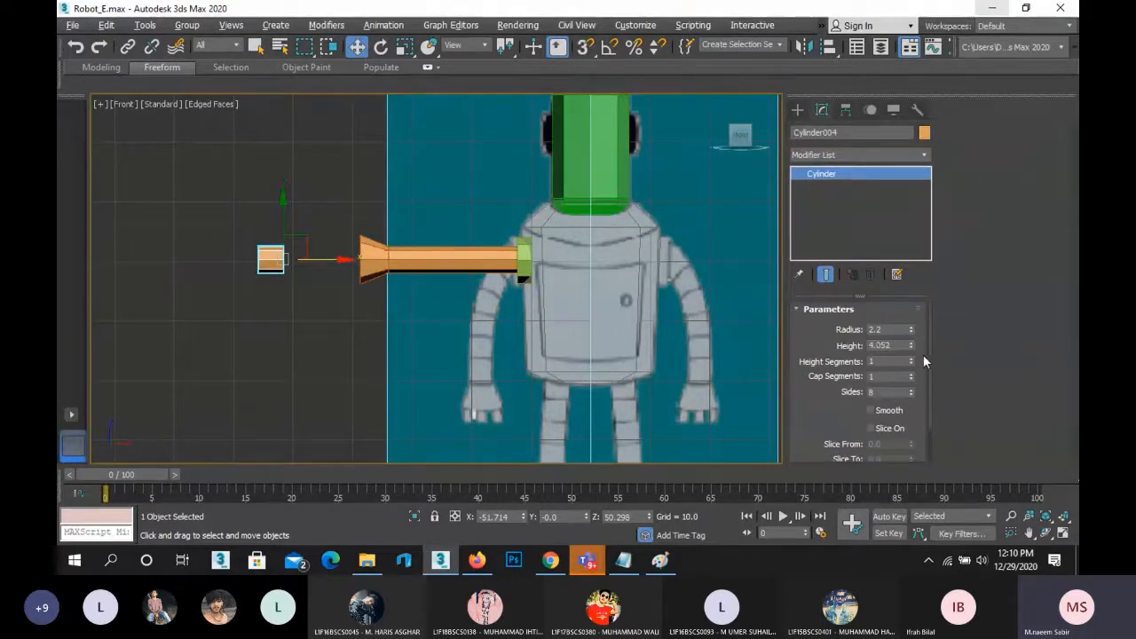
pyautogui.doubleClick(902, 330)
pyautogui.write('1')
pyautogui.press('Return')
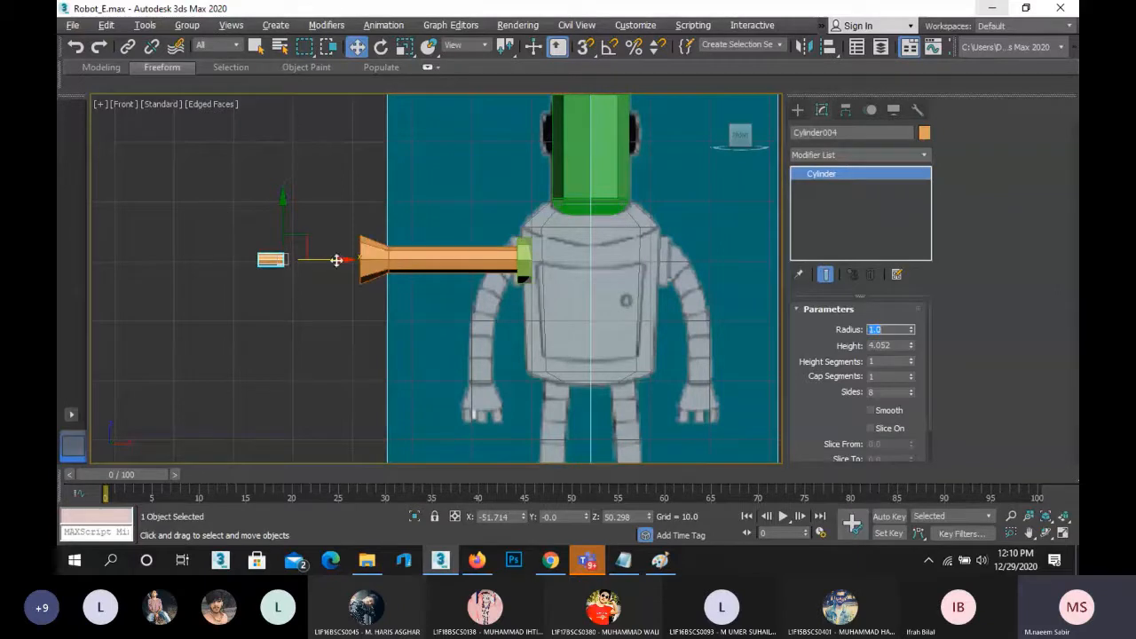
# - Change the small finger cylinder's object color to purple and move it along the arm axis into the hand base's outer end
pyautogui.scroll(2, 337, 260)
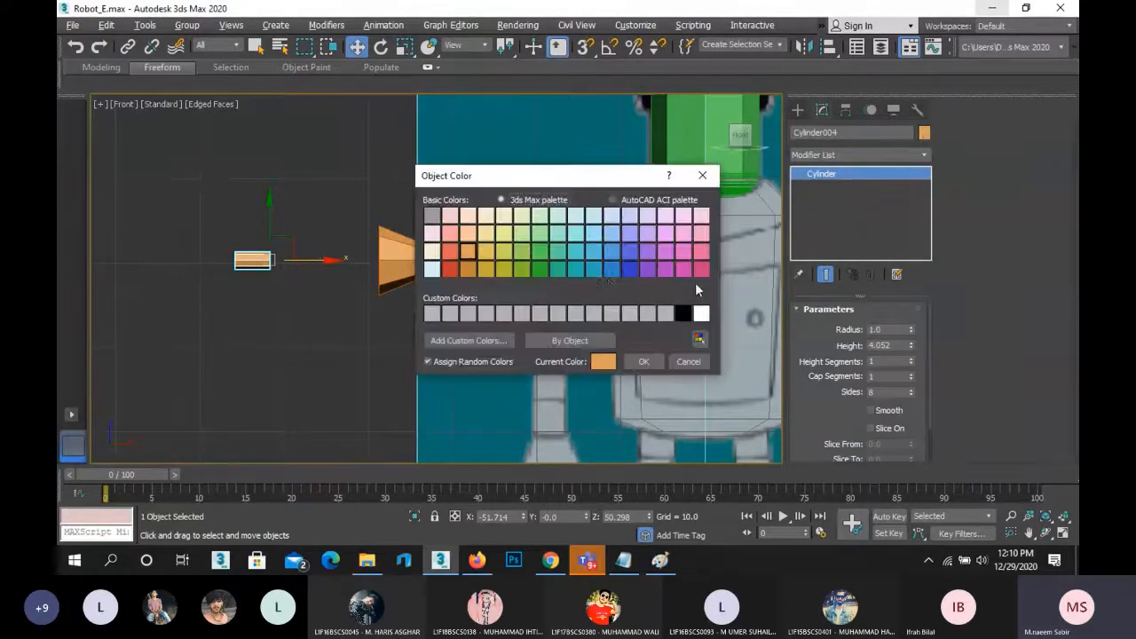
pyautogui.click(655, 267)
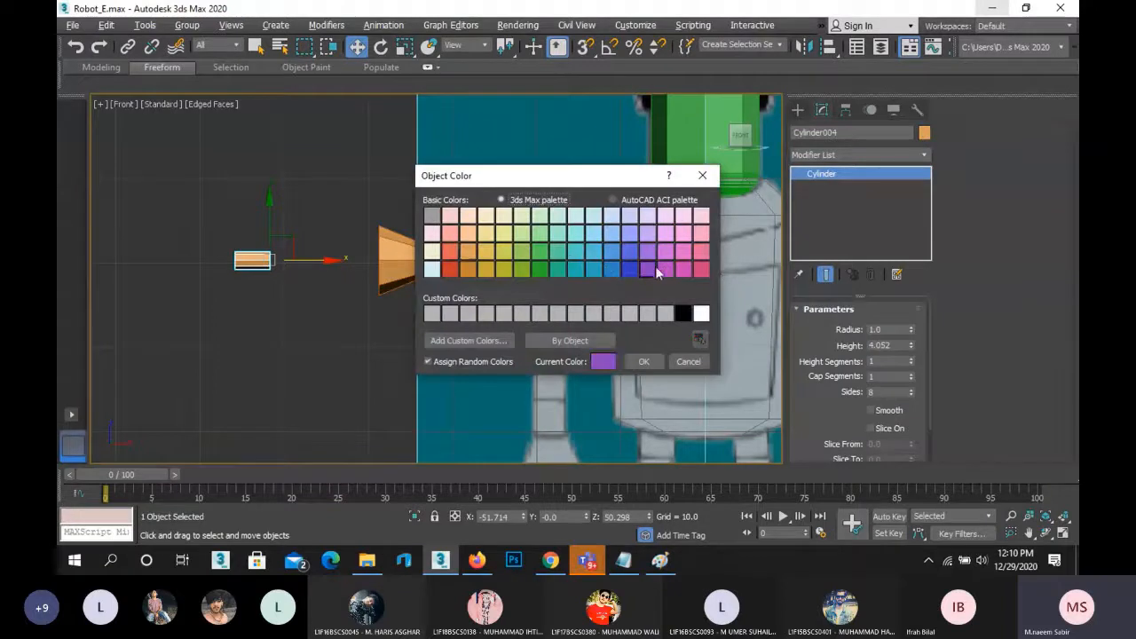
pyautogui.click(645, 362)
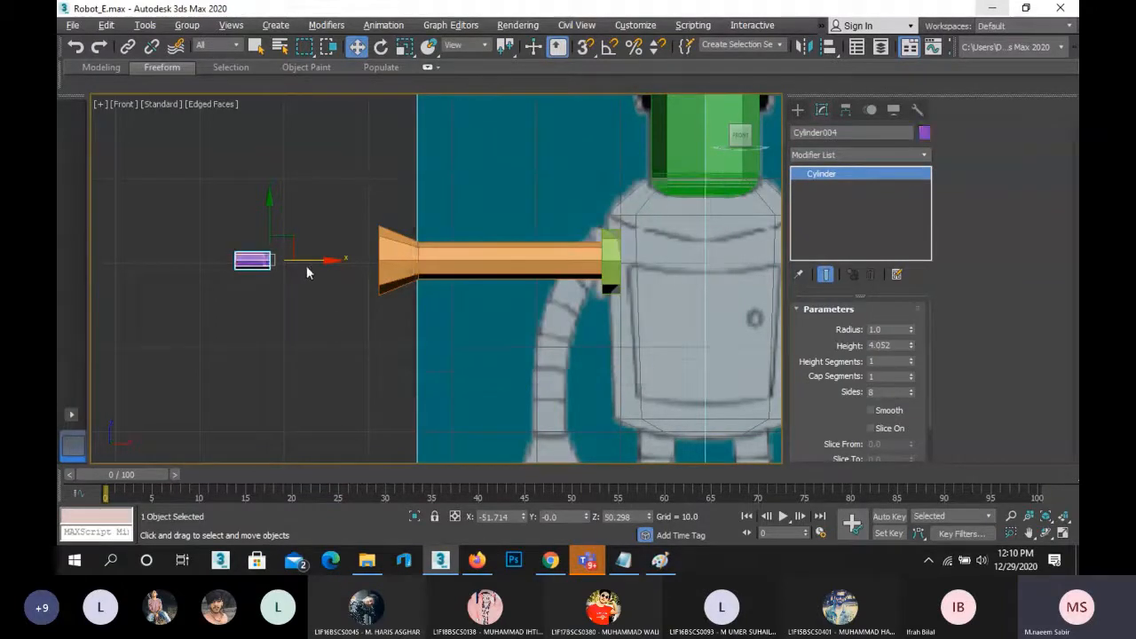
pyautogui.moveTo(307, 271); pyautogui.dragTo(427, 273)
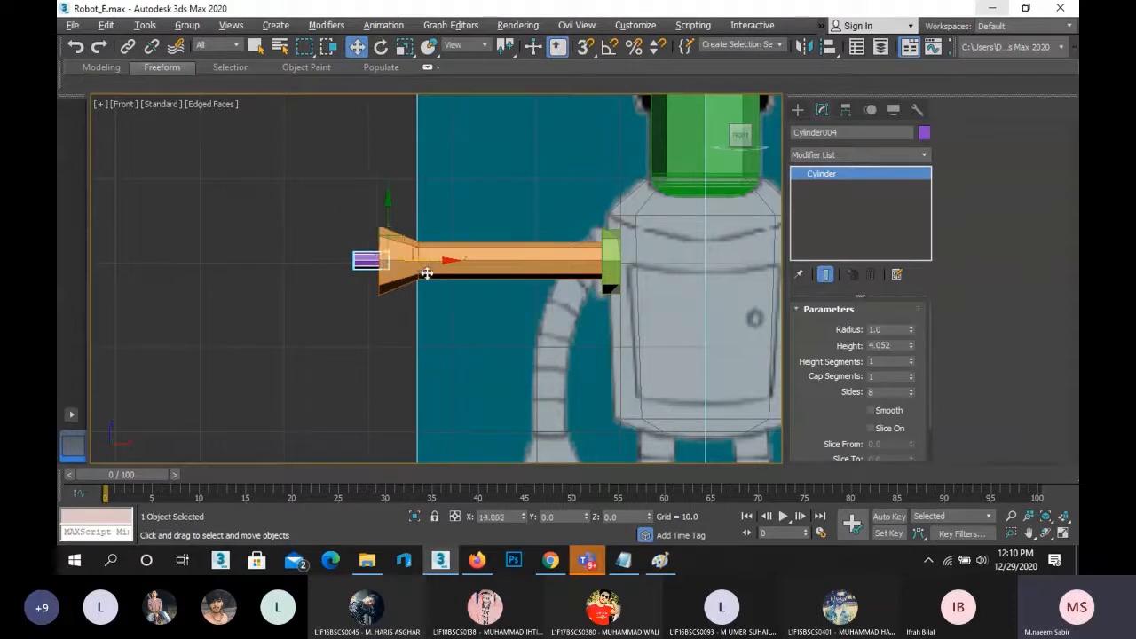
pyautogui.click(349, 292)
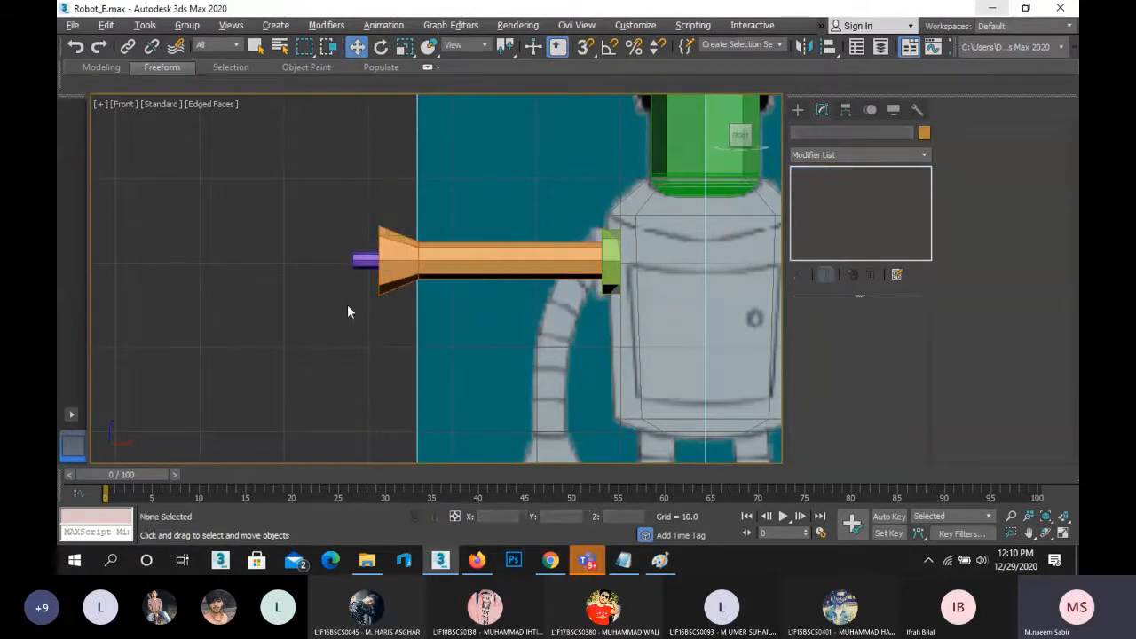
# - In the Left view, raise the purple finger cylinder by about 2.1 toward the upper edge of the hand base
pyautogui.press('l')
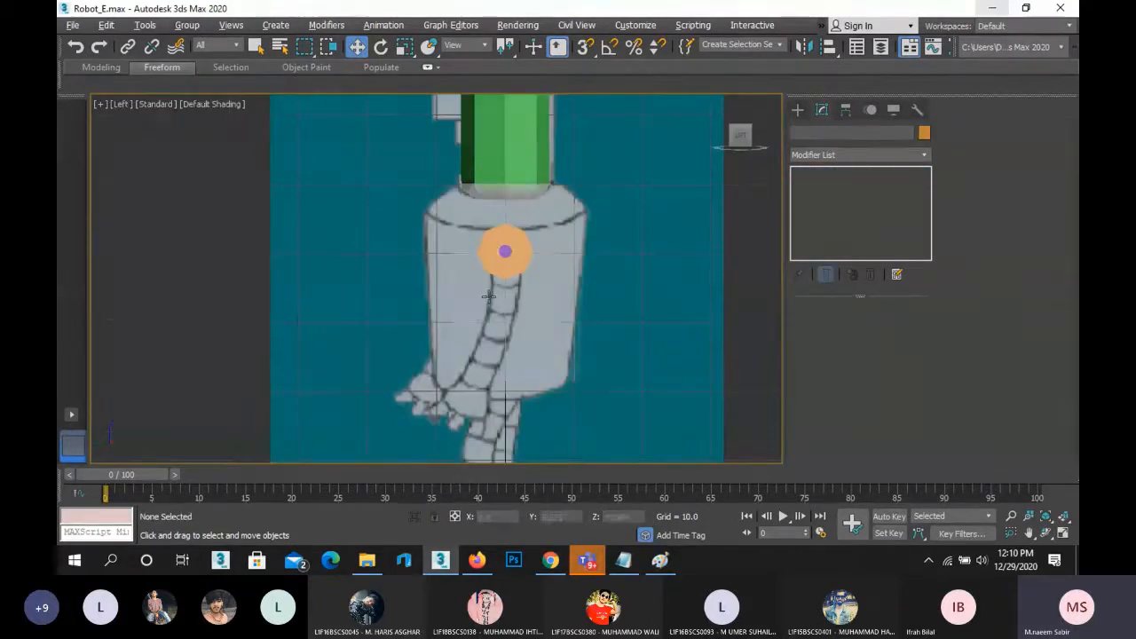
pyautogui.scroll(6, 517, 250)
pyautogui.click(517, 250)
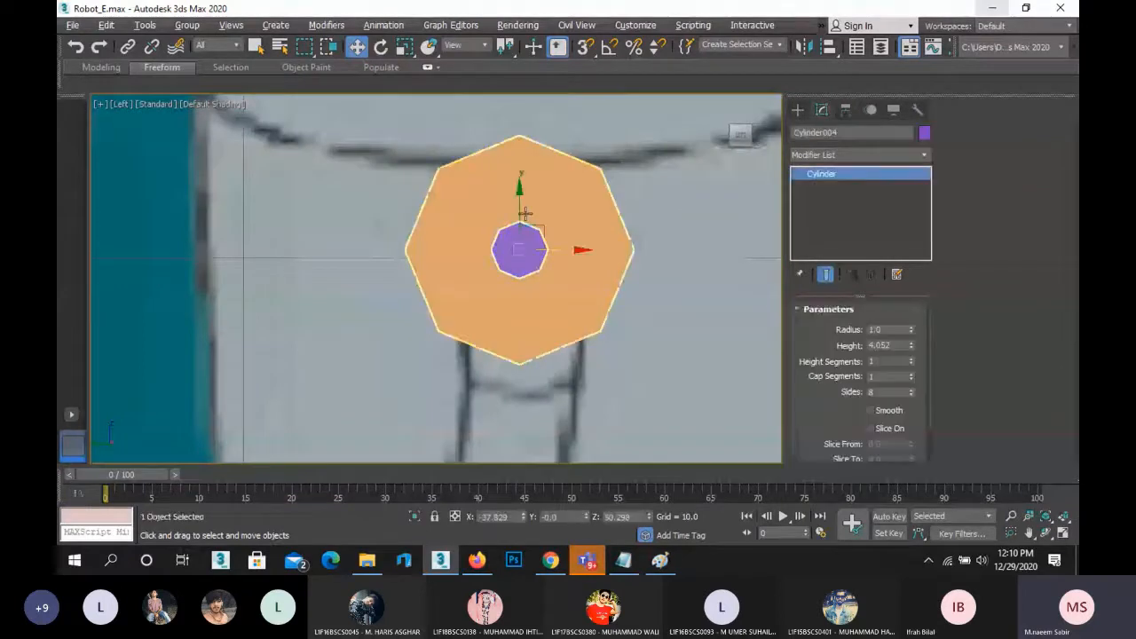
pyautogui.moveTo(523, 200); pyautogui.dragTo(531, 148)
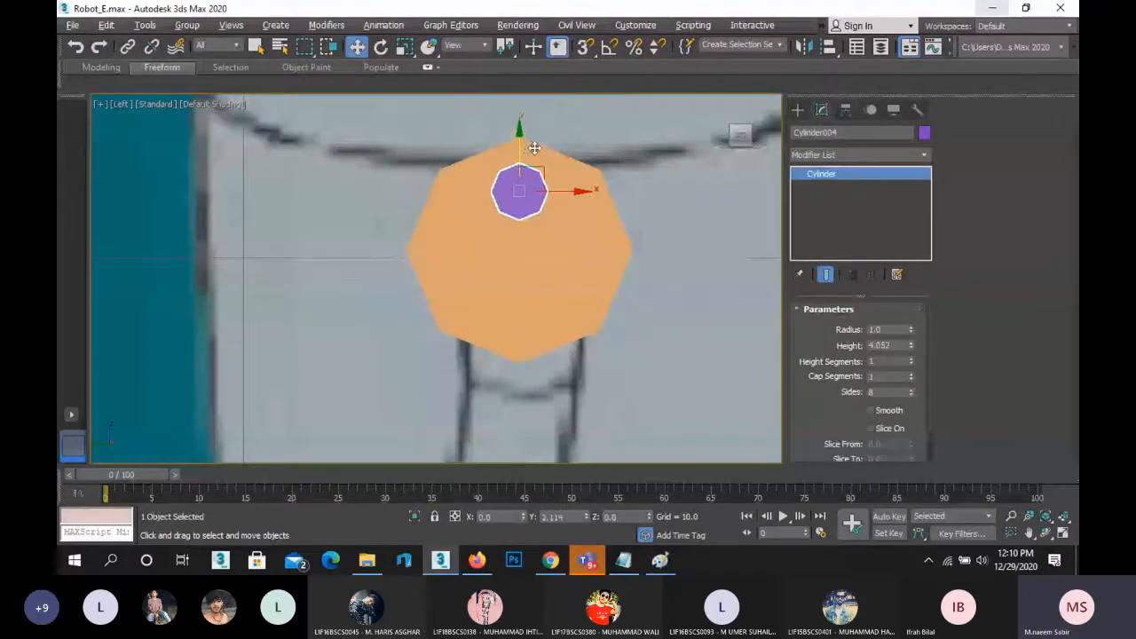
# - Set the finger cylinder's radius to 0.7 and nudge it slightly closer to the upper edge of the hand base
pyautogui.moveTo(889, 329); pyautogui.dragTo(808, 323)
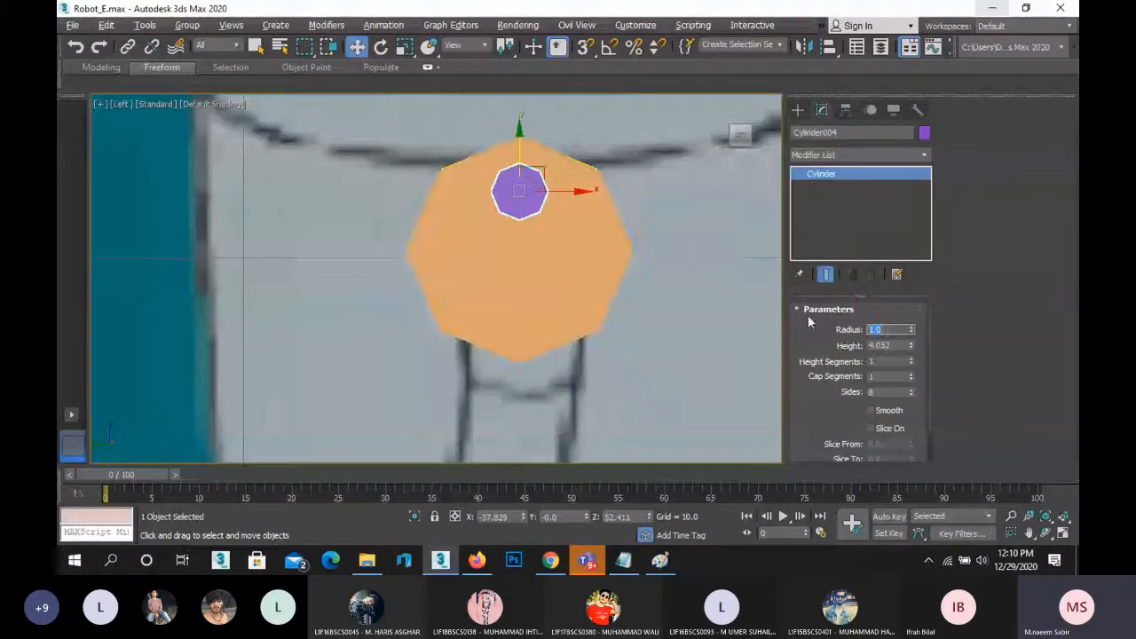
pyautogui.write('0.7')
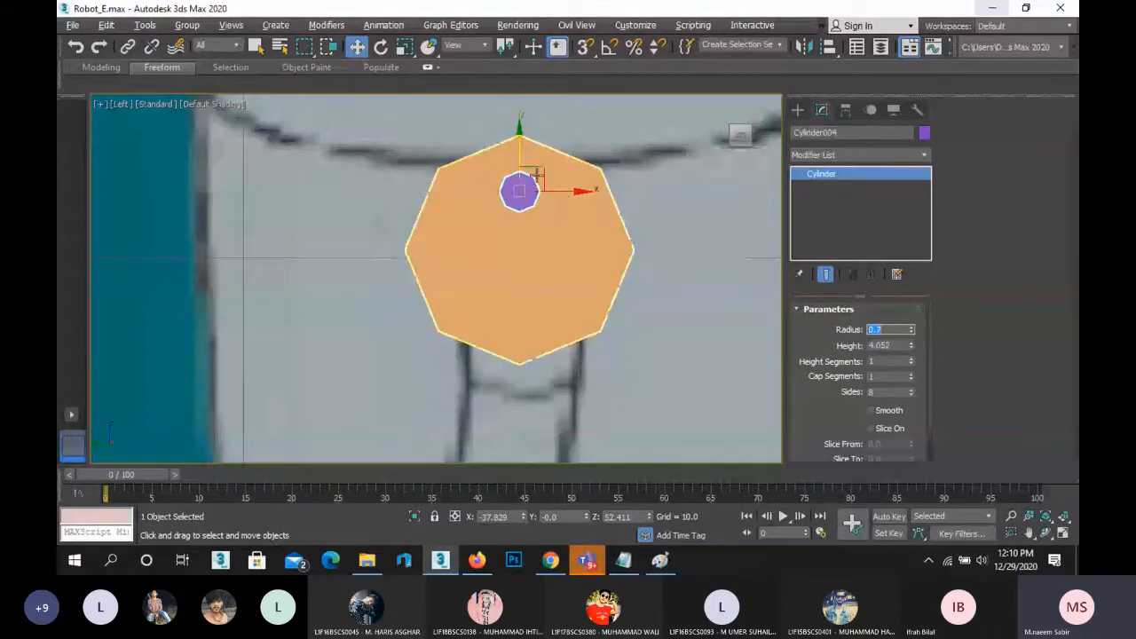
pyautogui.moveTo(524, 158); pyautogui.dragTo(525, 151)
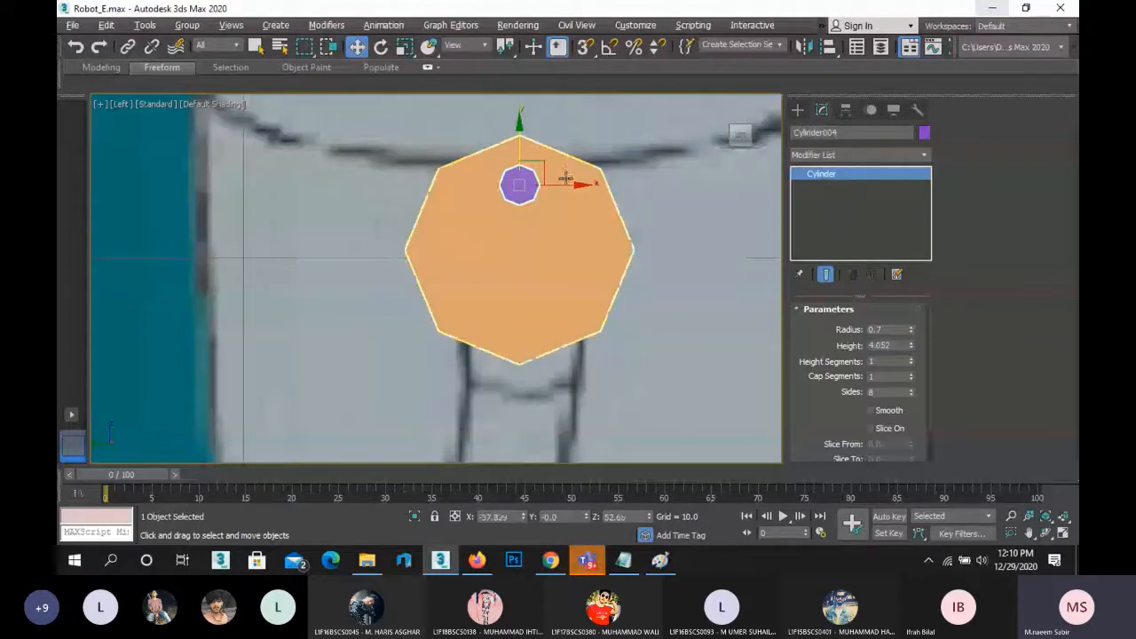
pyautogui.moveTo(566, 186); pyautogui.dragTo(567, 187)
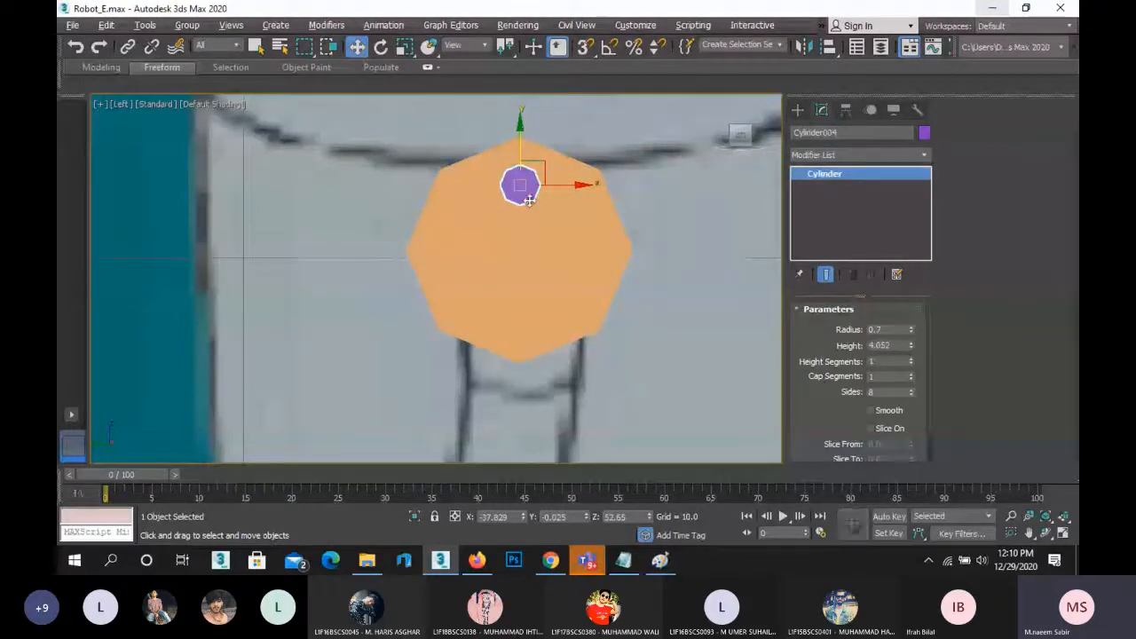
# - Copy the finger cylinder straight down to the hand base's lower edge, and clone the pair rotated about a quarter turn
pyautogui.keyDown('shift'); pyautogui.moveTo(522, 132); pyautogui.dragTo(534, 270); pyautogui.keyUp('shift')
pyautogui.click(570, 345)
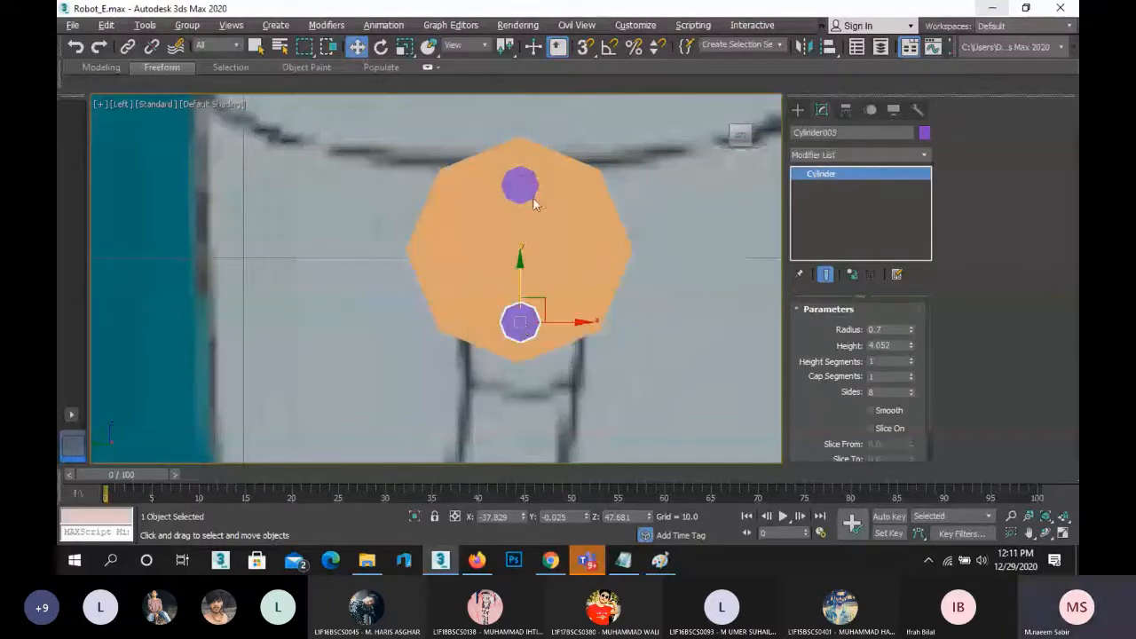
pyautogui.keyDown('ctrl'); pyautogui.click(524, 188); pyautogui.keyUp('ctrl')
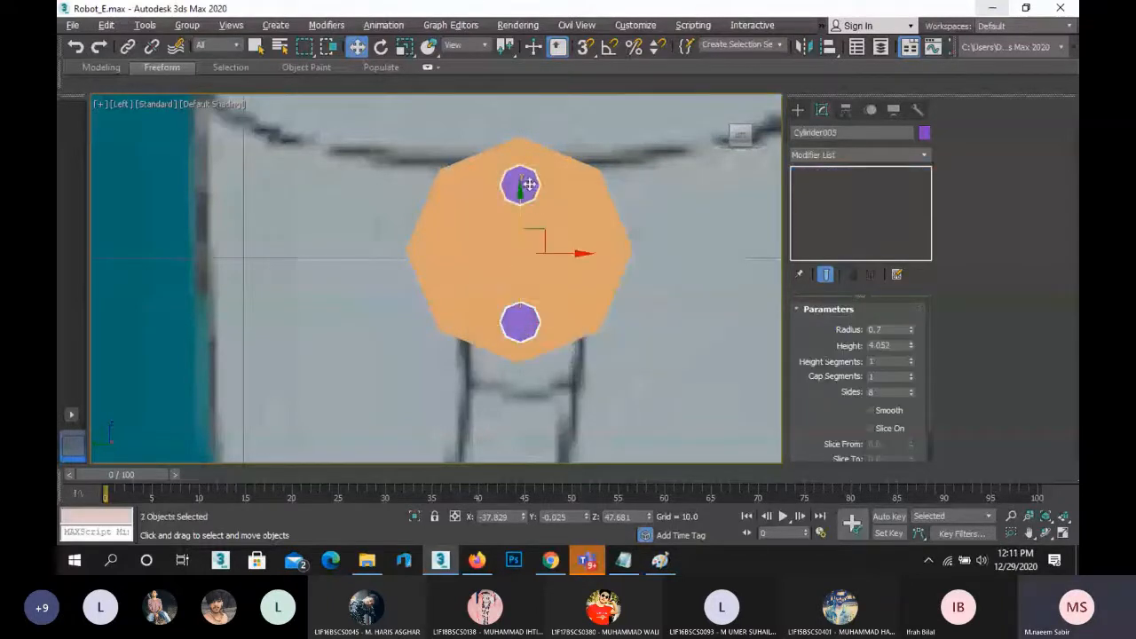
pyautogui.click(380, 48)
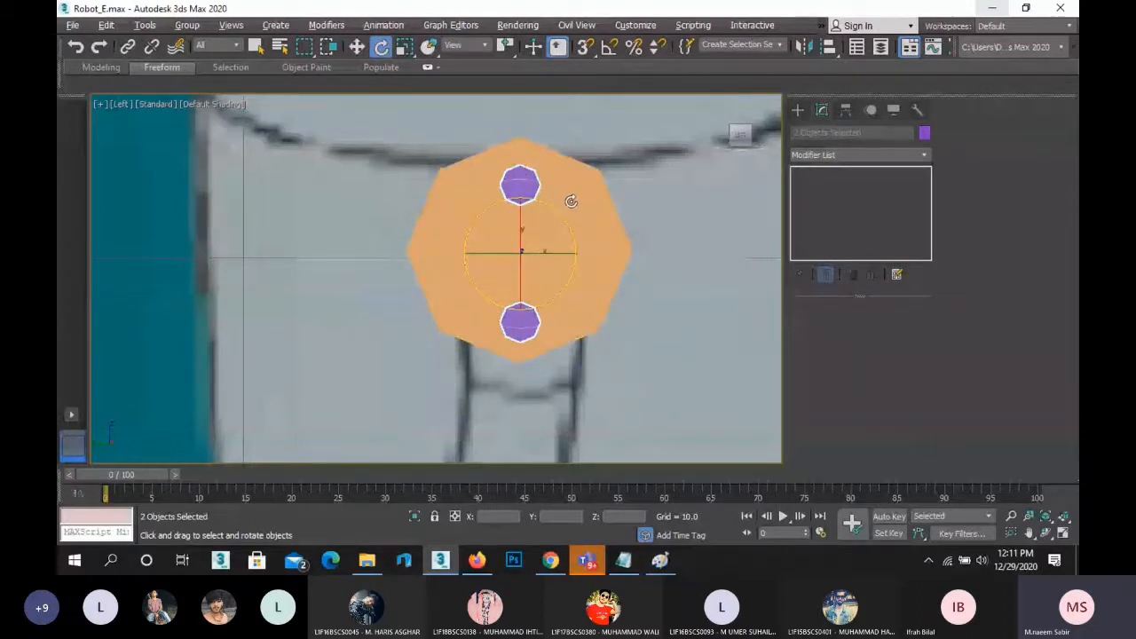
pyautogui.moveTo(571, 202)
pyautogui.mouseDown()
pyautogui.moveTo(621, 267)
pyautogui.moveTo(642, 352)
pyautogui.moveTo(657, 312)
pyautogui.mouseUp()
pyautogui.click(574, 344)
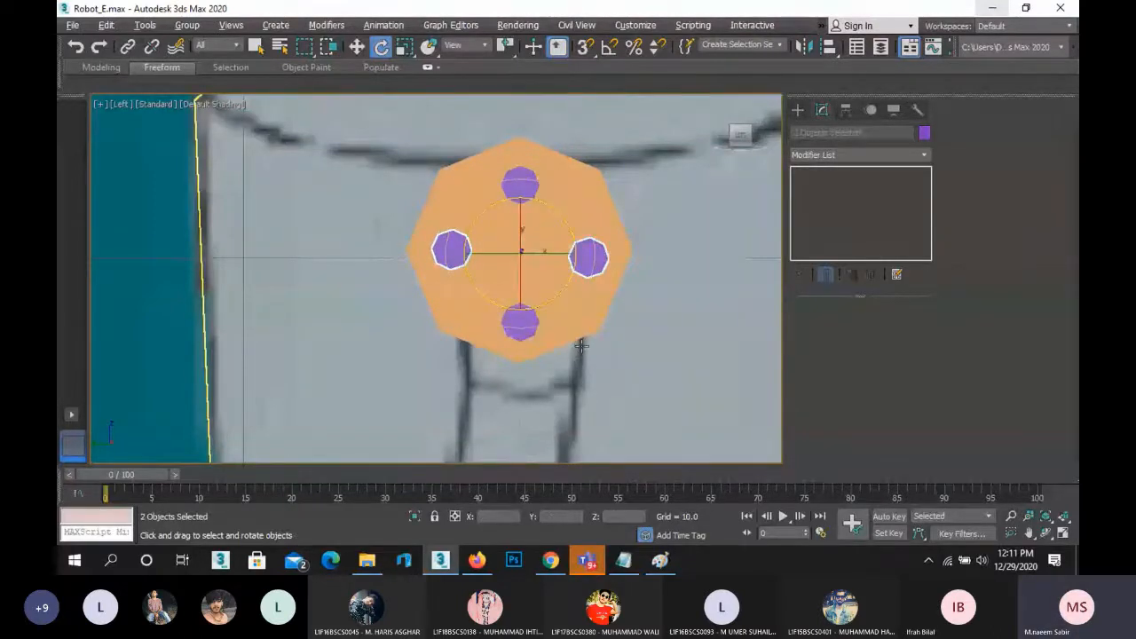
# - In the Front view, select all four finger cylinders and scale them slightly shorter along the arm axis
pyautogui.press('f')
pyautogui.click(282, 321)
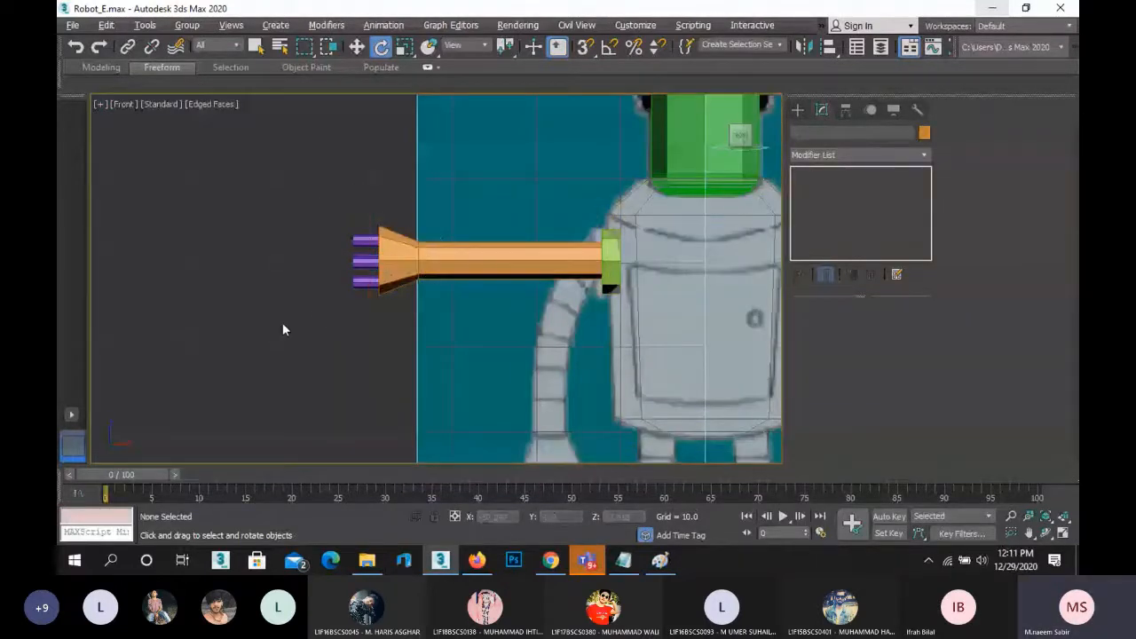
pyautogui.moveTo(292, 183); pyautogui.dragTo(359, 330)
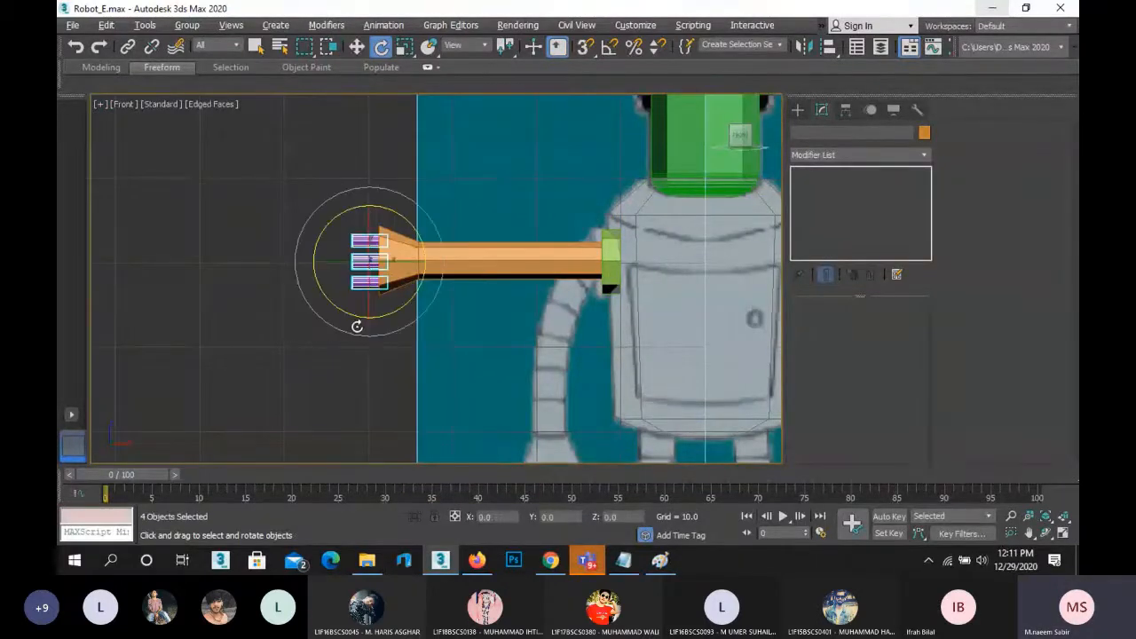
pyautogui.click(356, 47)
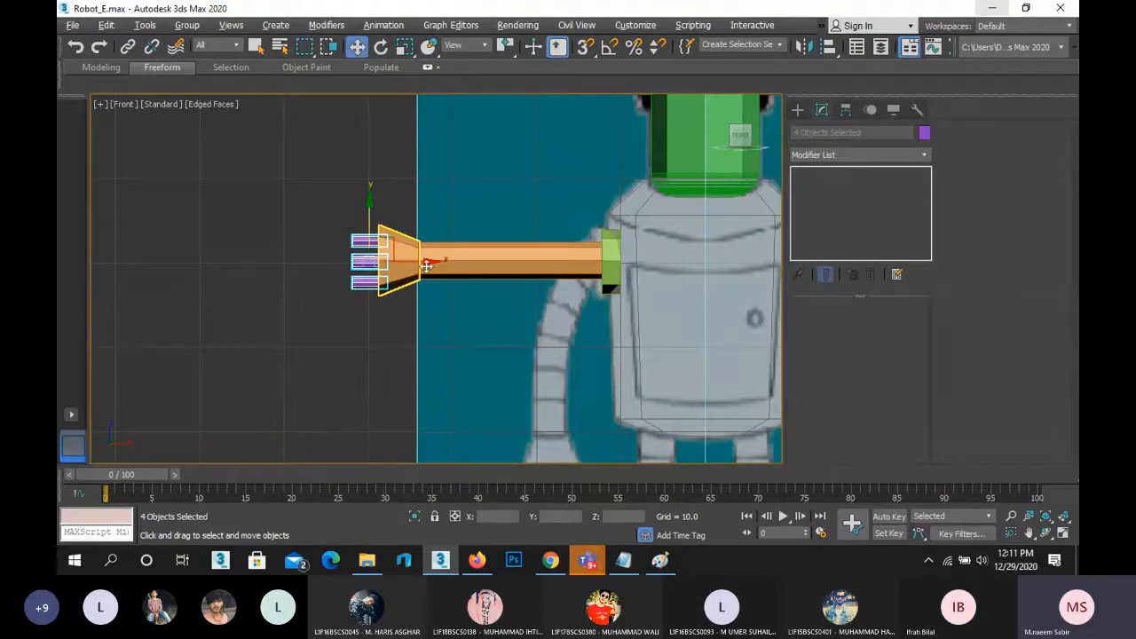
pyautogui.moveTo(421, 262); pyautogui.dragTo(422, 262)
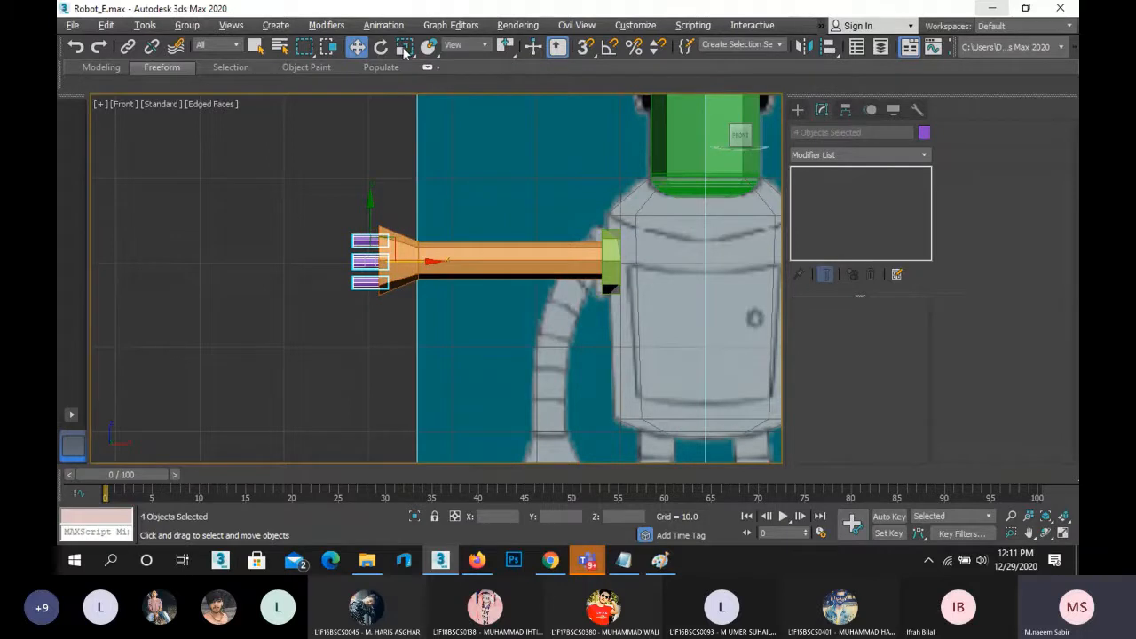
pyautogui.click(404, 47)
pyautogui.moveTo(436, 257); pyautogui.dragTo(424, 258)
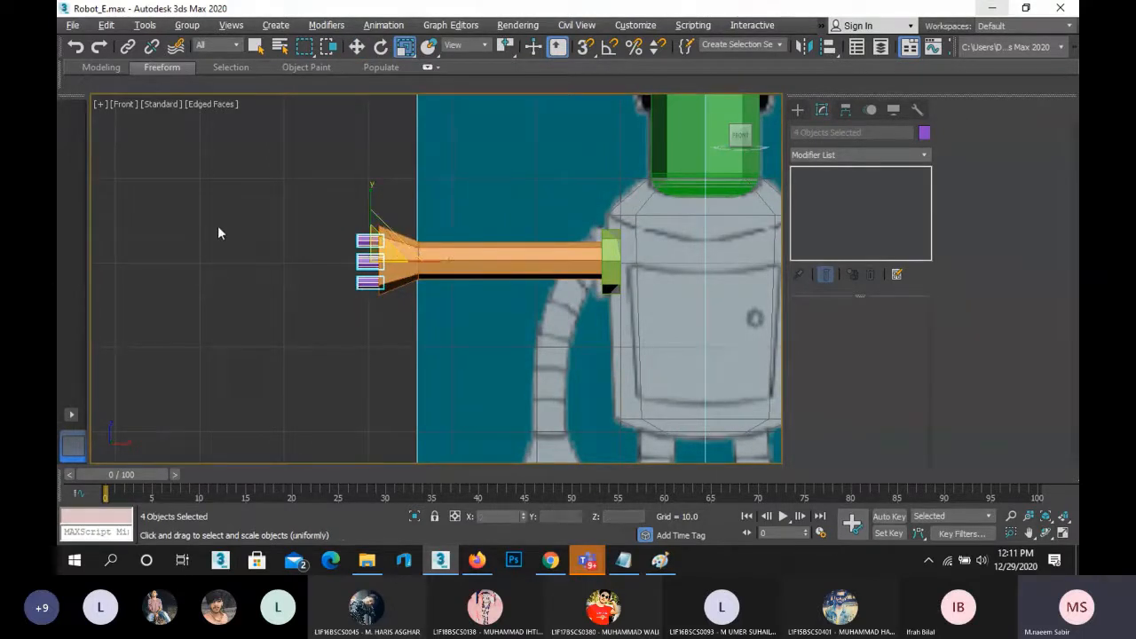
pyautogui.click(315, 331)
# - Turn off see-through display for the torso cylinder in the Front view and deselect it
pyautogui.scroll(-5, 315, 331)
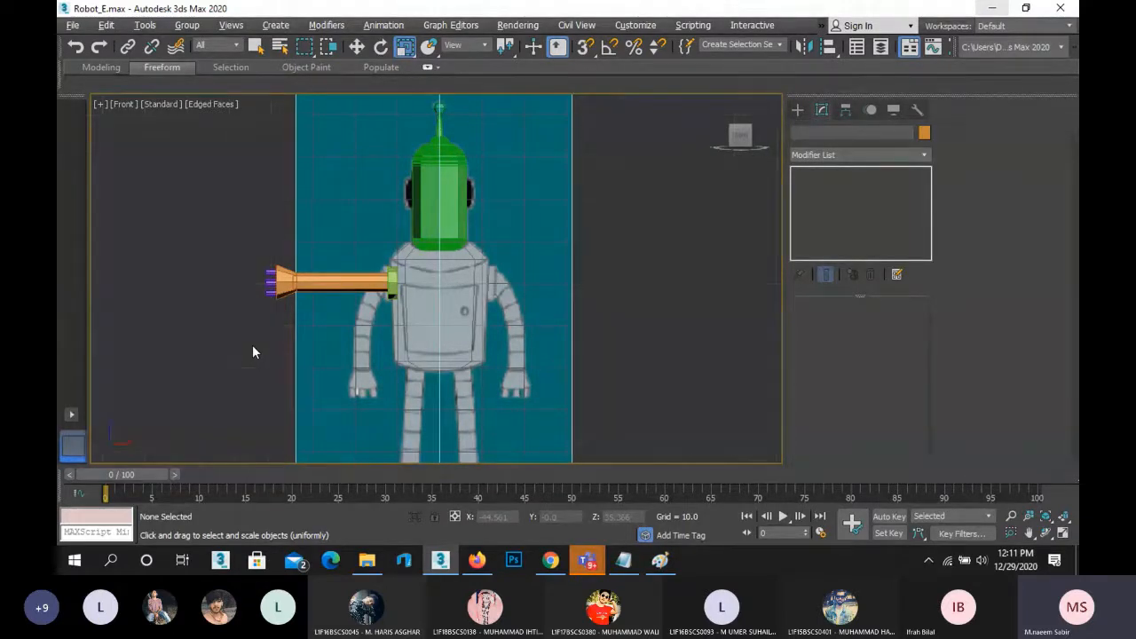
pyautogui.moveTo(252, 353); pyautogui.dragTo(313, 276, button='middle')
pyautogui.click(400, 233)
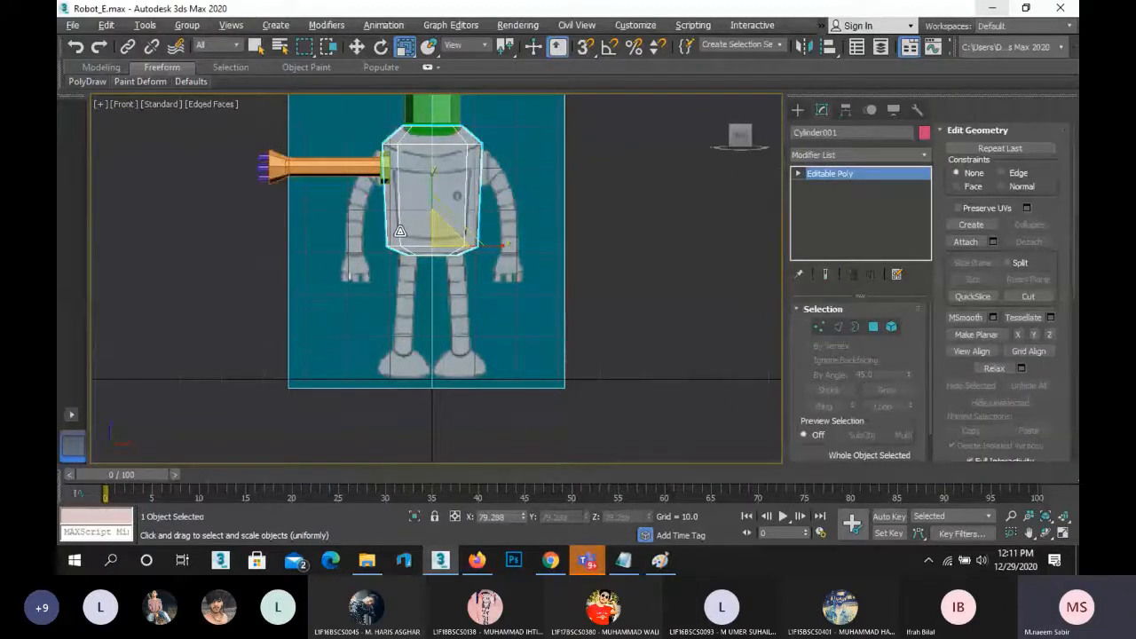
pyautogui.hotkey('alt', 'x')
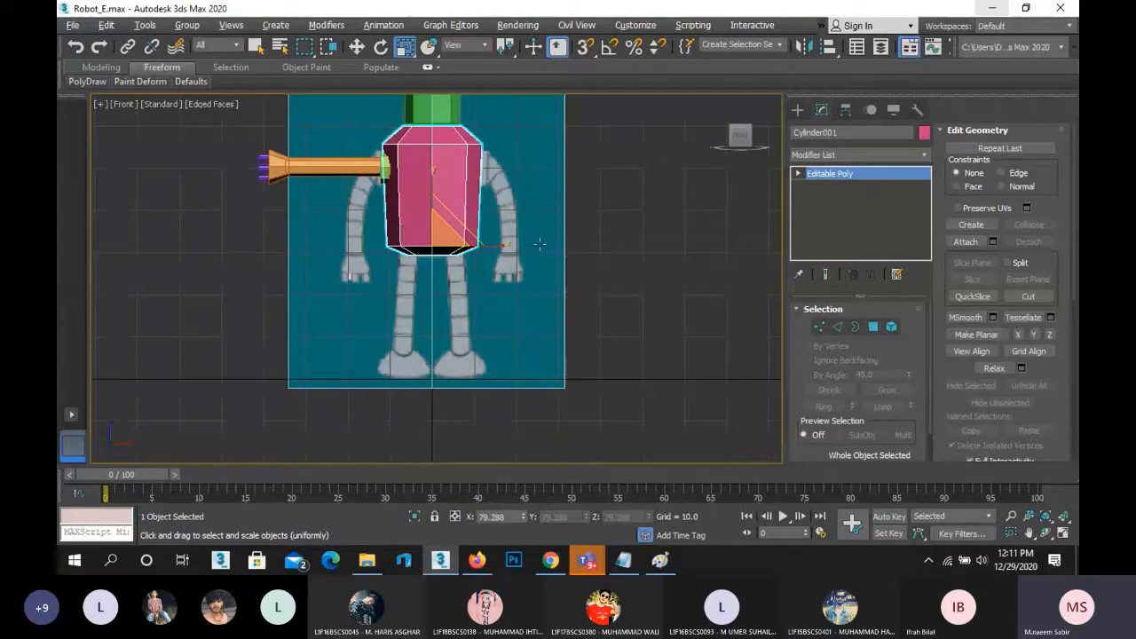
pyautogui.click(592, 239)
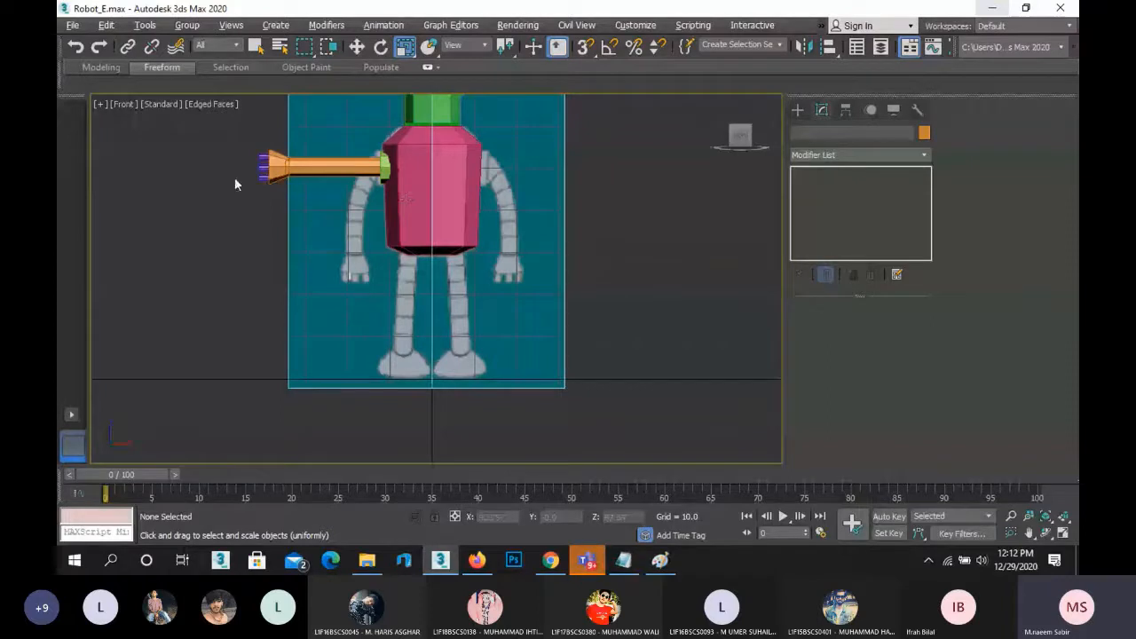
pyautogui.click(310, 170)
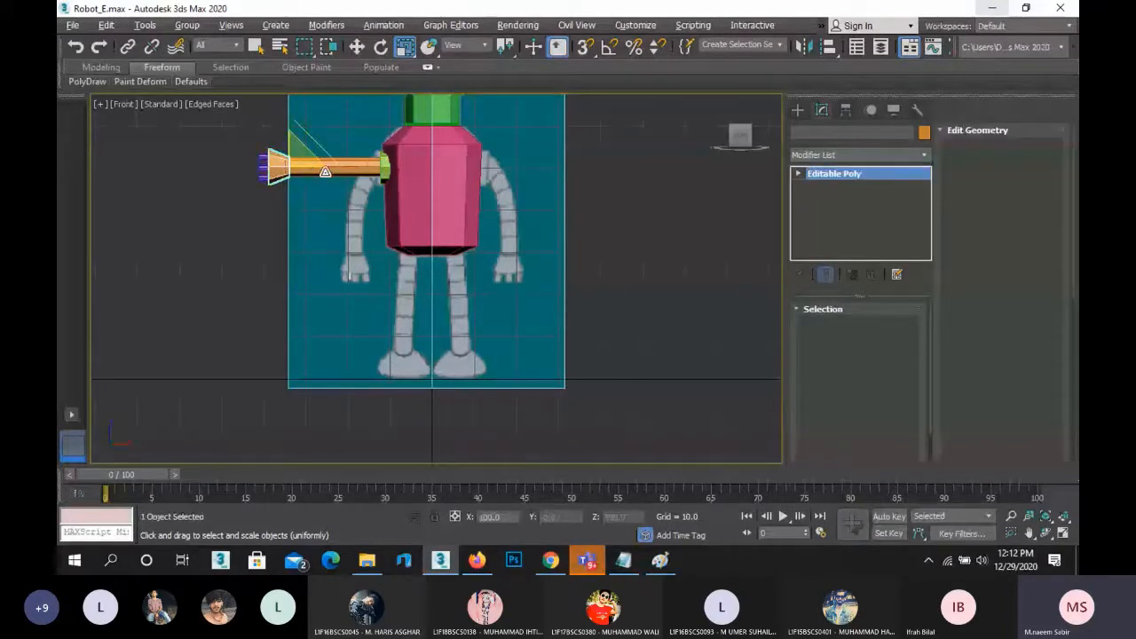
pyautogui.click(835, 173)
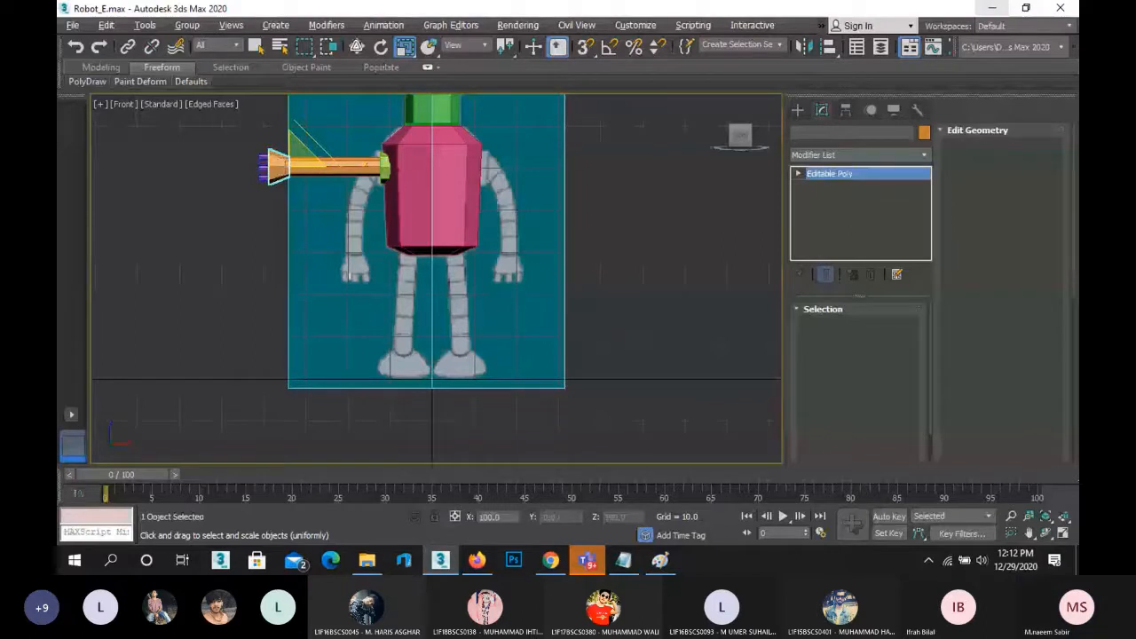
pyautogui.click(355, 46)
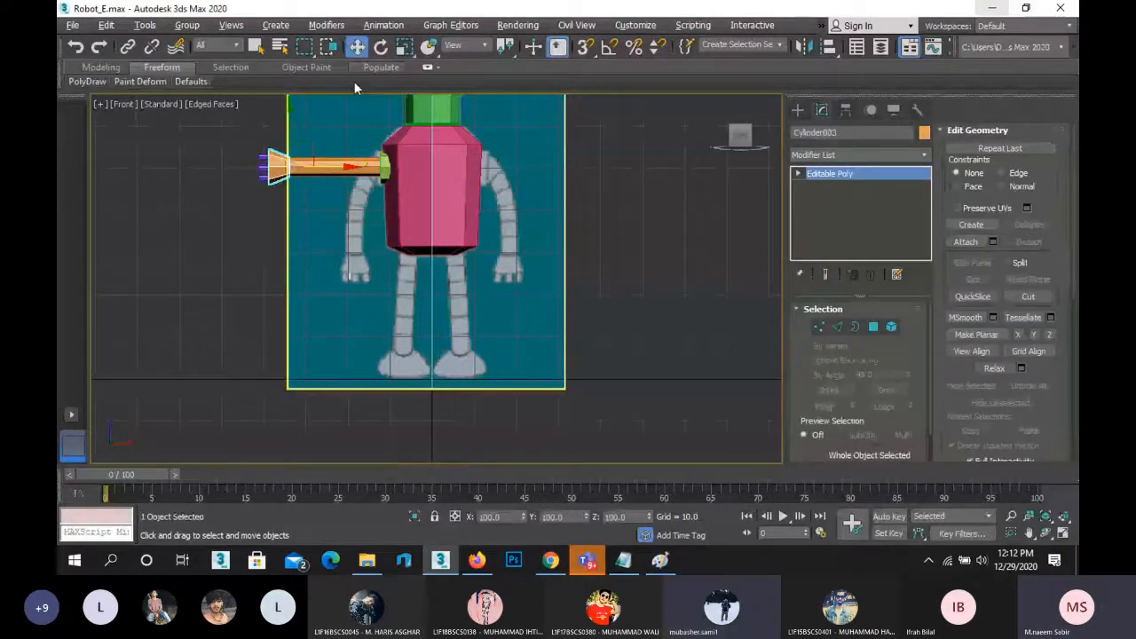
pyautogui.click(176, 225)
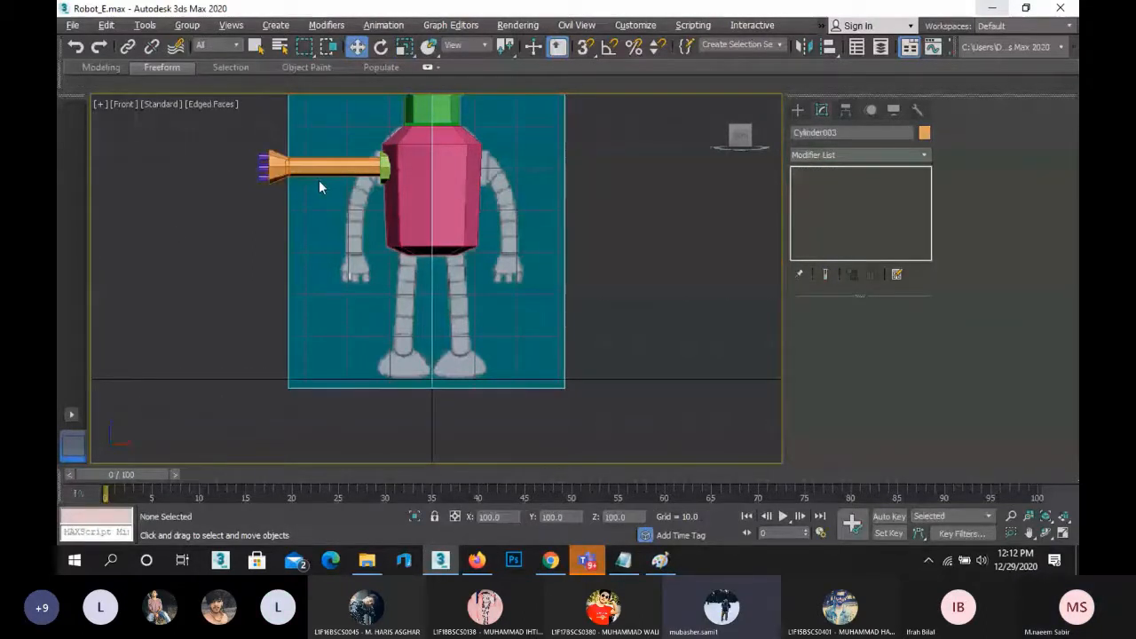
pyautogui.click(276, 168)
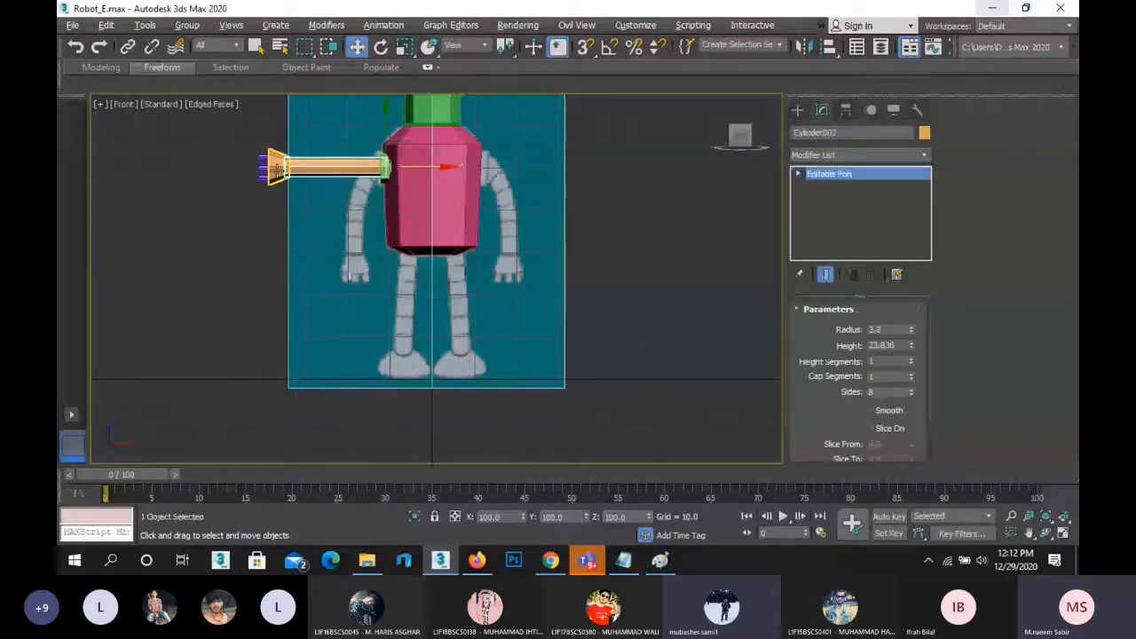
pyautogui.click(301, 239)
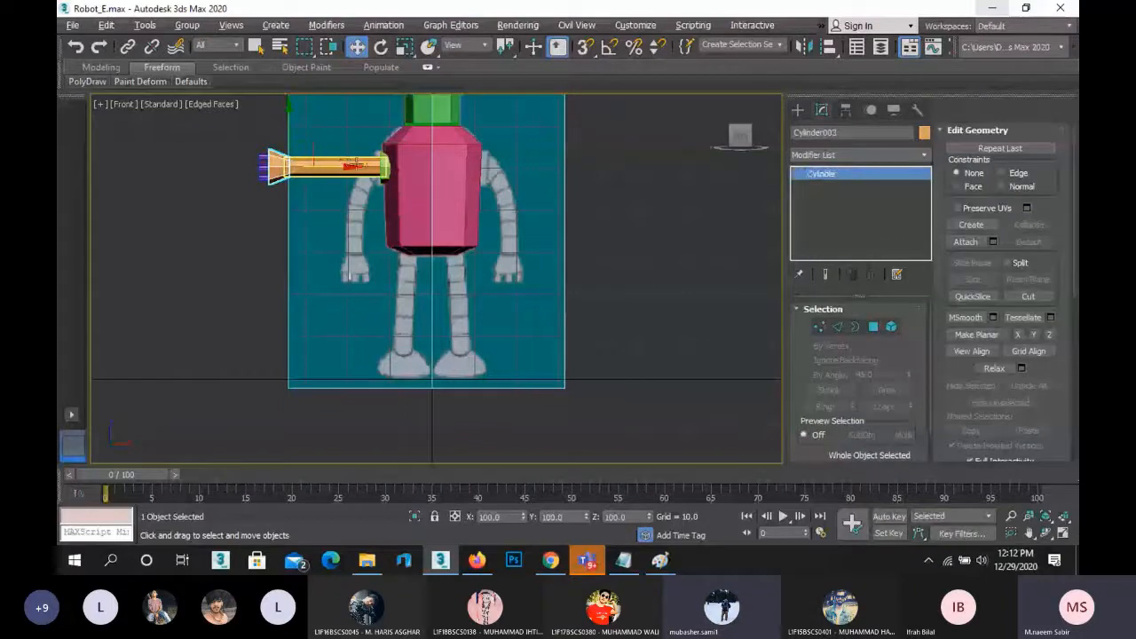
pyautogui.click(389, 172)
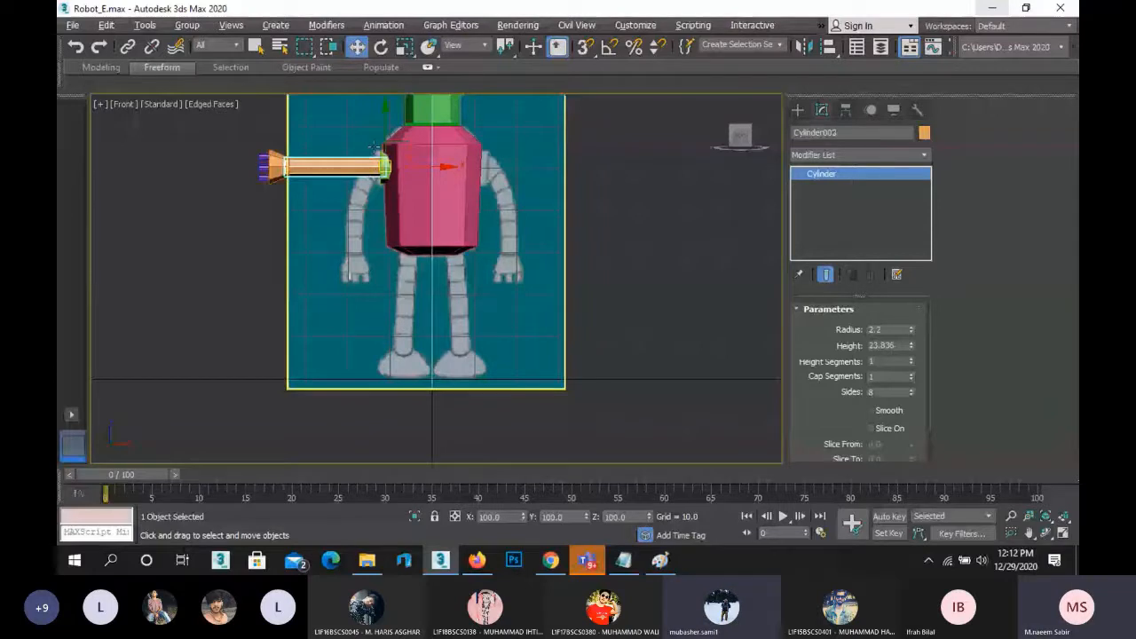
pyautogui.moveTo(376, 145)
pyautogui.keyDown('shift'); pyautogui.mouseDown()
pyautogui.moveTo(355, 251)
pyautogui.moveTo(356, 241)
pyautogui.mouseUp(); pyautogui.keyUp('shift')
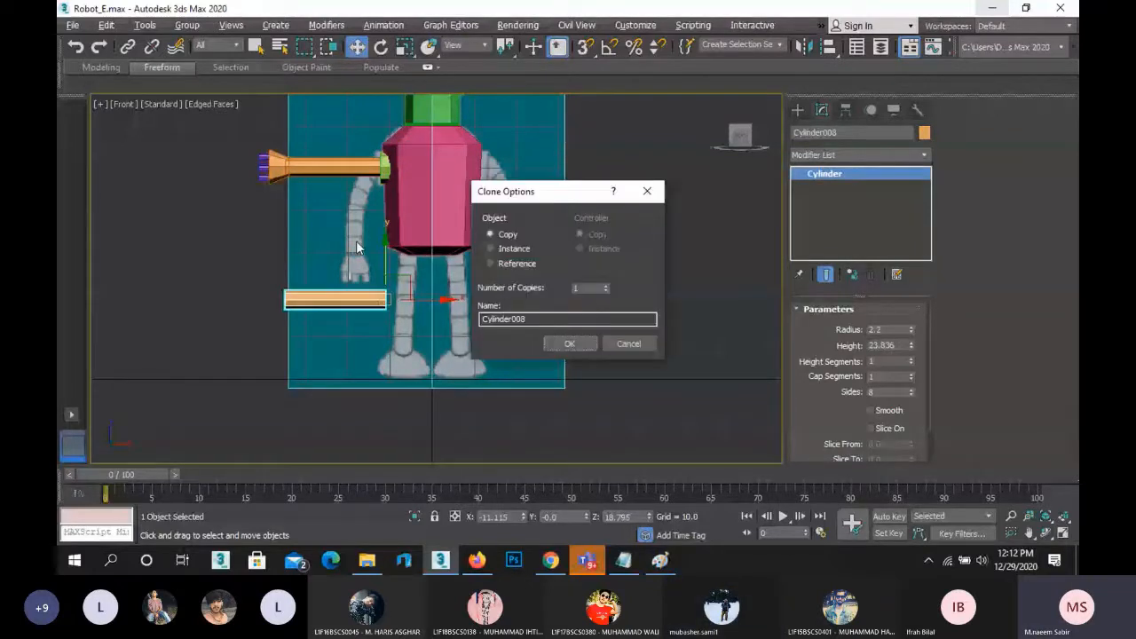
pyautogui.press('Escape')
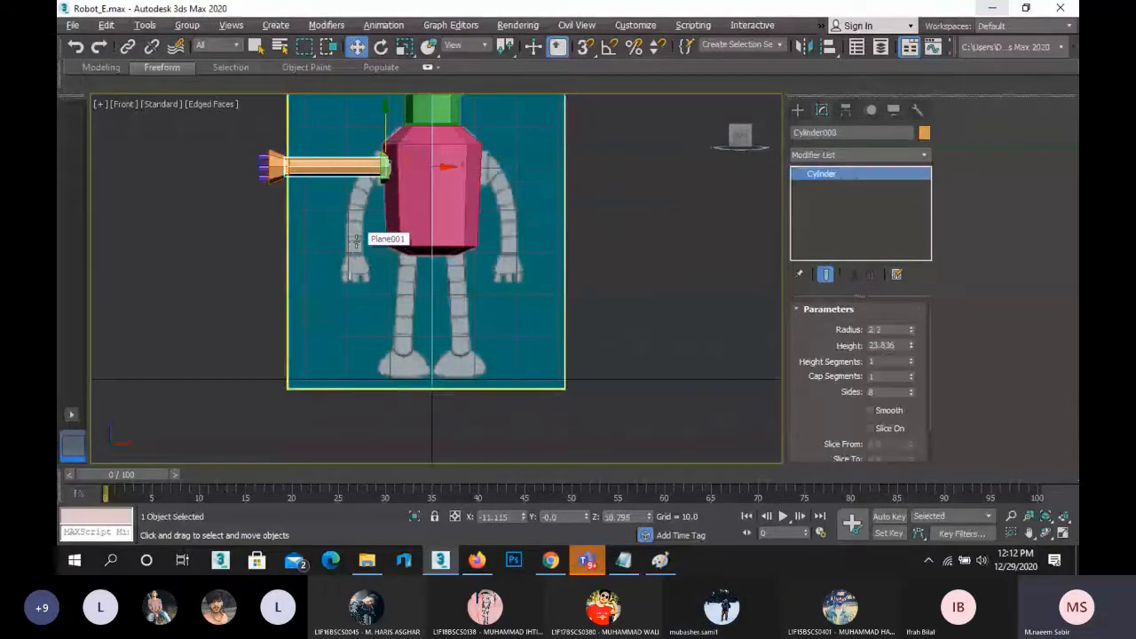
# - Try to copy the flared hand base straight down below the arm, and undo the copy
pyautogui.click(263, 169)
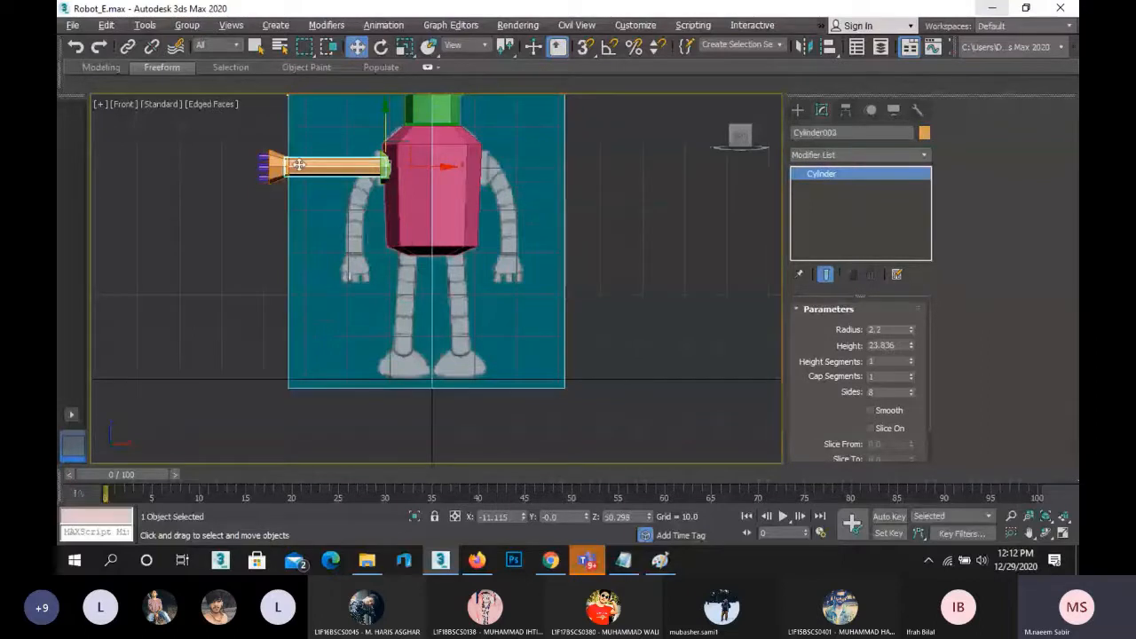
pyautogui.rightClick(275, 169)
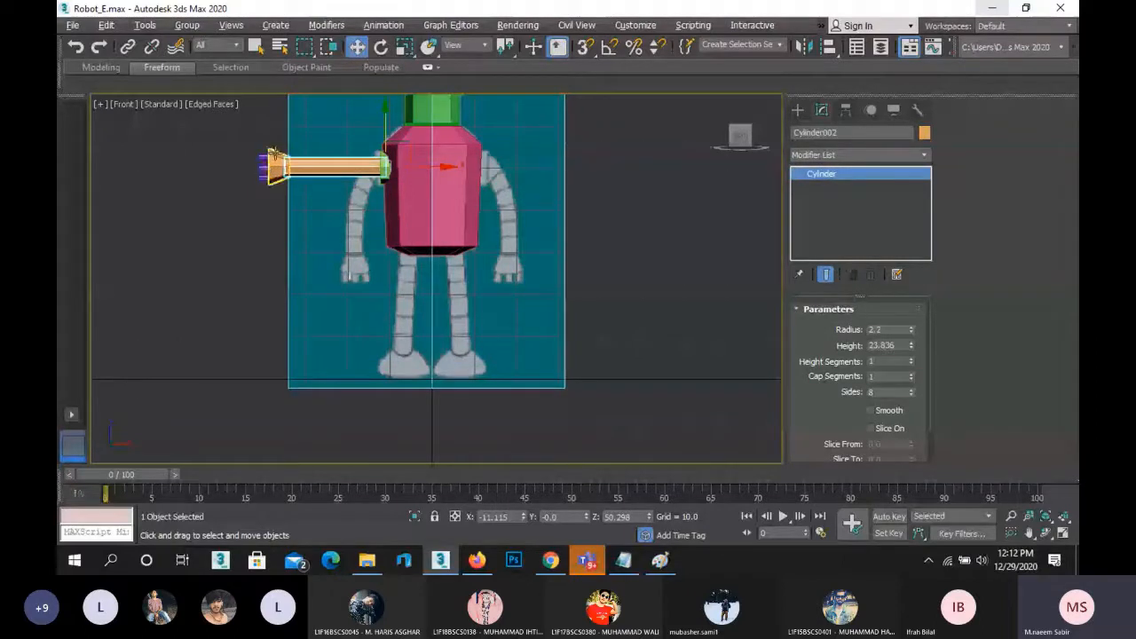
pyautogui.click(295, 282)
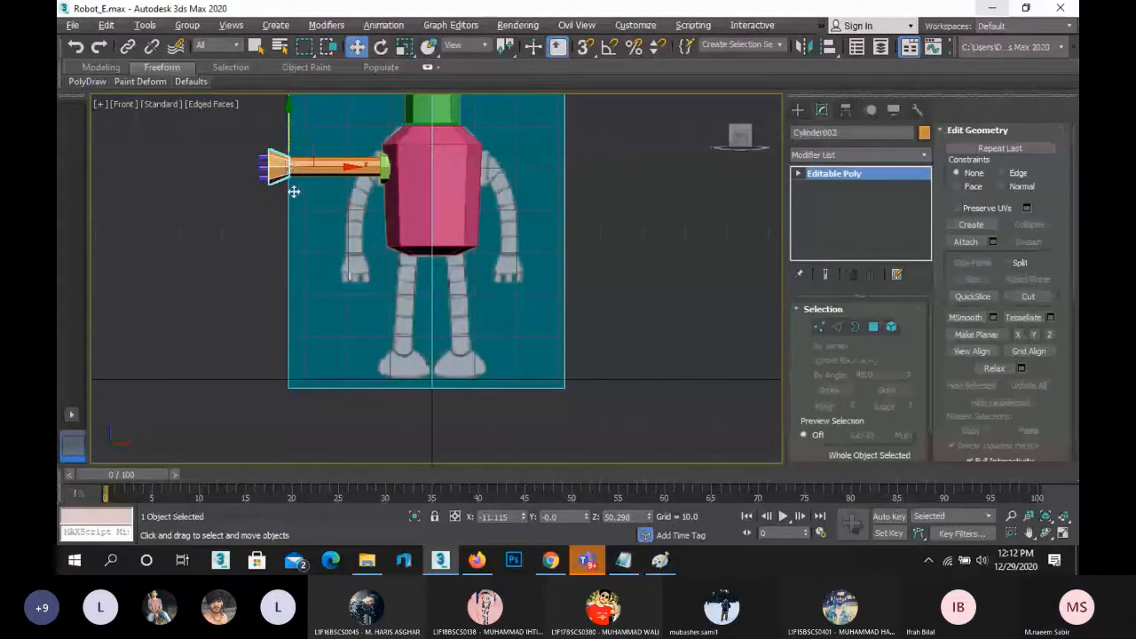
pyautogui.keyDown('shift'); pyautogui.moveTo(293, 193); pyautogui.dragTo(295, 202); pyautogui.keyUp('shift')
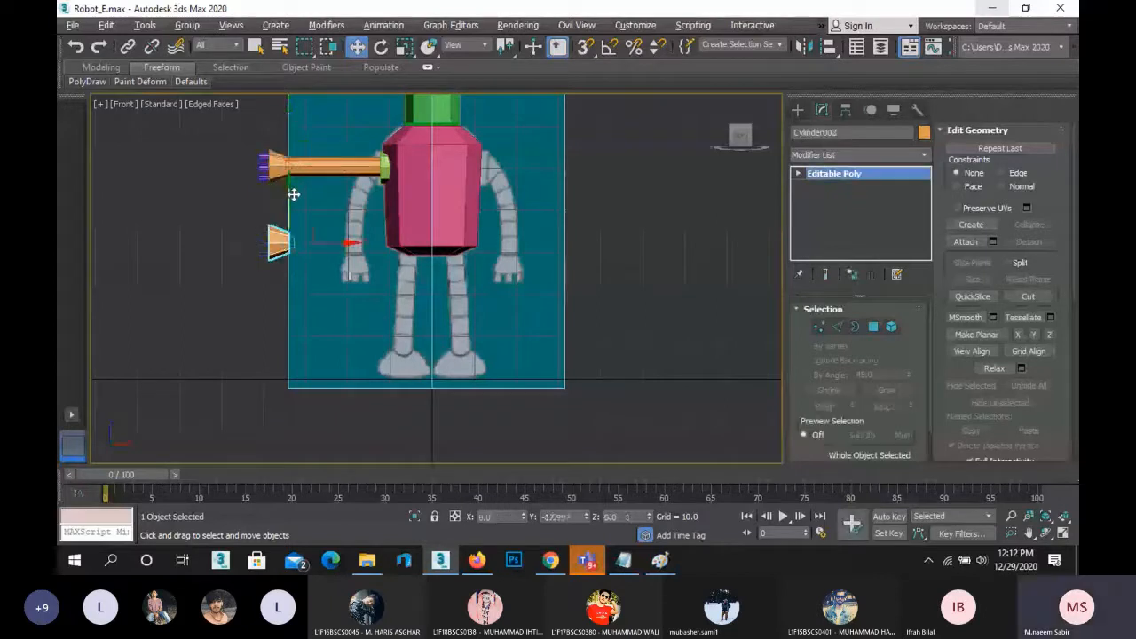
pyautogui.press('Return')
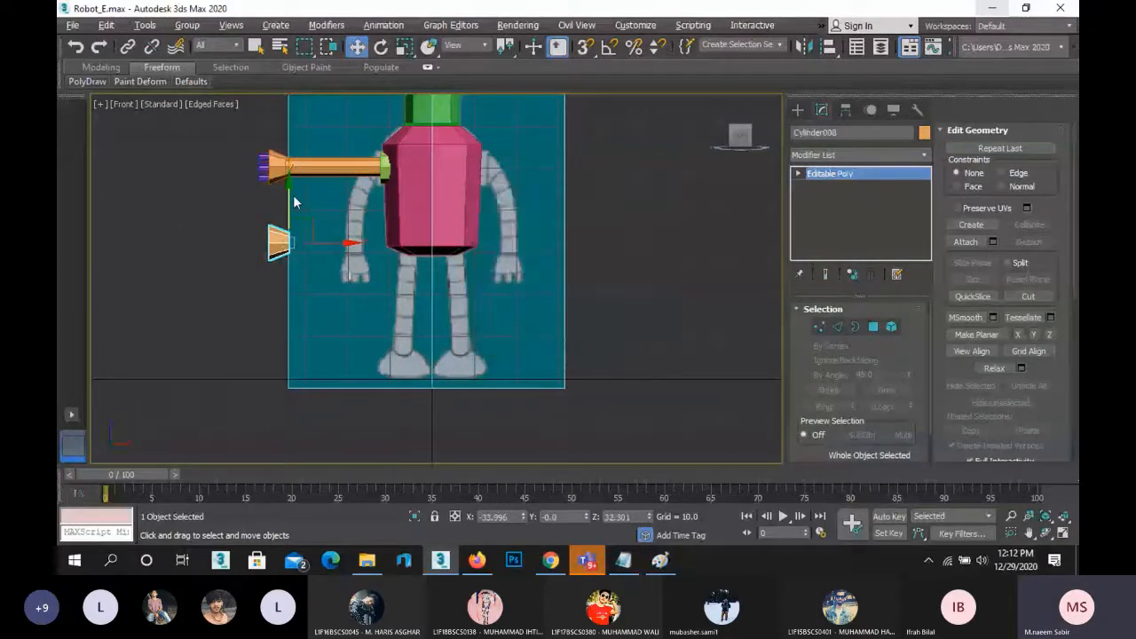
pyautogui.hotkey('ctrl', 'z')
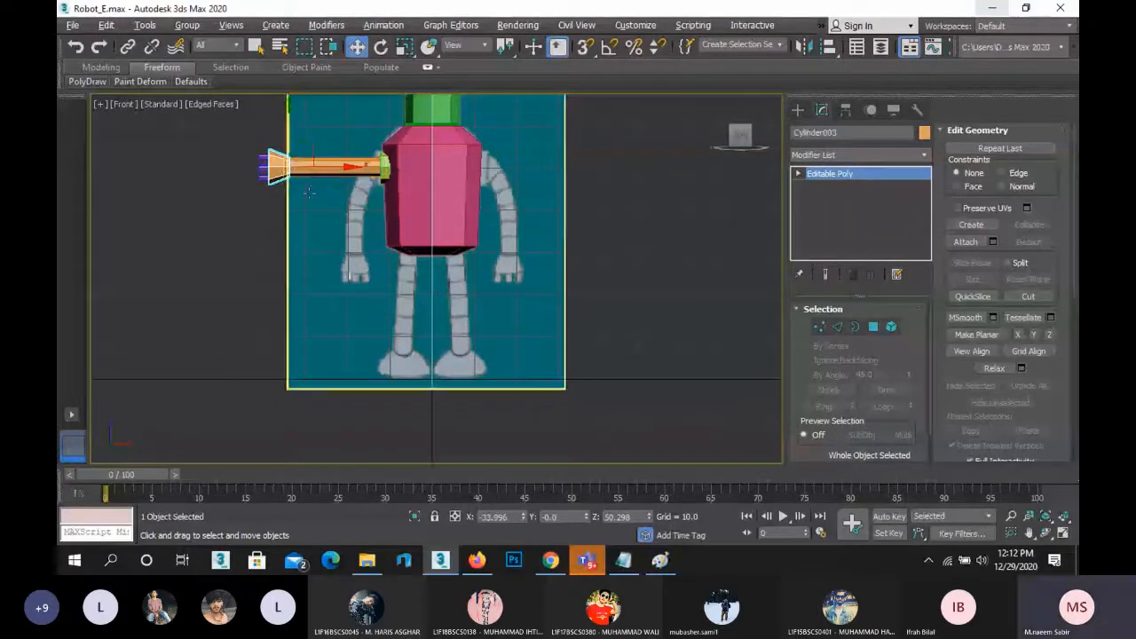
# - Select the hand base, arm cylinder and shoulder tube together and copy them straight down to the height of the reference legs
pyautogui.scroll(3, 324, 168)
pyautogui.keyDown('ctrl'); pyautogui.click(449, 159); pyautogui.keyUp('ctrl')
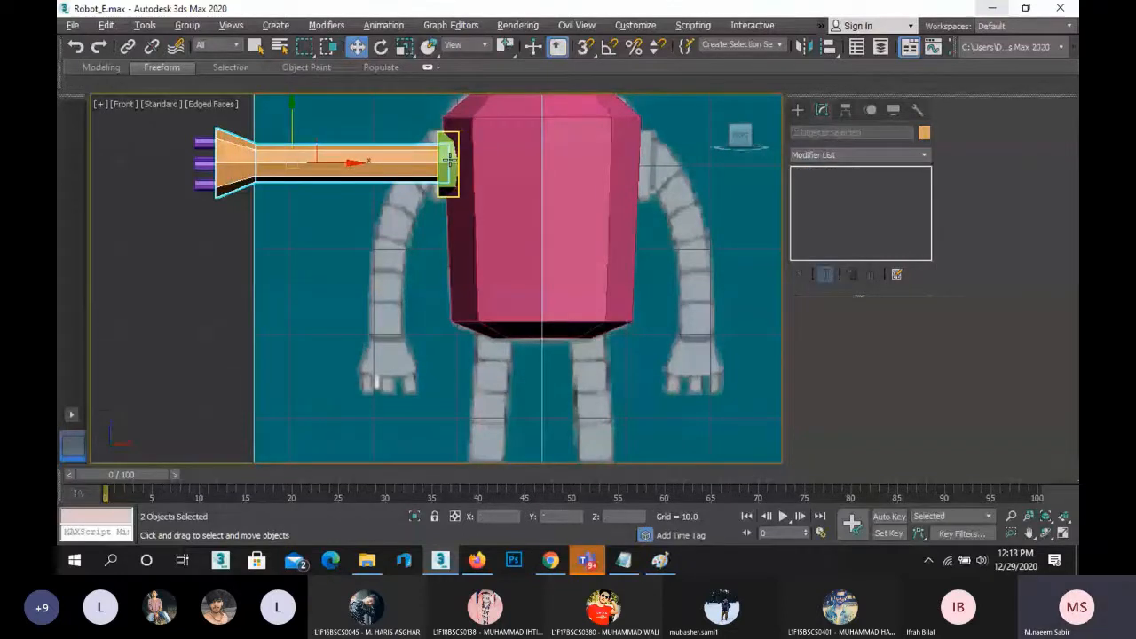
pyautogui.scroll(-3, 295, 235)
pyautogui.keyDown('ctrl'); pyautogui.click(295, 234); pyautogui.keyUp('ctrl')
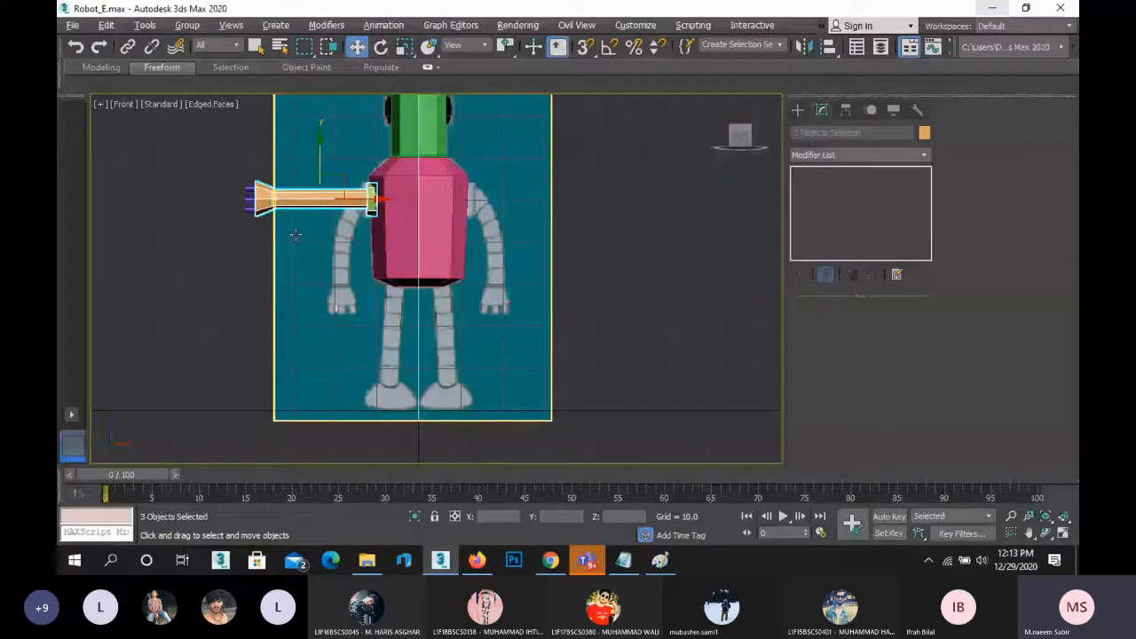
pyautogui.keyDown('shift'); pyautogui.moveTo(321, 165); pyautogui.dragTo(322, 327); pyautogui.keyUp('shift')
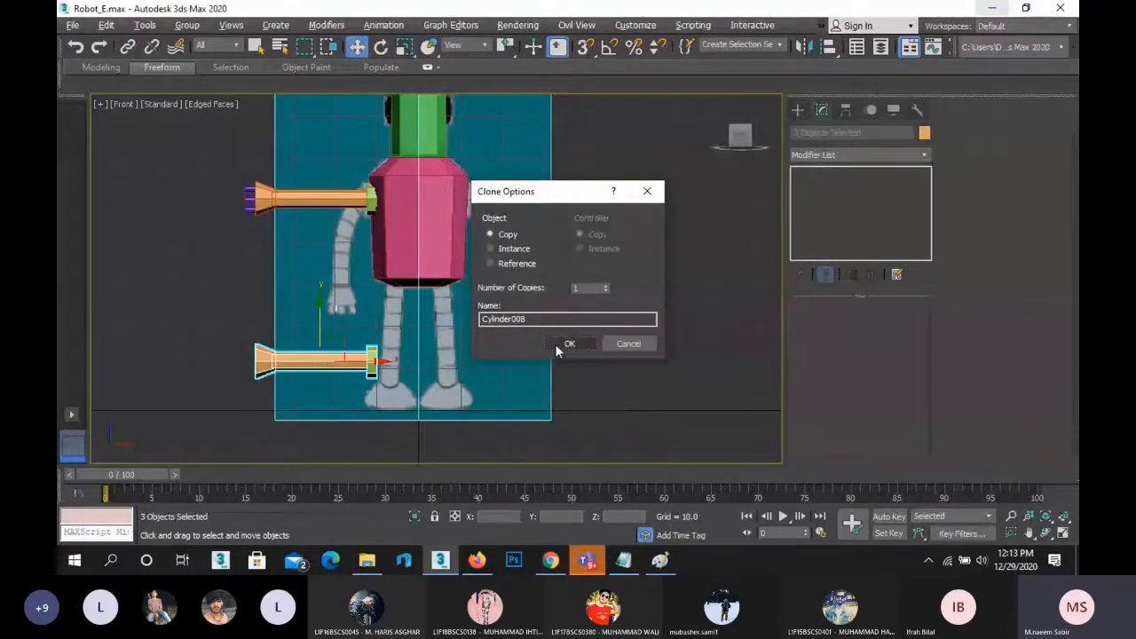
pyautogui.click(560, 348)
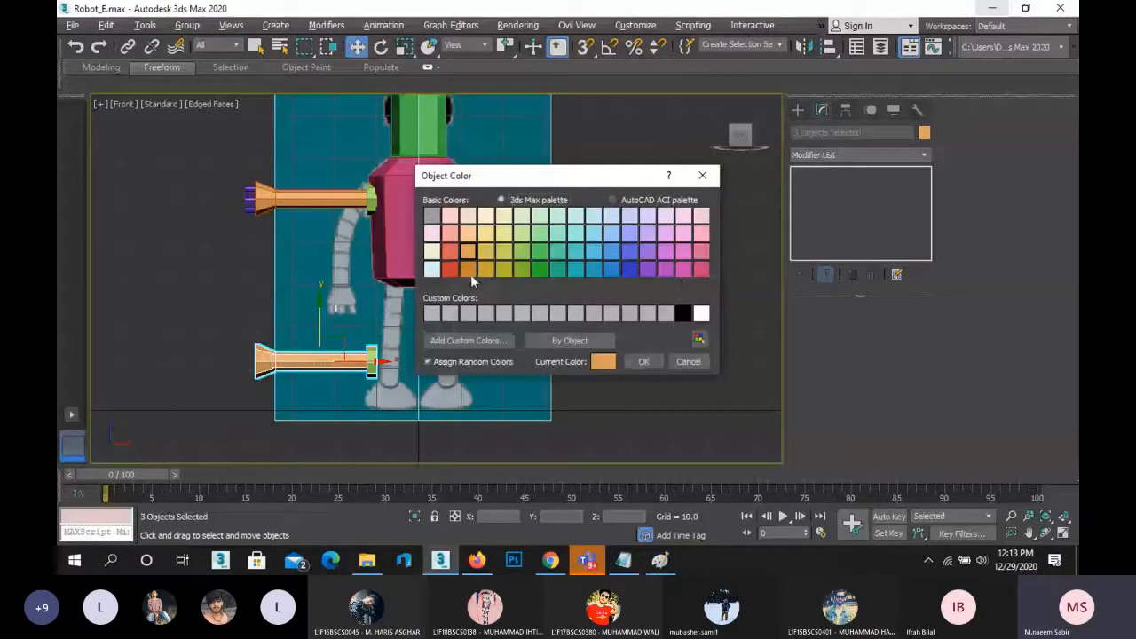
# - Change the three copied parts' object color to green and group them under the name leg
pyautogui.click(538, 270)
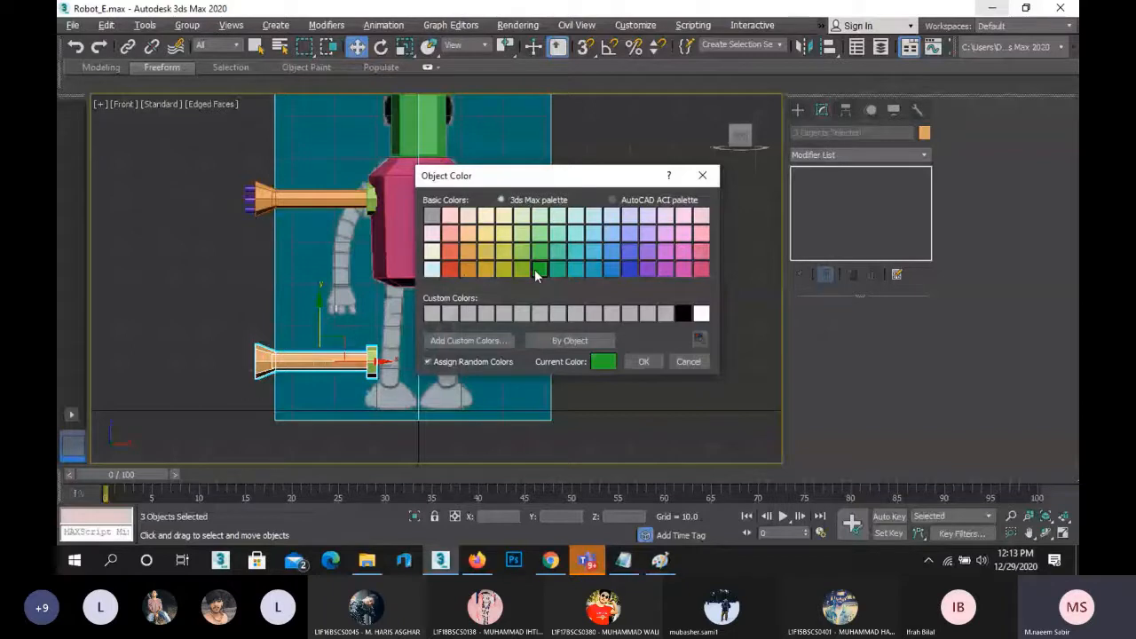
pyautogui.click(641, 361)
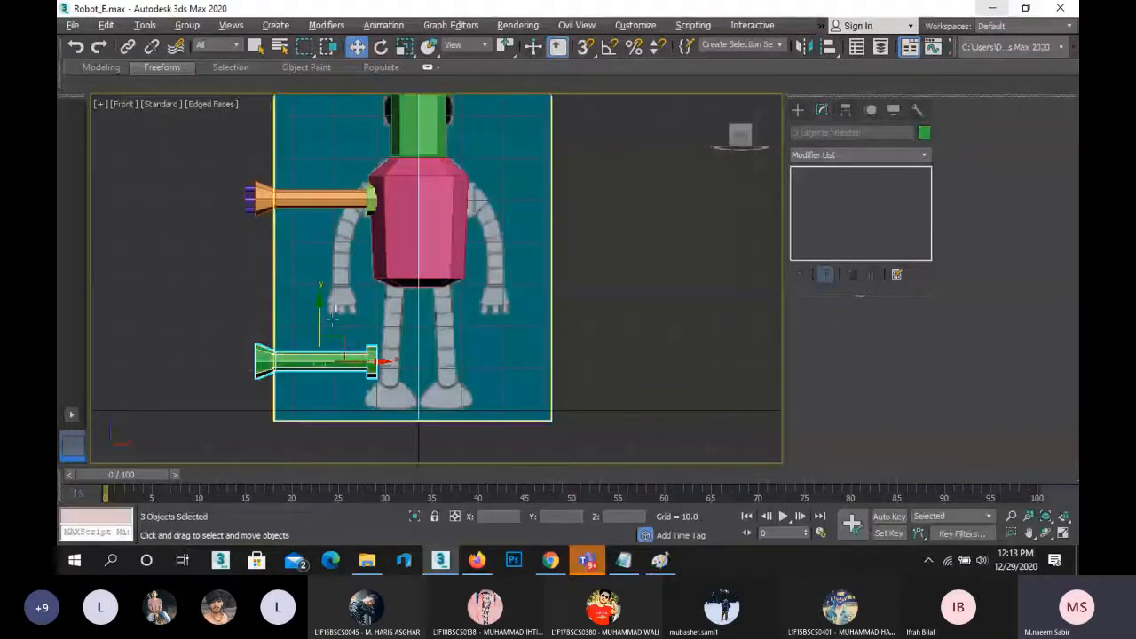
pyautogui.click(186, 25)
pyautogui.click(199, 51)
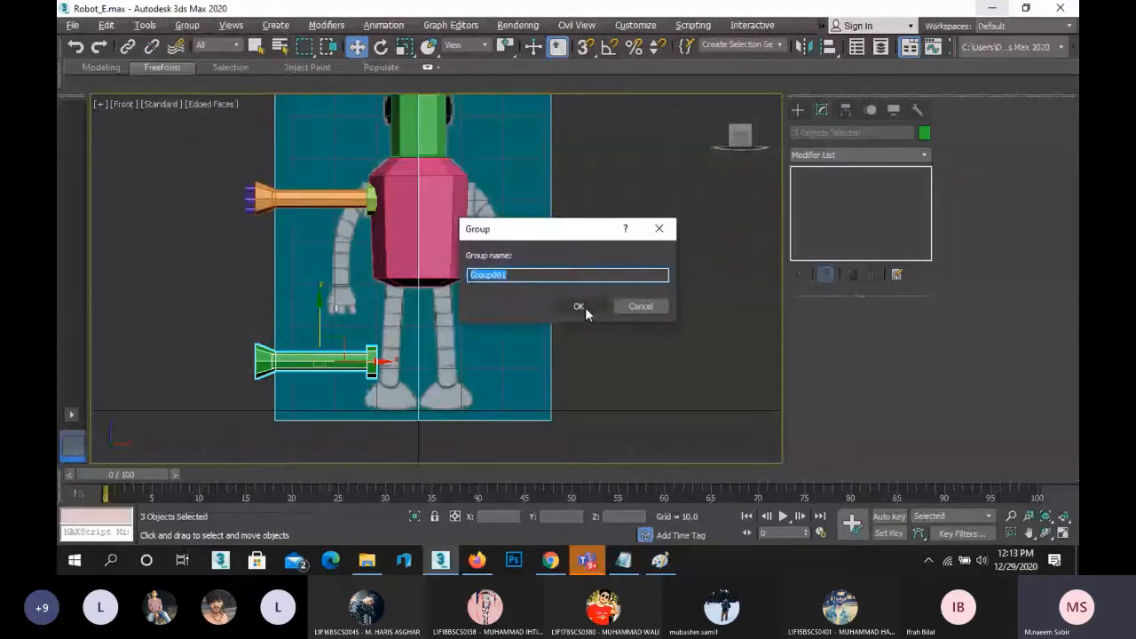
pyautogui.write('leg')
pyautogui.click(582, 306)
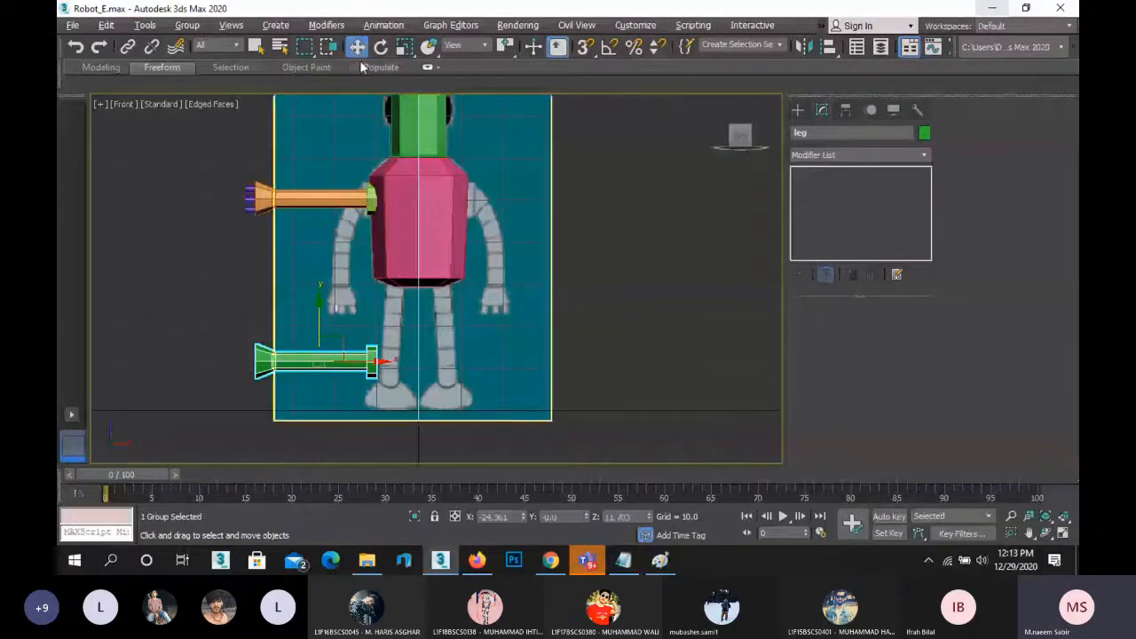
# - Rotate the leg group to -90 degrees about the world Y axis so it stands upright with the flared end down
pyautogui.click(381, 47)
pyautogui.rightClick(380, 46)
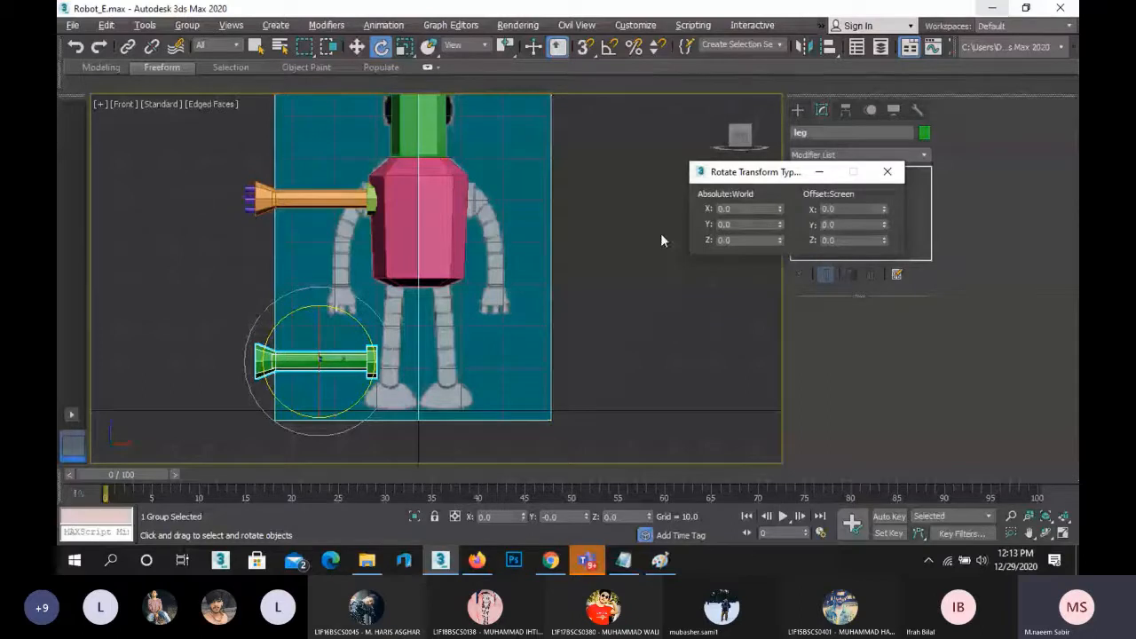
pyautogui.moveTo(358, 323); pyautogui.dragTo(260, 244)
pyautogui.moveTo(762, 225); pyautogui.dragTo(644, 202)
pyautogui.write('-90')
pyautogui.press('Return')
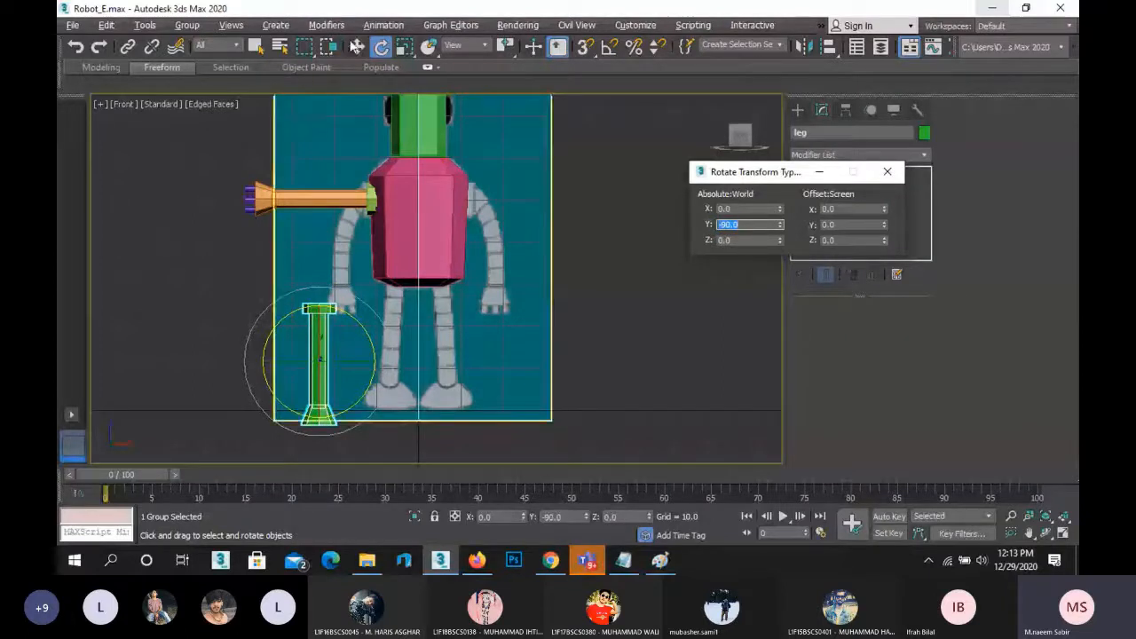
pyautogui.press('w')
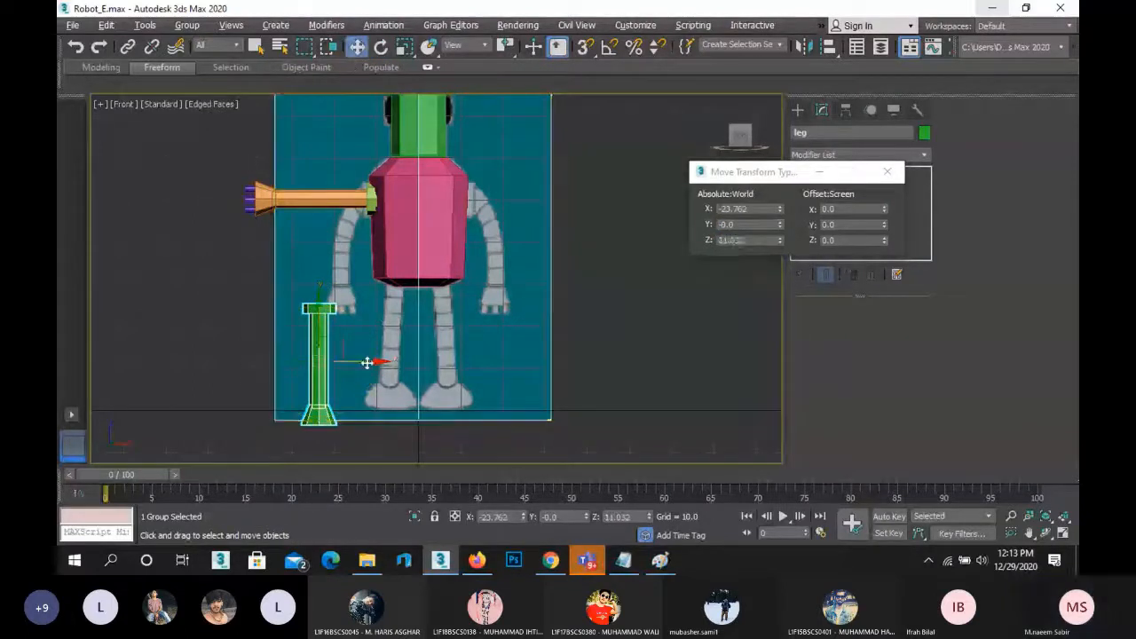
# - Position the leg group under the body in the front view, at about X -5.4 and Z 17, with its top meeting the body's underside
pyautogui.moveTo(371, 362); pyautogui.dragTo(444, 365)
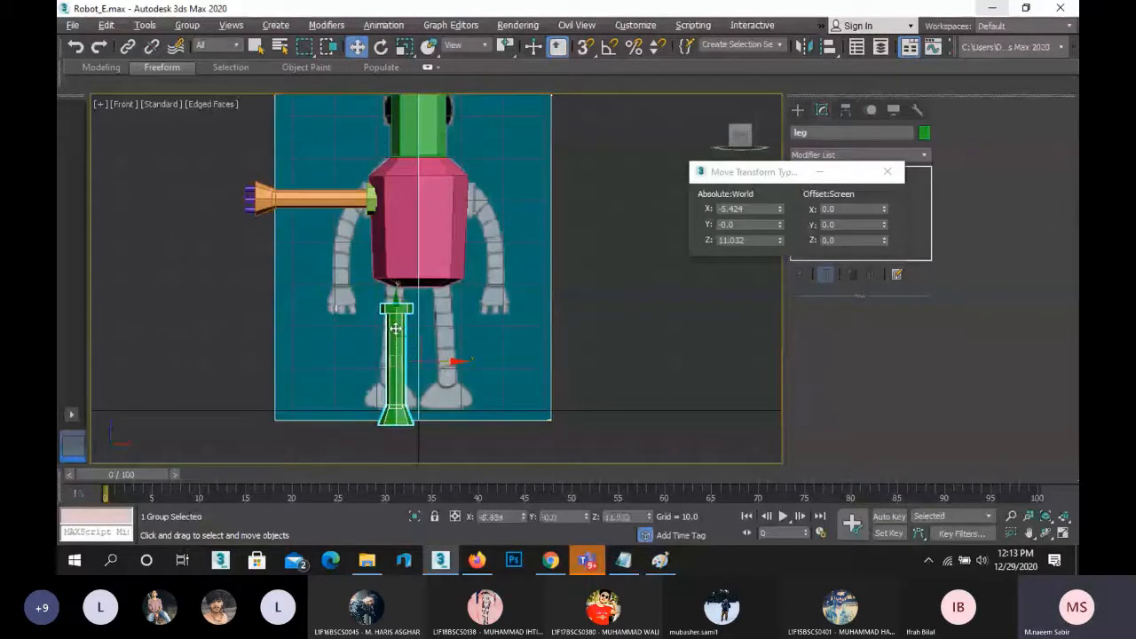
pyautogui.moveTo(397, 329); pyautogui.dragTo(396, 302)
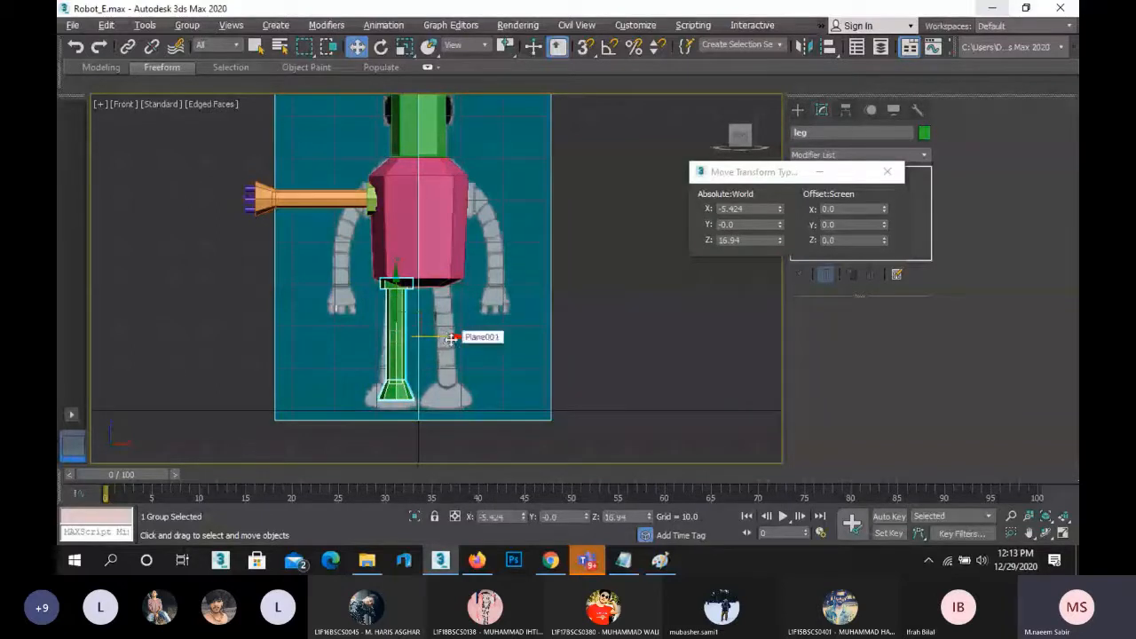
pyautogui.click(451, 339)
pyautogui.click(398, 298)
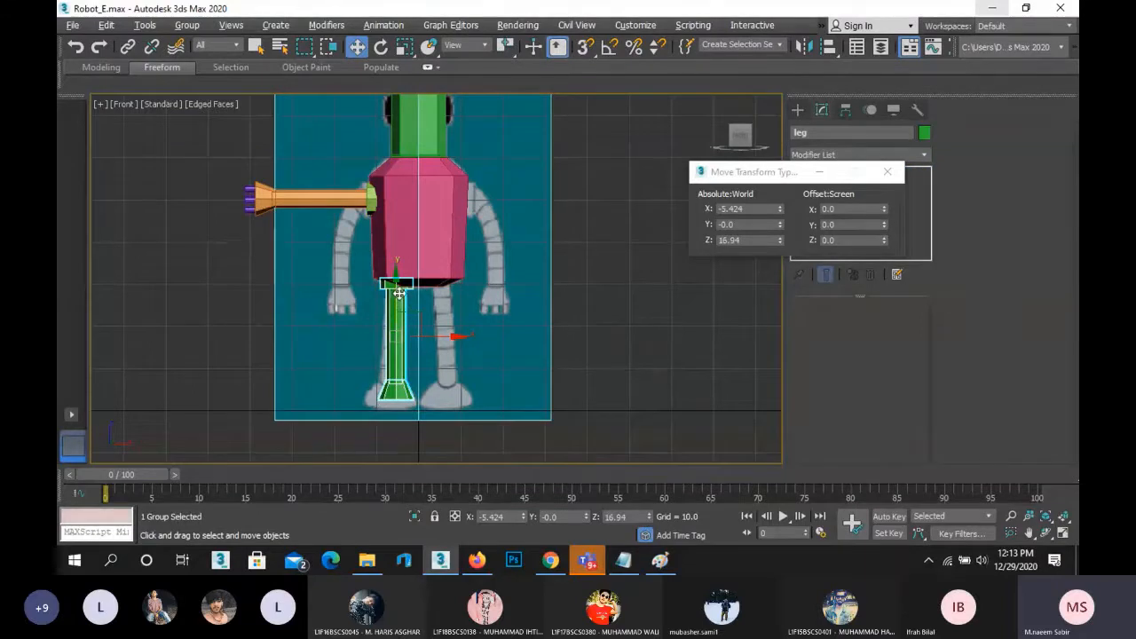
pyautogui.moveTo(400, 297); pyautogui.dragTo(402, 296)
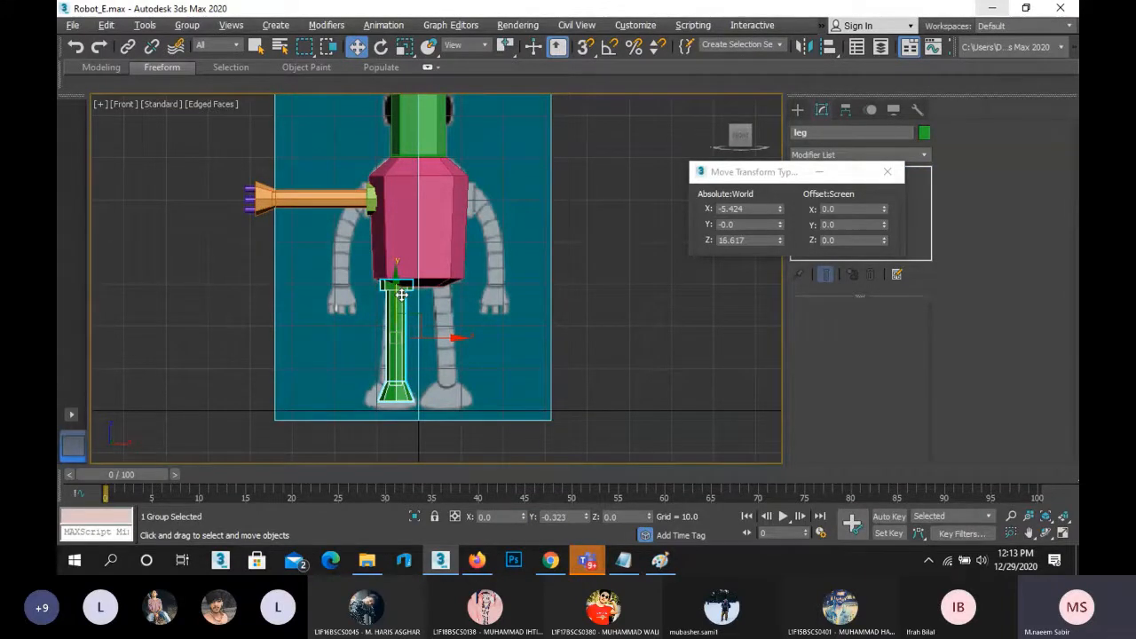
pyautogui.moveTo(401, 294); pyautogui.dragTo(401, 293)
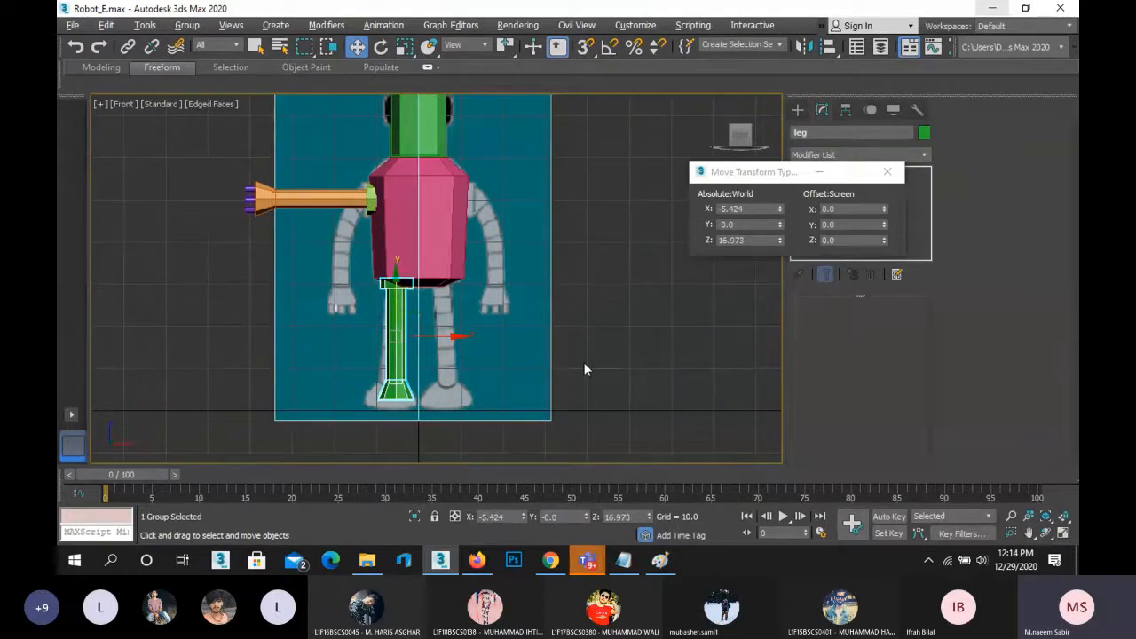
# - In the left view, try the leg group off to one side along world Y and return it under the body's center
pyautogui.press('l')
pyautogui.scroll(-6, 402, 347)
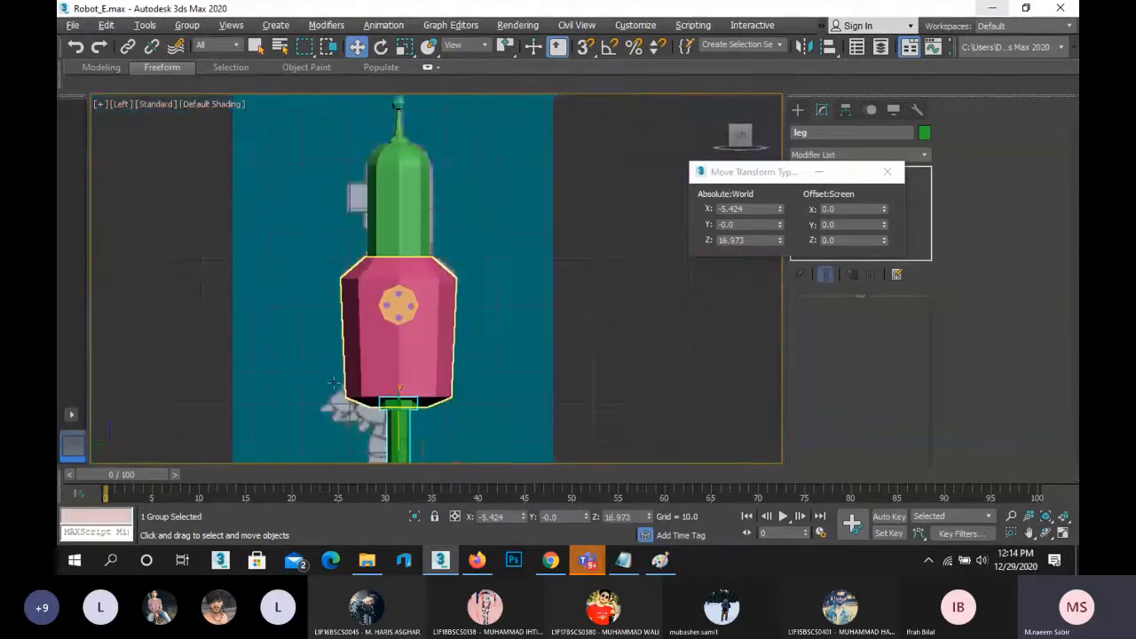
pyautogui.moveTo(319, 355); pyautogui.dragTo(349, 236, button='middle')
pyautogui.scroll(2, 446, 317)
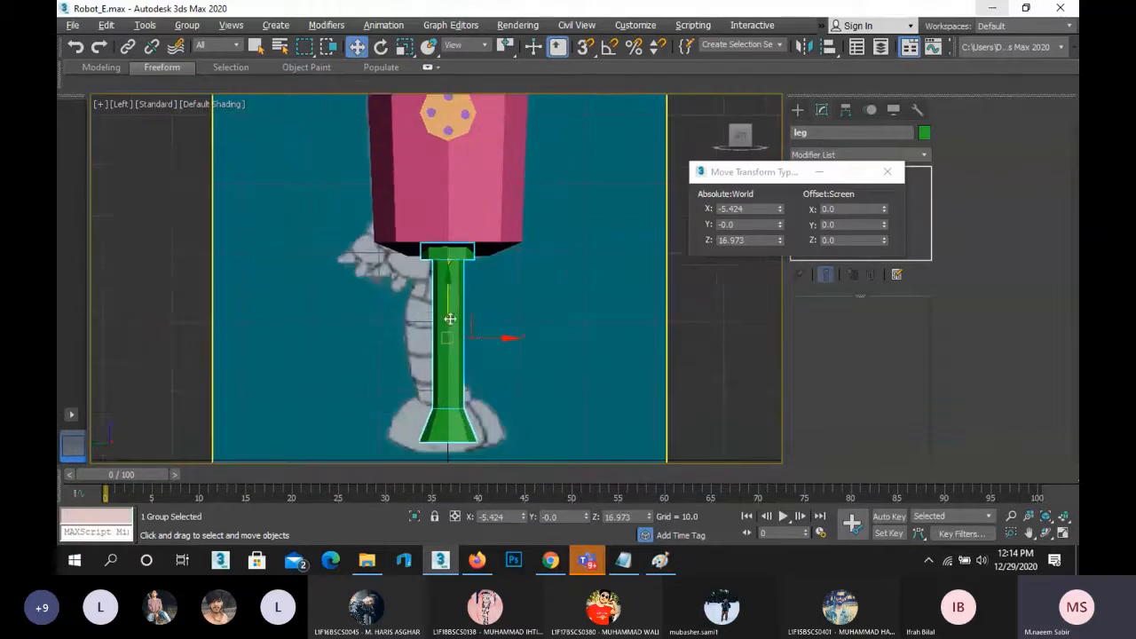
pyautogui.moveTo(490, 340); pyautogui.dragTo(555, 340)
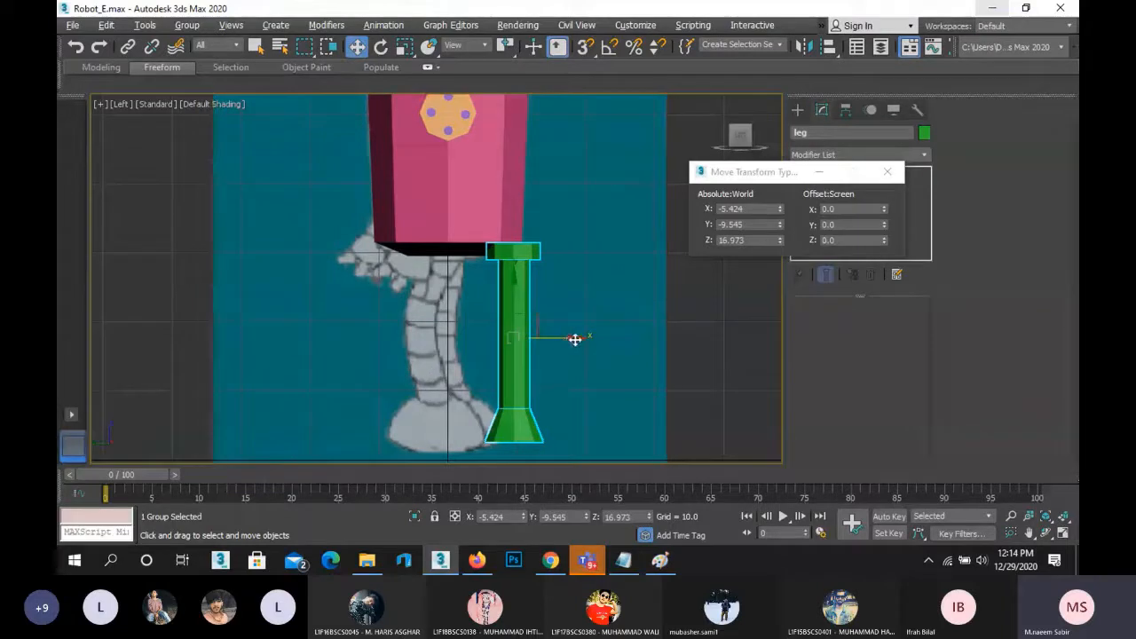
pyautogui.moveTo(575, 337); pyautogui.dragTo(509, 334)
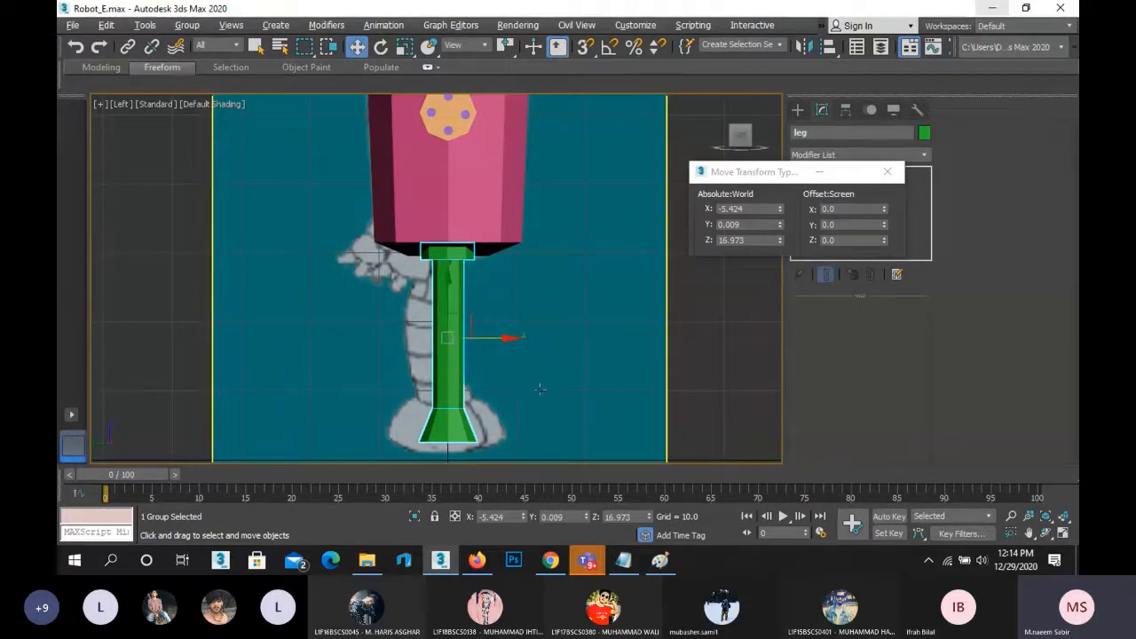
pyautogui.click(691, 413)
pyautogui.click(457, 377)
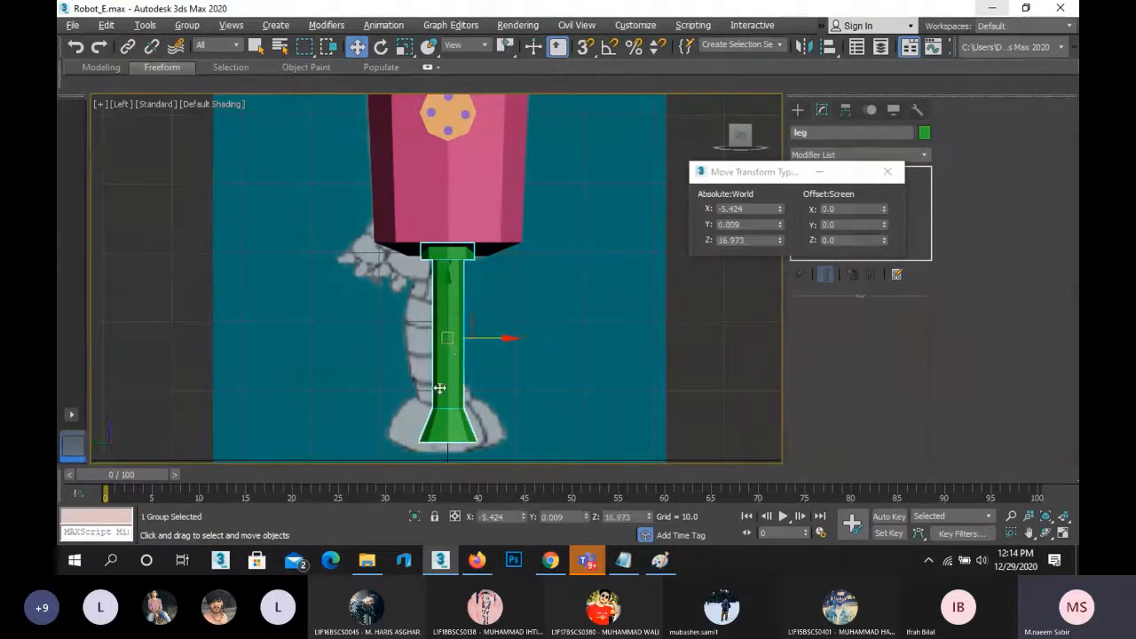
# - Ungroup the leg group into its separate tube, cylinder and flared foot, and clear the selection
pyautogui.moveTo(292, 315); pyautogui.dragTo(302, 281, button='middle')
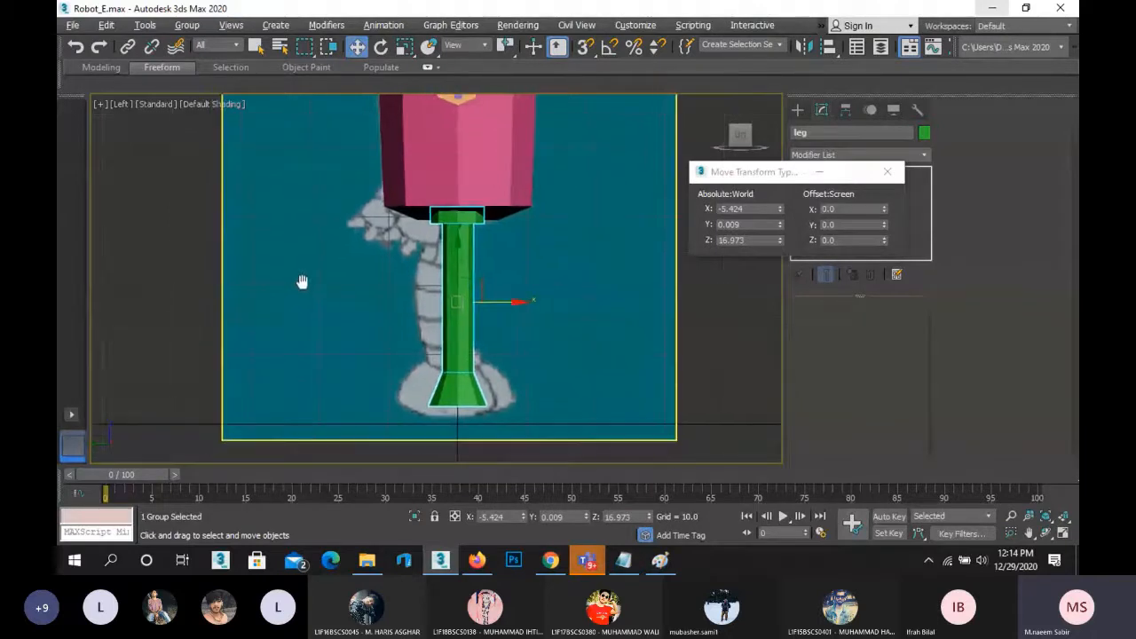
pyautogui.click(186, 25)
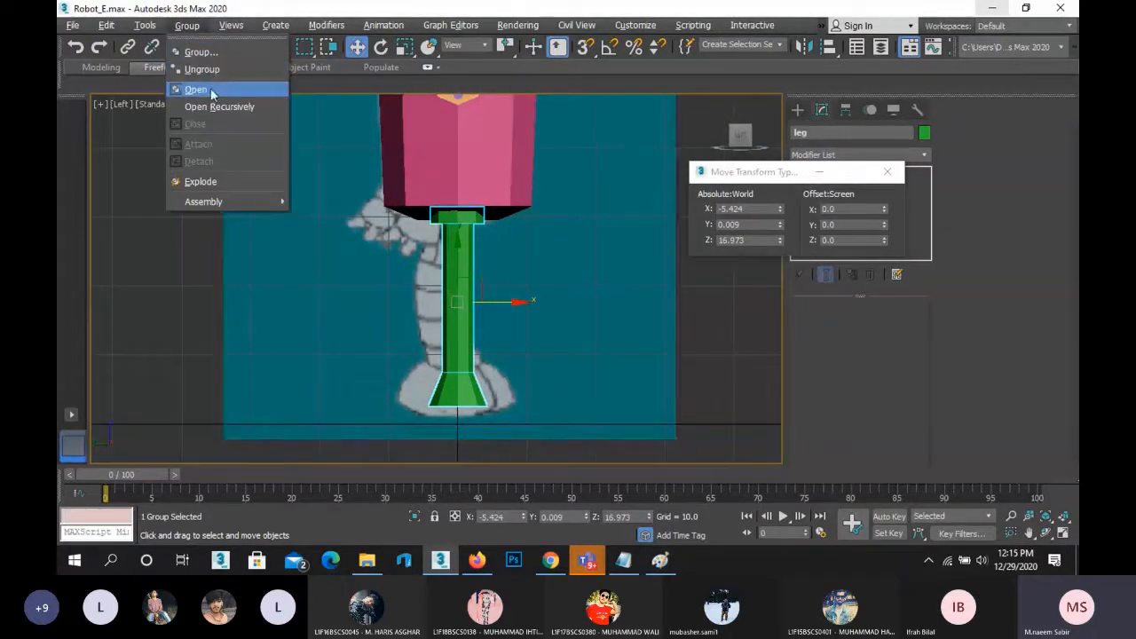
pyautogui.click(213, 91)
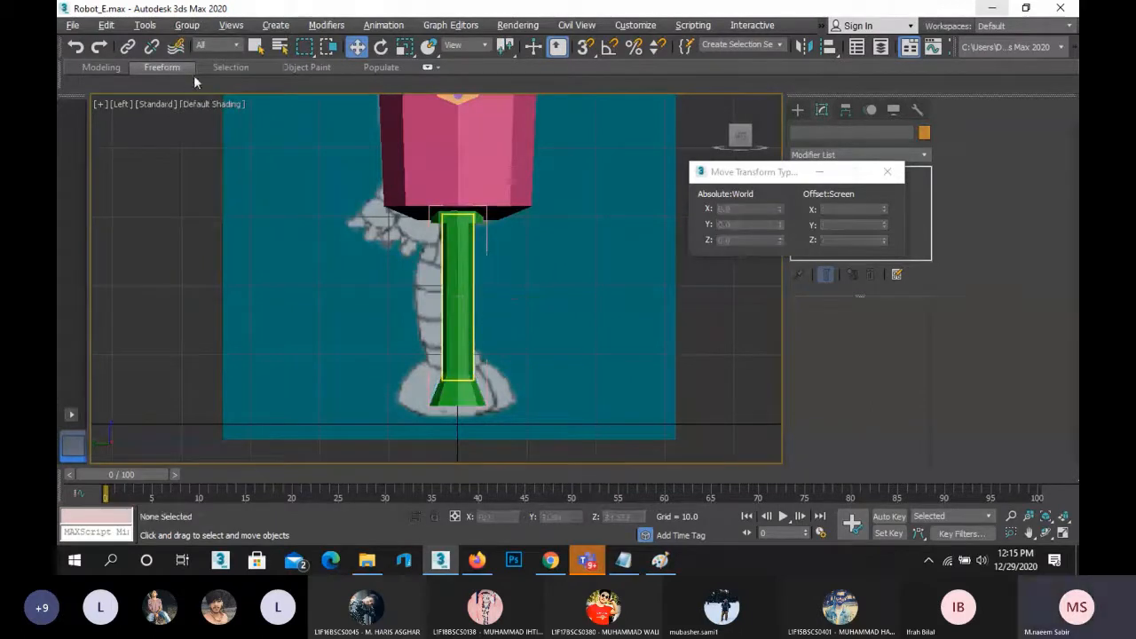
pyautogui.click(453, 271)
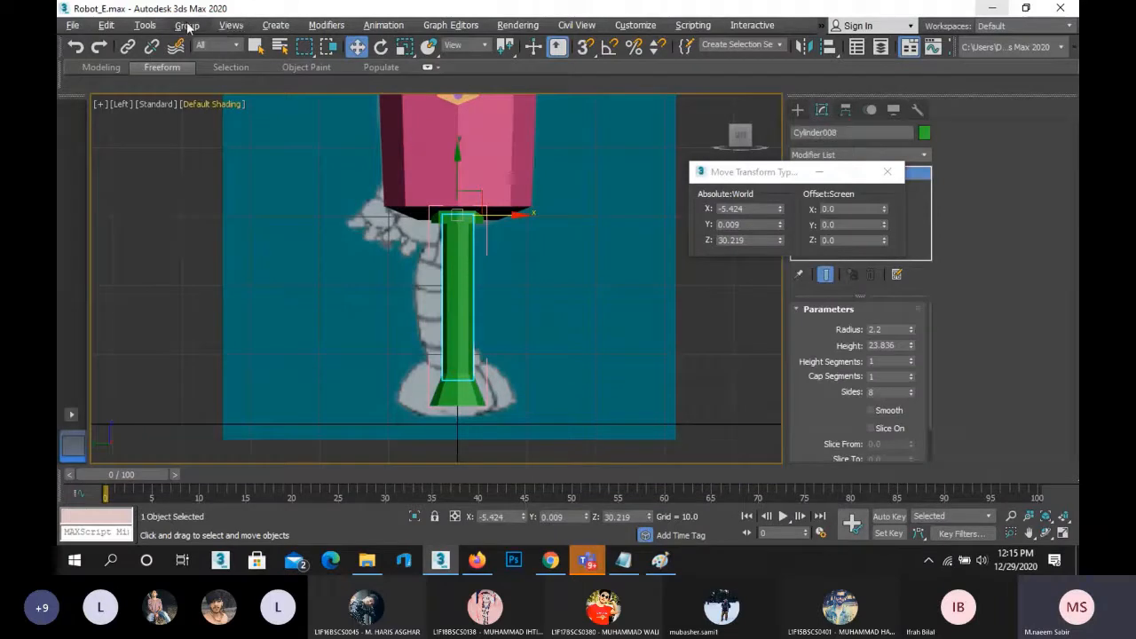
pyautogui.click(186, 25)
pyautogui.click(197, 123)
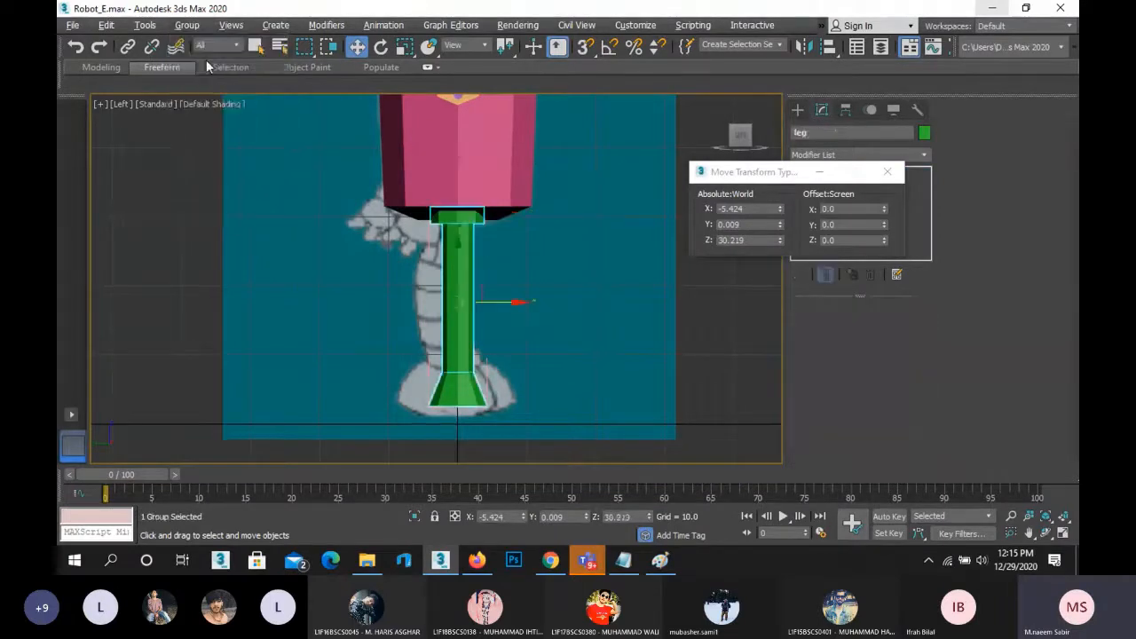
pyautogui.click(187, 25)
pyautogui.click(204, 70)
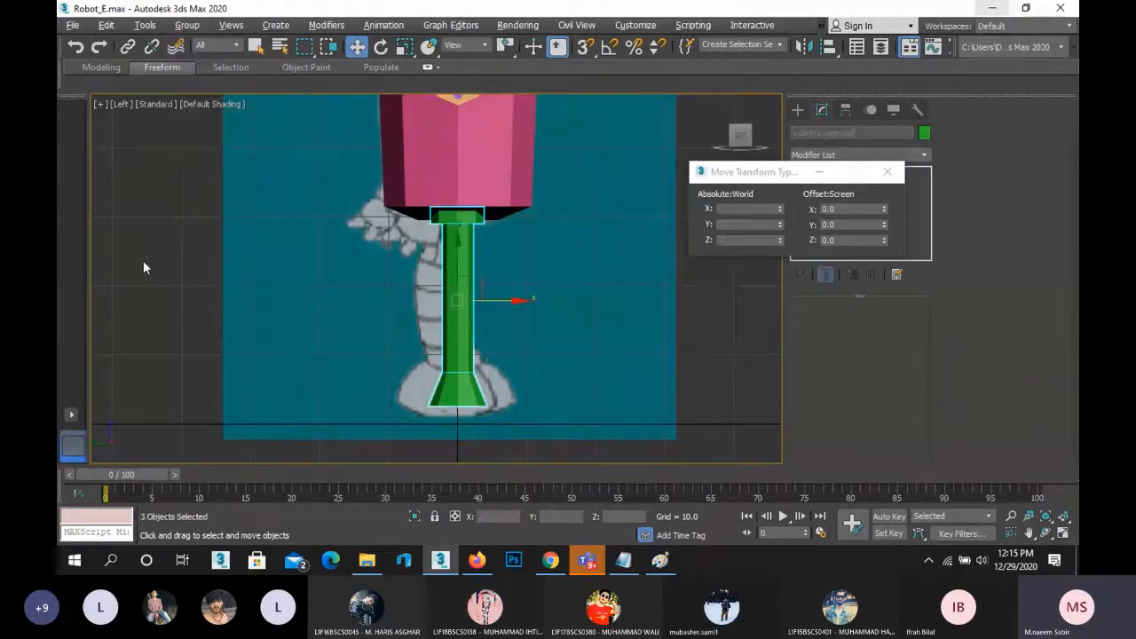
pyautogui.click(214, 295)
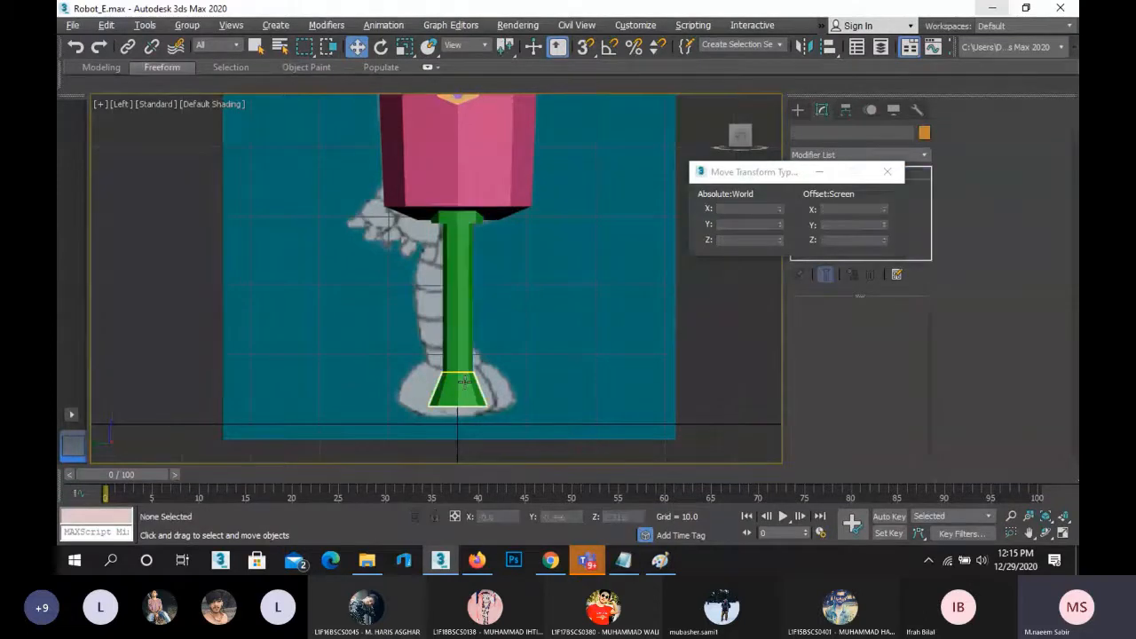
# - Lower the flared foot to the ground line and extend the leg cylinder down to it with a height of 26.836
pyautogui.click(463, 383)
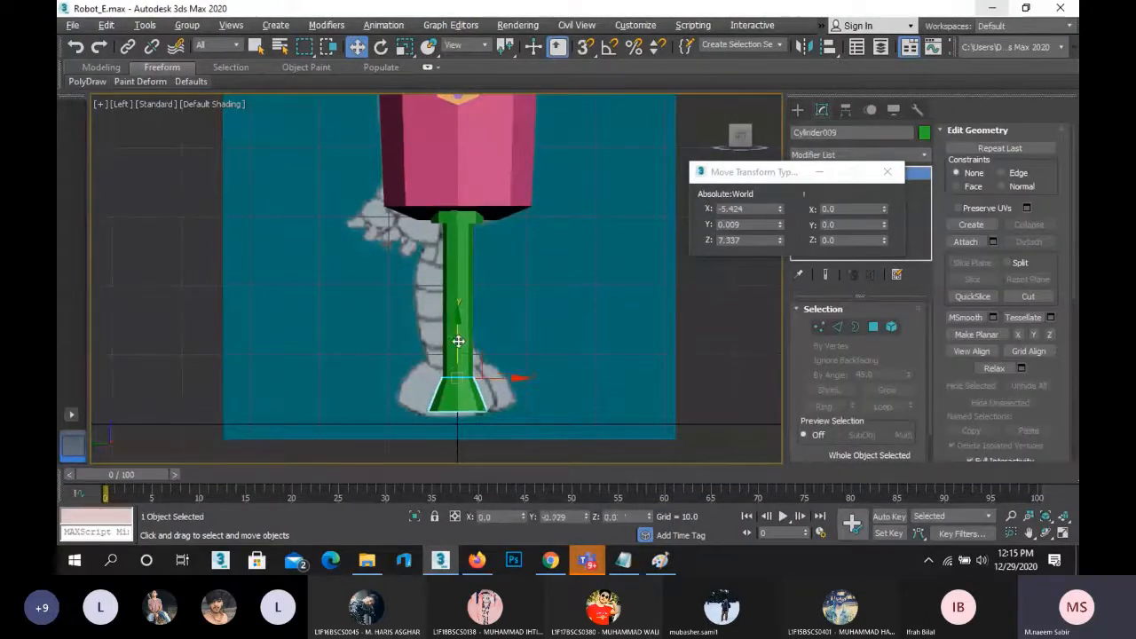
pyautogui.moveTo(463, 348); pyautogui.dragTo(467, 355)
pyautogui.click(461, 285)
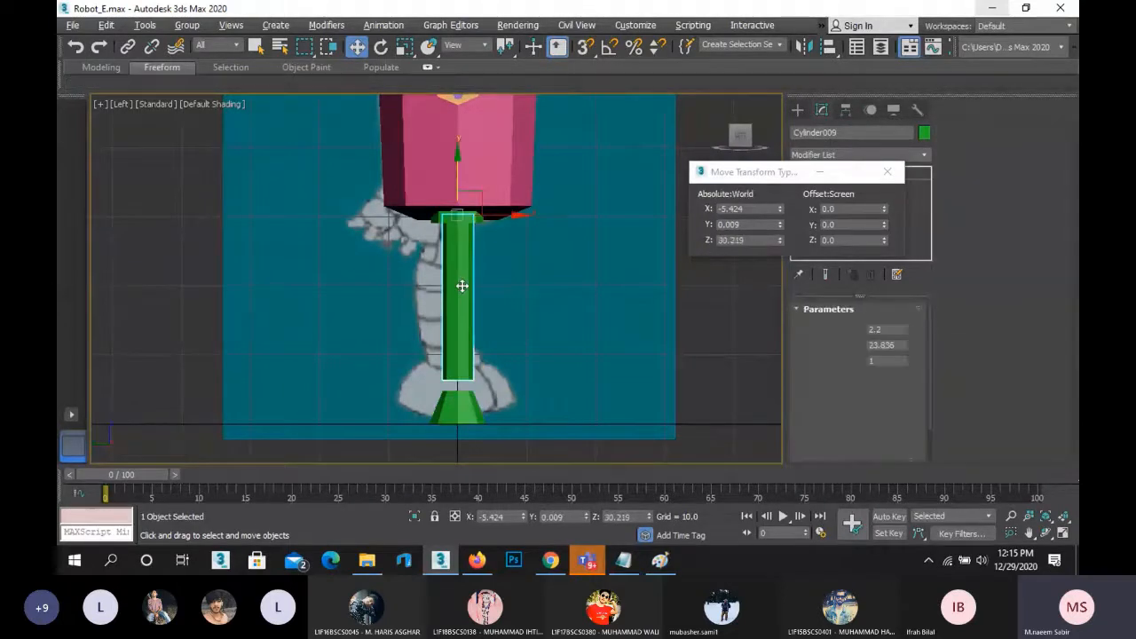
pyautogui.click(886, 171)
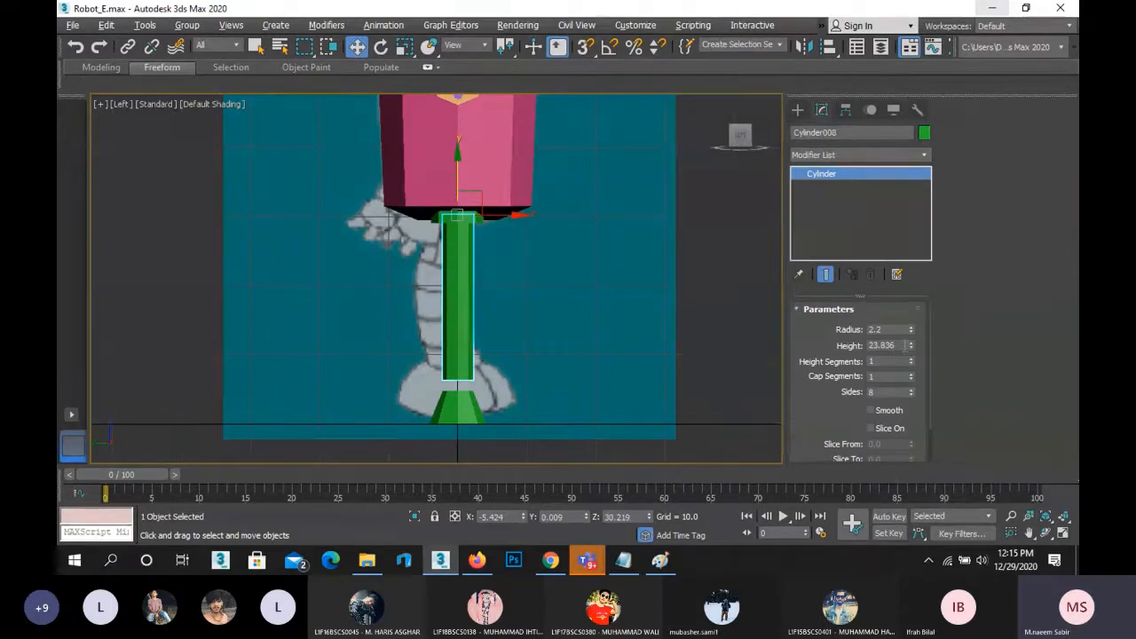
pyautogui.click(912, 343)
pyautogui.click(912, 343)
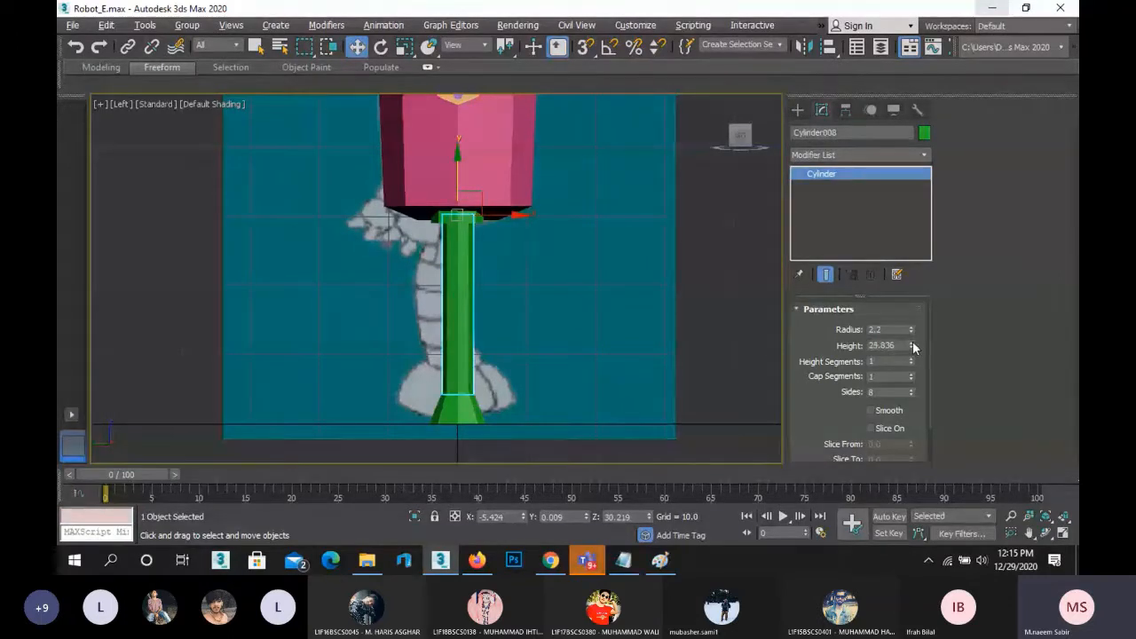
pyautogui.click(911, 342)
pyautogui.rightClick(480, 415)
pyautogui.click(532, 497)
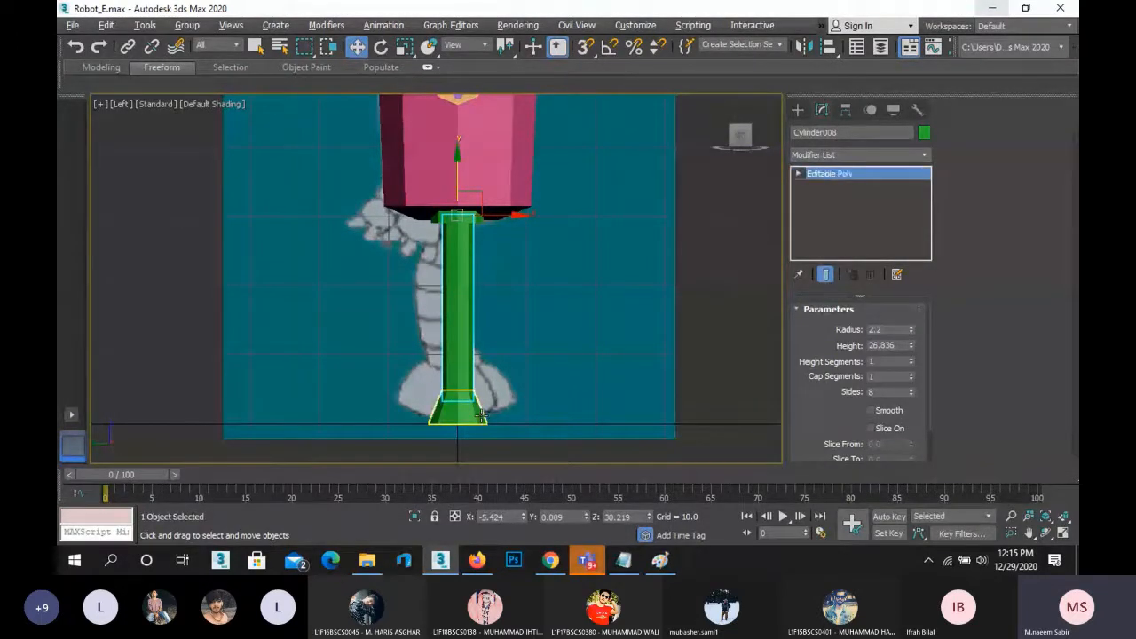
# - Scale up the bottom polygon of the flared foot to widen its base, and leave polygon editing
pyautogui.click(480, 416)
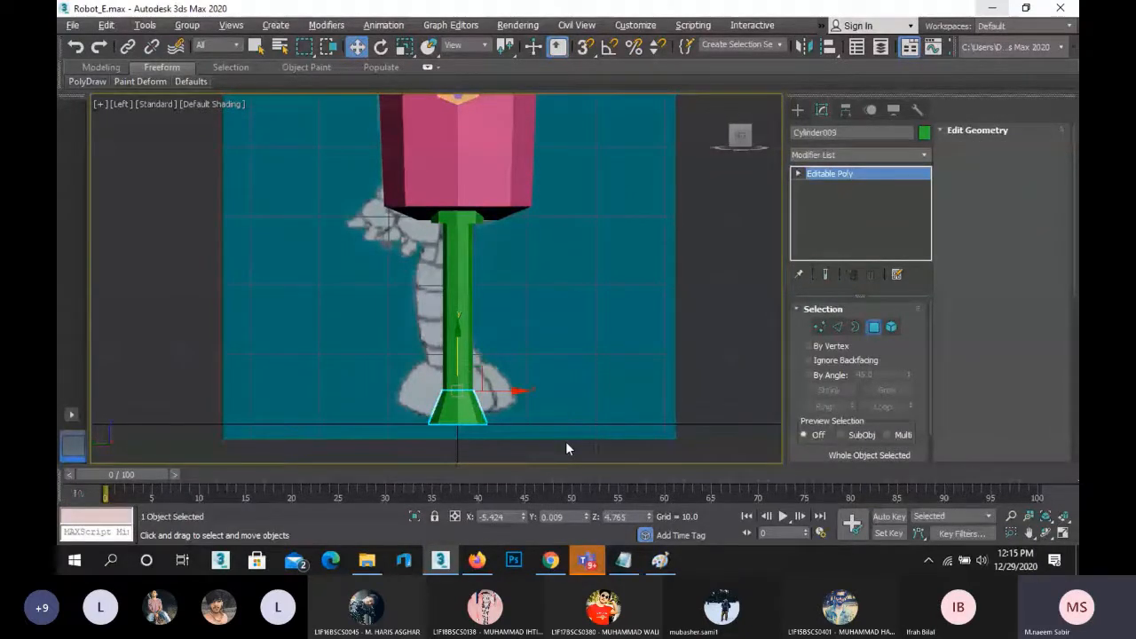
pyautogui.press('4')
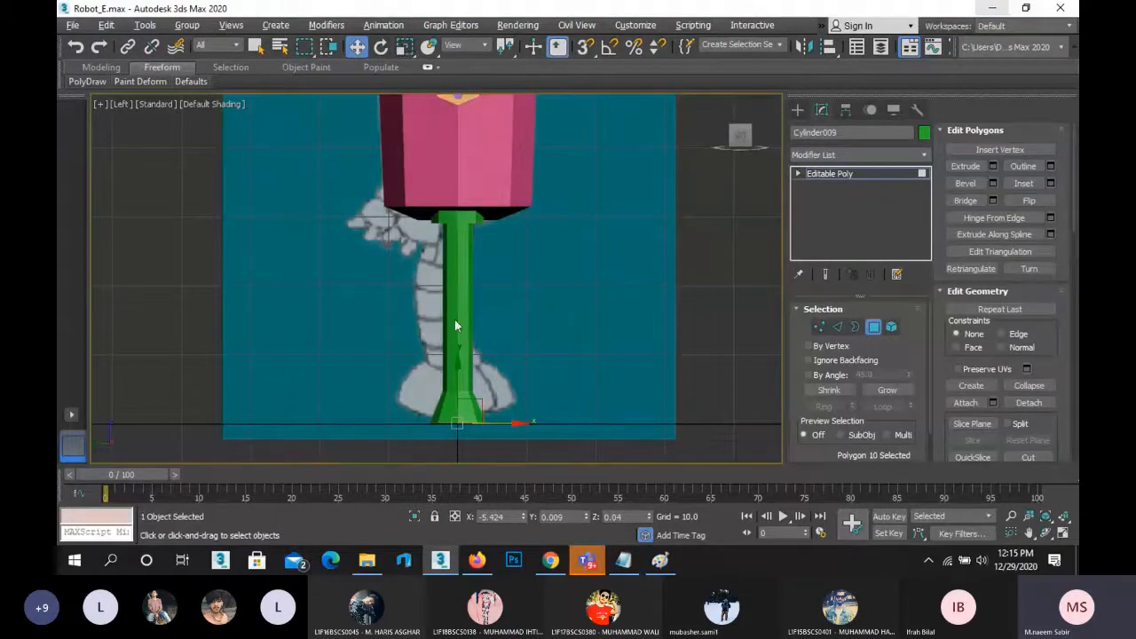
pyautogui.press('r')
pyautogui.moveTo(482, 412); pyautogui.dragTo(554, 384)
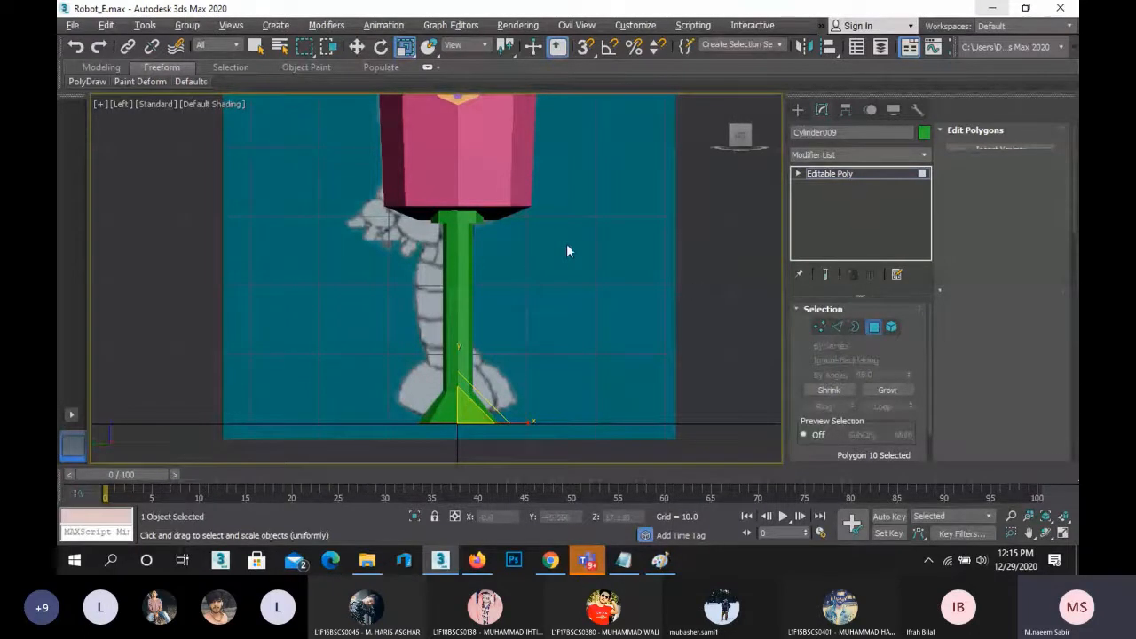
pyautogui.press('6')
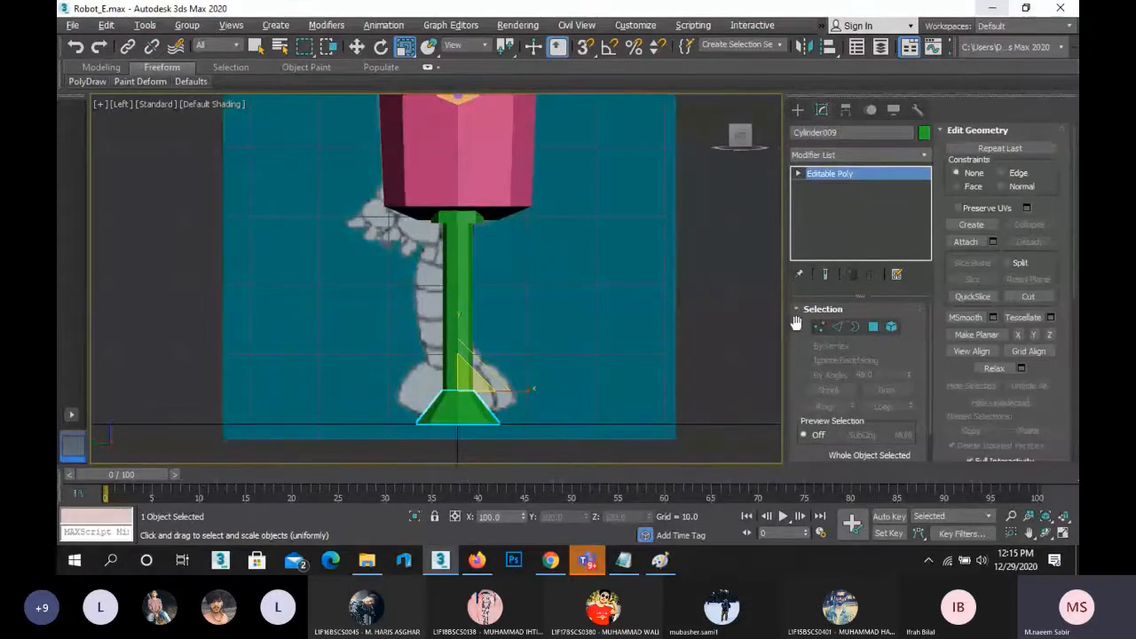
# - In the front view, select the leg's top tube, cylinder and flared foot together
pyautogui.press('f')
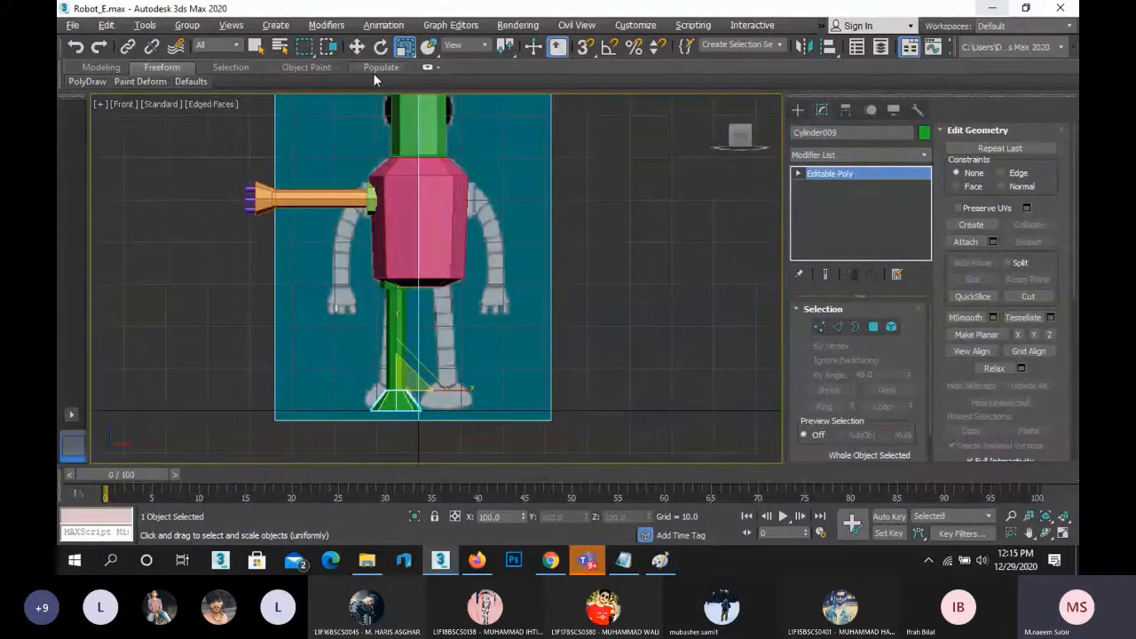
pyautogui.click(356, 46)
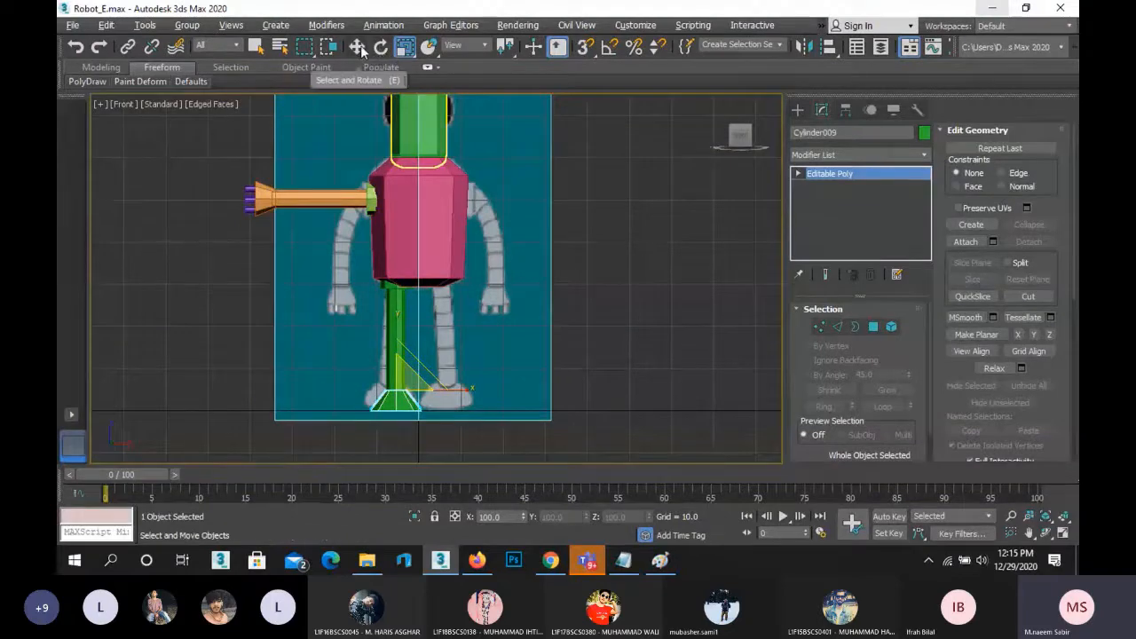
pyautogui.click(621, 269)
pyautogui.scroll(-3, 656, 303)
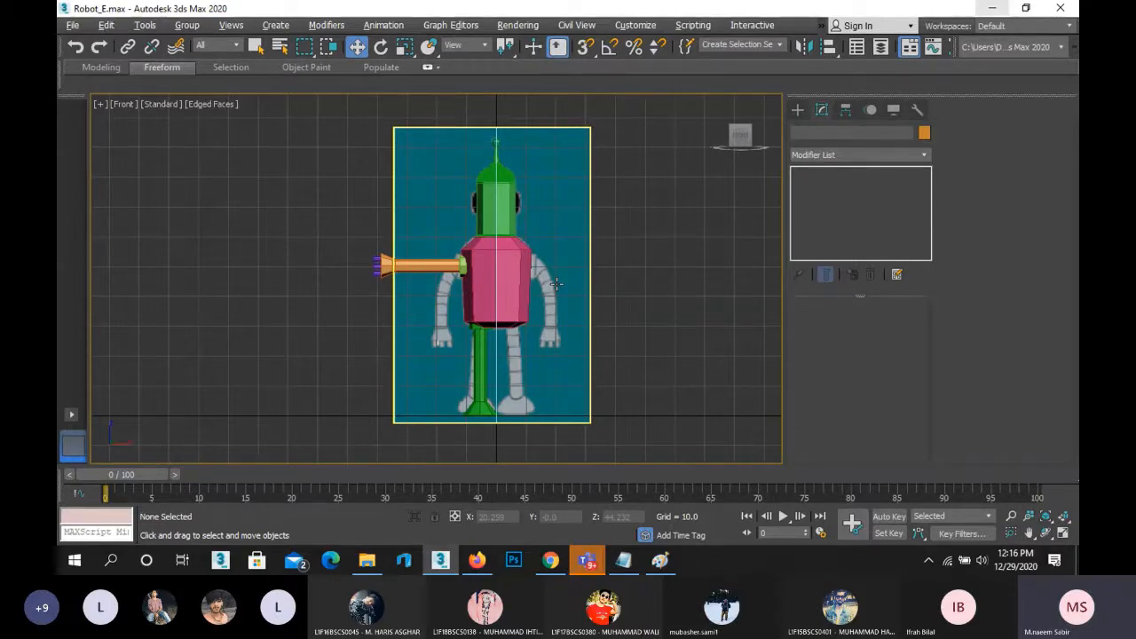
pyautogui.scroll(5, 473, 372)
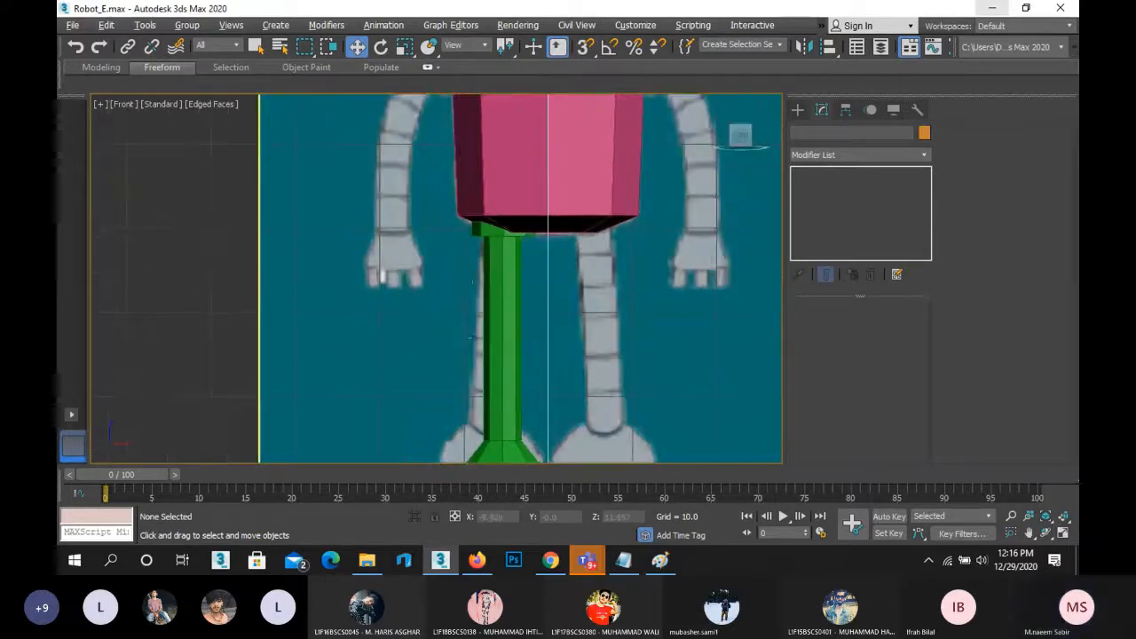
pyautogui.scroll(-3, 469, 337)
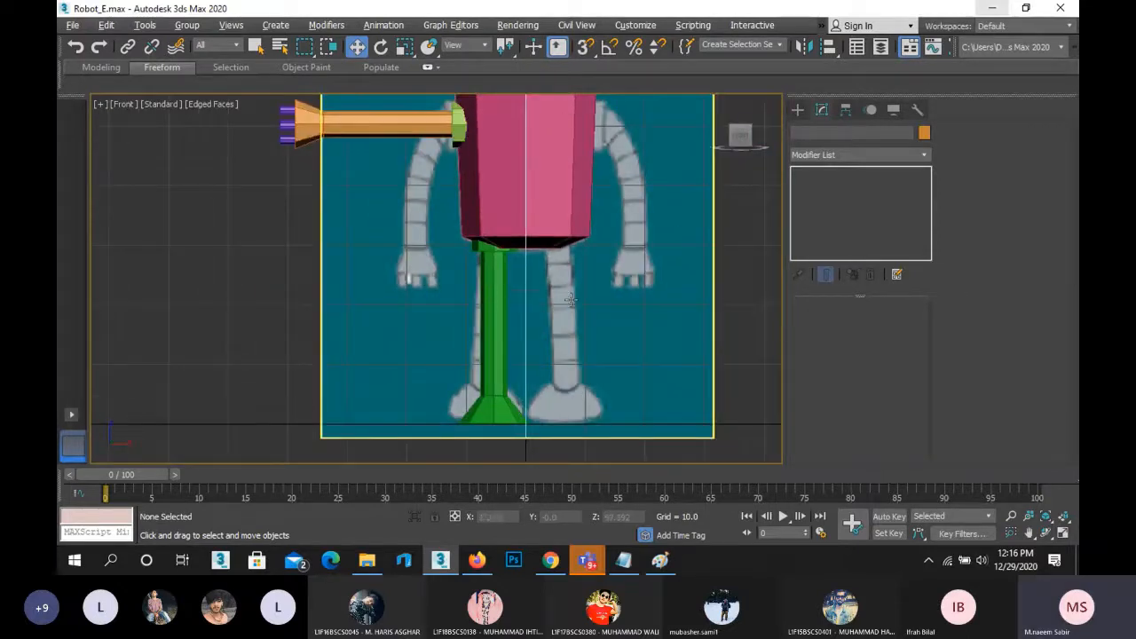
pyautogui.click(480, 250)
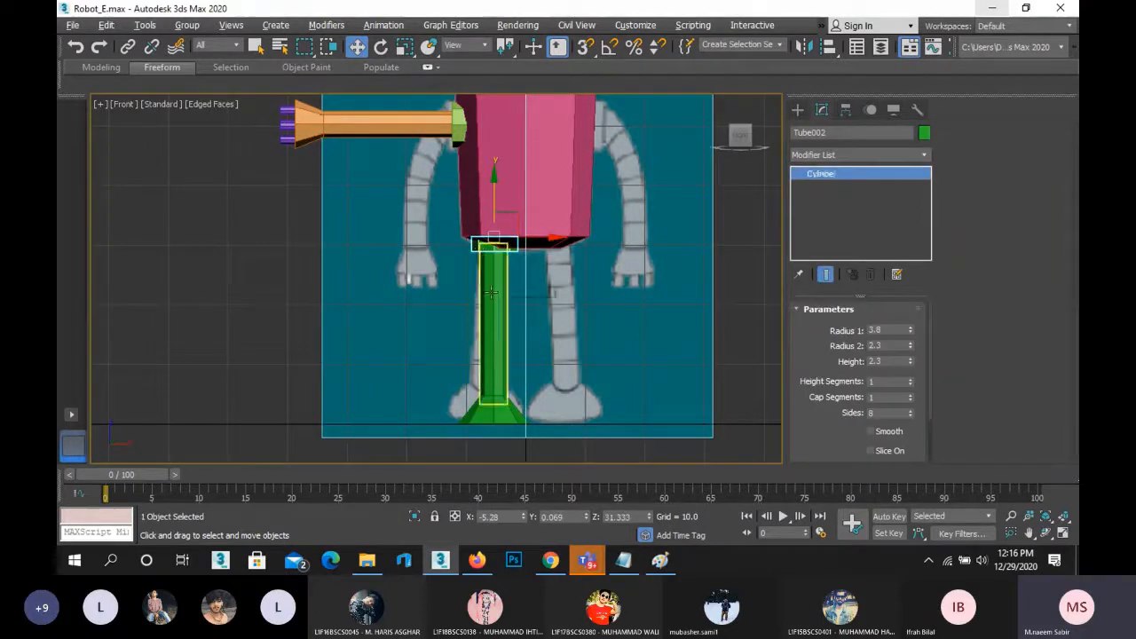
pyautogui.click(237, 347)
pyautogui.click(484, 247)
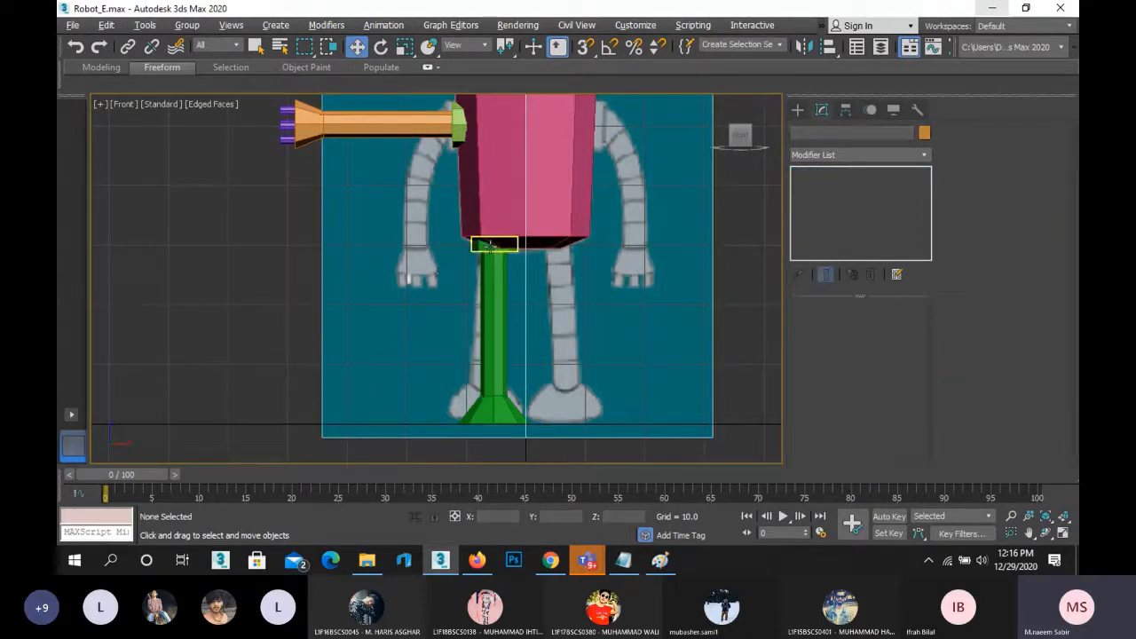
pyautogui.keyDown('ctrl'); pyautogui.click(482, 325); pyautogui.keyUp('ctrl')
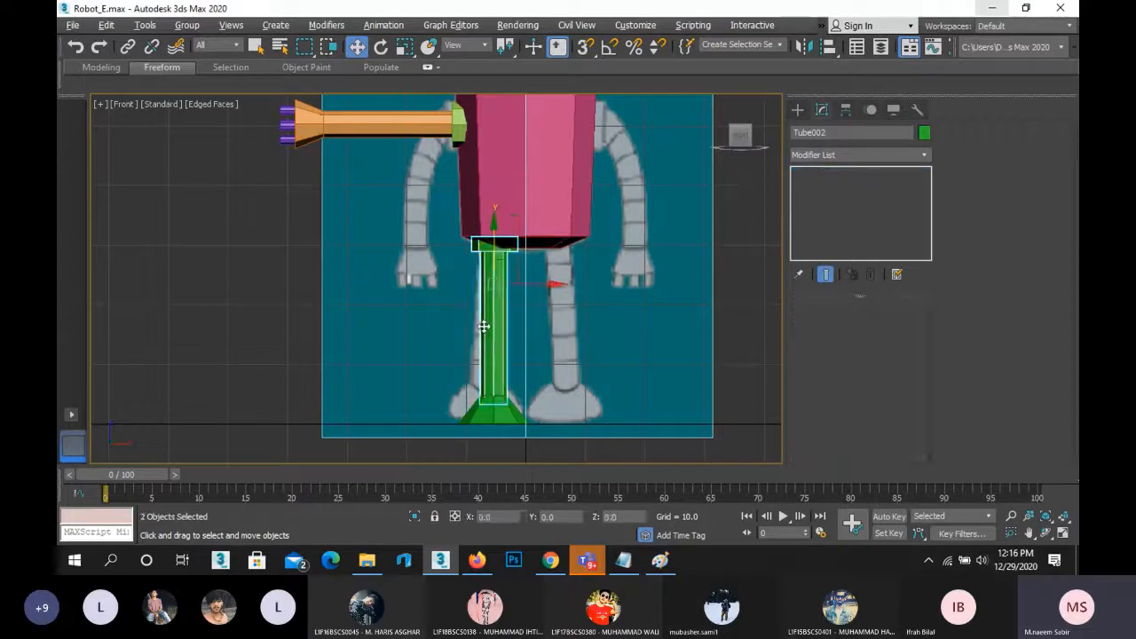
pyautogui.keyDown('ctrl'); pyautogui.click(490, 410); pyautogui.keyUp('ctrl')
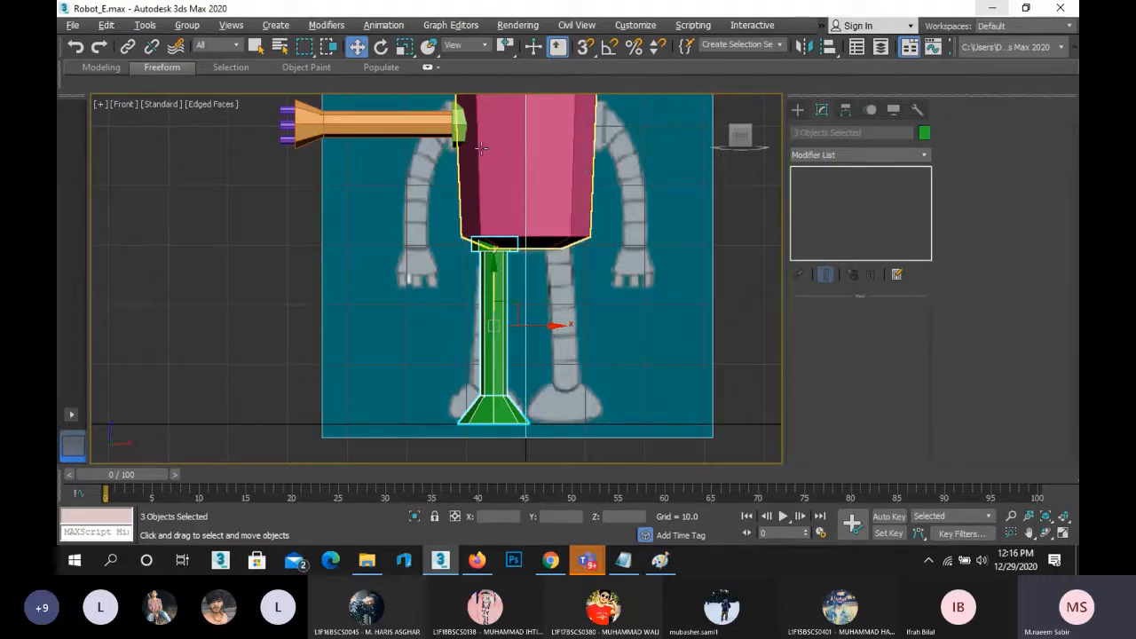
# - Copy the three selected leg parts along X to the other side under the body as one independent copy
pyautogui.scroll(-2, 346, 322)
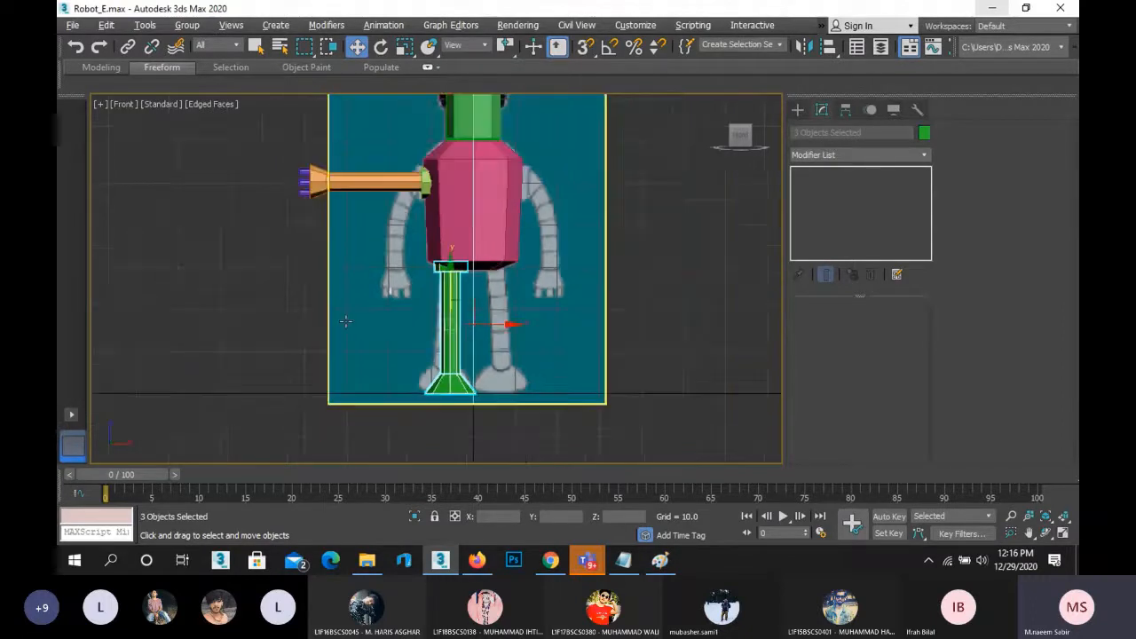
pyautogui.moveTo(258, 245); pyautogui.dragTo(271, 314, button='middle')
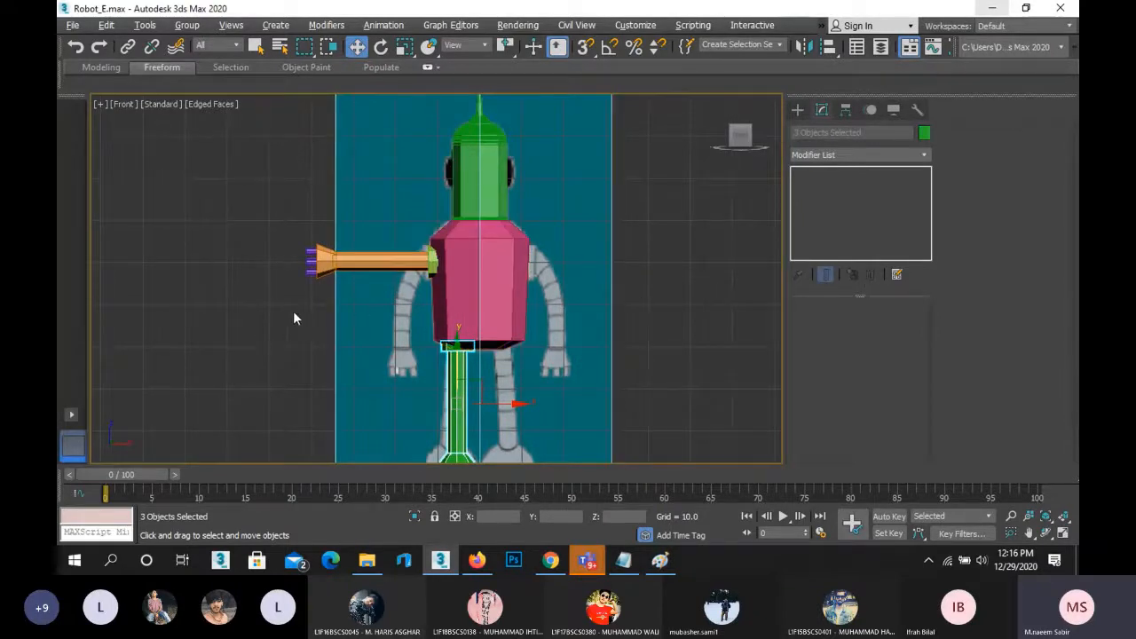
pyautogui.moveTo(295, 314); pyautogui.dragTo(271, 246, button='middle')
pyautogui.scroll(4, 272, 247)
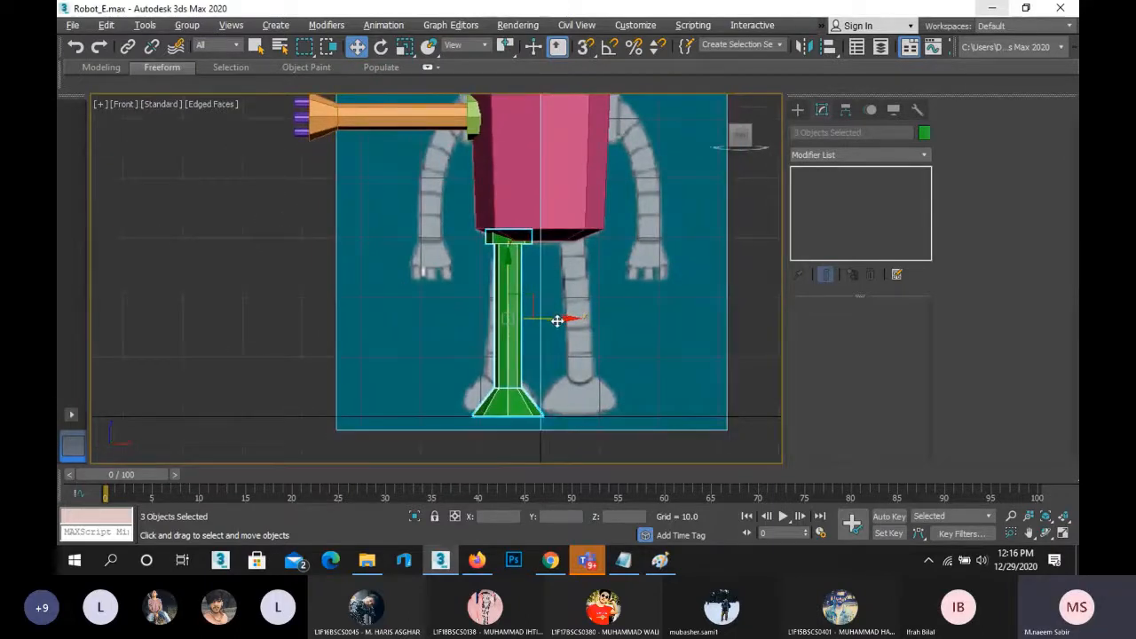
pyautogui.moveTo(568, 317)
pyautogui.keyDown('shift'); pyautogui.mouseDown()
pyautogui.moveTo(649, 323)
pyautogui.moveTo(627, 321)
pyautogui.mouseUp(); pyautogui.keyUp('shift')
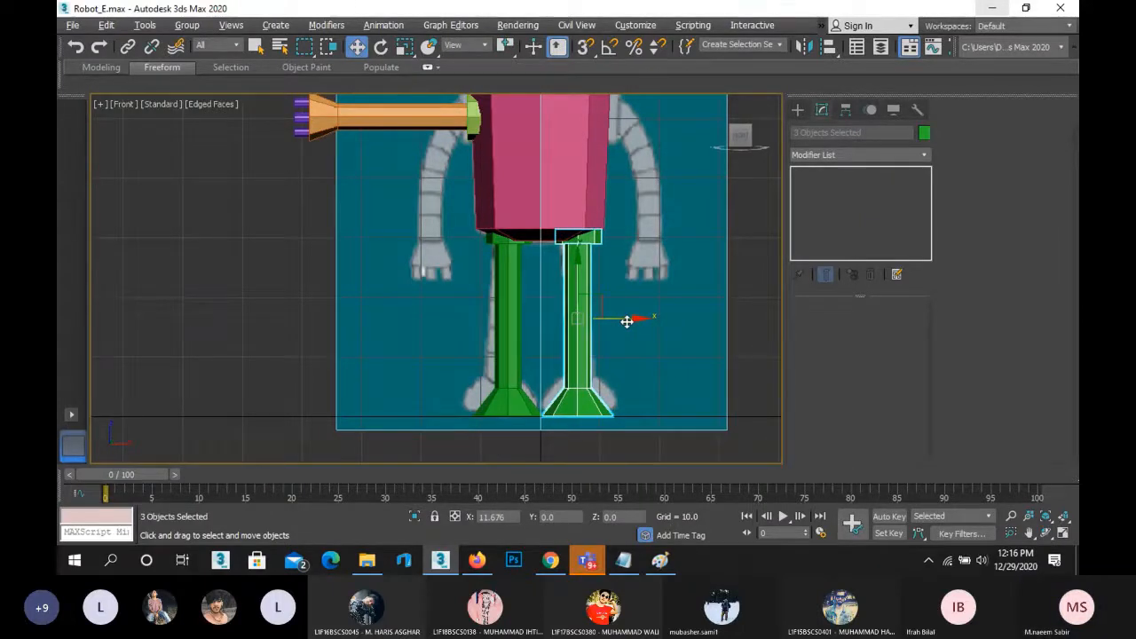
pyautogui.keyDown('shift'); pyautogui.moveTo(626, 321); pyautogui.dragTo(624, 320); pyautogui.keyUp('shift')
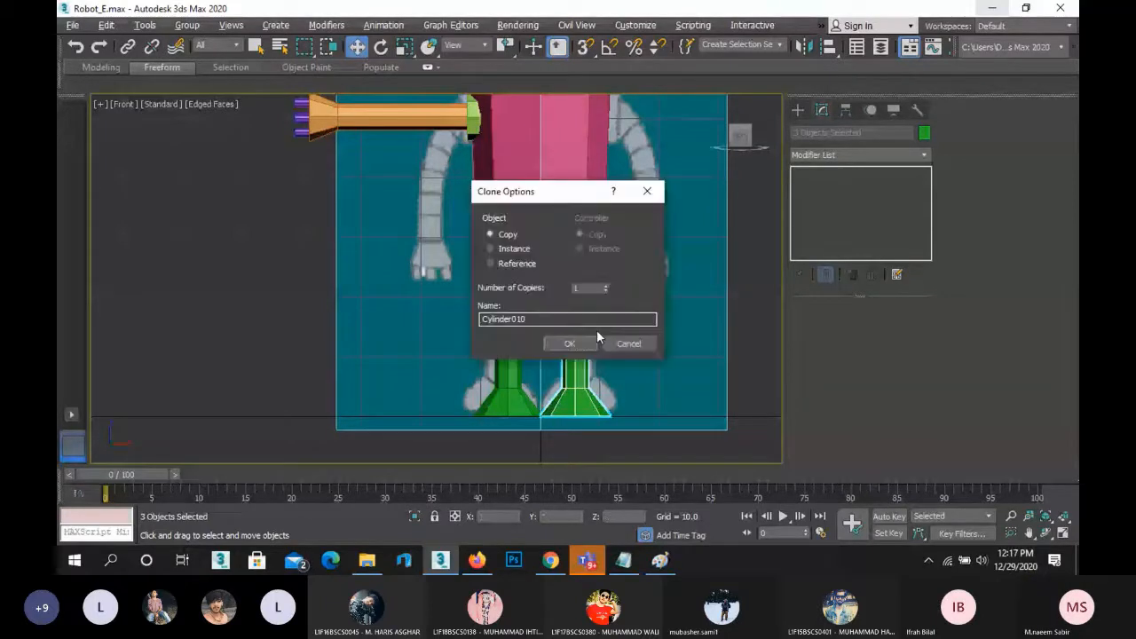
pyautogui.click(575, 343)
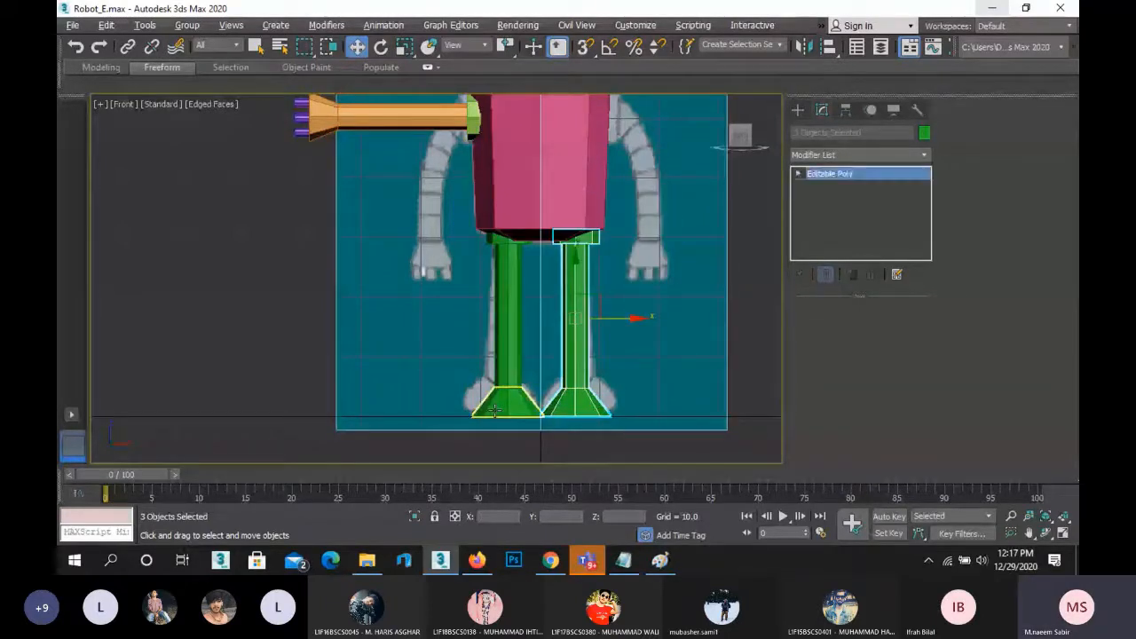
# - Select the original leg's three parts, shift them outward about 0.6 units along negative X, and clear the selection
pyautogui.click(524, 353)
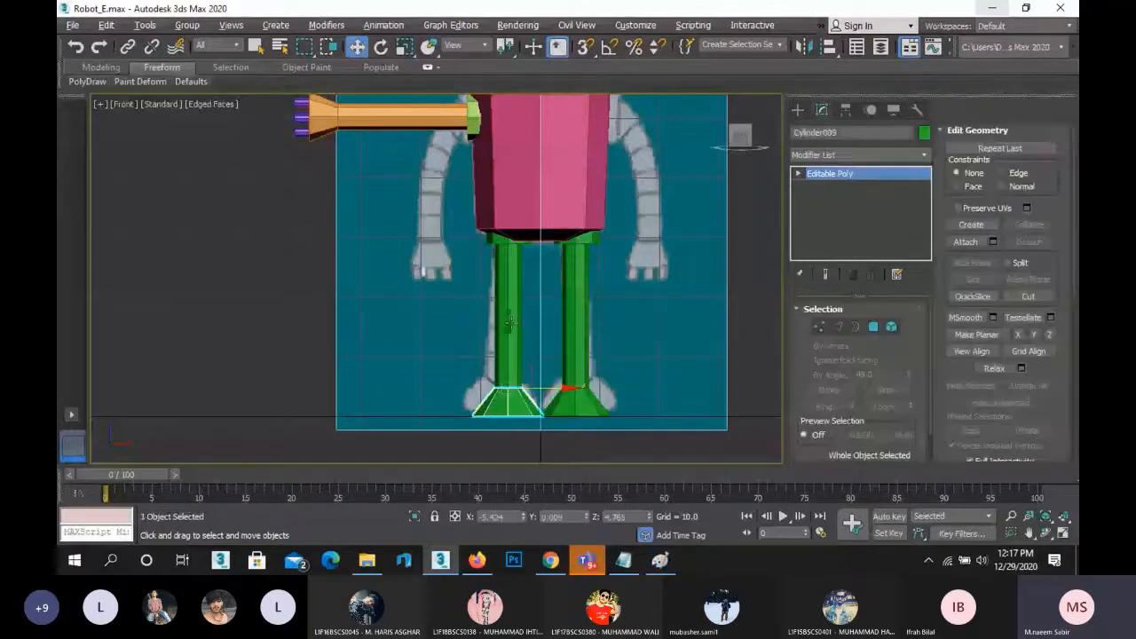
pyautogui.keyDown('ctrl'); pyautogui.click(490, 238); pyautogui.keyUp('ctrl')
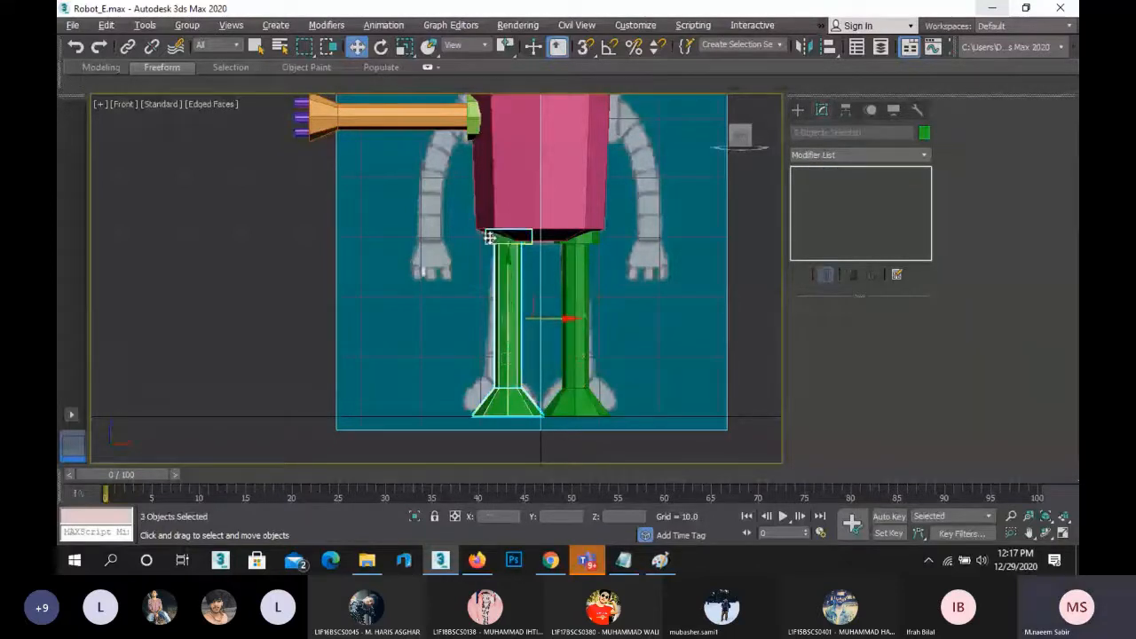
pyautogui.moveTo(559, 319); pyautogui.dragTo(556, 317)
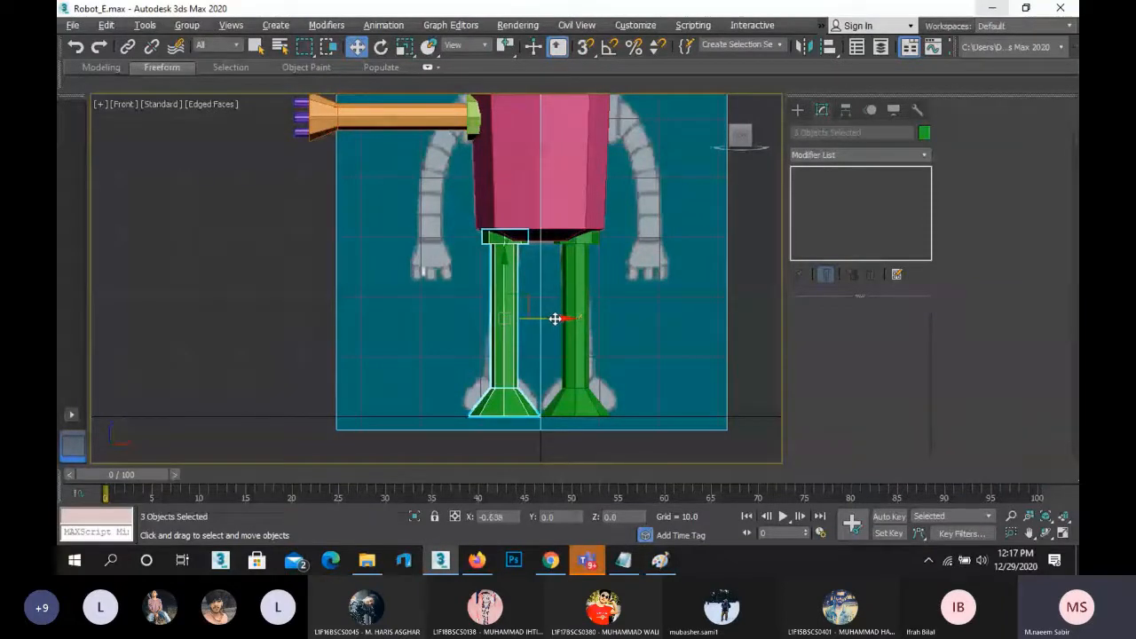
pyautogui.click(319, 343)
# - Select all seven parts of the arm, including its fingers and shoulder ring, and copy them along X past the body's opposite side
pyautogui.moveTo(270, 139); pyautogui.dragTo(230, 283, button='middle')
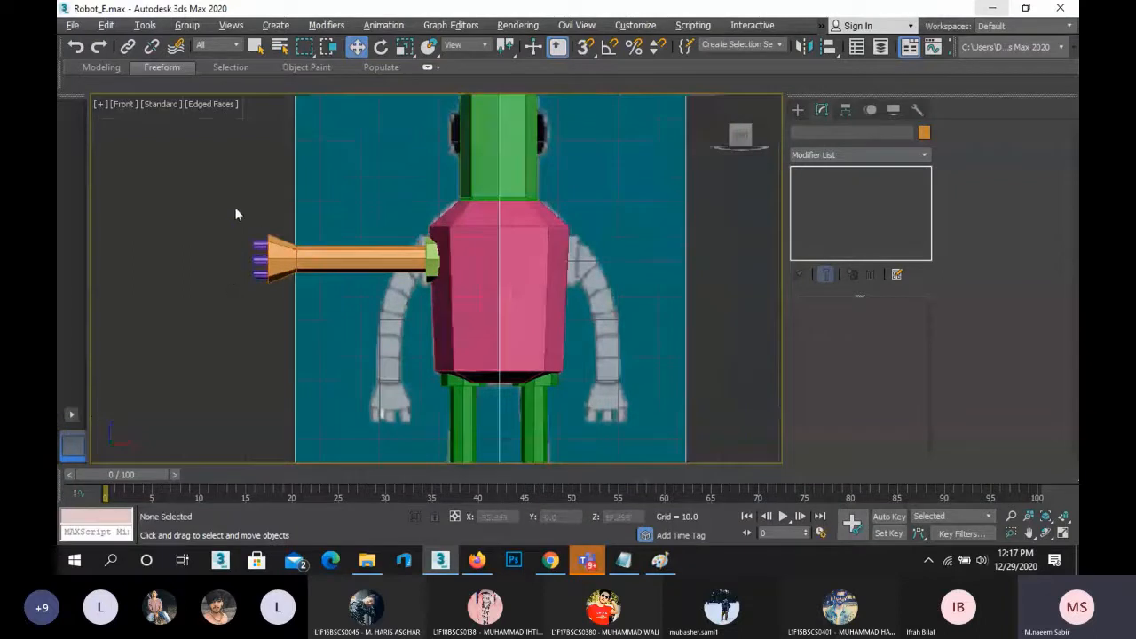
pyautogui.moveTo(234, 207); pyautogui.dragTo(279, 320)
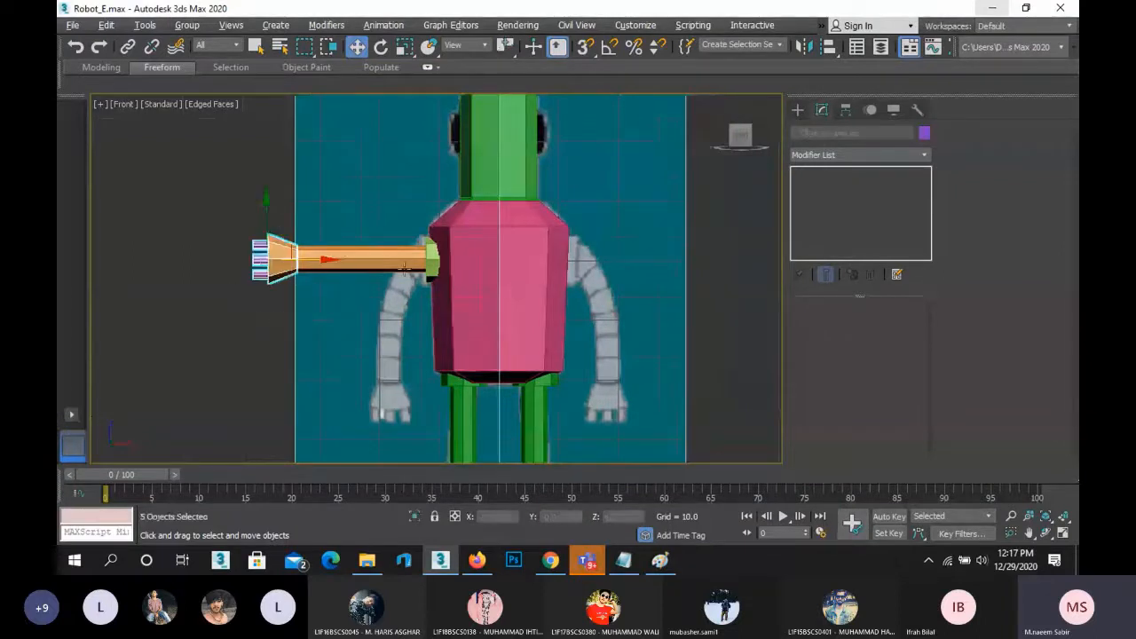
pyautogui.click(434, 268)
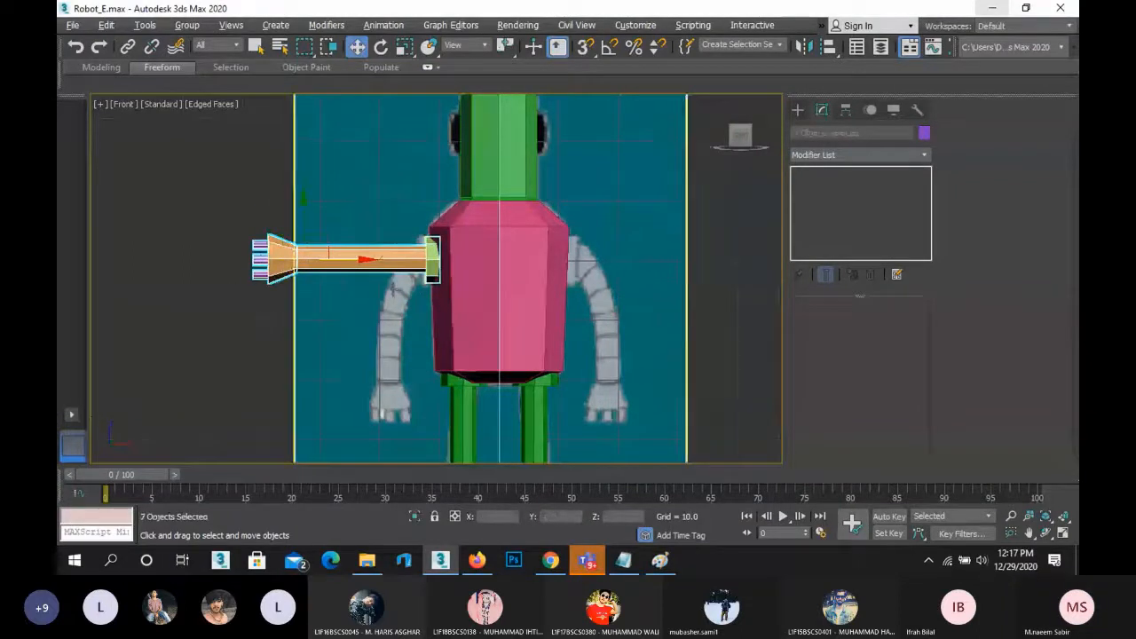
pyautogui.keyDown('ctrl'); pyautogui.click(348, 256); pyautogui.keyUp('ctrl')
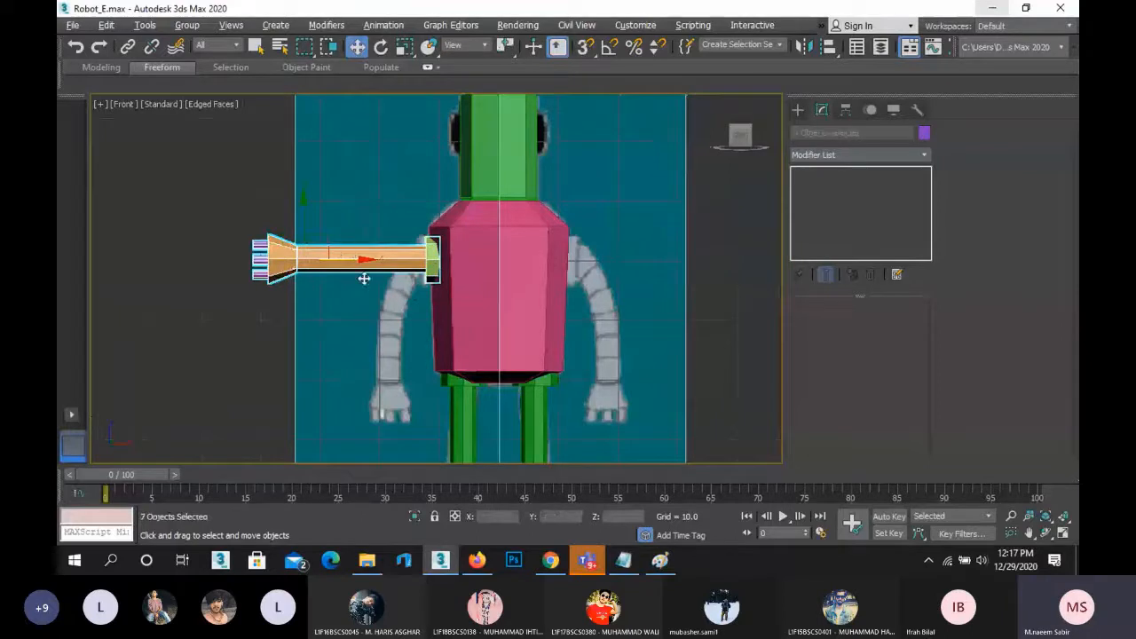
pyautogui.moveTo(361, 258)
pyautogui.keyDown('shift'); pyautogui.mouseDown()
pyautogui.moveTo(759, 288)
pyautogui.moveTo(677, 323)
pyautogui.mouseUp(); pyautogui.keyUp('shift')
pyautogui.click(568, 343)
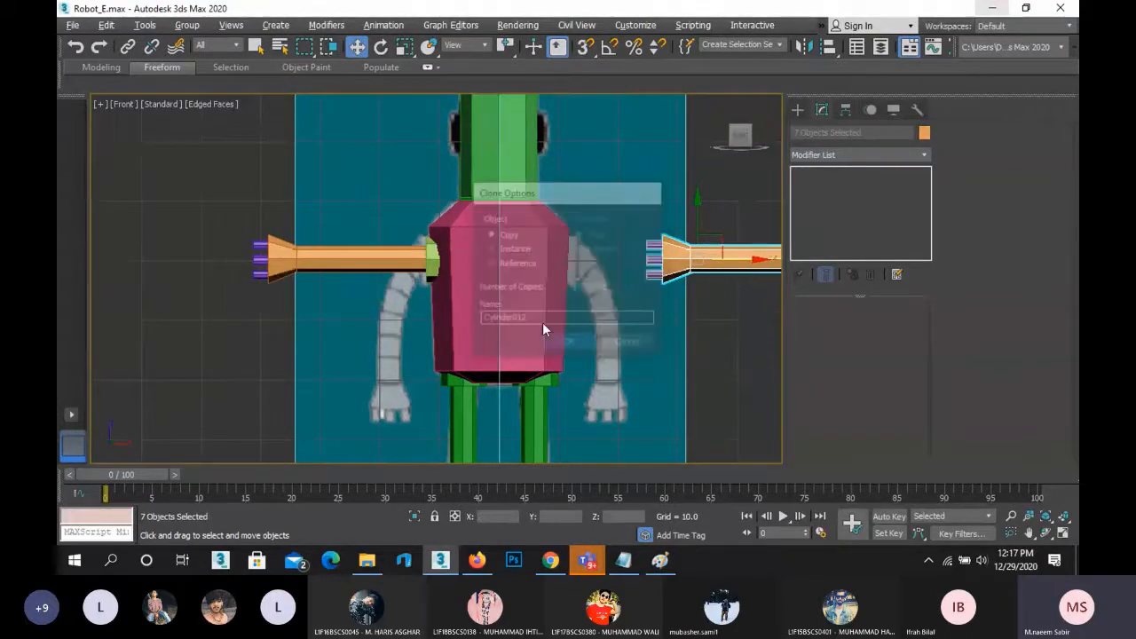
# - Combine the seven copied arm parts into a single group, keeping the suggested group name
pyautogui.click(187, 25)
pyautogui.click(200, 52)
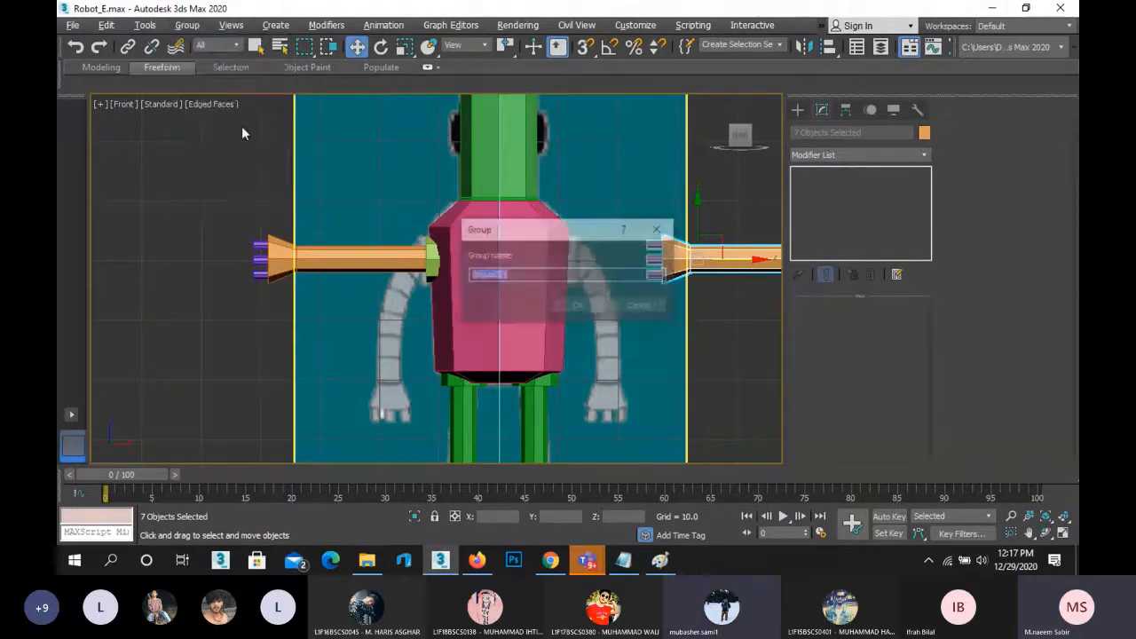
pyautogui.click(578, 306)
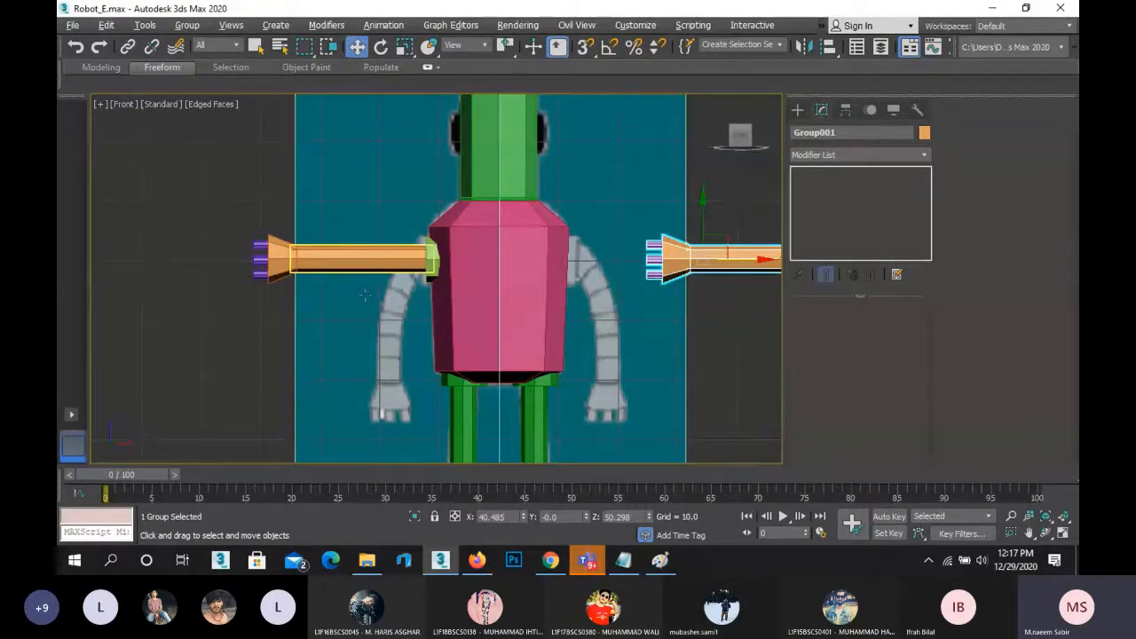
# - Mirror the copied arm group across the X axis with No Clone so its hand points away from the body
pyautogui.scroll(-4, 504, 256)
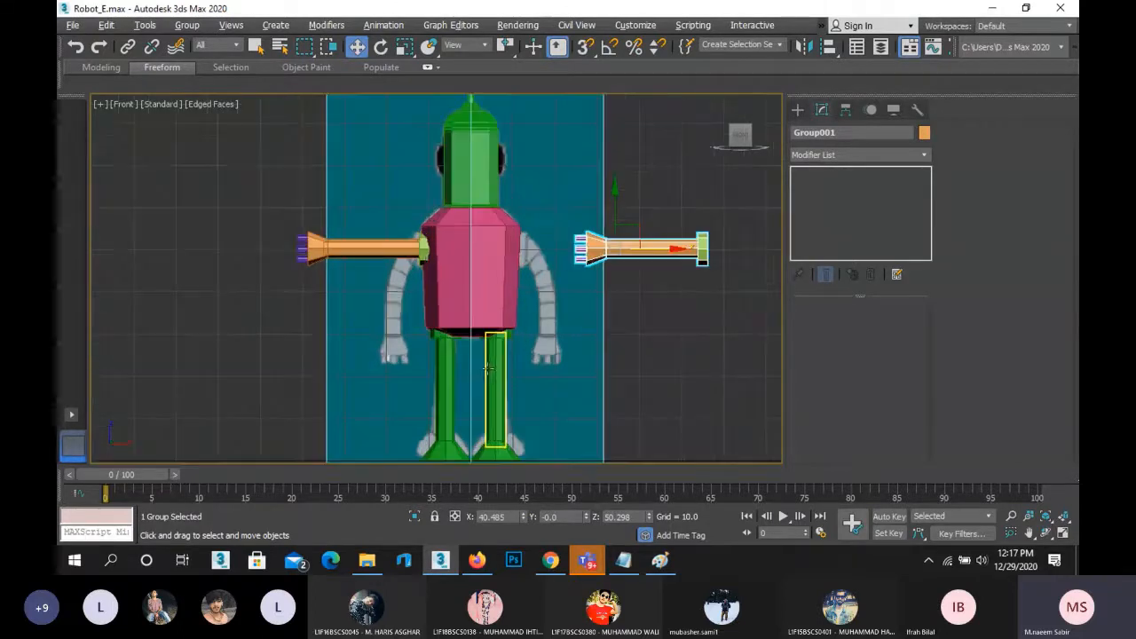
pyautogui.scroll(2, 489, 391)
pyautogui.scroll(-2, 511, 229)
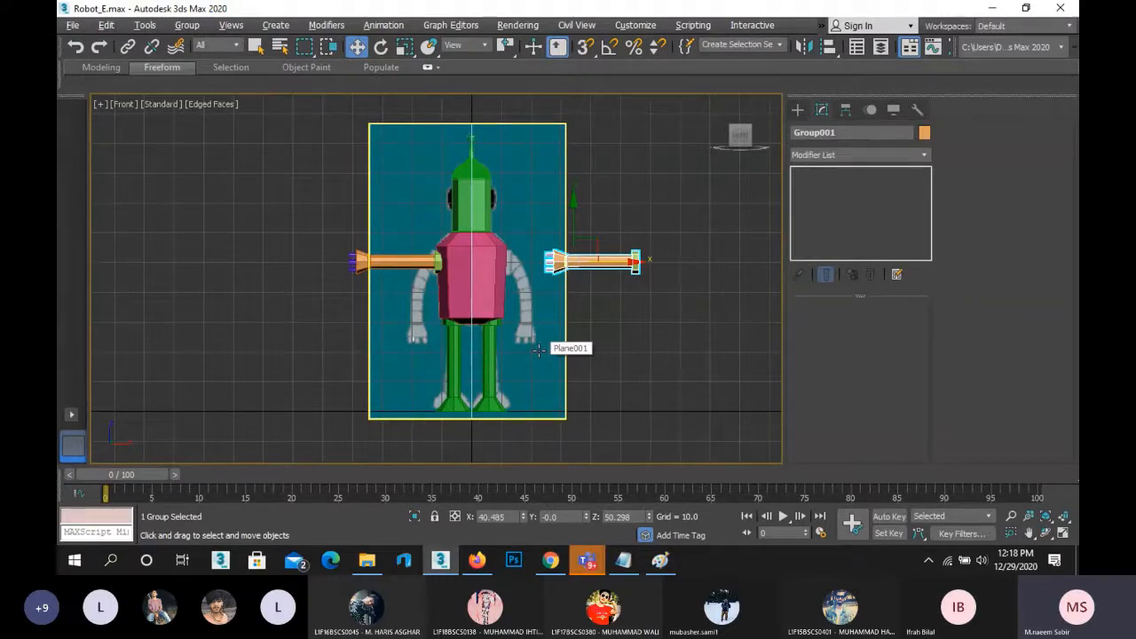
pyautogui.scroll(2, 565, 266)
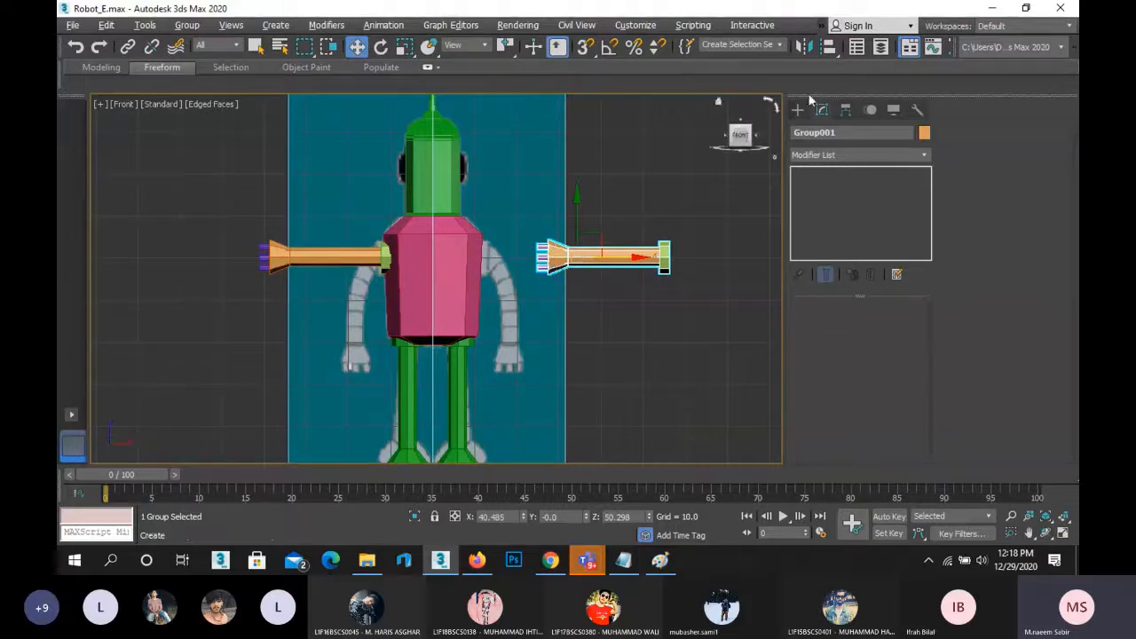
pyautogui.click(805, 47)
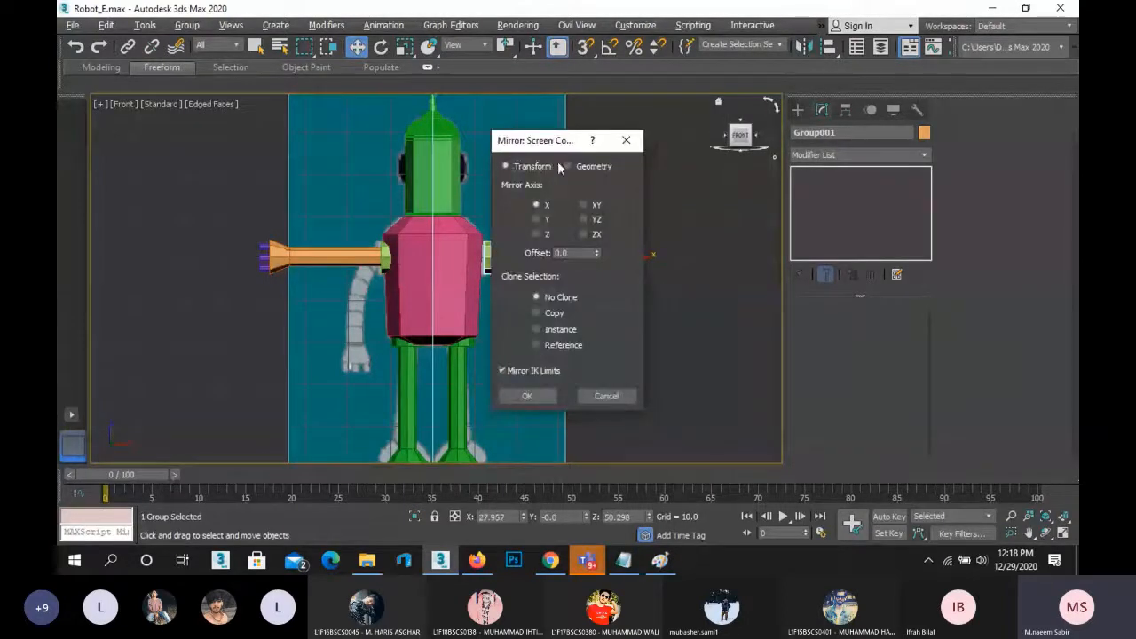
pyautogui.moveTo(533, 142); pyautogui.dragTo(790, 130)
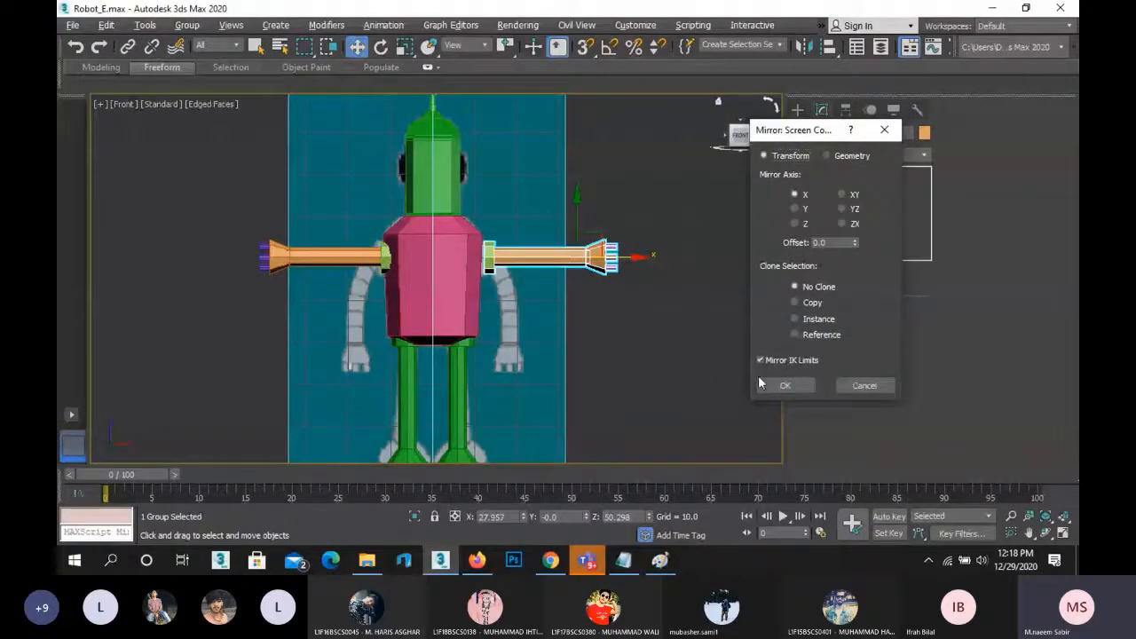
pyautogui.click(786, 386)
# - Move the mirrored arm group about 2.6 units along negative X to set its shoulder ring into the body, and reselect the group
pyautogui.scroll(2, 549, 263)
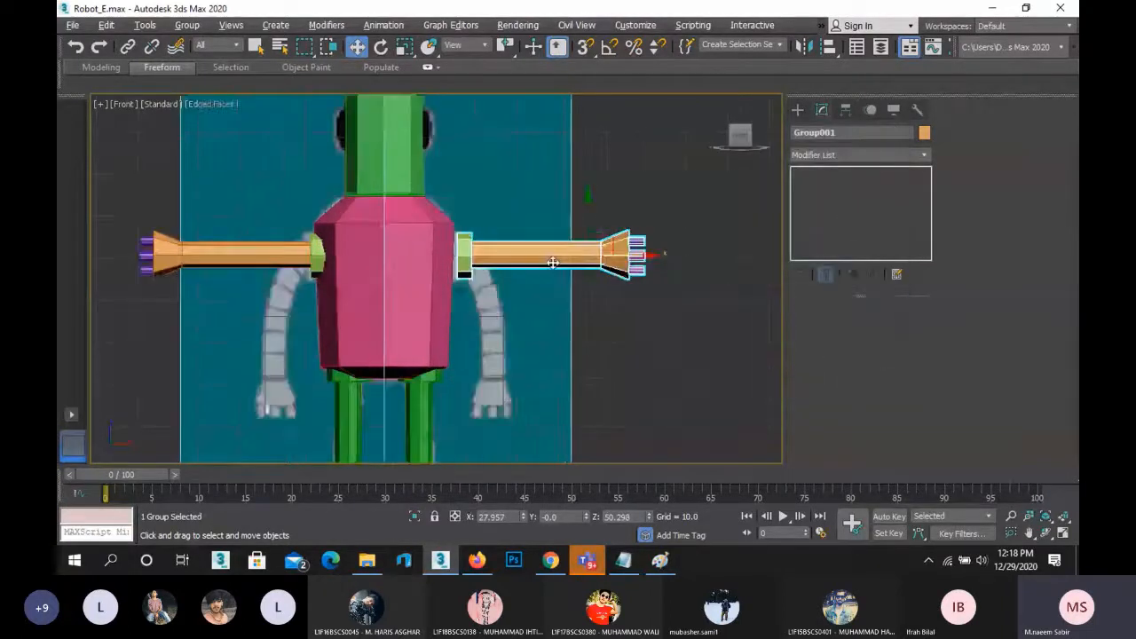
pyautogui.scroll(2, 532, 256)
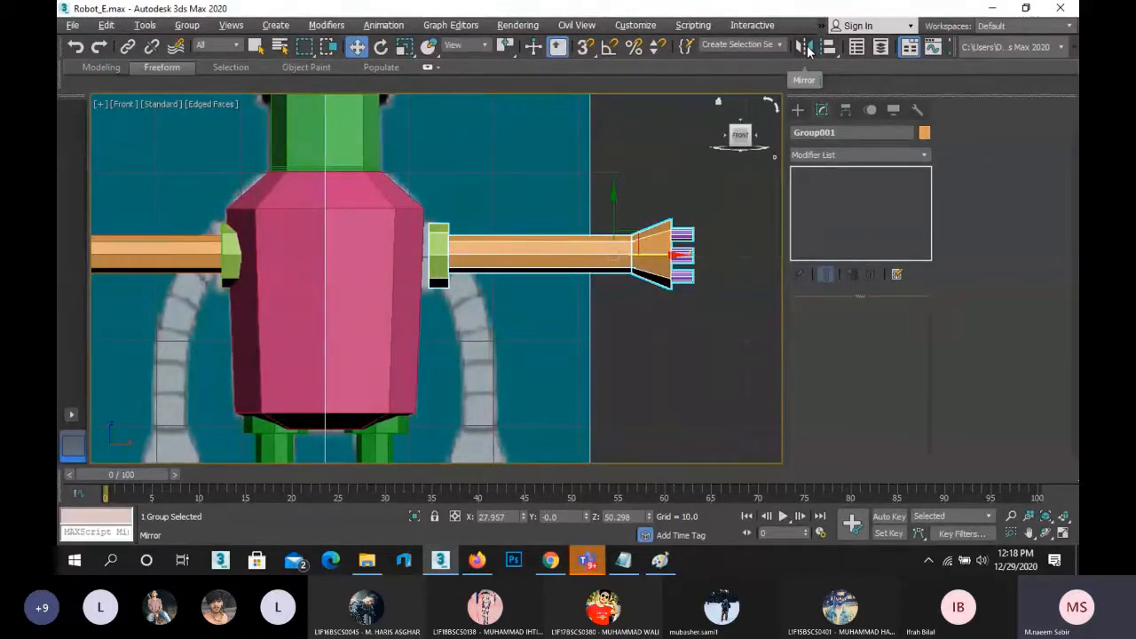
pyautogui.moveTo(665, 257); pyautogui.dragTo(646, 251)
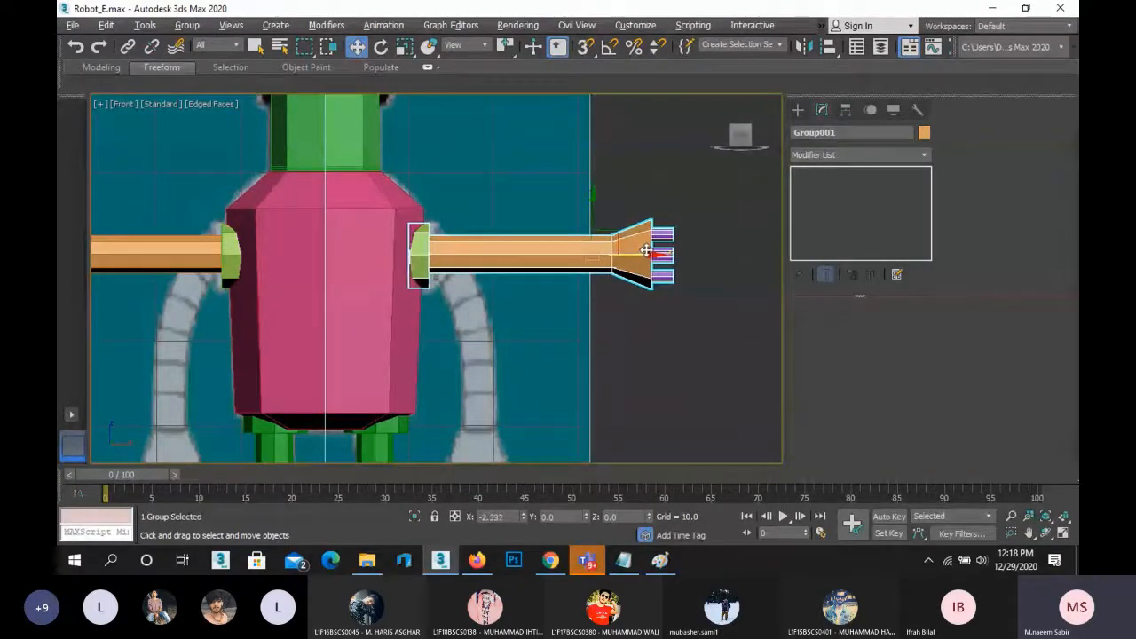
pyautogui.click(666, 327)
pyautogui.scroll(-4, 598, 308)
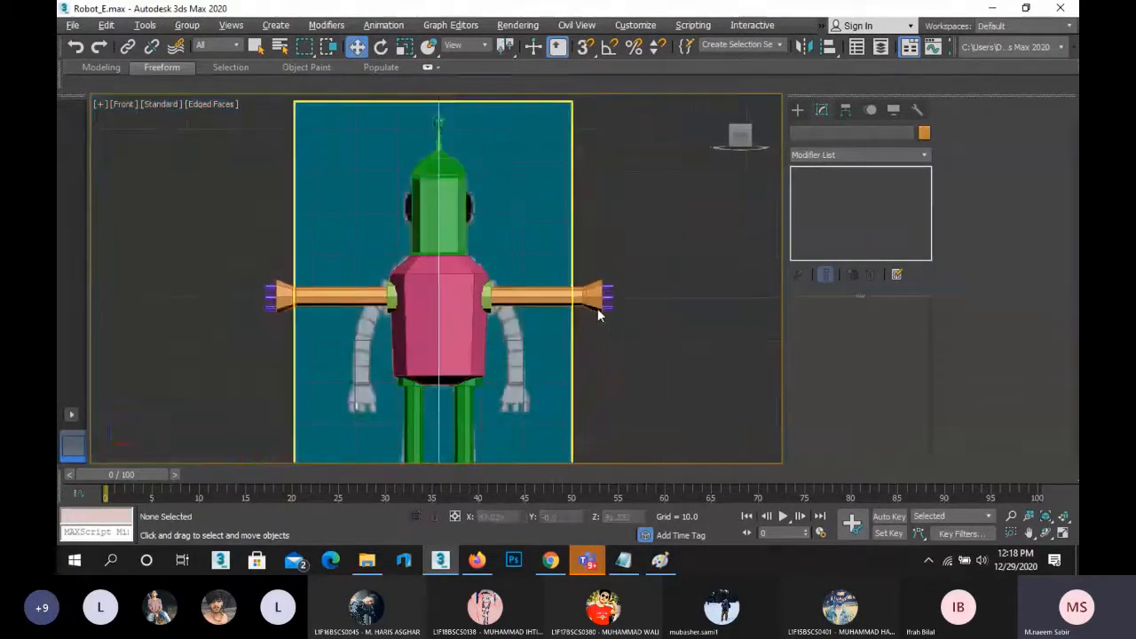
pyautogui.click(592, 294)
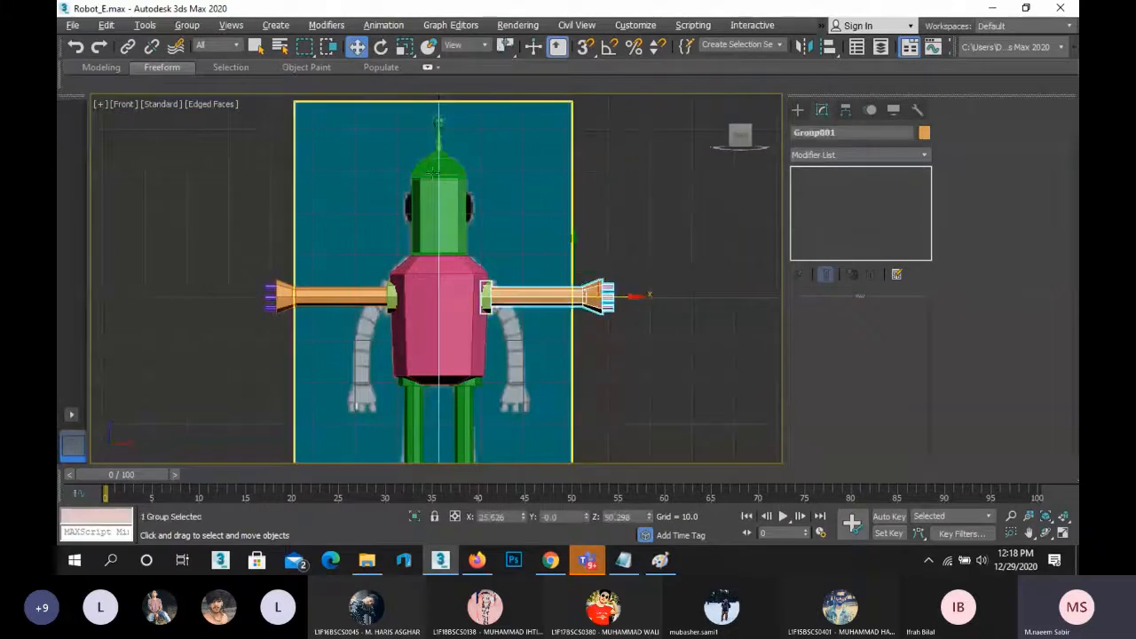
# - Ungroup the mirrored arm group and clear the selection
pyautogui.click(186, 25)
pyautogui.click(201, 70)
pyautogui.click(691, 345)
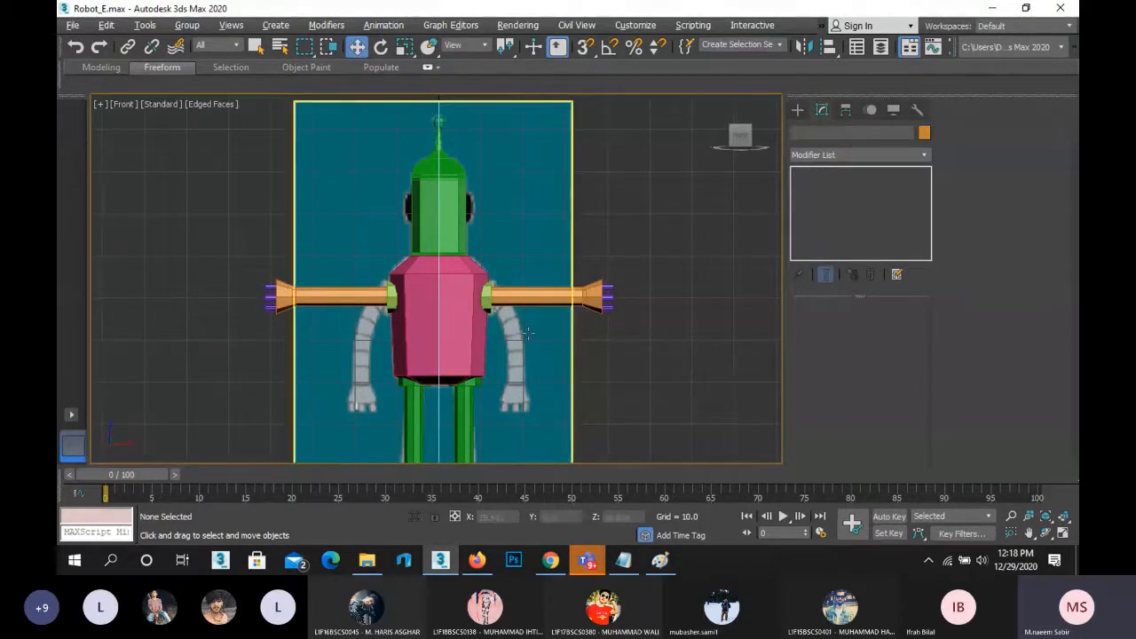
# - Try to narrow the copied leg's foot by uniformly scaling down its bottom polygon, and leave polygon editing
pyautogui.moveTo(642, 374); pyautogui.dragTo(655, 190, button='middle')
pyautogui.scroll(10, 462, 326)
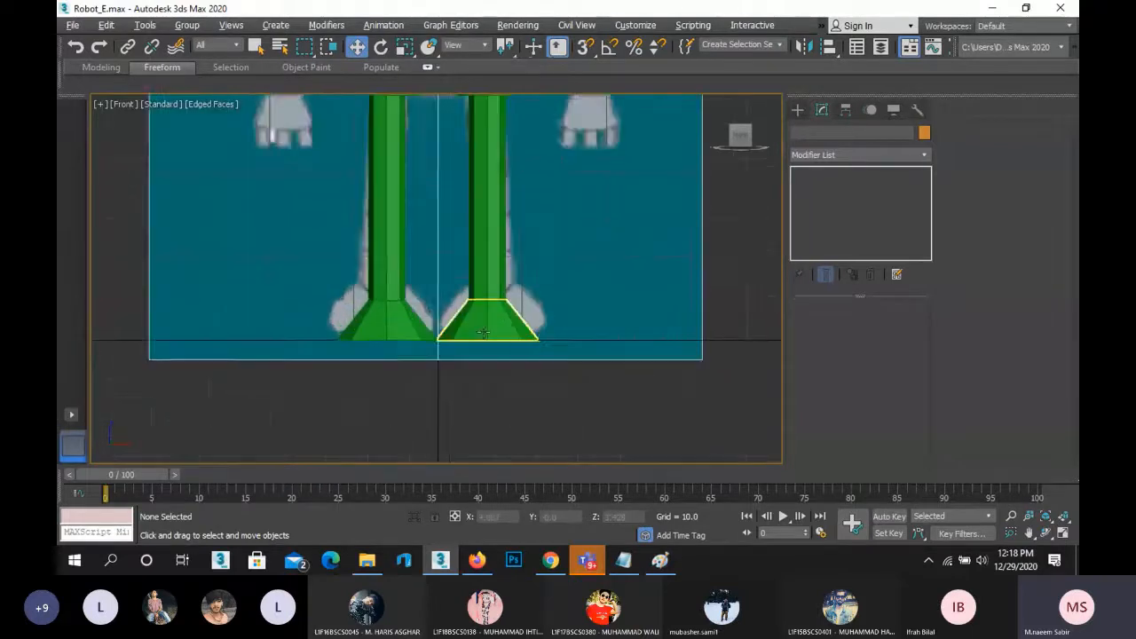
pyautogui.click(485, 334)
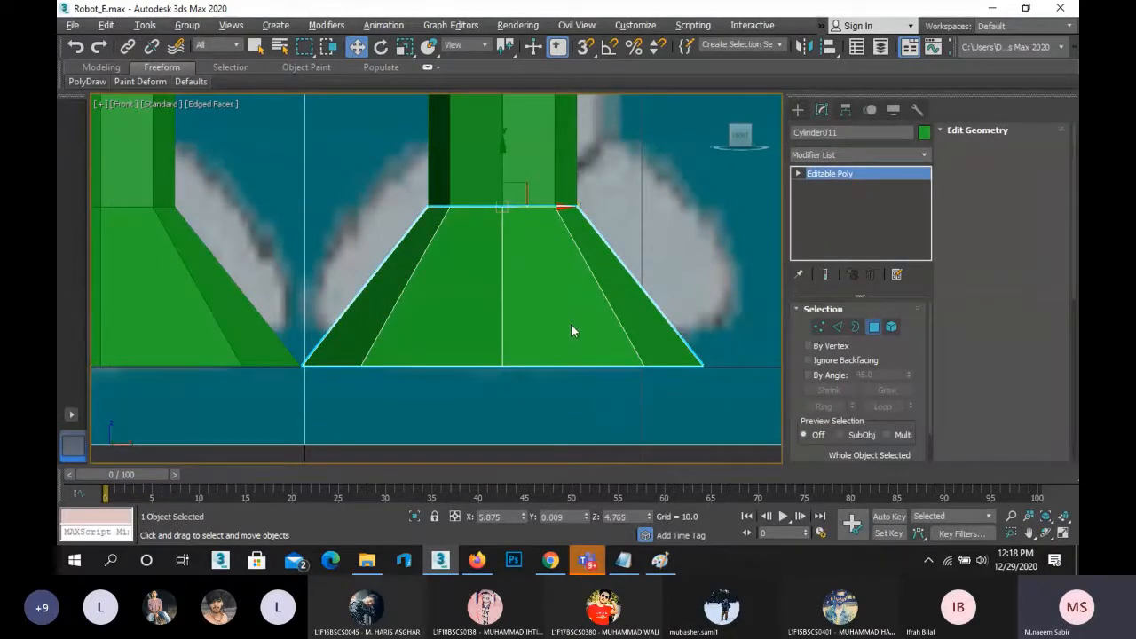
pyautogui.press('4')
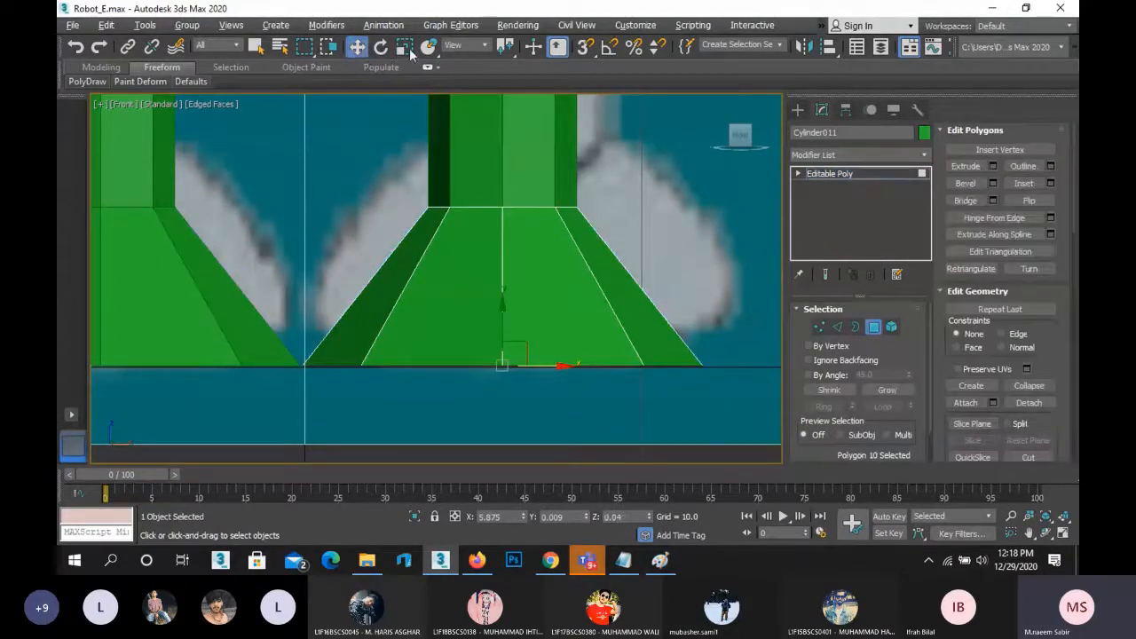
pyautogui.click(407, 49)
pyautogui.moveTo(513, 351); pyautogui.dragTo(515, 367)
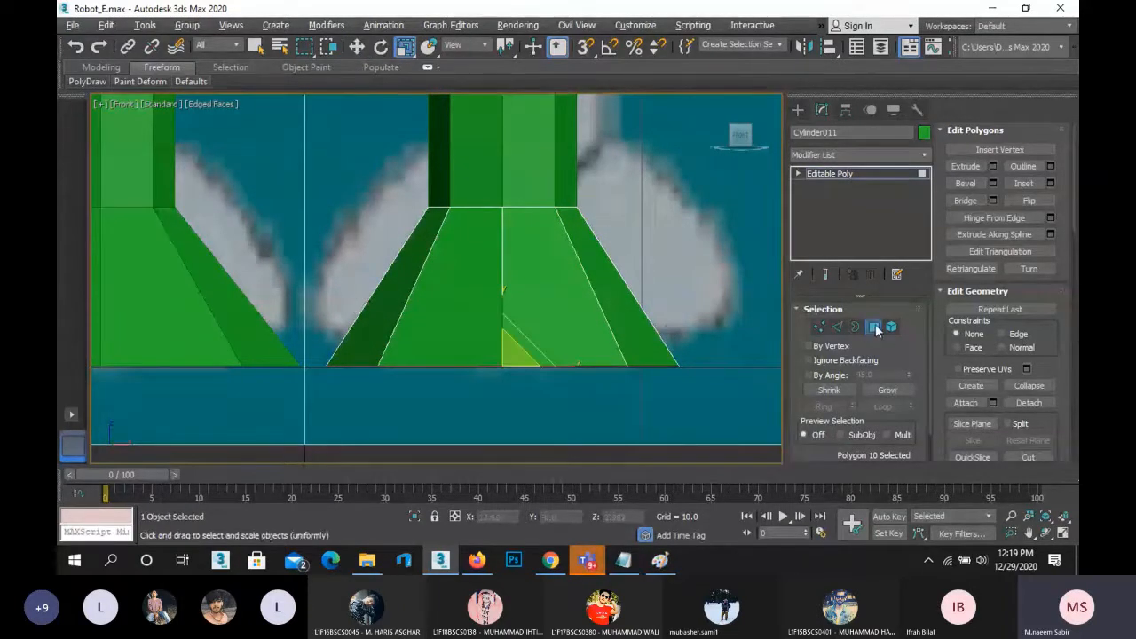
pyautogui.press('6')
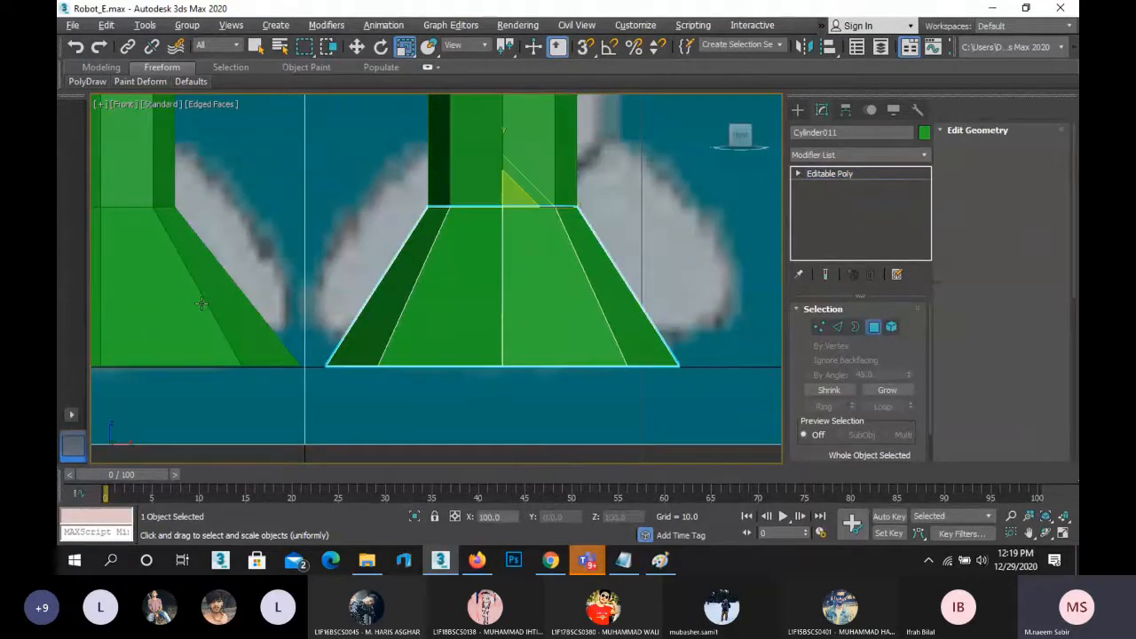
# - Select the original foot to compare both feet, and undo the scaling of the copied foot's base
pyautogui.click(202, 302)
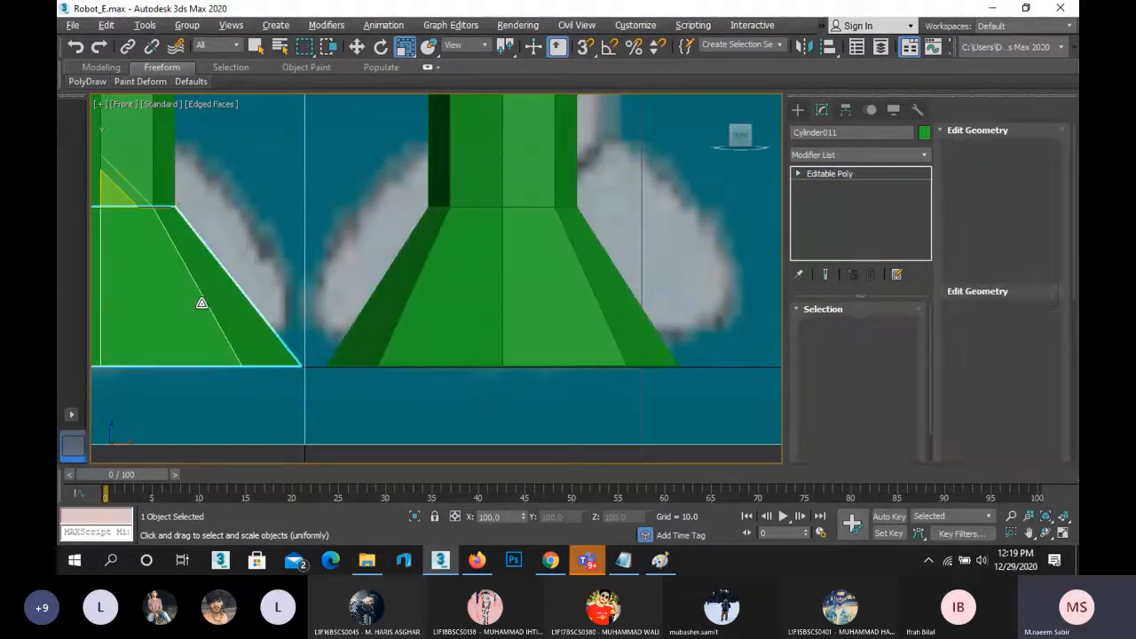
pyautogui.moveTo(198, 299); pyautogui.dragTo(408, 281, button='middle')
pyautogui.scroll(-5, 368, 297)
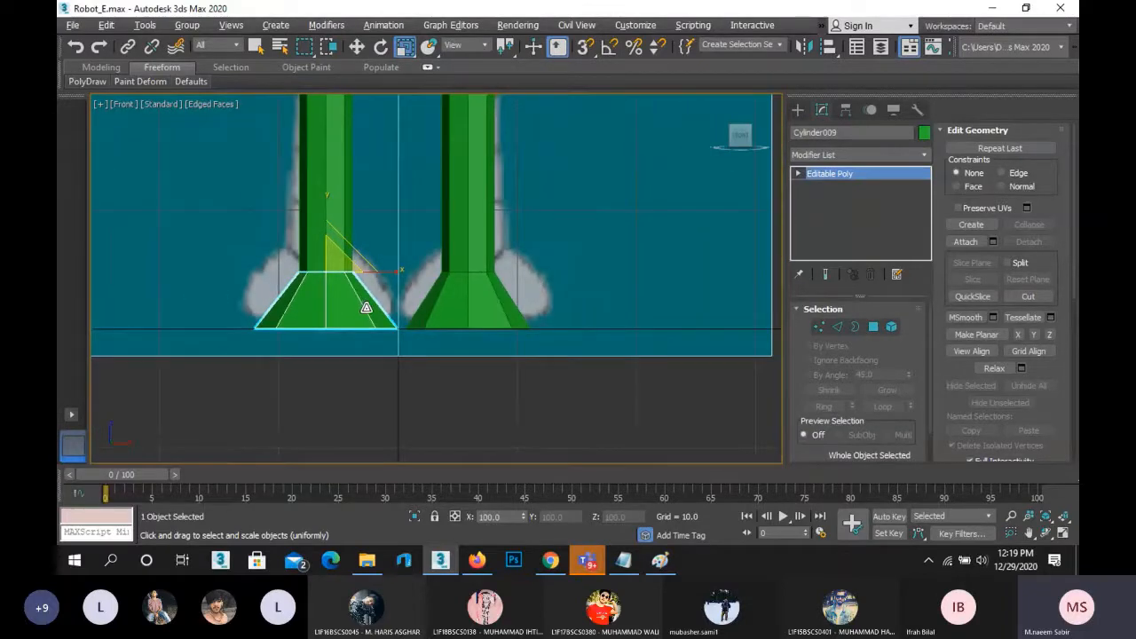
pyautogui.click(403, 373)
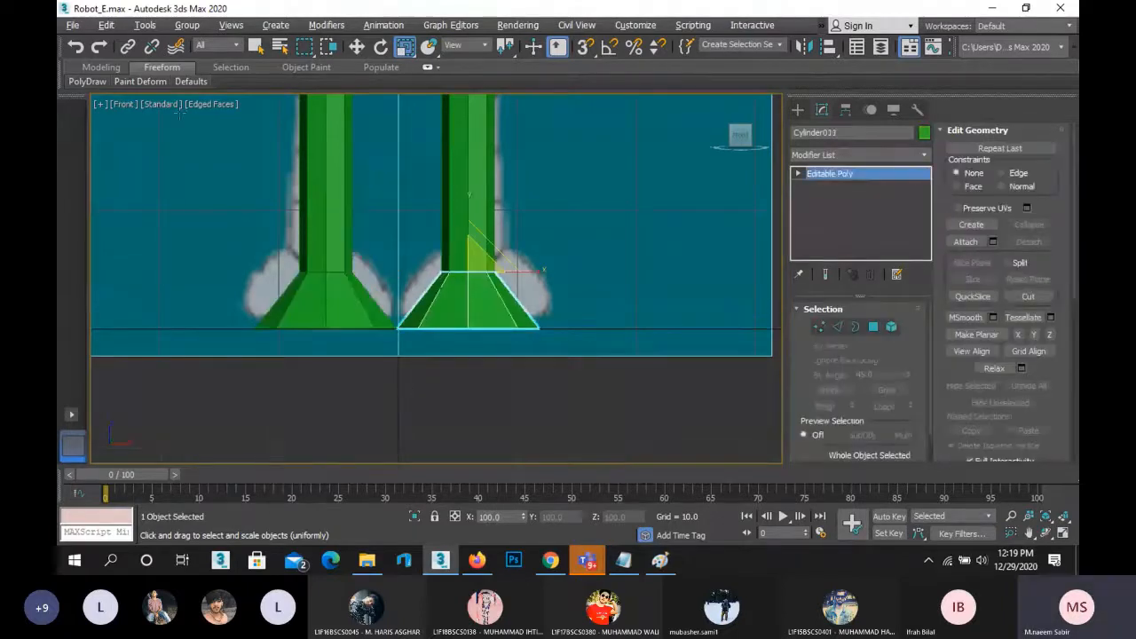
# - Delete the copied leg's foot, shaft and hip piece, leaving only the original leg under the body
pyautogui.click(356, 46)
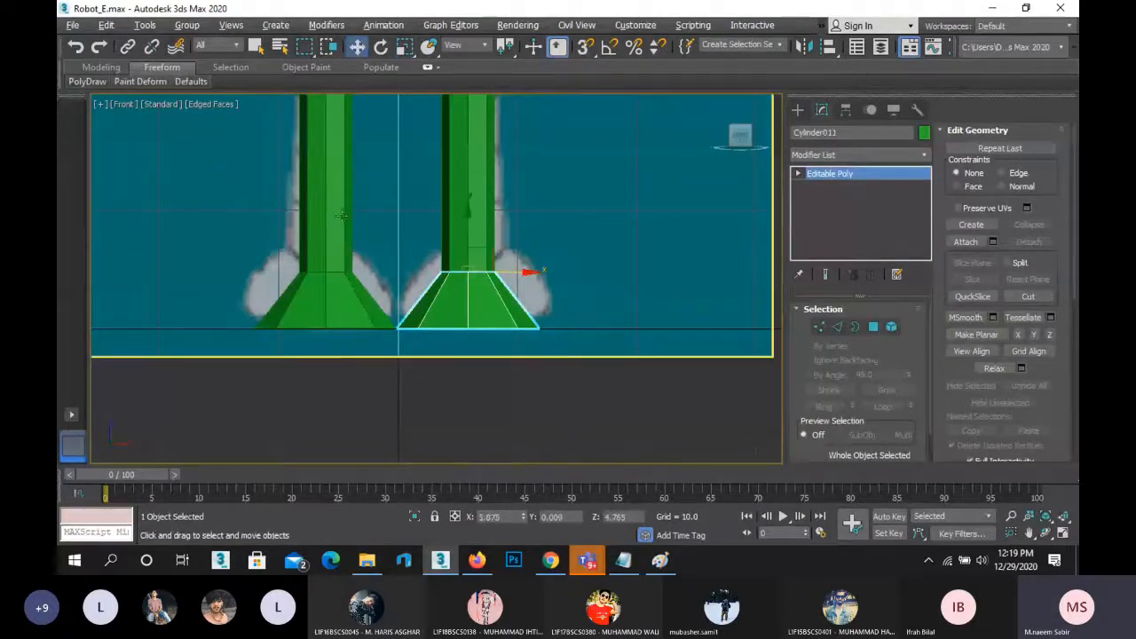
pyautogui.scroll(-4, 352, 414)
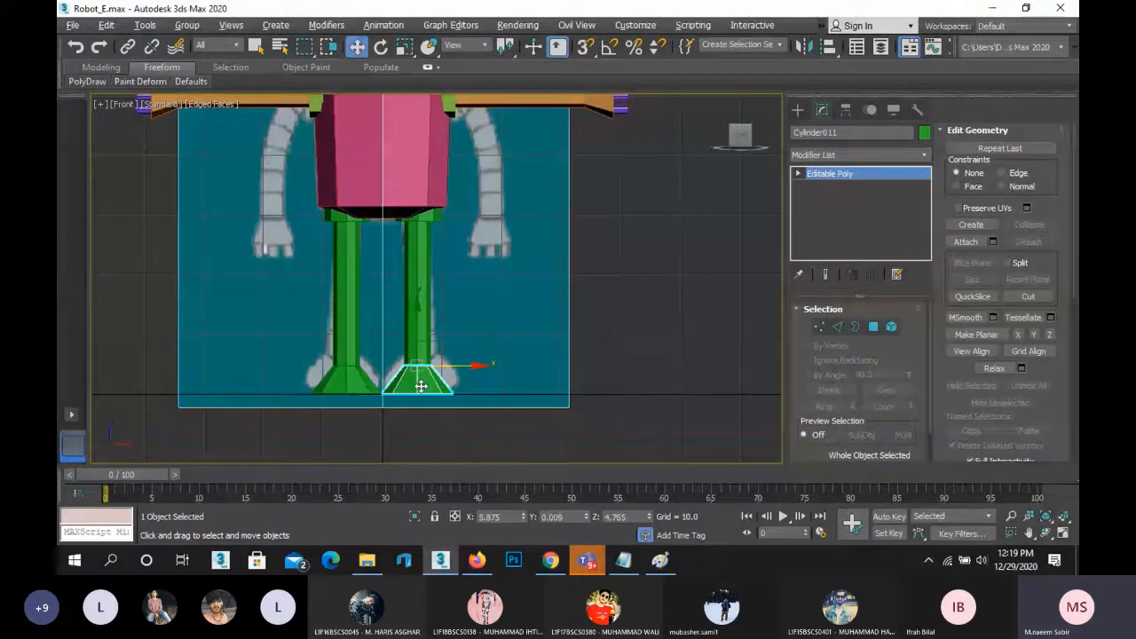
pyautogui.press('Delete')
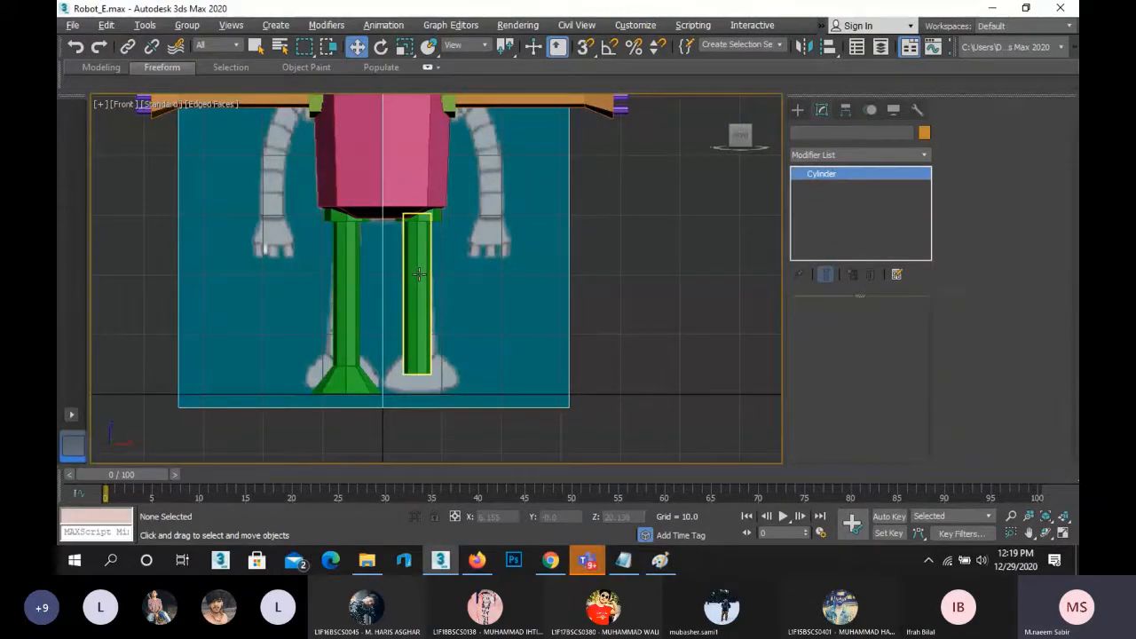
pyautogui.press('Delete')
pyautogui.click(421, 215)
pyautogui.press('Delete')
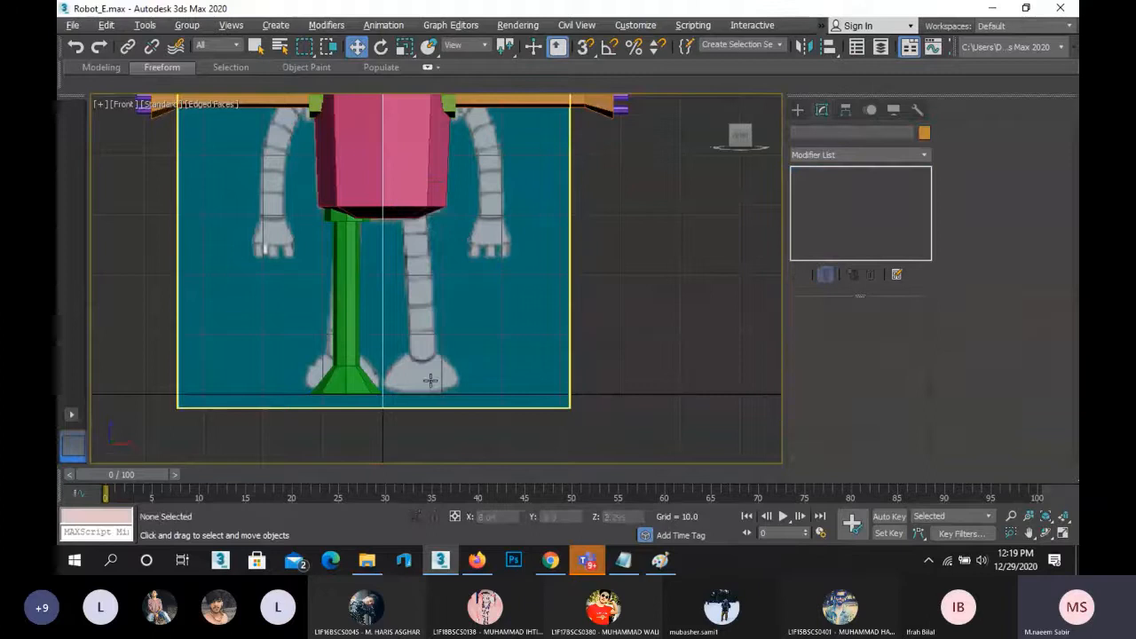
# - Select the original leg's foot, shaft and hip piece and clone them along X as one Instance under the body's other side
pyautogui.click(355, 383)
pyautogui.keyDown('ctrl'); pyautogui.click(344, 325); pyautogui.keyUp('ctrl')
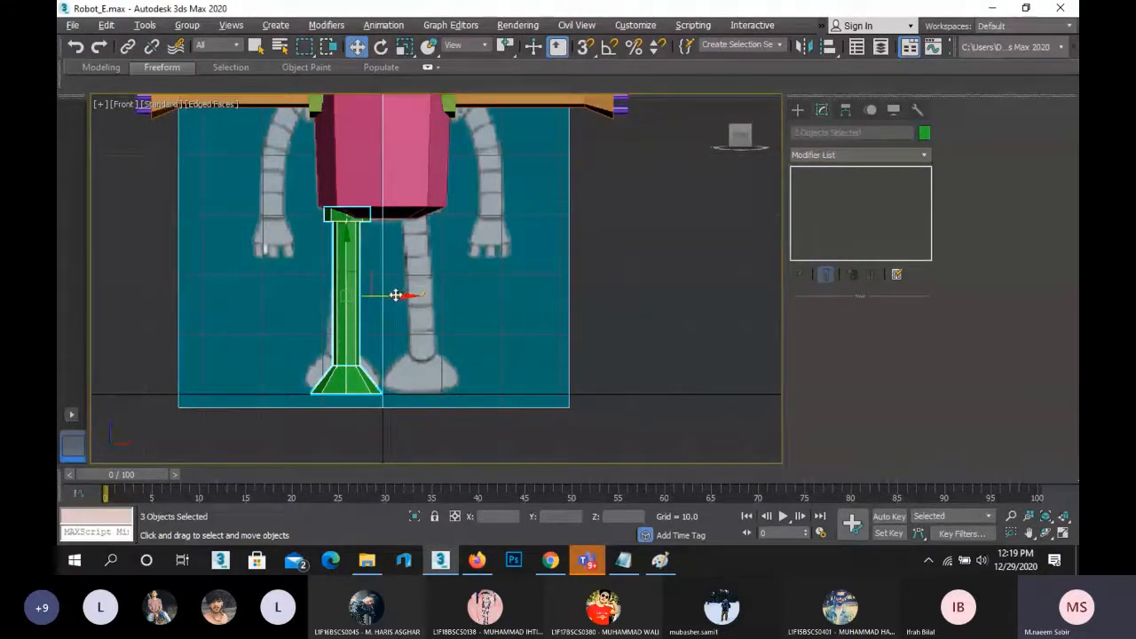
pyautogui.moveTo(396, 295)
pyautogui.keyDown('shift'); pyautogui.mouseDown()
pyautogui.moveTo(466, 296)
pyautogui.moveTo(456, 315)
pyautogui.mouseUp(); pyautogui.keyUp('shift')
pyautogui.click(498, 264)
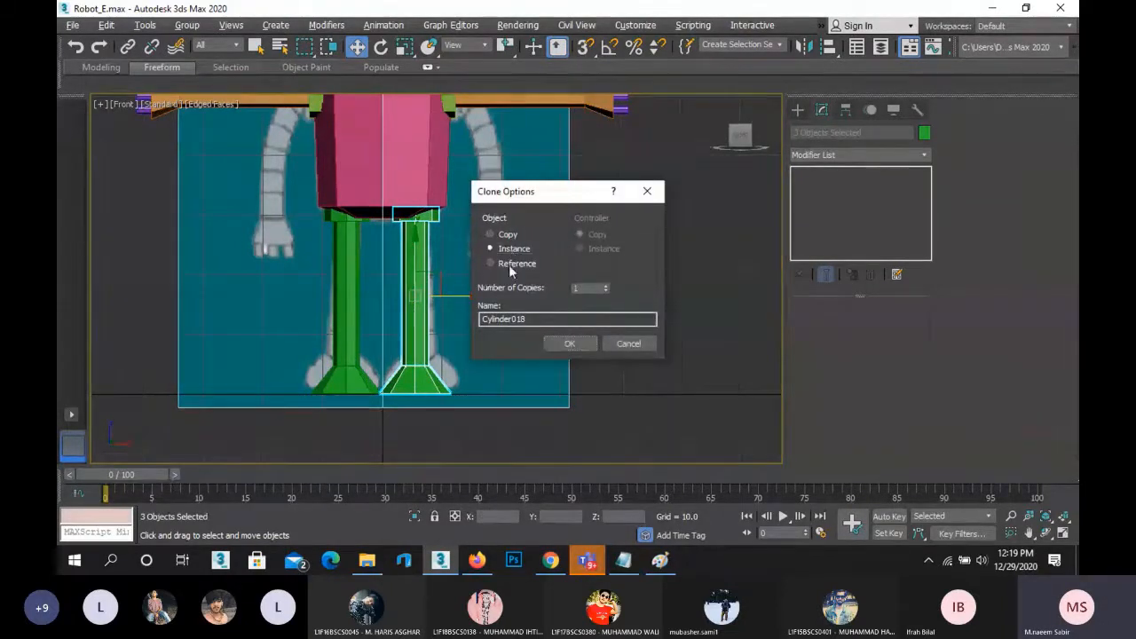
pyautogui.click(573, 344)
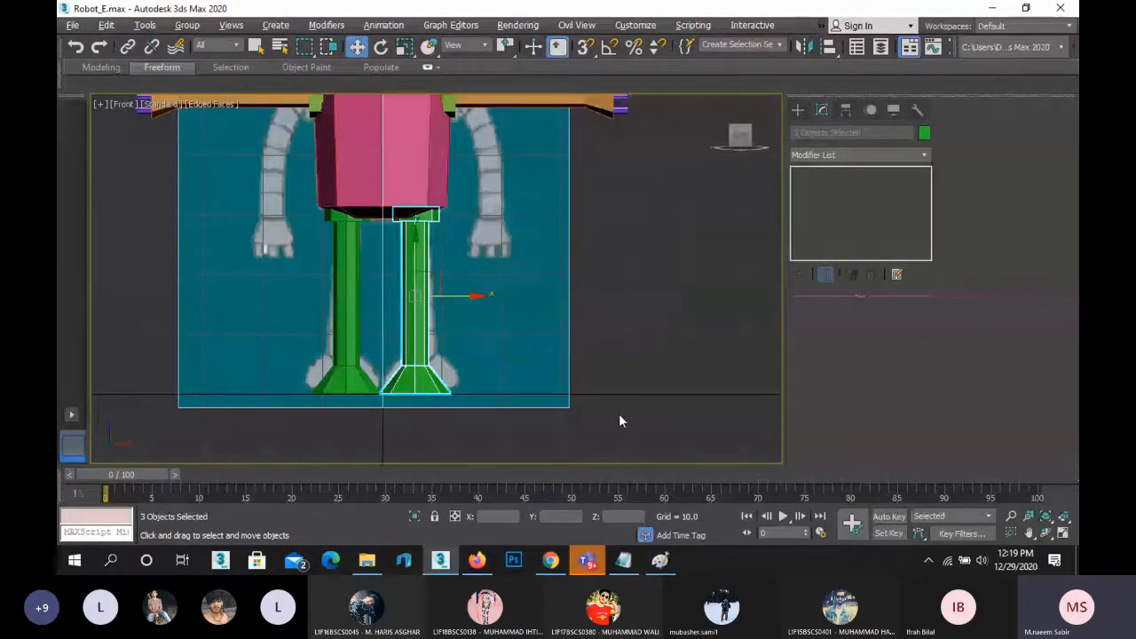
pyautogui.click(618, 418)
# - Select the original foot's bottom polygon and uniformly scale it to about 89% to narrow both instanced feet
pyautogui.scroll(5, 444, 421)
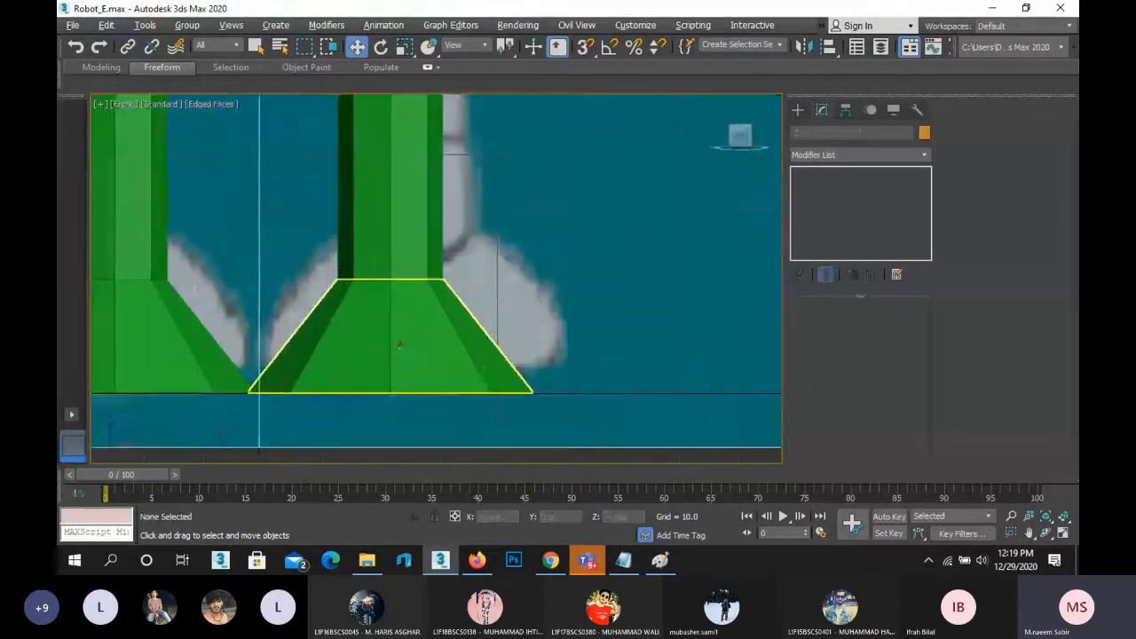
pyautogui.scroll(-2, 417, 359)
pyautogui.moveTo(390, 336); pyautogui.dragTo(412, 336, button='middle')
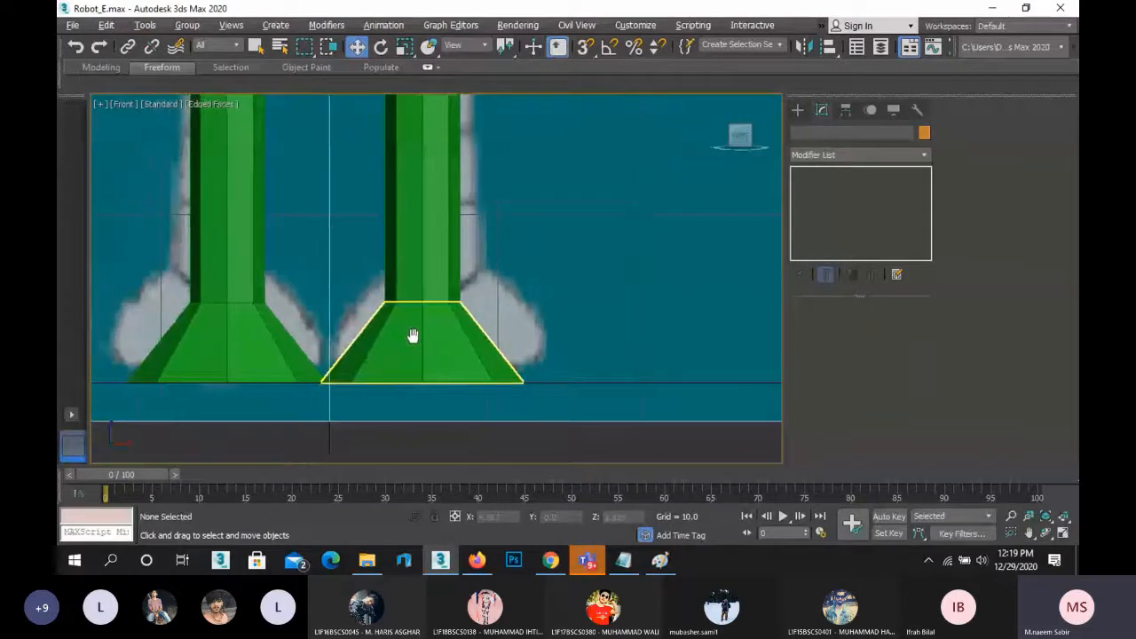
pyautogui.scroll(-5, 416, 336)
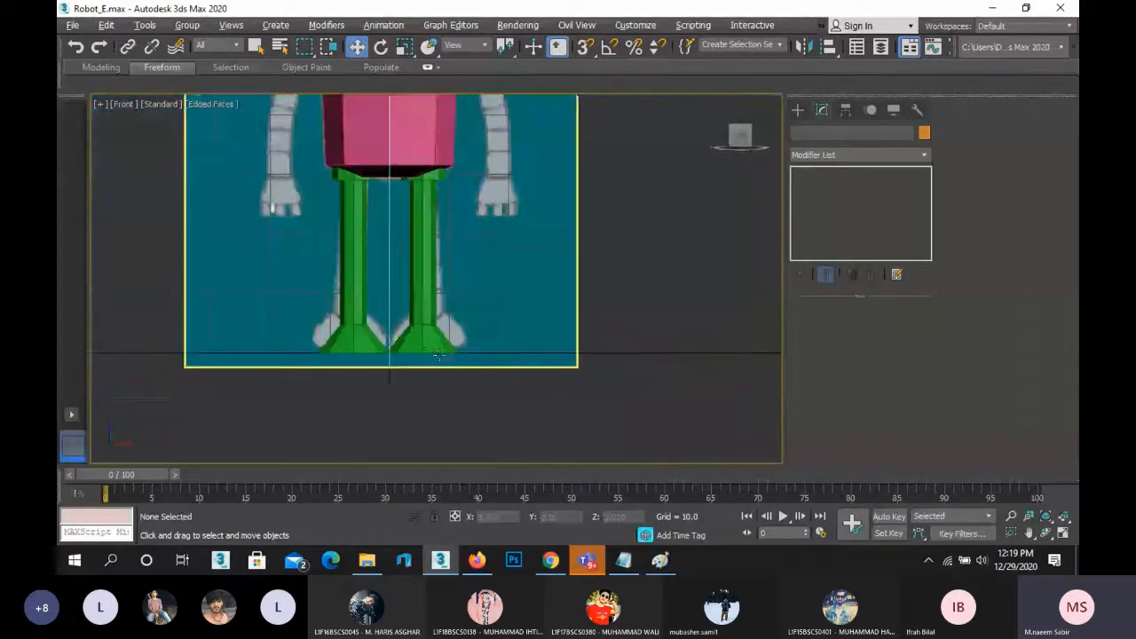
pyautogui.click(437, 353)
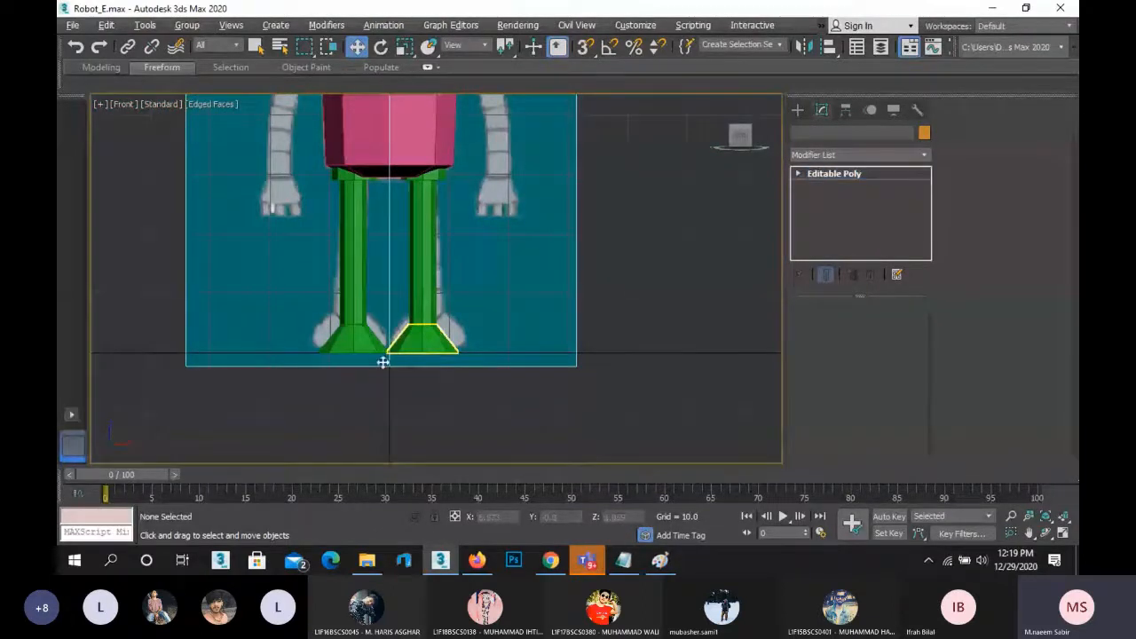
pyautogui.scroll(2, 380, 360)
pyautogui.click(346, 346)
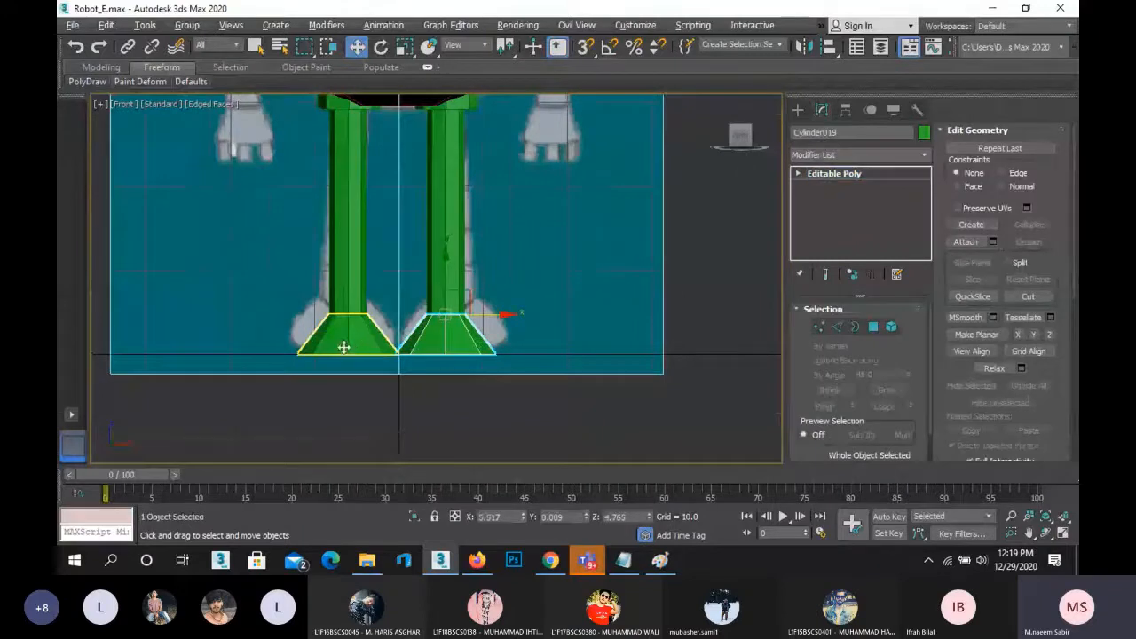
pyautogui.scroll(3, 345, 346)
pyautogui.click(890, 327)
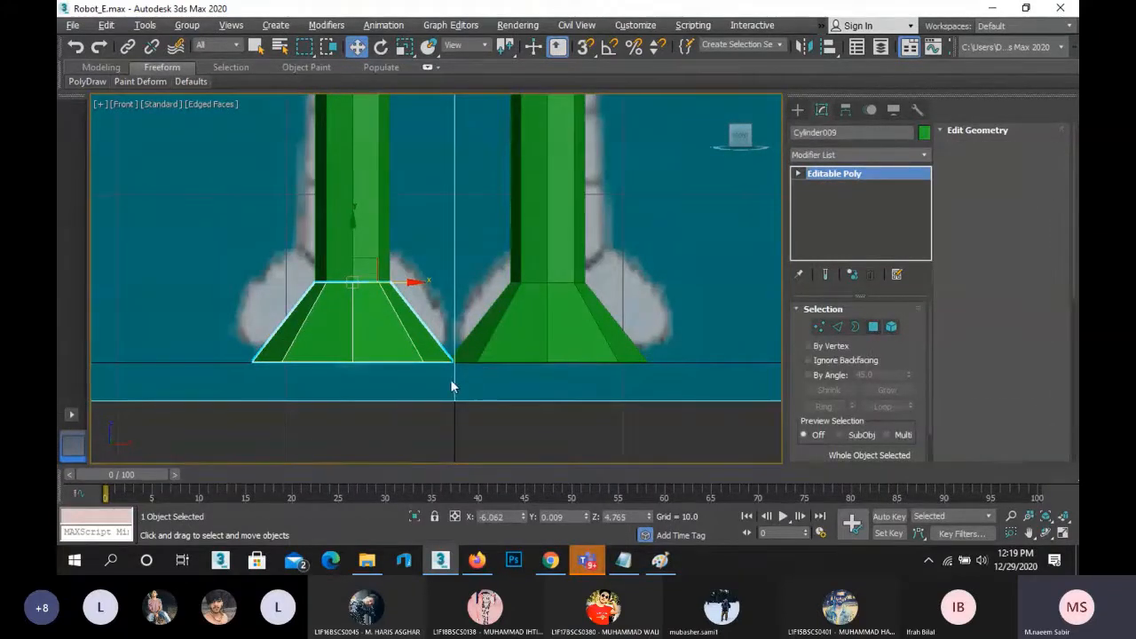
pyautogui.press('4')
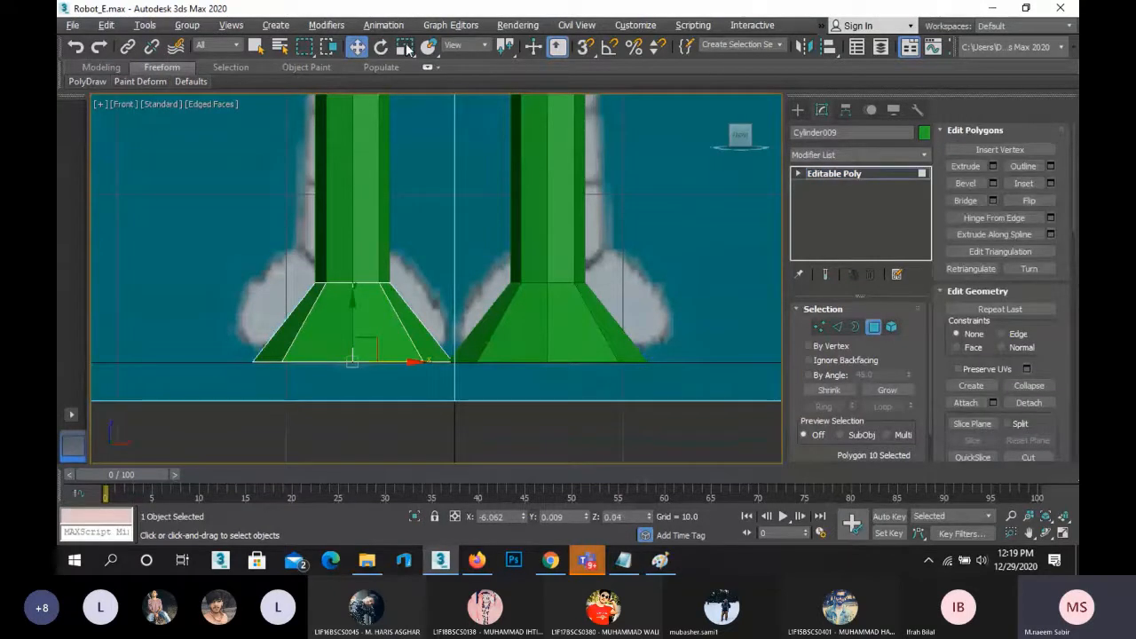
pyautogui.click(405, 46)
pyautogui.moveTo(364, 350); pyautogui.dragTo(375, 367)
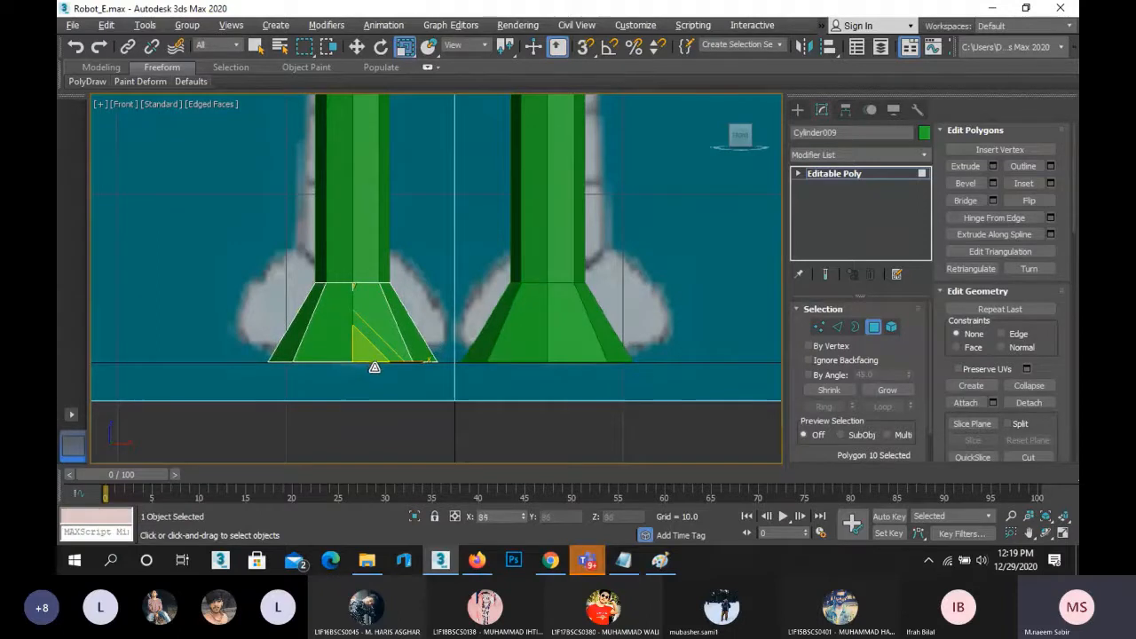
# - Switch the original foot to edge editing and select its eight slanted side edges
pyautogui.click(357, 48)
pyautogui.scroll(3, 355, 307)
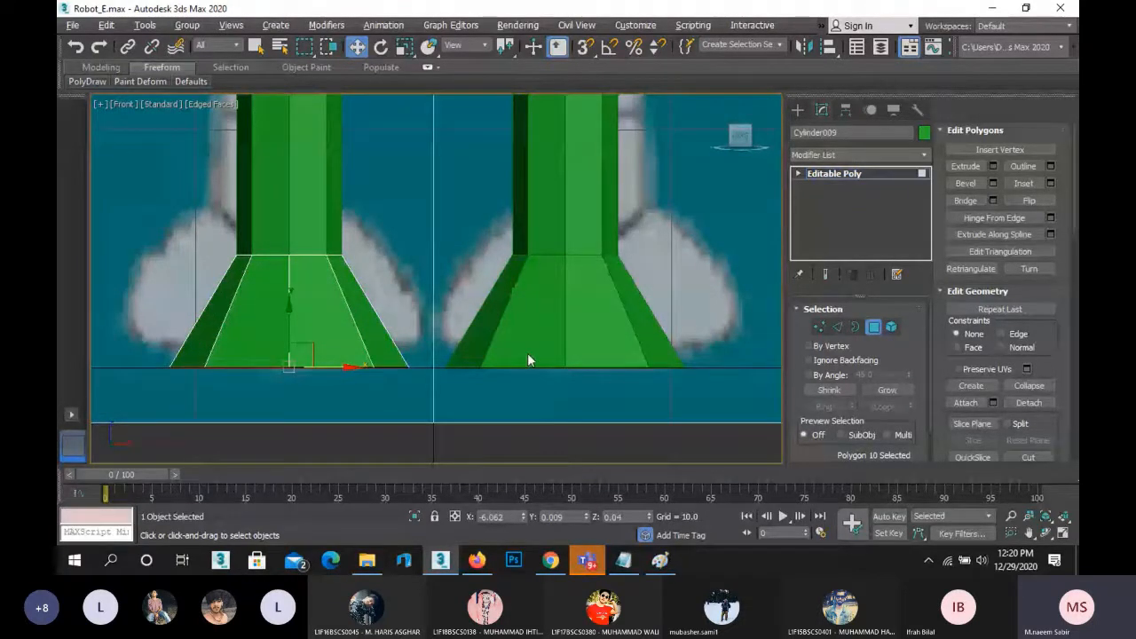
pyautogui.click(842, 325)
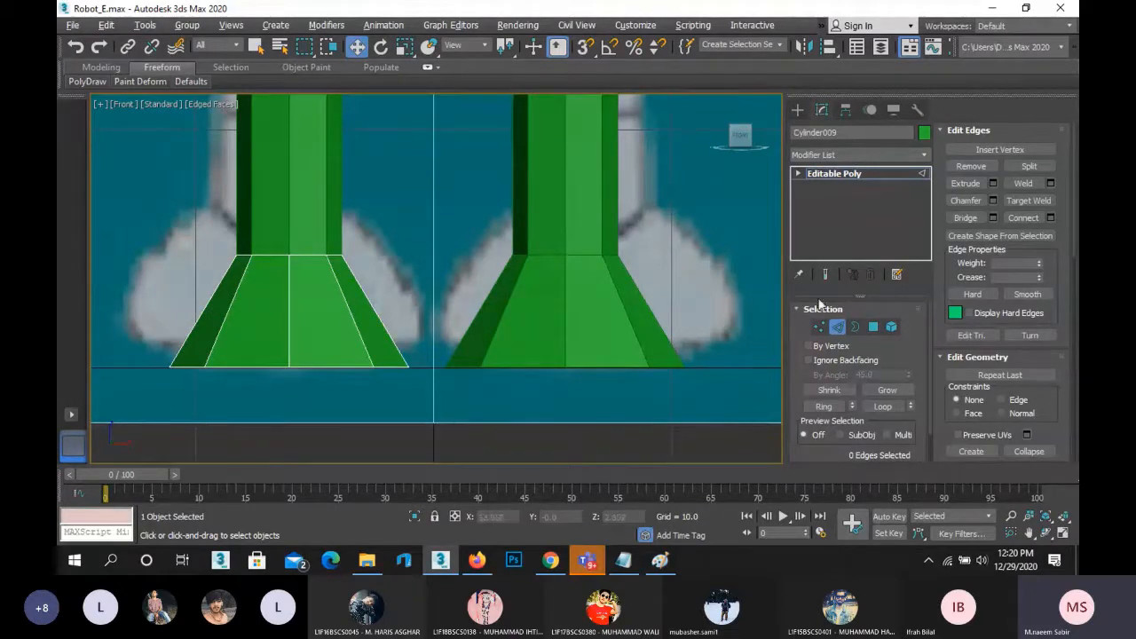
pyautogui.moveTo(174, 309); pyautogui.dragTo(396, 328)
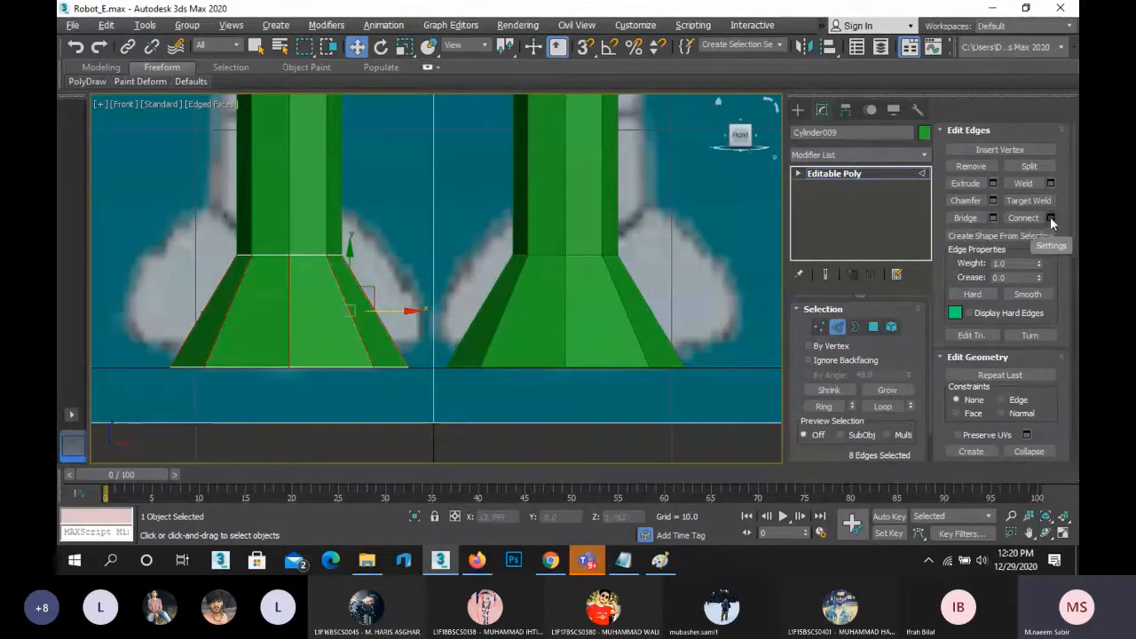
# - Try connecting the foot's eight side edges with one segment and scaling the new edge loop slightly outward
pyautogui.hotkey('ctrl', 'shift', 'e')
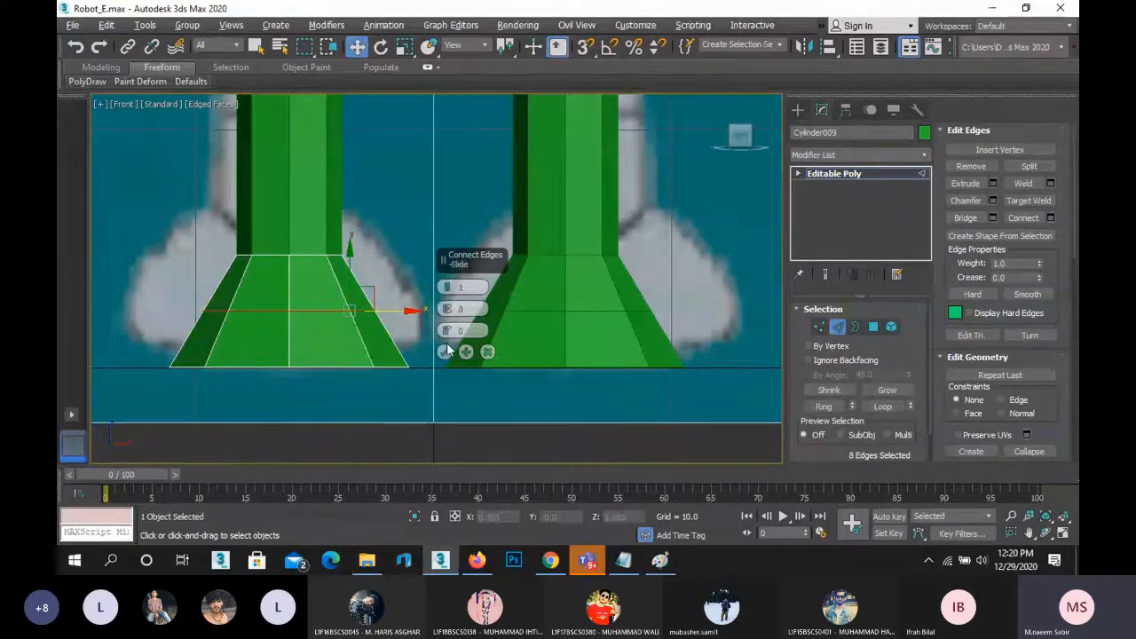
pyautogui.click(444, 352)
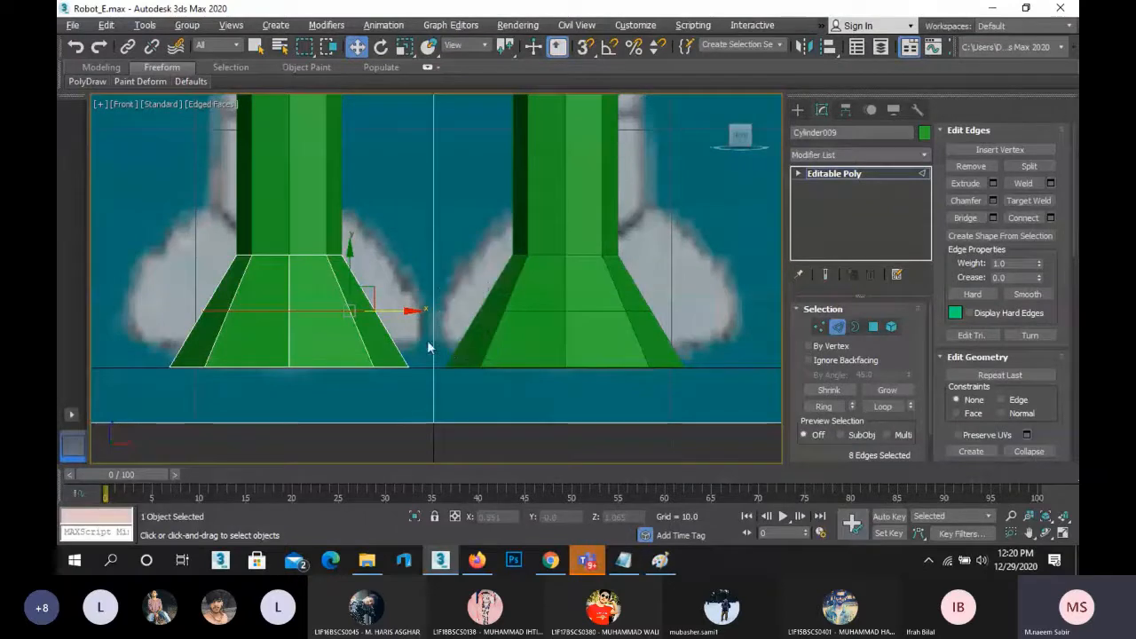
pyautogui.press('r')
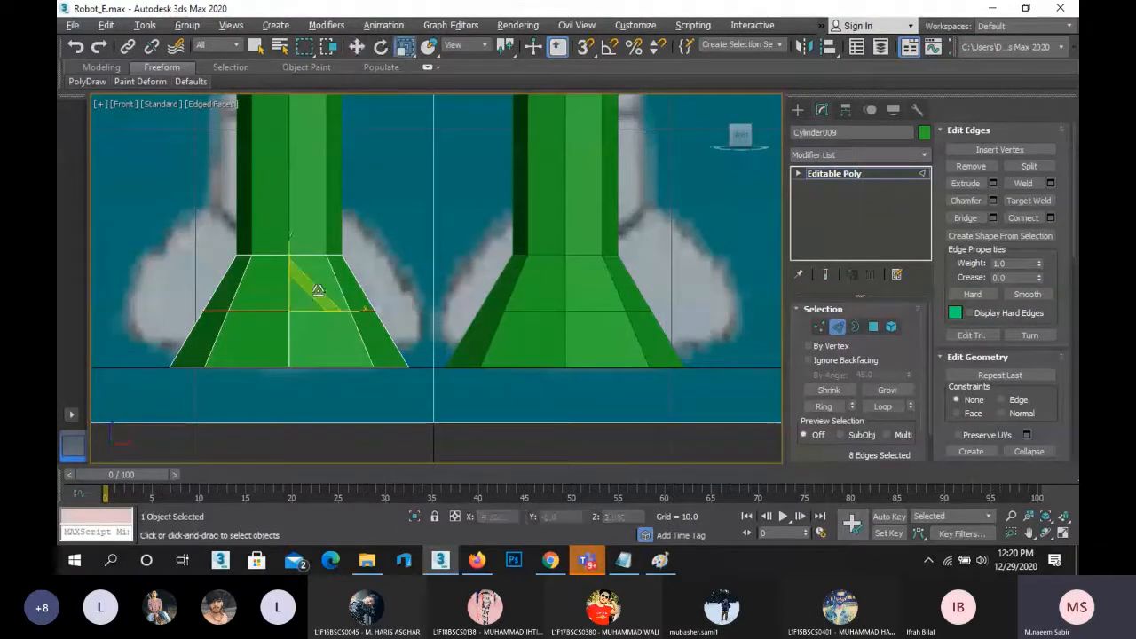
pyautogui.moveTo(306, 299); pyautogui.dragTo(312, 294)
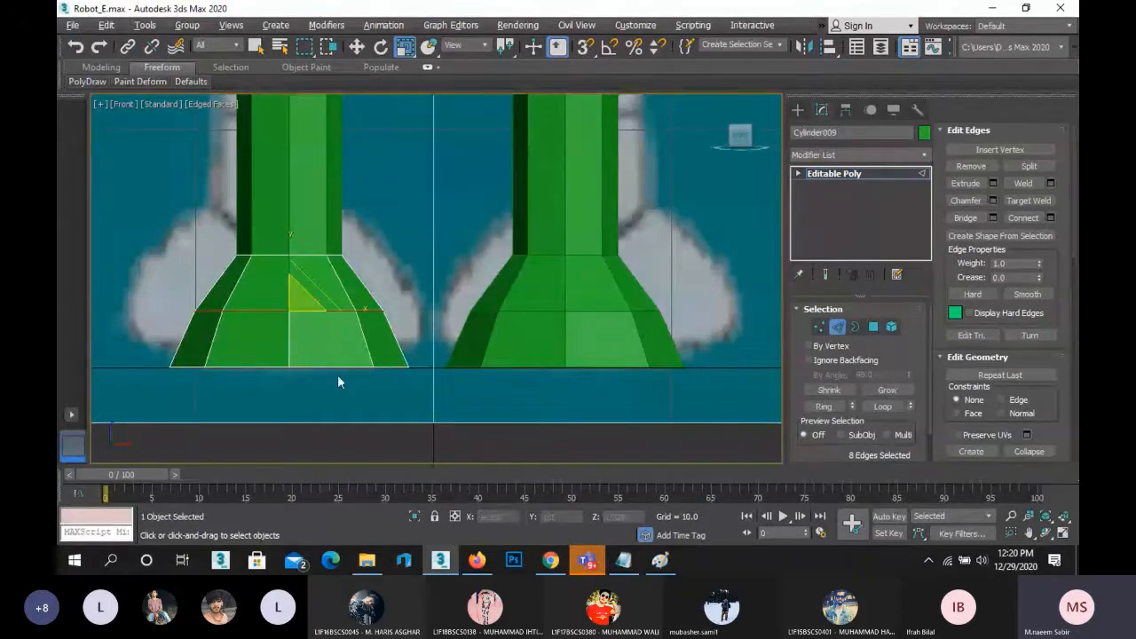
# - Undo the edge loop's scaling and the connection, returning to the foot's eight selected side edges
pyautogui.scroll(-3, 338, 378)
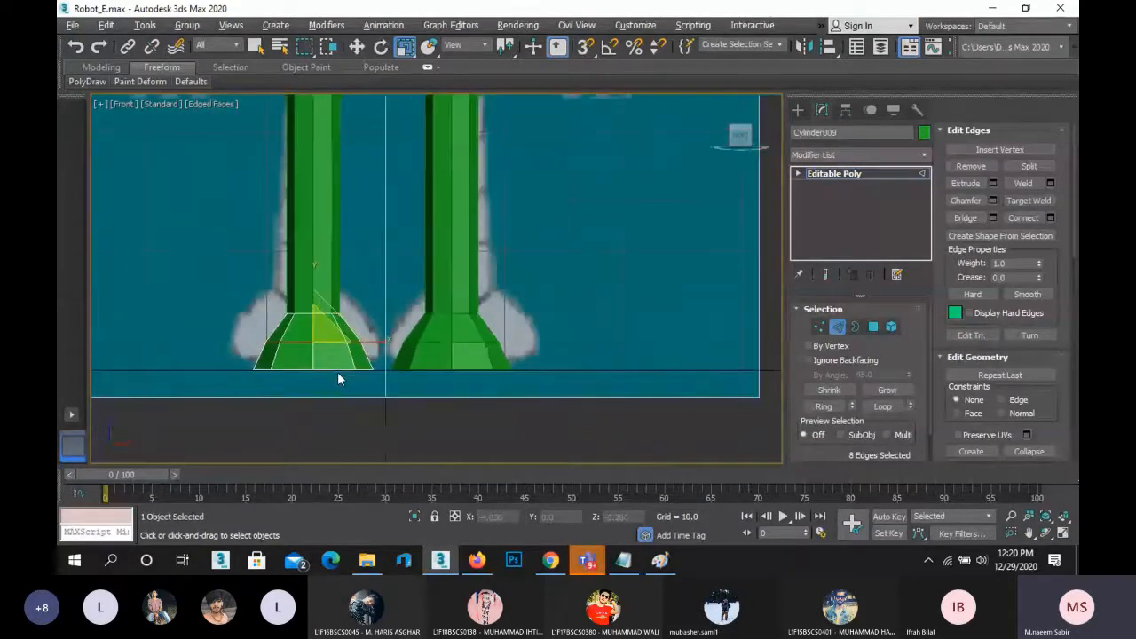
pyautogui.scroll(2, 337, 372)
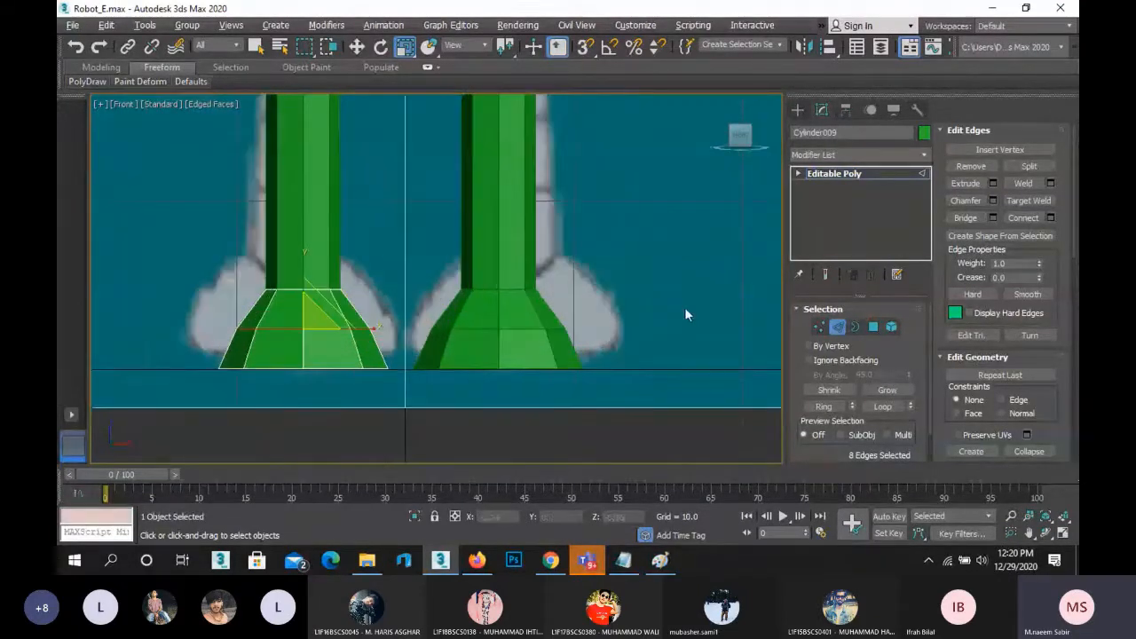
pyautogui.hotkey('ctrl', 'z')
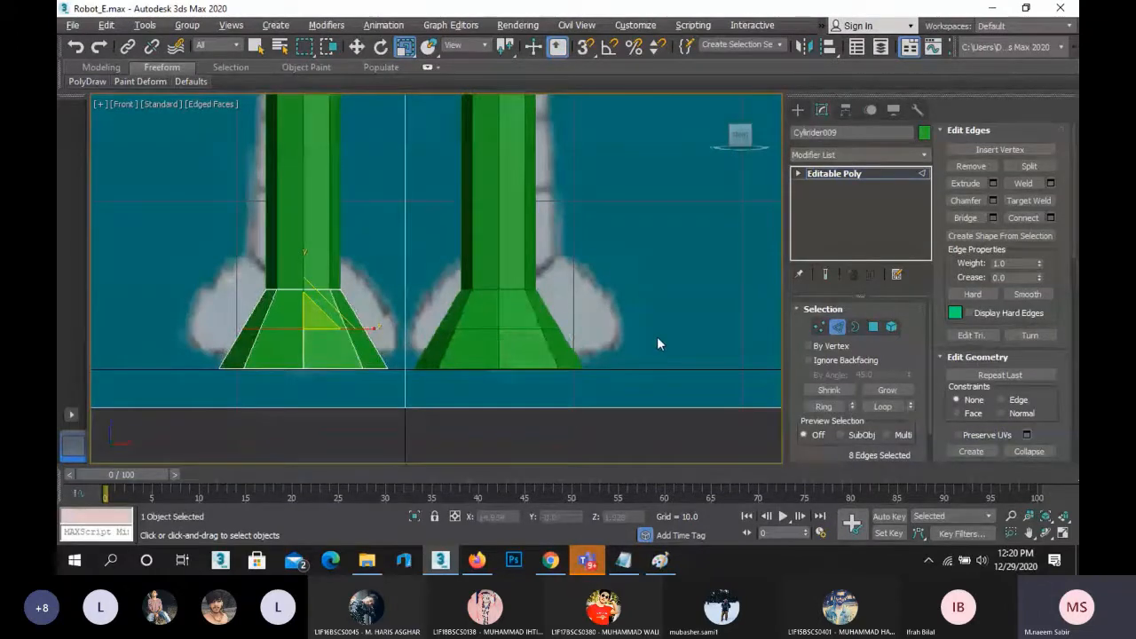
pyautogui.scroll(2, 311, 328)
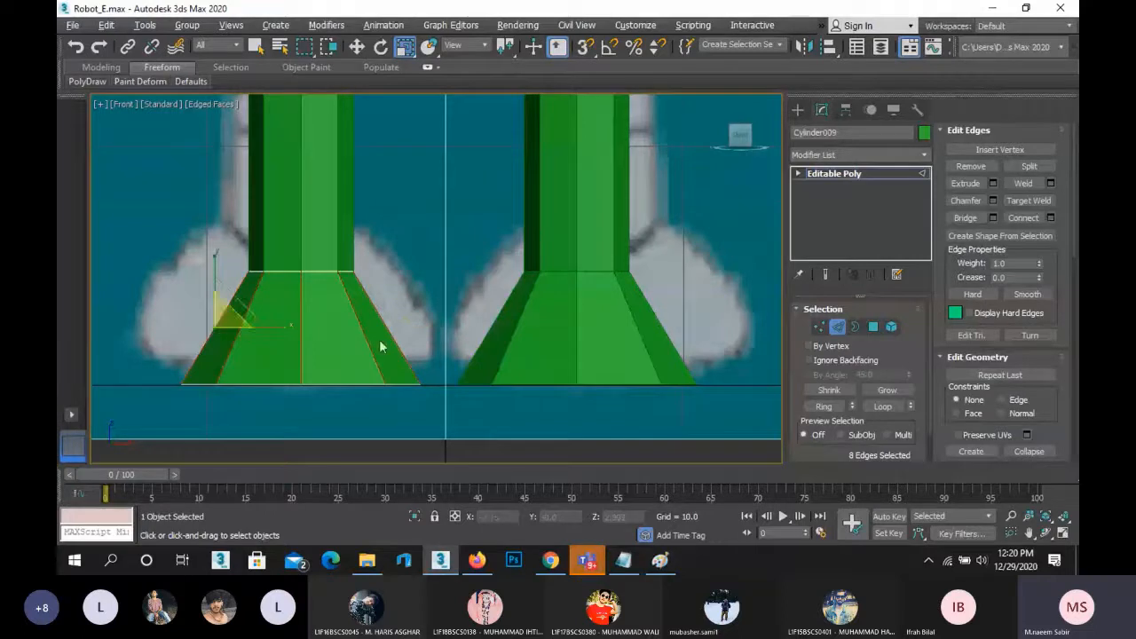
# - Try connecting the foot's eight selected side edges with two segments
pyautogui.click(1050, 217)
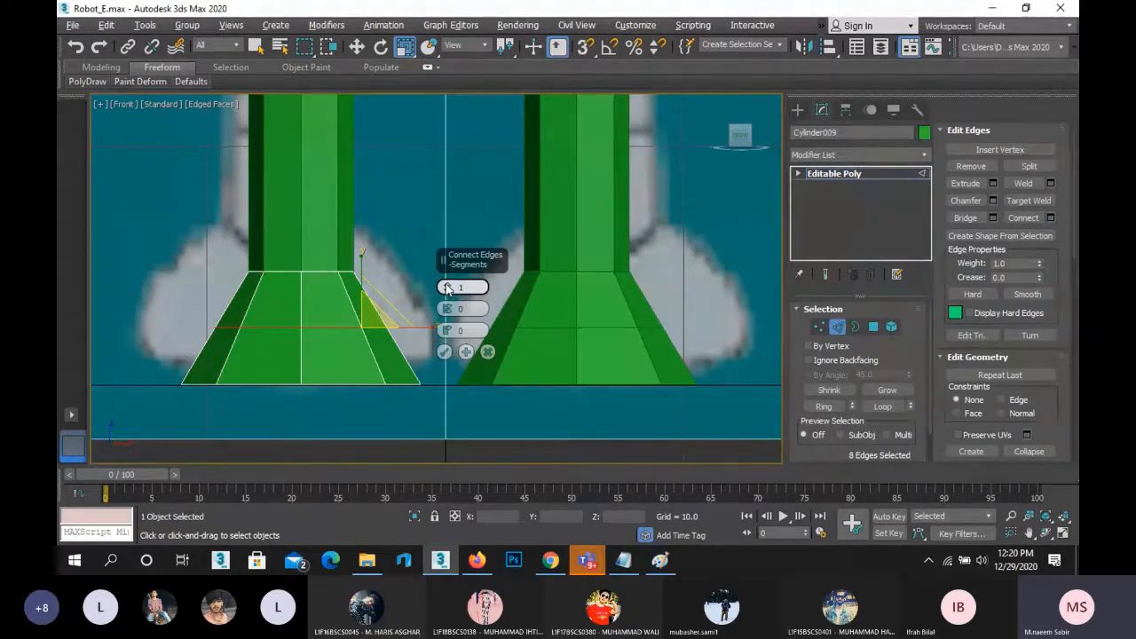
pyautogui.click(449, 287)
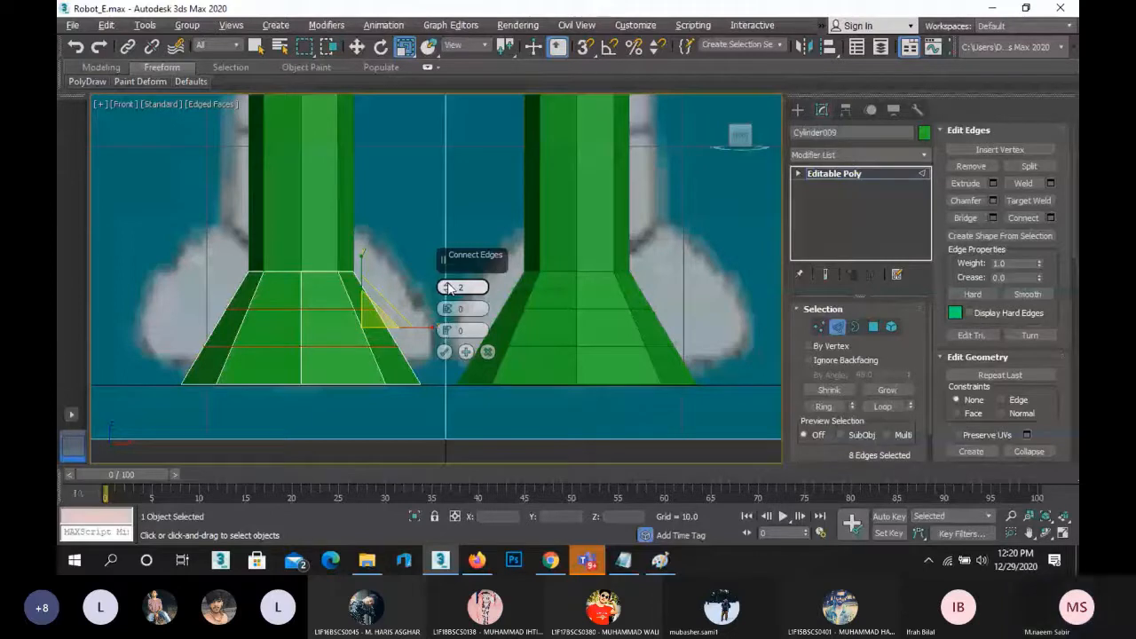
pyautogui.click(1051, 218)
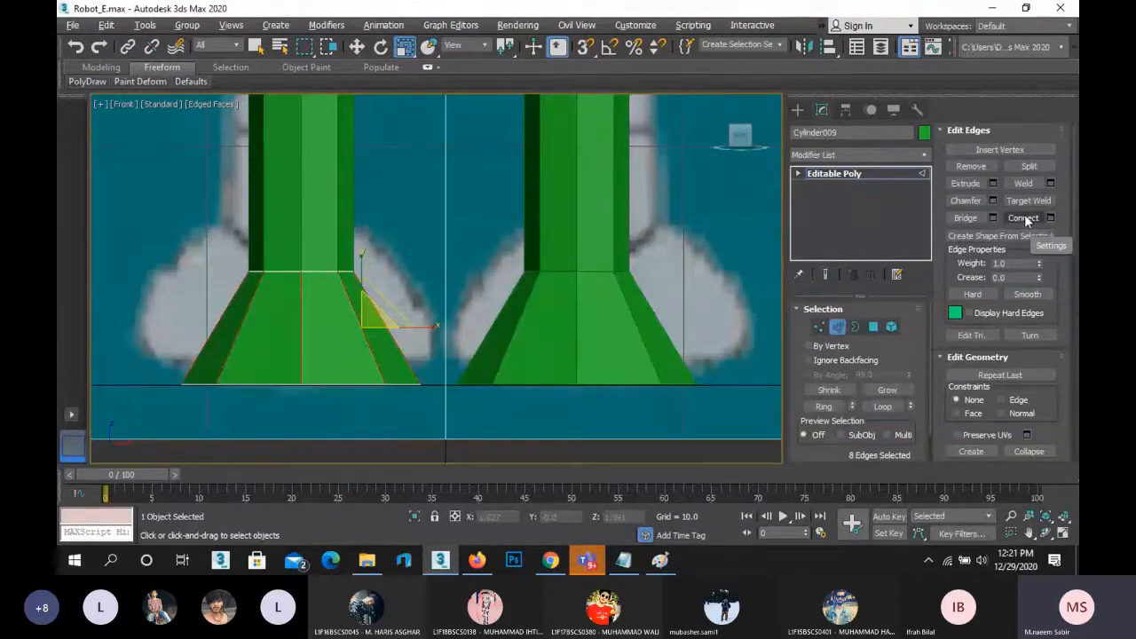
# - Connect the foot's eight side edges with one segment and scale the new edge loop outward to about 105%
pyautogui.click(1051, 218)
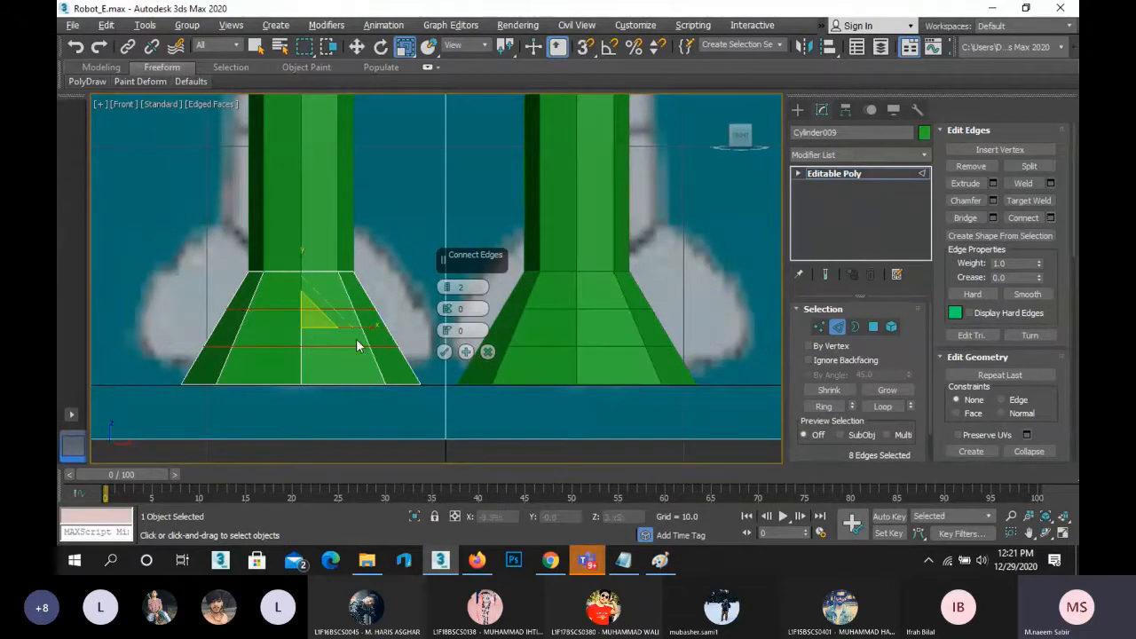
pyautogui.click(449, 289)
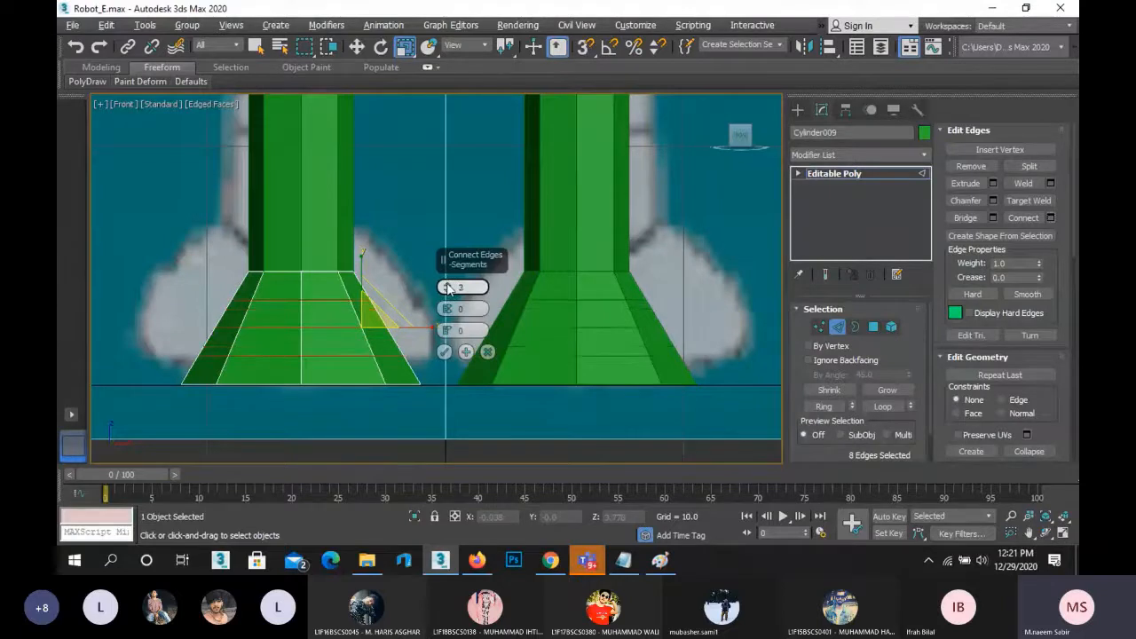
pyautogui.click(449, 293)
pyautogui.click(448, 293)
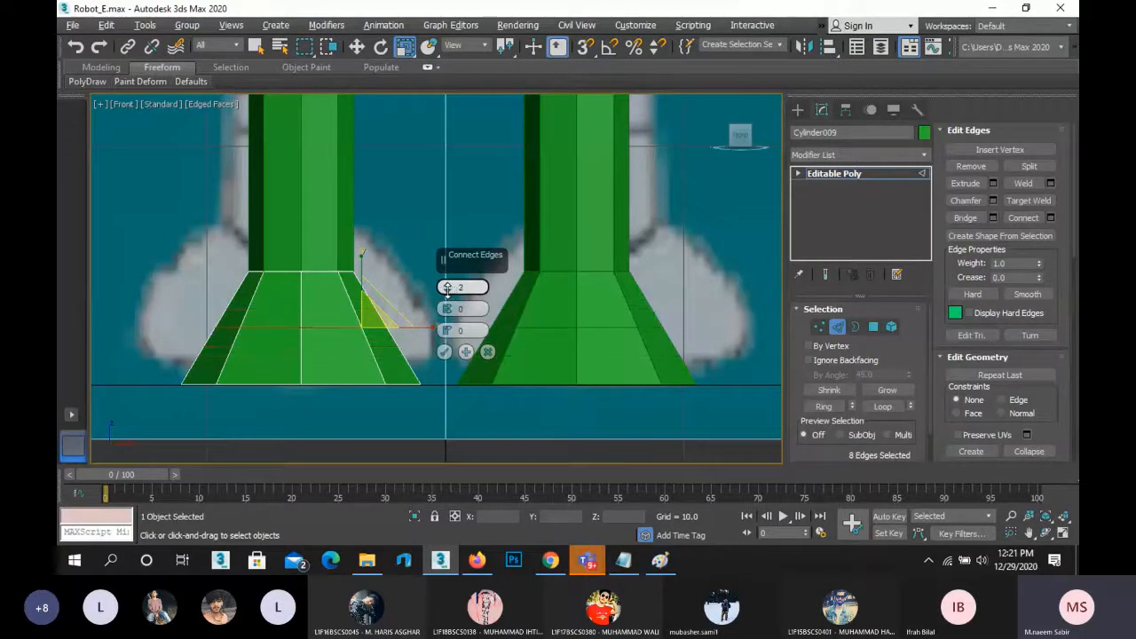
pyautogui.click(444, 353)
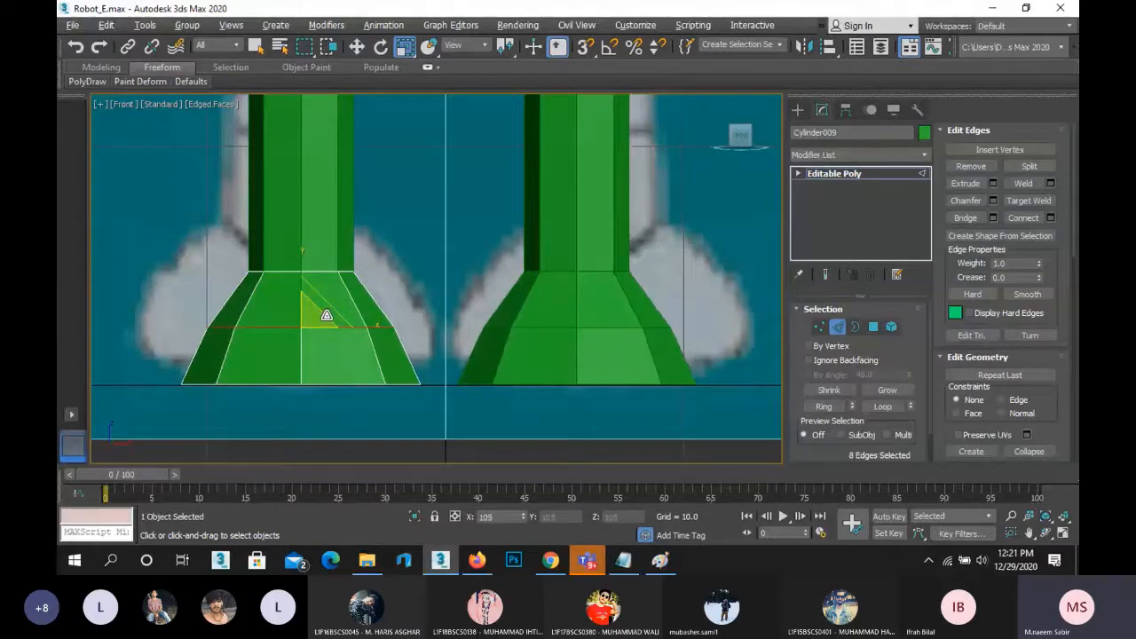
# - Leave the foot's edge editing, switch to the pink torso's edges and select its eight slanted shoulder edges
pyautogui.scroll(-5, 355, 347)
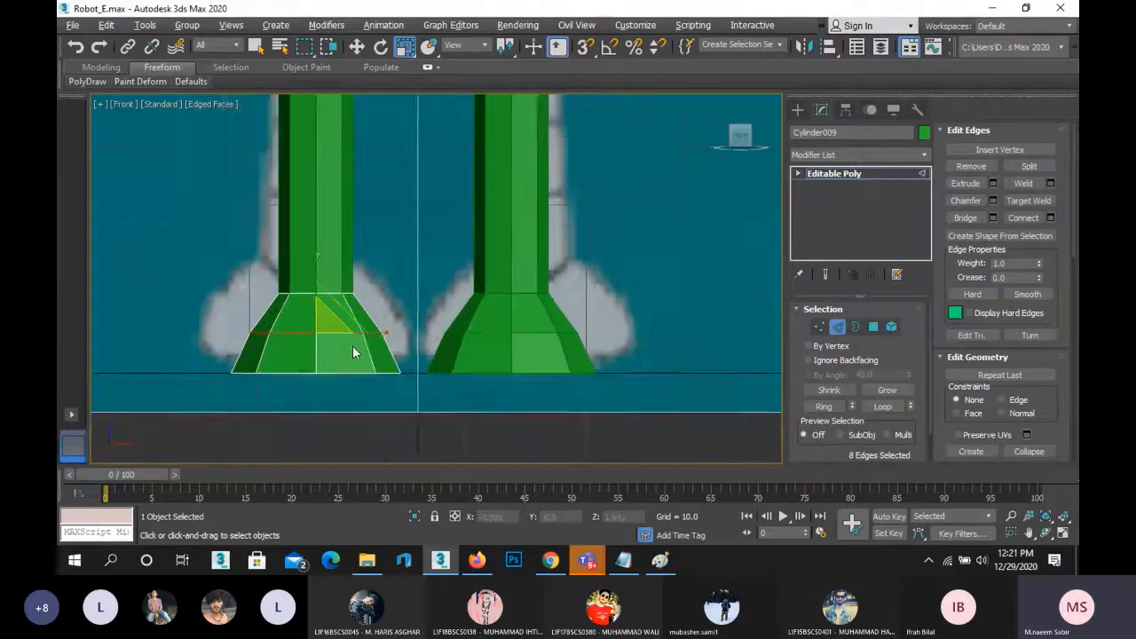
pyautogui.moveTo(526, 247); pyautogui.dragTo(514, 405, button='middle')
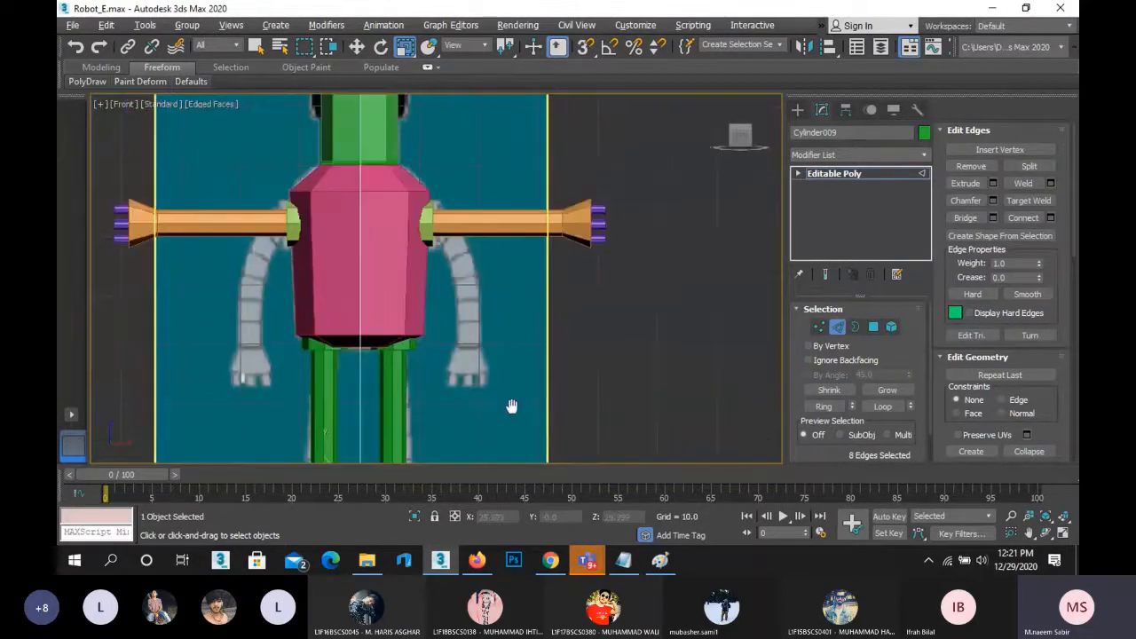
pyautogui.scroll(3, 523, 217)
pyautogui.scroll(-3, 435, 271)
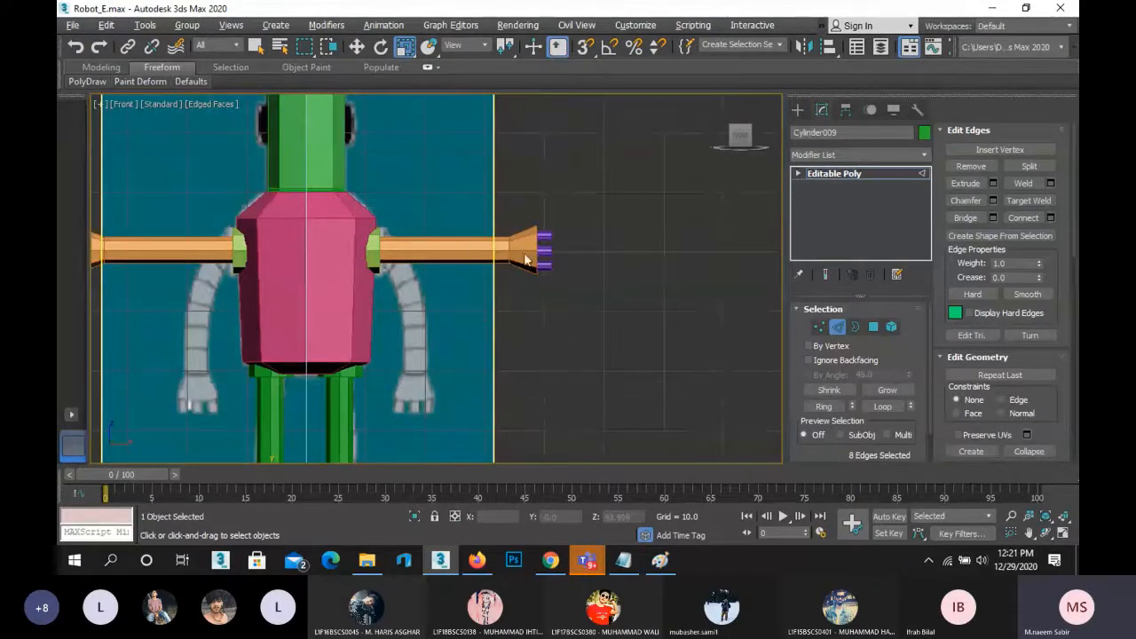
pyautogui.click(843, 325)
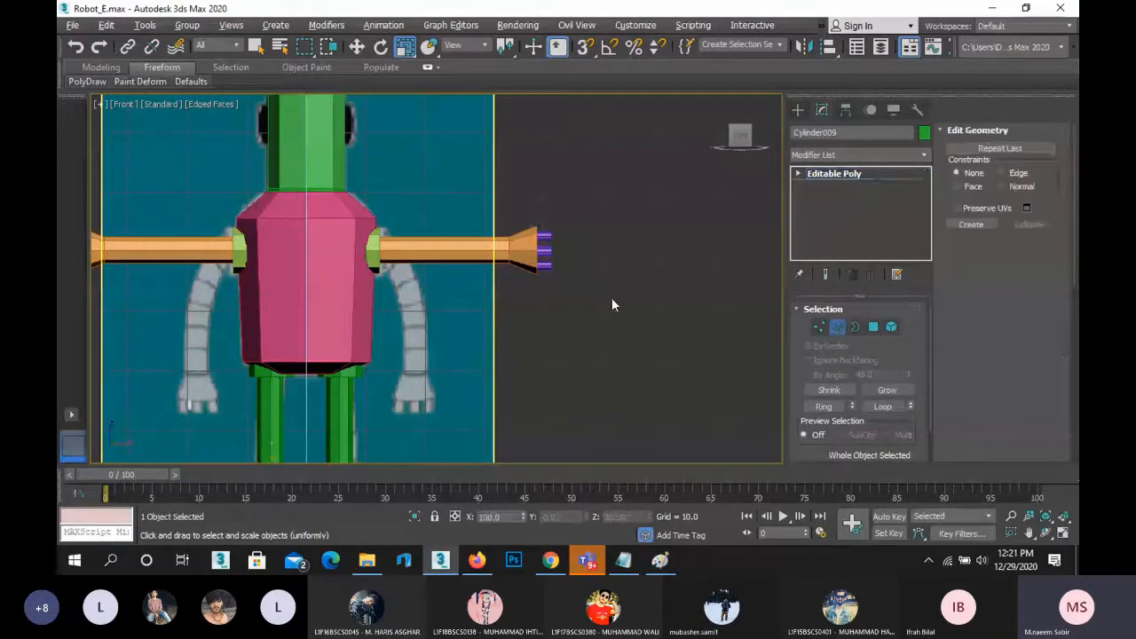
pyautogui.click(653, 315)
pyautogui.scroll(5, 303, 215)
pyautogui.click(433, 252)
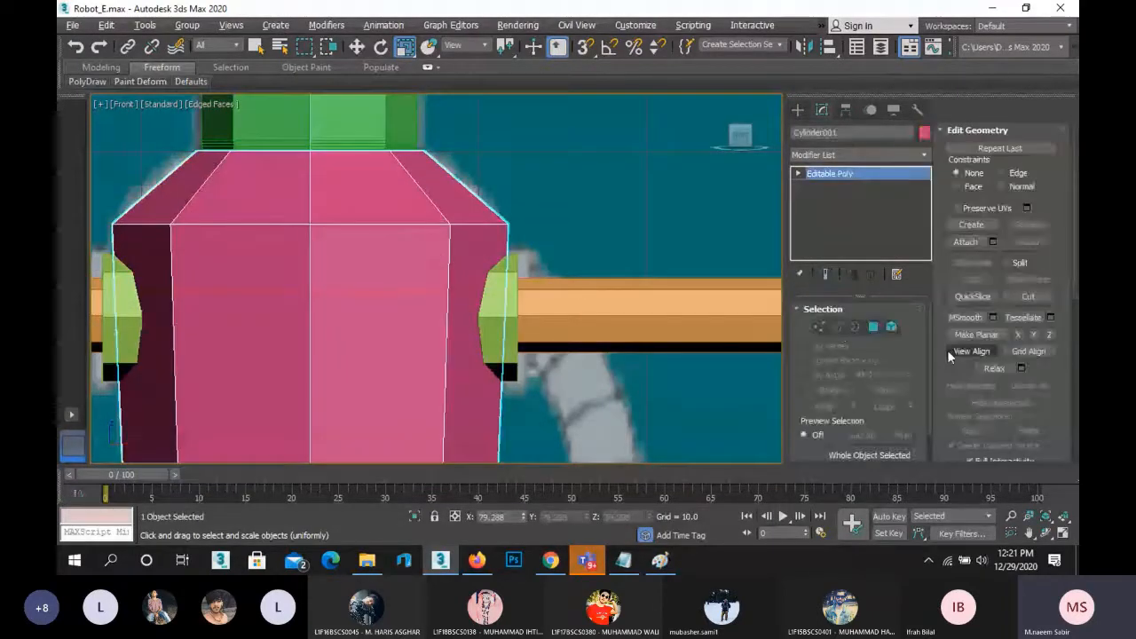
pyautogui.press('2')
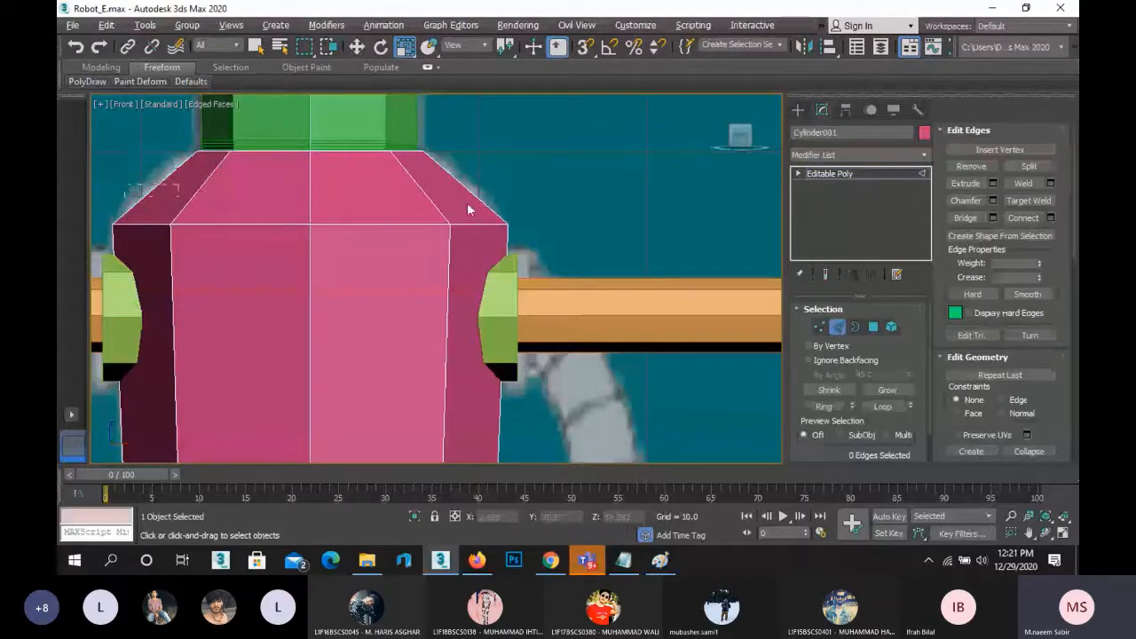
pyautogui.click(494, 207)
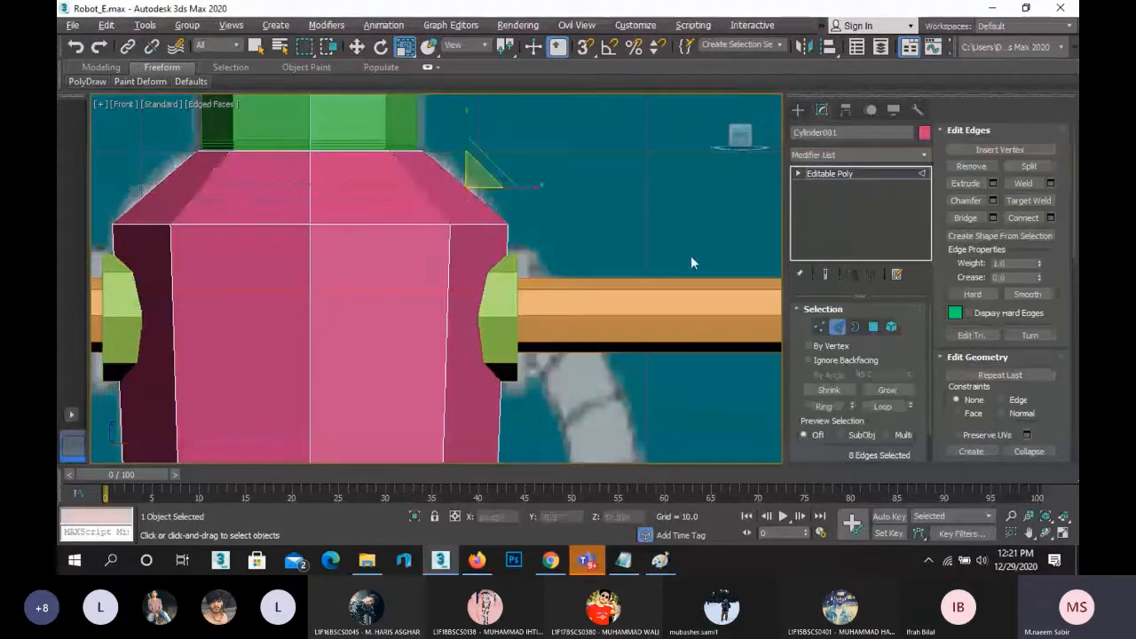
# - Connect the torso's shoulder edges with one segment and scale the new edge loop slightly outward to match the reference
pyautogui.click(1051, 218)
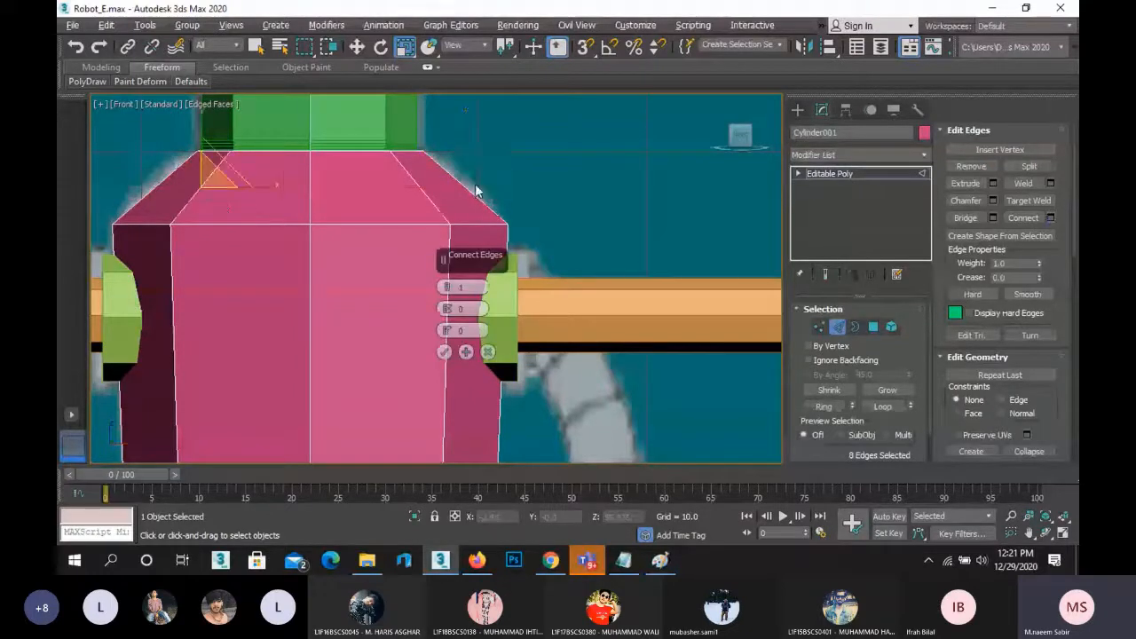
pyautogui.click(445, 352)
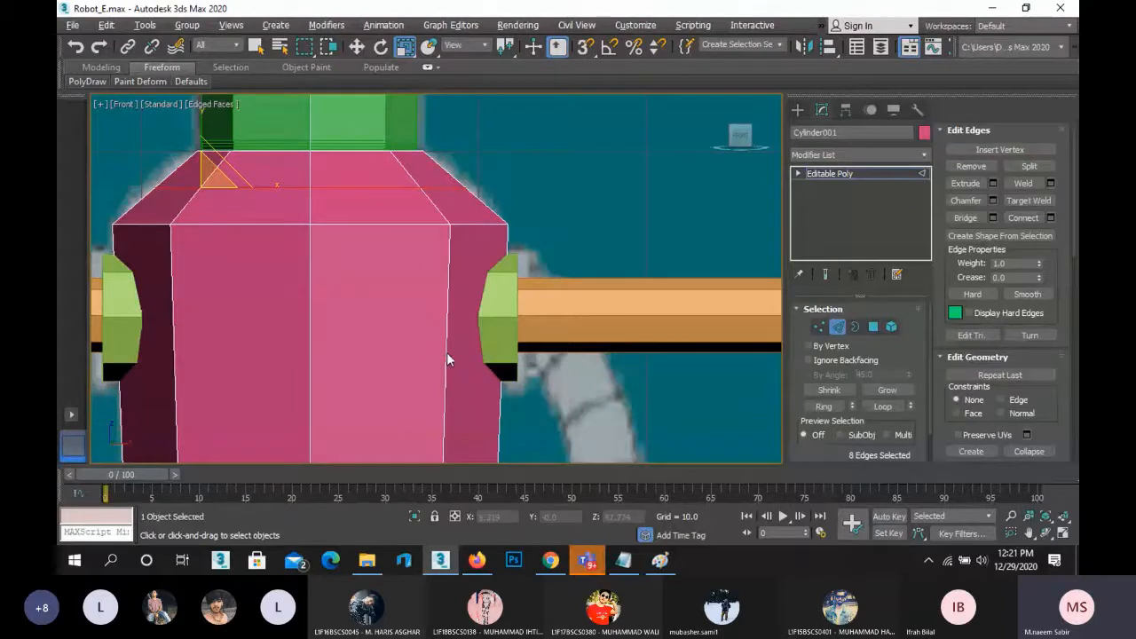
pyautogui.moveTo(314, 176); pyautogui.dragTo(321, 172)
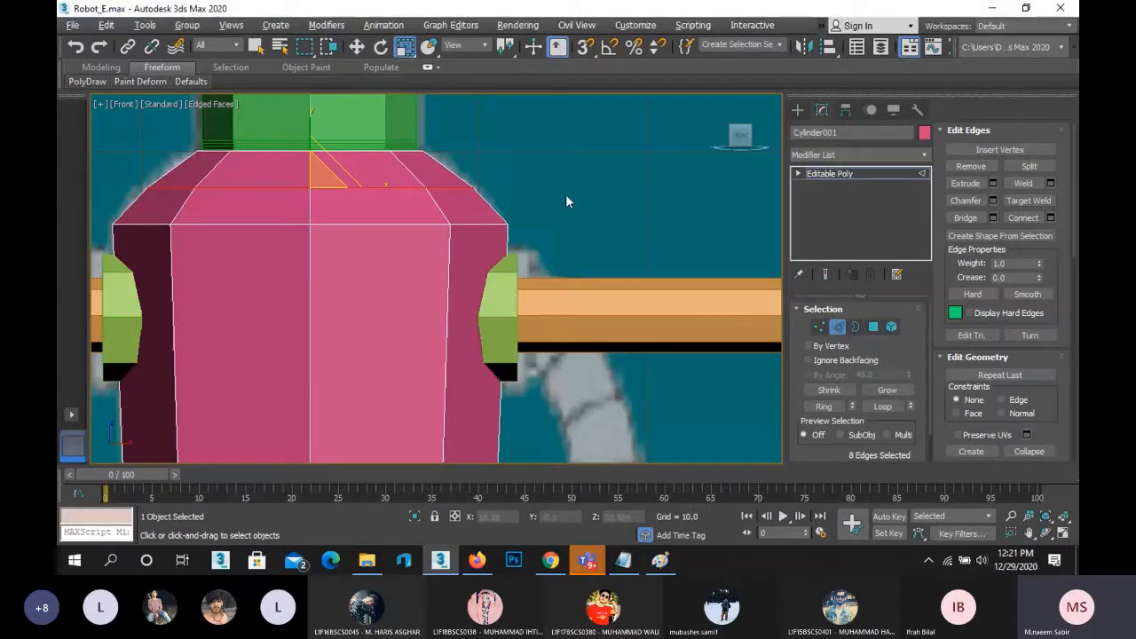
pyautogui.click(680, 236)
# - Check the torso, hips and arms against the reference, finish the torso's edge editing and deselect it
pyautogui.scroll(-10, 577, 185)
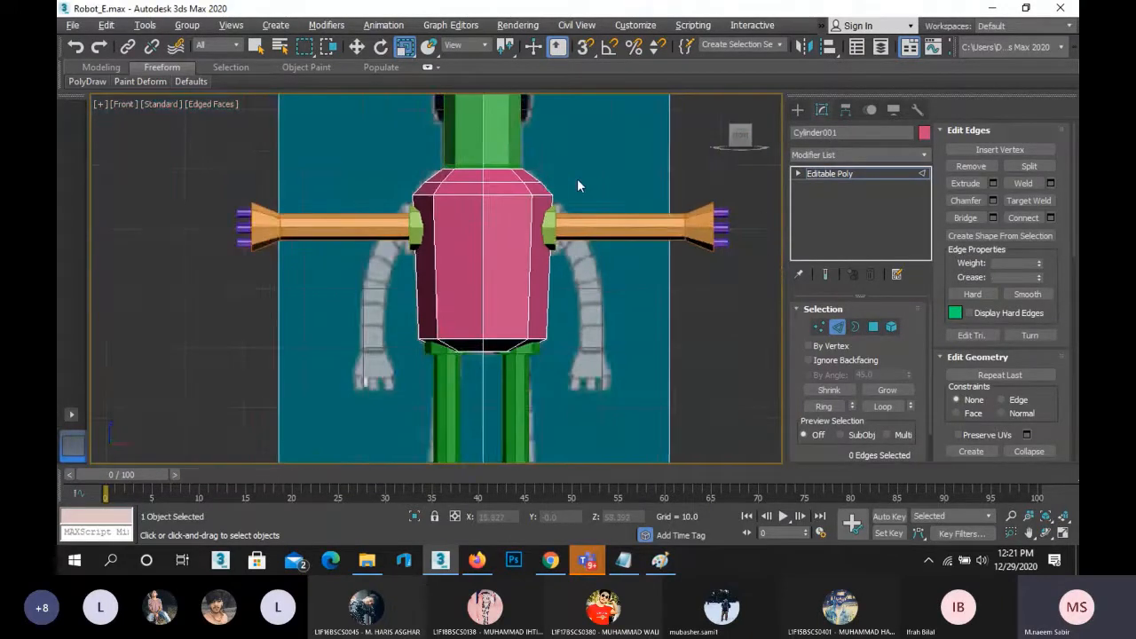
pyautogui.scroll(5, 526, 279)
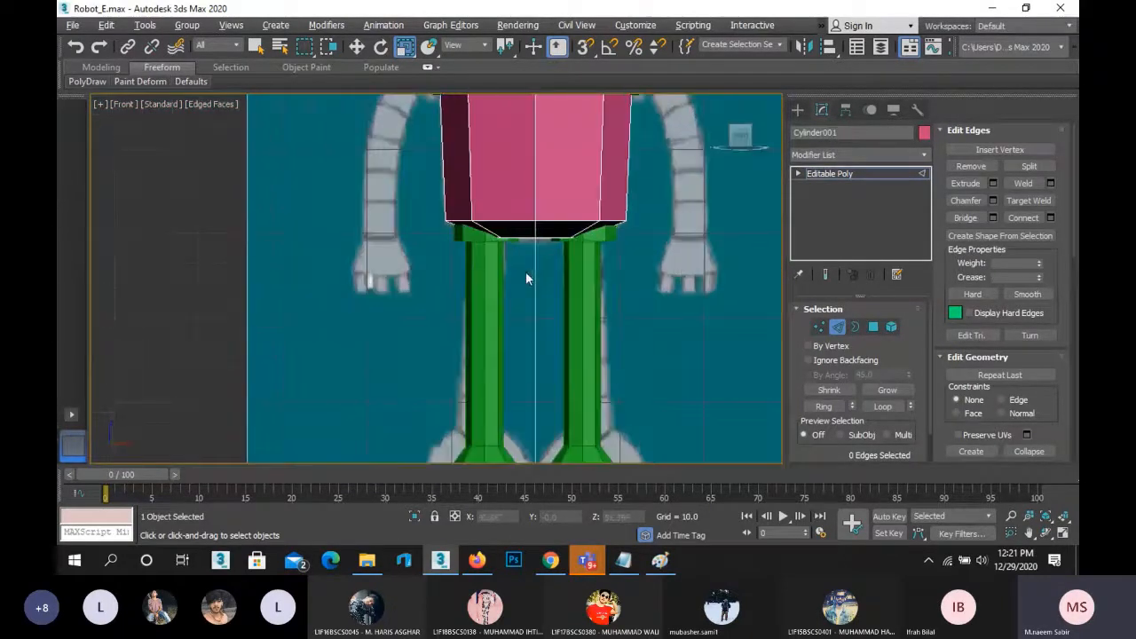
pyautogui.scroll(2, 526, 277)
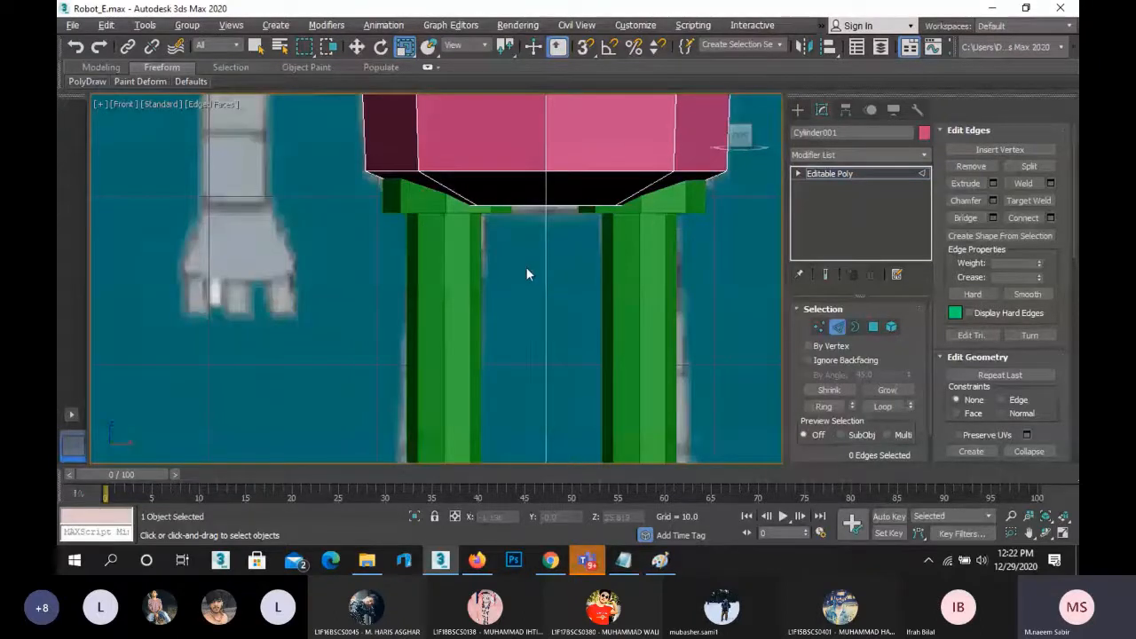
pyautogui.scroll(-6, 525, 273)
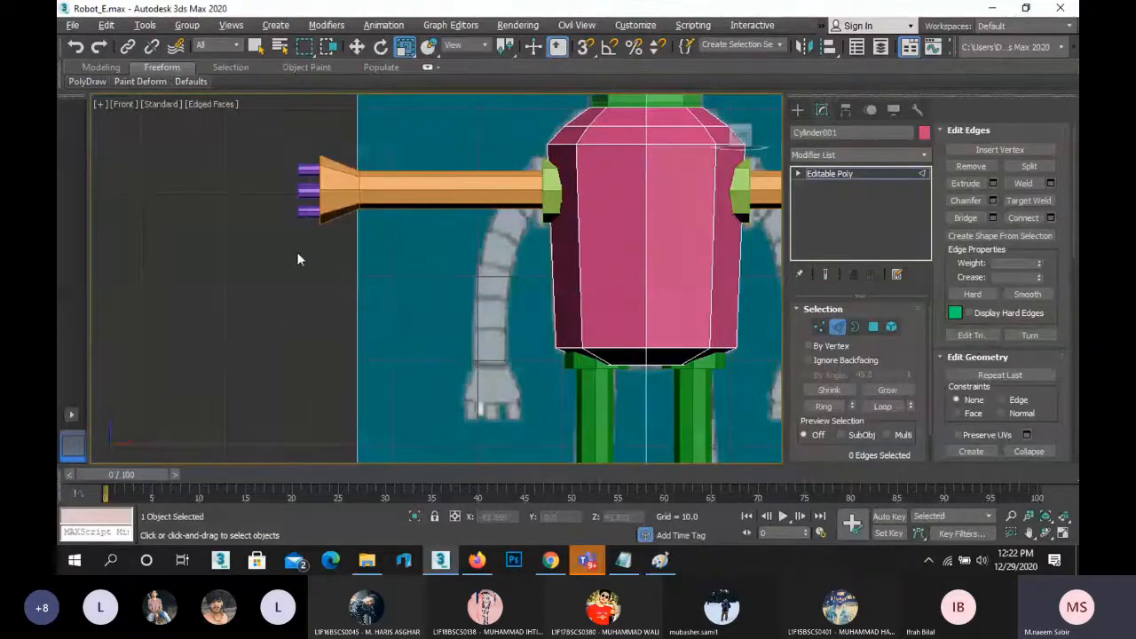
pyautogui.scroll(-2, 298, 258)
pyautogui.moveTo(296, 251); pyautogui.dragTo(231, 268, button='middle')
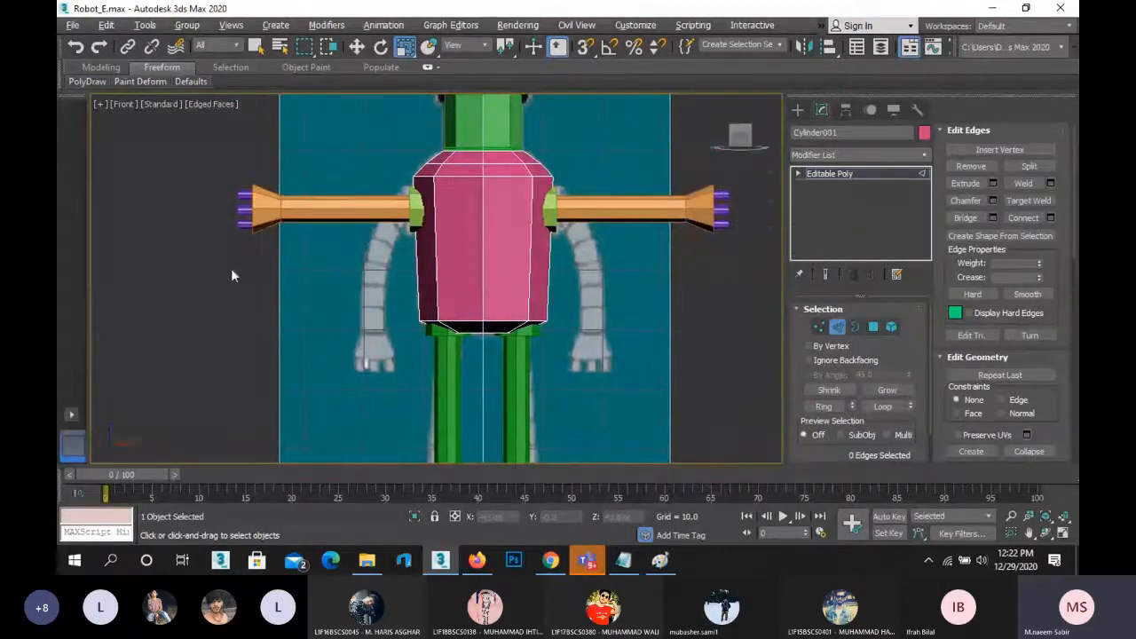
pyautogui.click(837, 327)
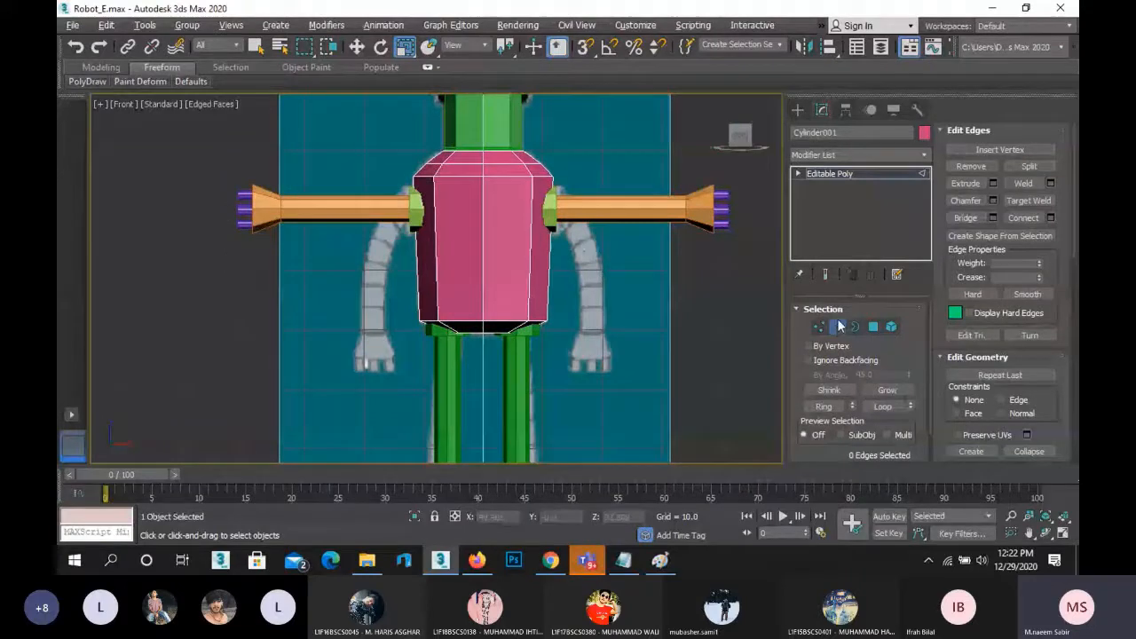
pyautogui.click(763, 336)
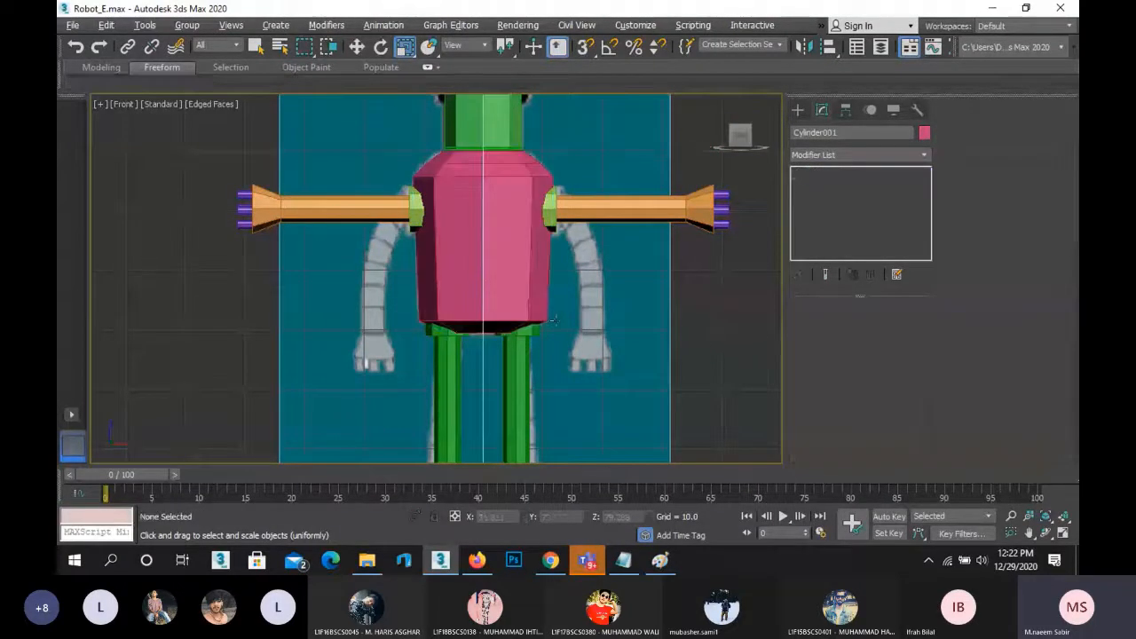
pyautogui.scroll(-2, 512, 311)
pyautogui.scroll(-3, 512, 311)
pyautogui.scroll(2, 540, 309)
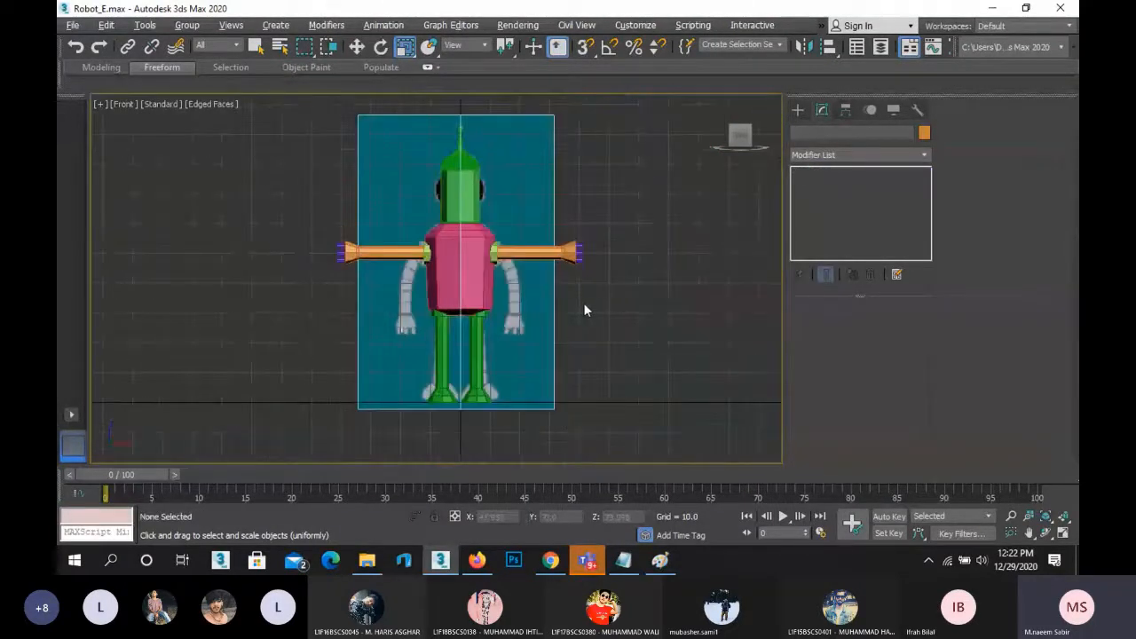
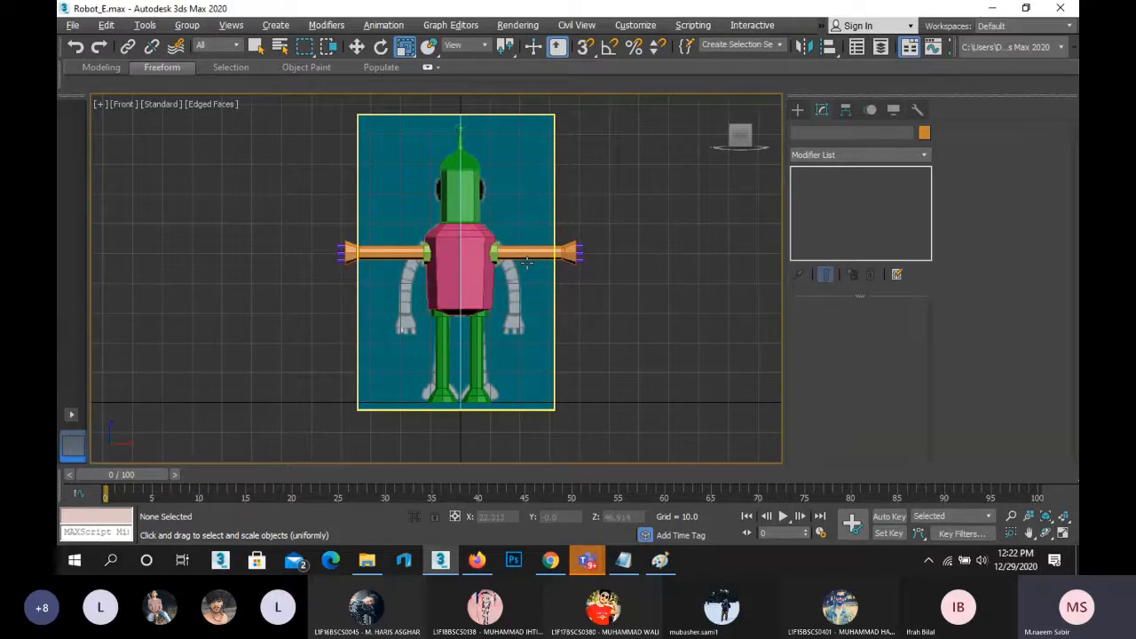
# - Select the lathed green head and make it see-through so the reference face shows behind it
pyautogui.scroll(5, 454, 294)
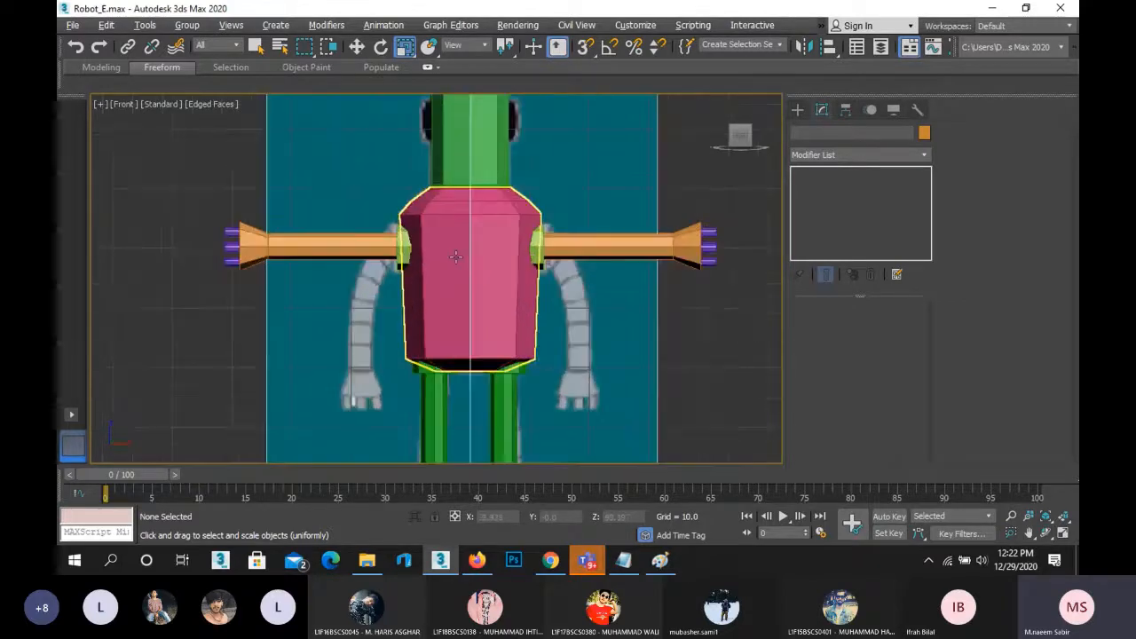
pyautogui.scroll(-5, 470, 296)
pyautogui.click(454, 133)
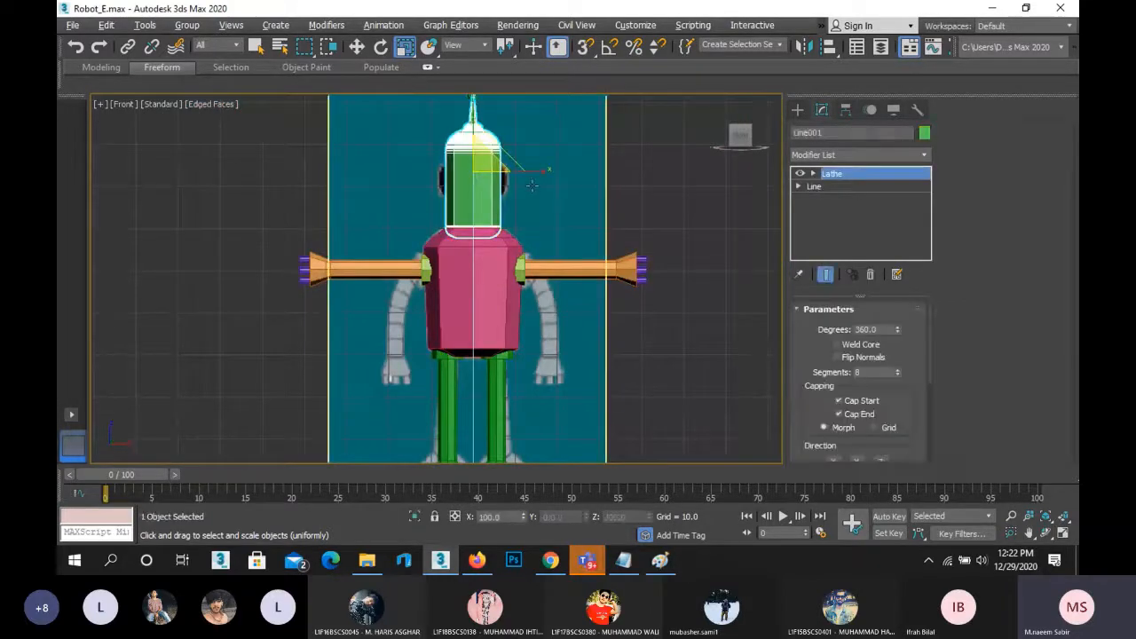
pyautogui.click(405, 46)
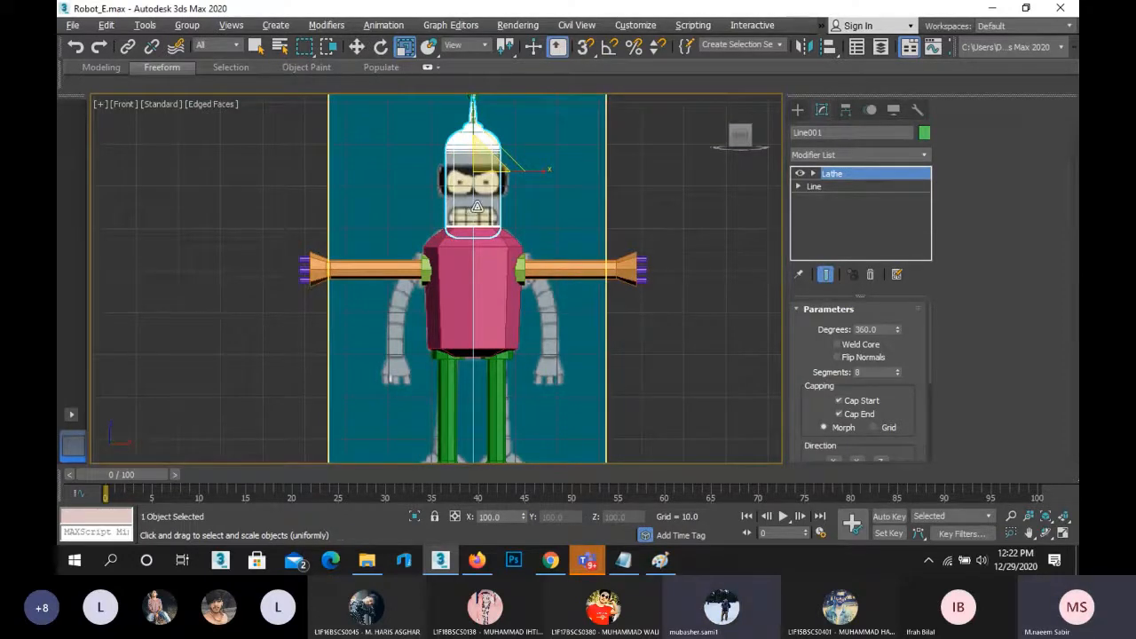
pyautogui.scroll(4, 476, 206)
pyautogui.scroll(-4, 476, 206)
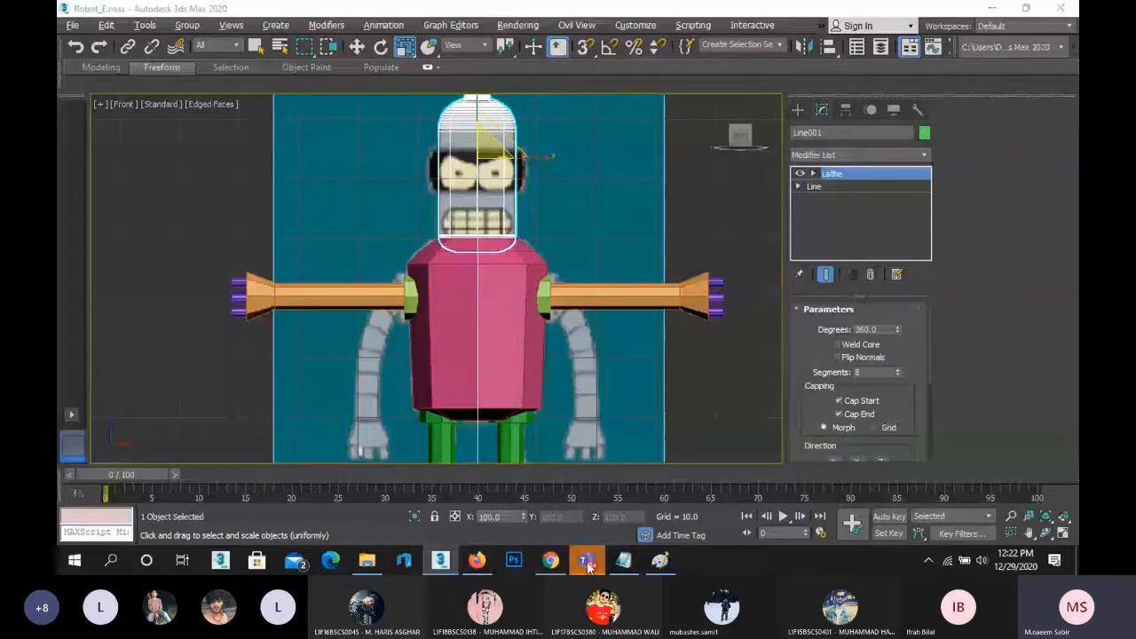
pyautogui.moveTo(586, 560)
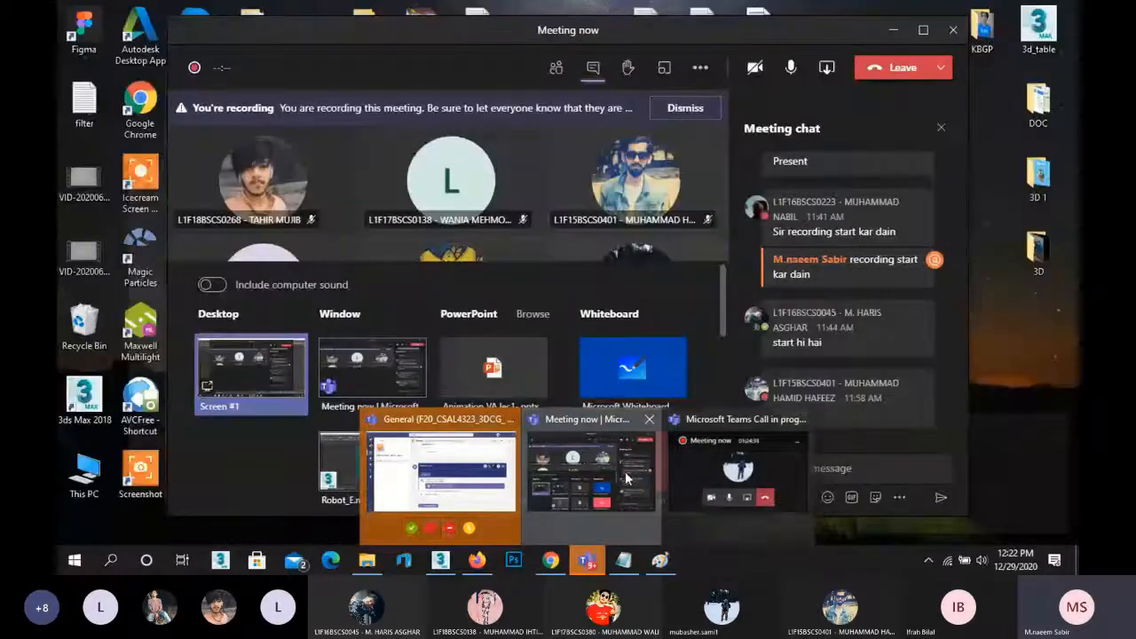
pyautogui.click(626, 479)
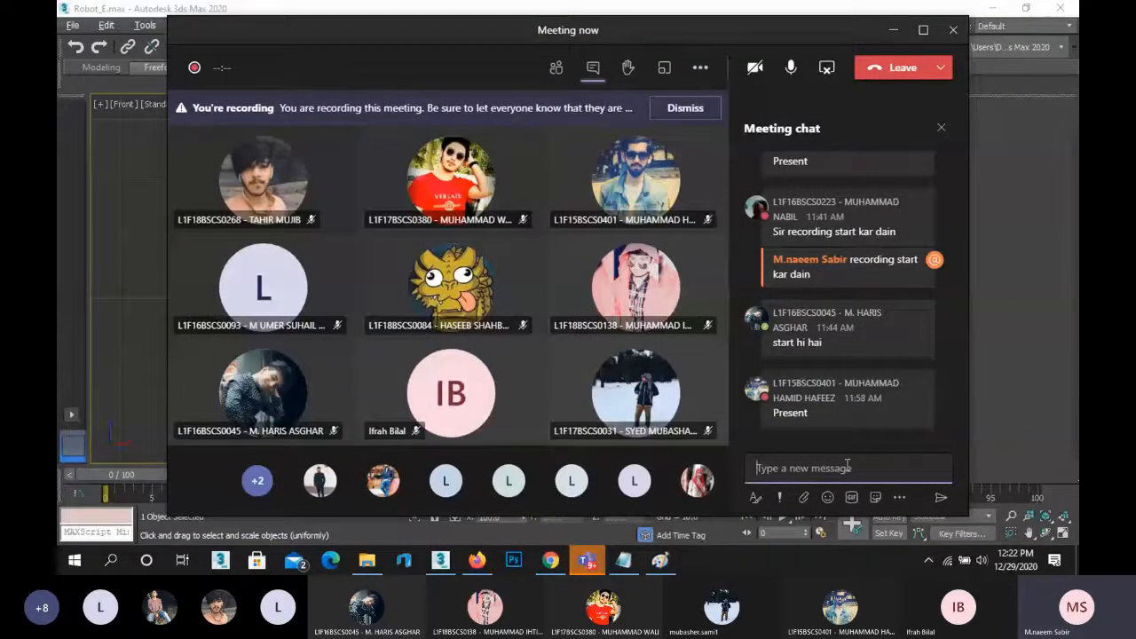
pyautogui.write('https://www.youtube.com/watch?v=AjQ4m00hupQ')
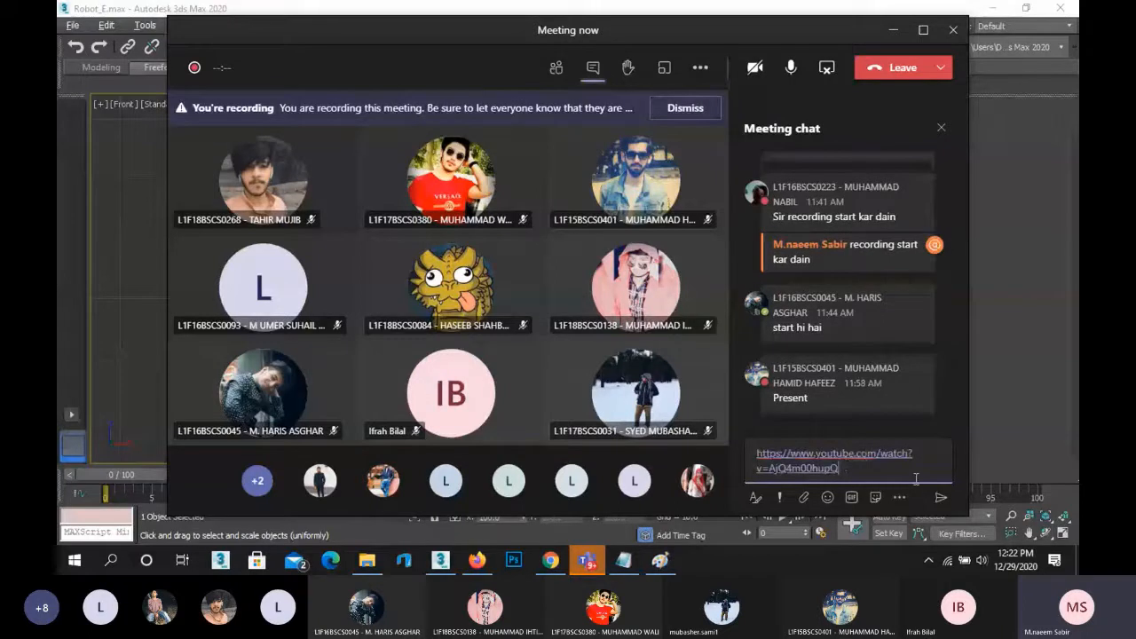
pyautogui.press('Return')
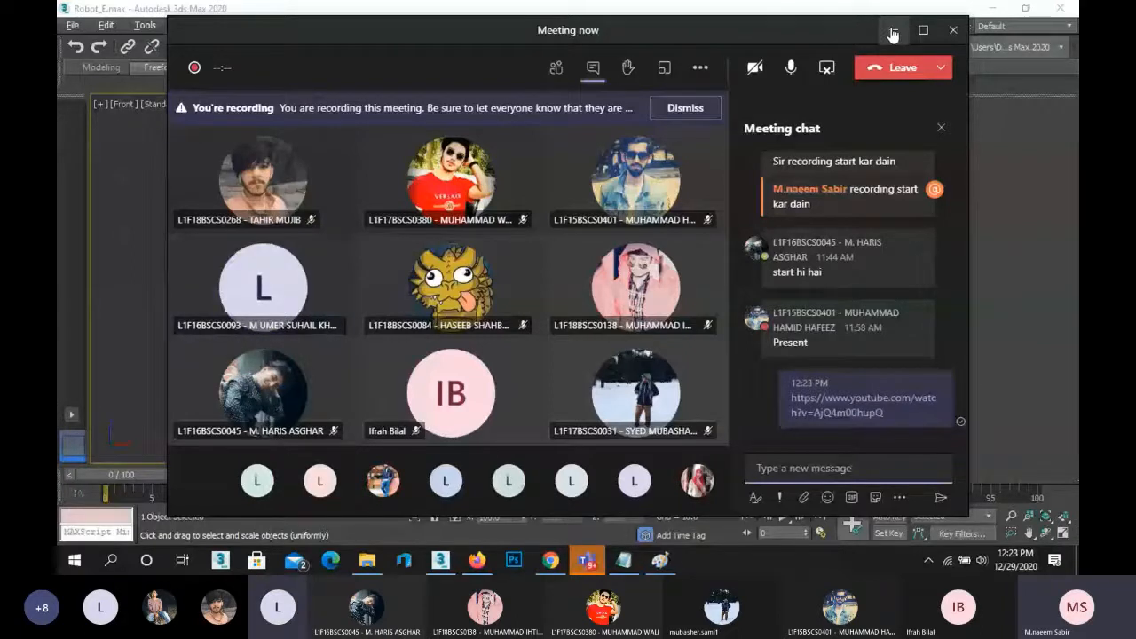
# - Request that the Teams meeting recording be stopped
pyautogui.click(700, 68)
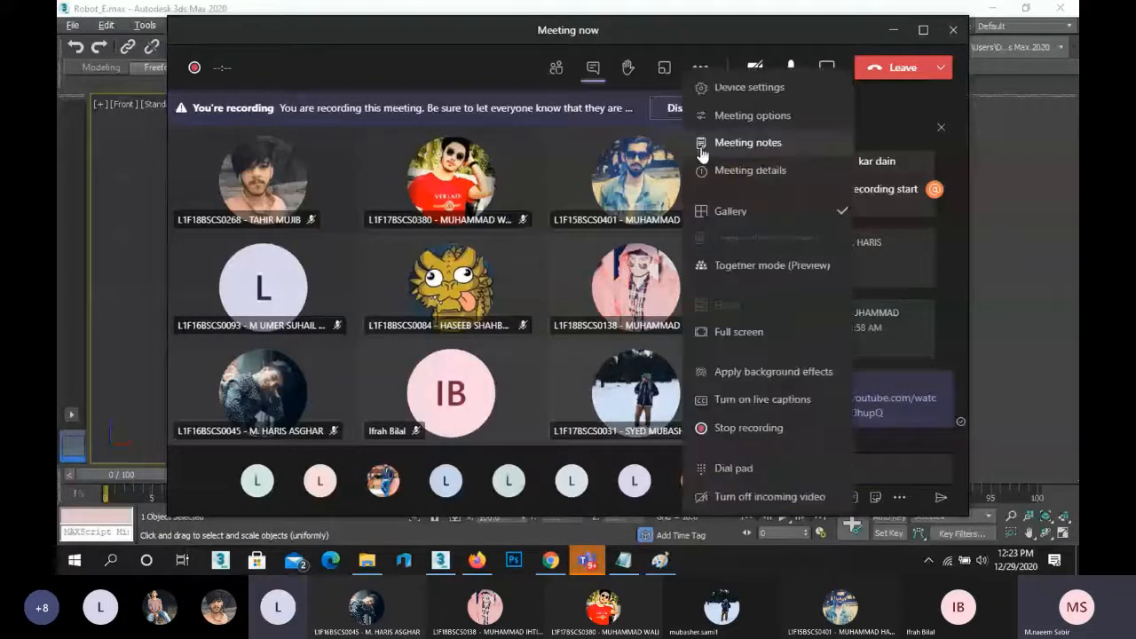
pyautogui.click(749, 434)
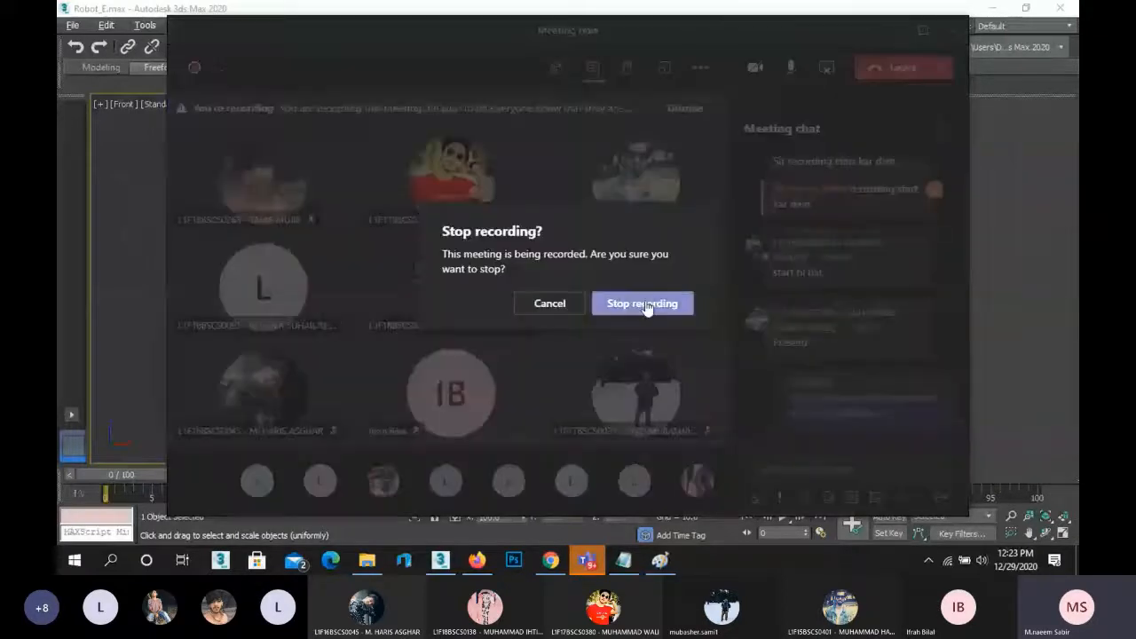